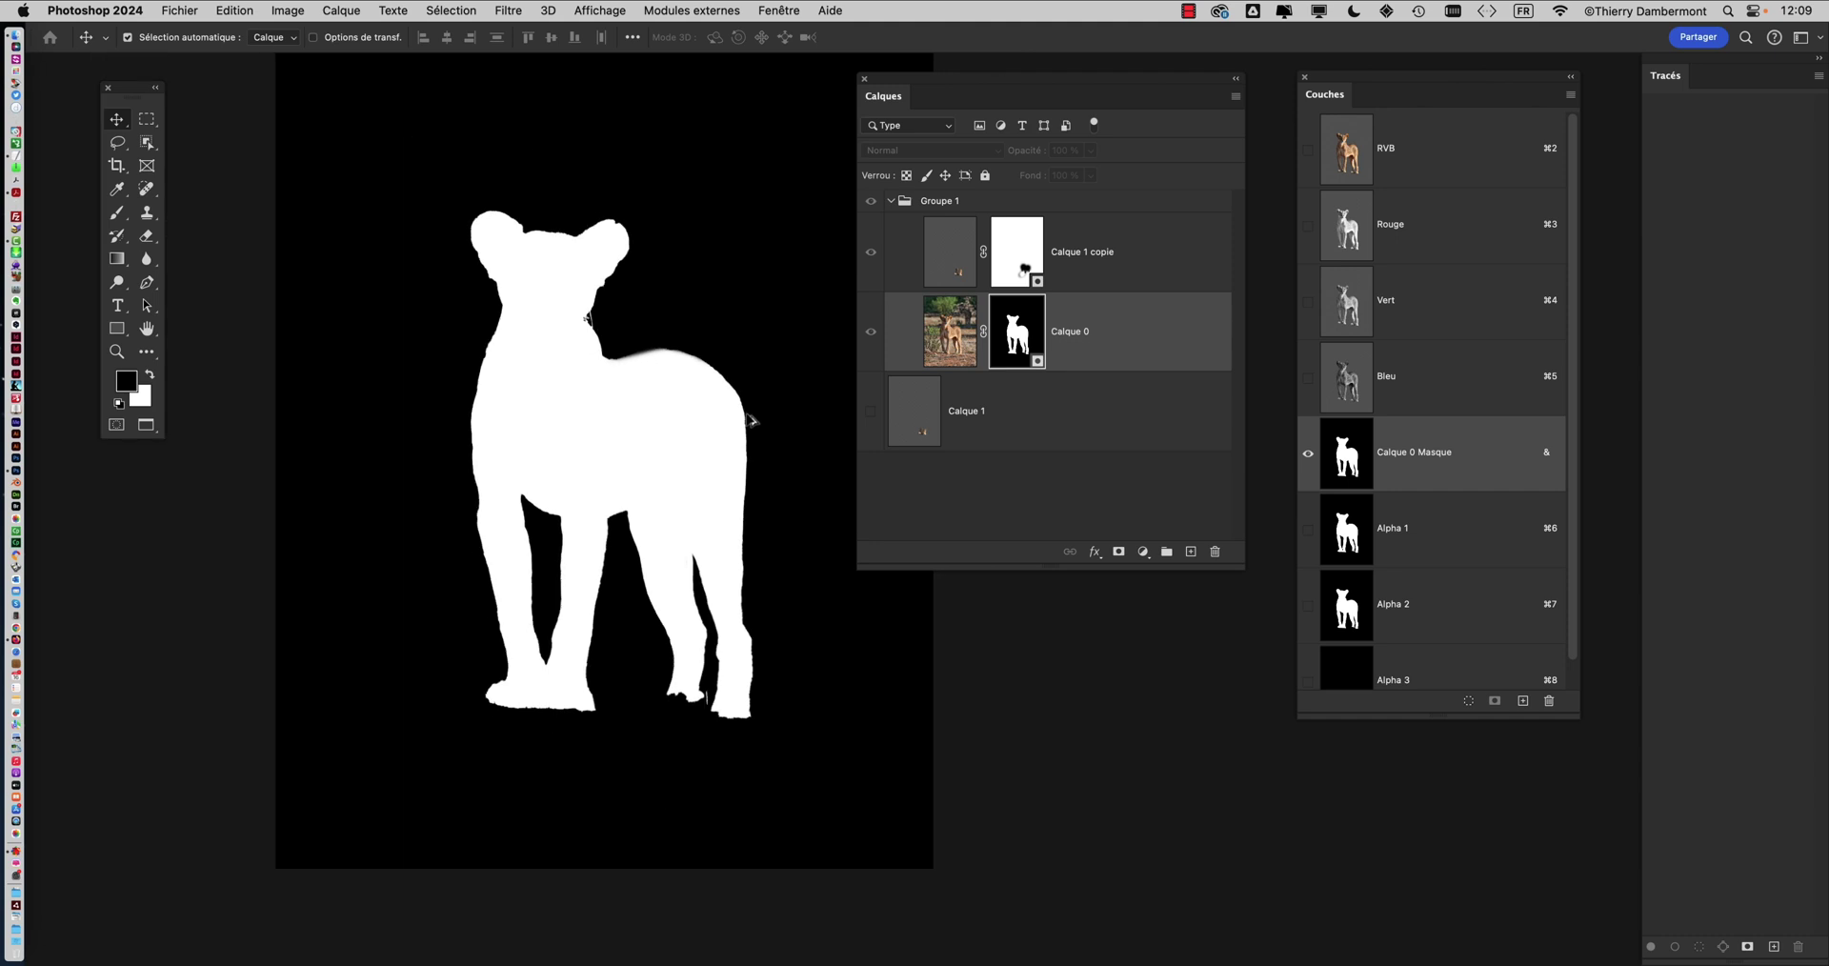
Toggle between the image and the standalone view of Calque 0's layer mask to examine the lioness silhouette
left_click(1019, 344, "alt")
left_click(1019, 344, "alt")
left_click(1019, 344, "alt")
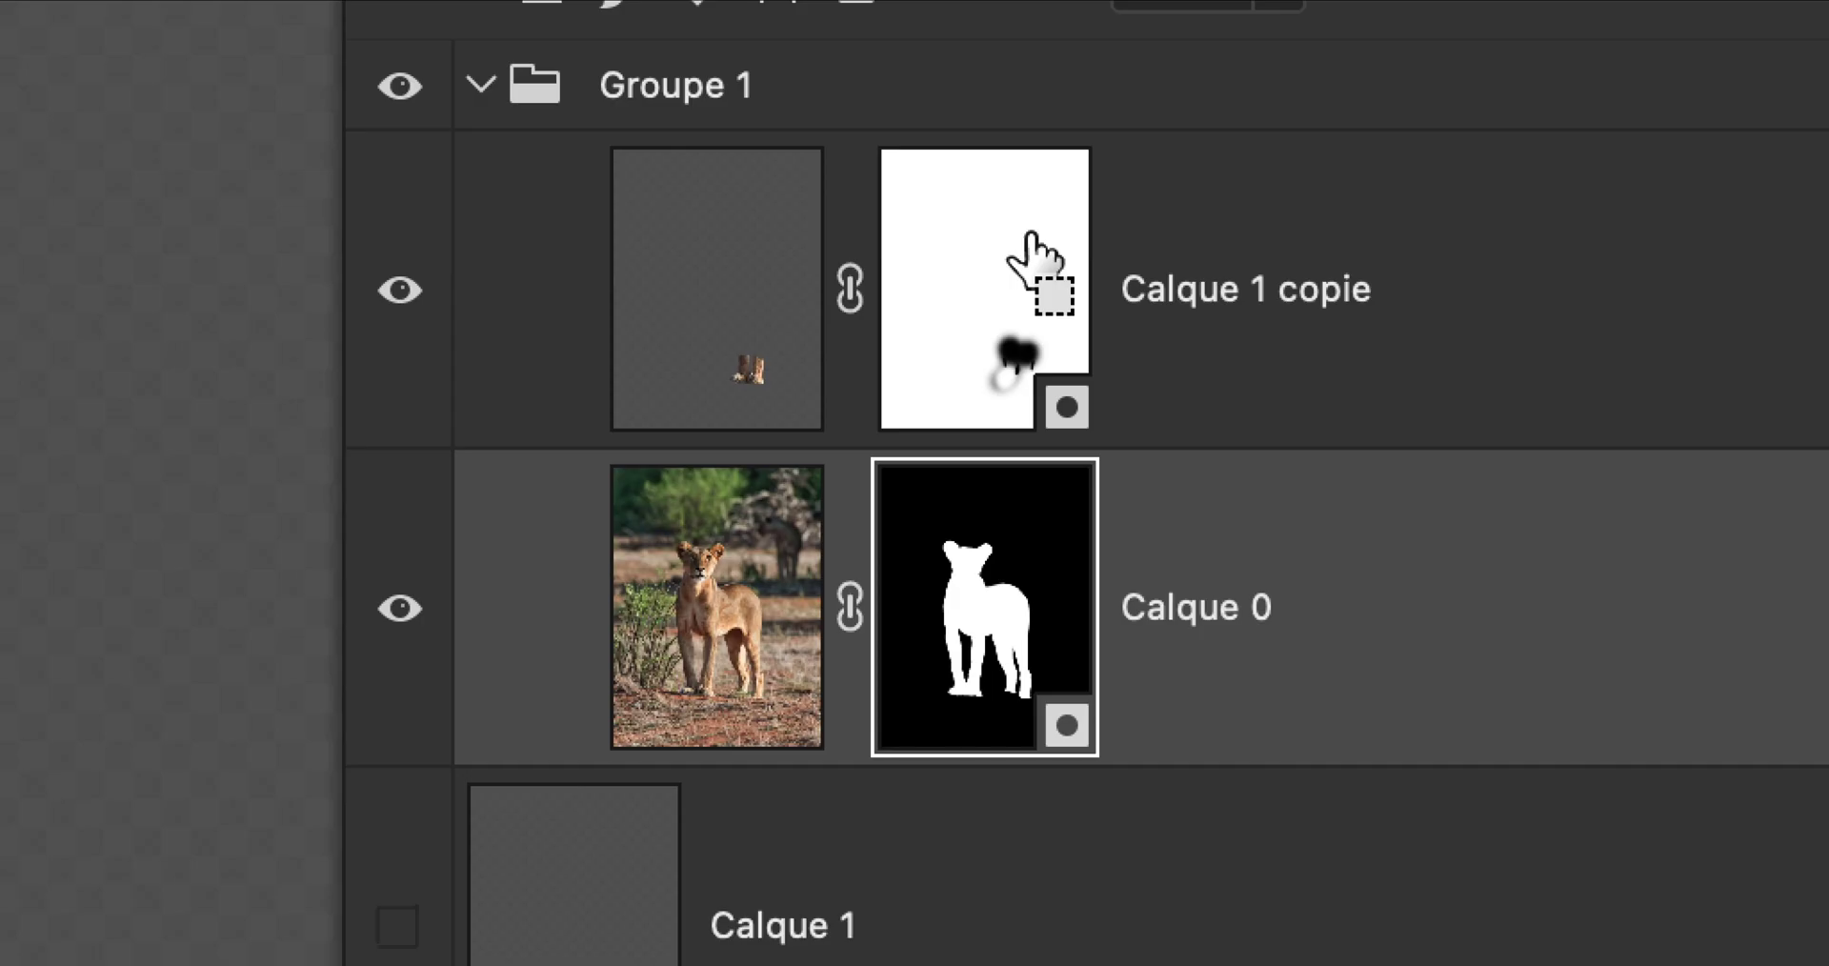
Display Calque 1 copie's layer mask on its own, examine its painted black areas closely, and return to the image
left_click(1028, 243, "alt")
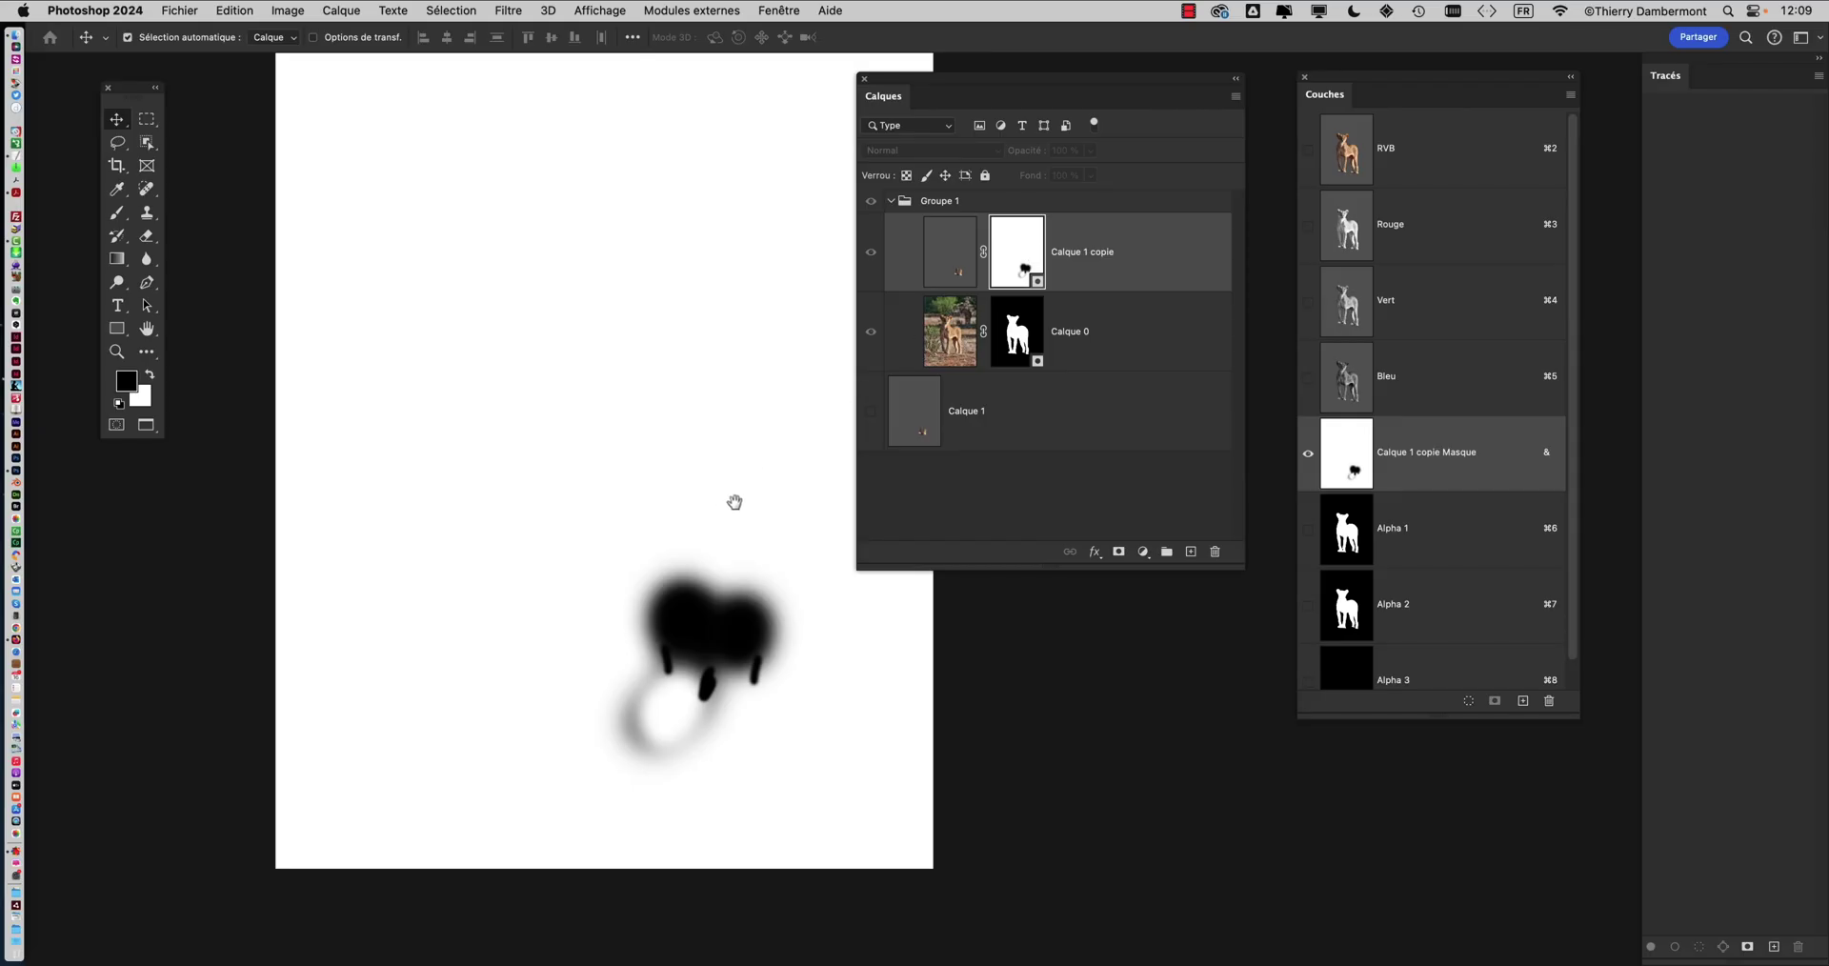
left_click_drag(724, 657, 620, 531)
scroll(599, 543, "up", 5)
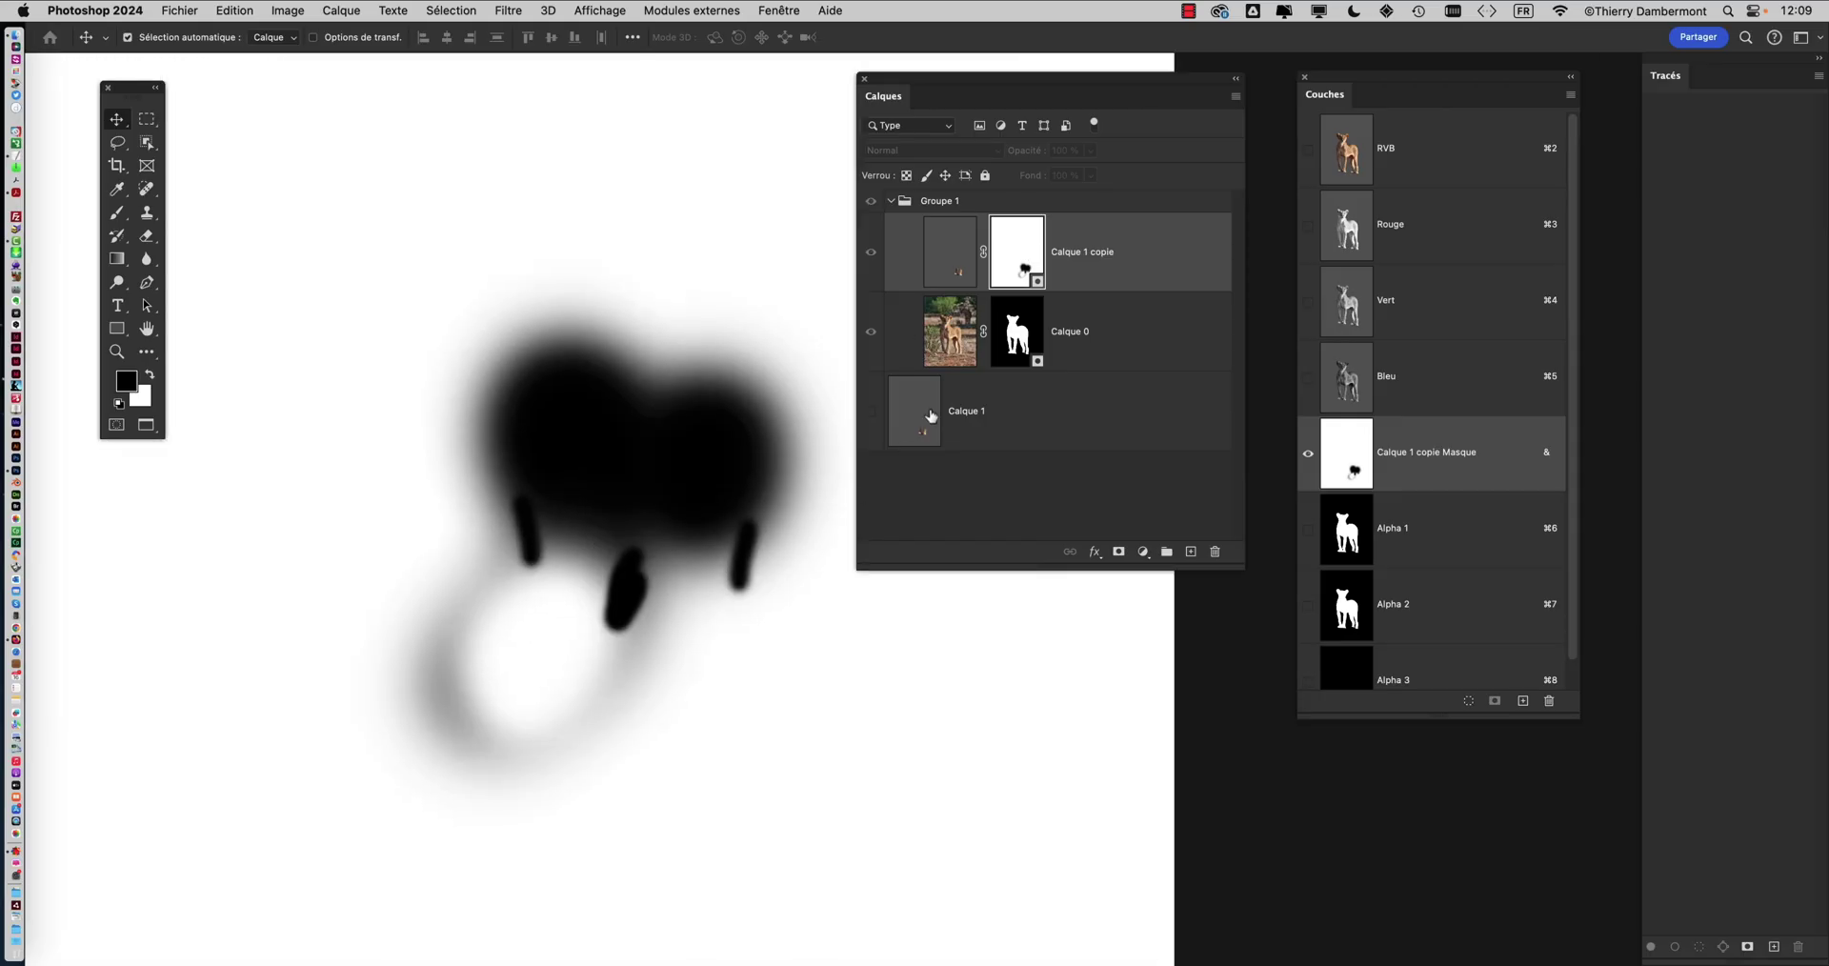
left_click(1008, 273, "alt")
left_click(1008, 274, "alt")
left_click(1008, 273, "alt")
left_click(1008, 273, "alt")
left_click(1008, 273, "alt")
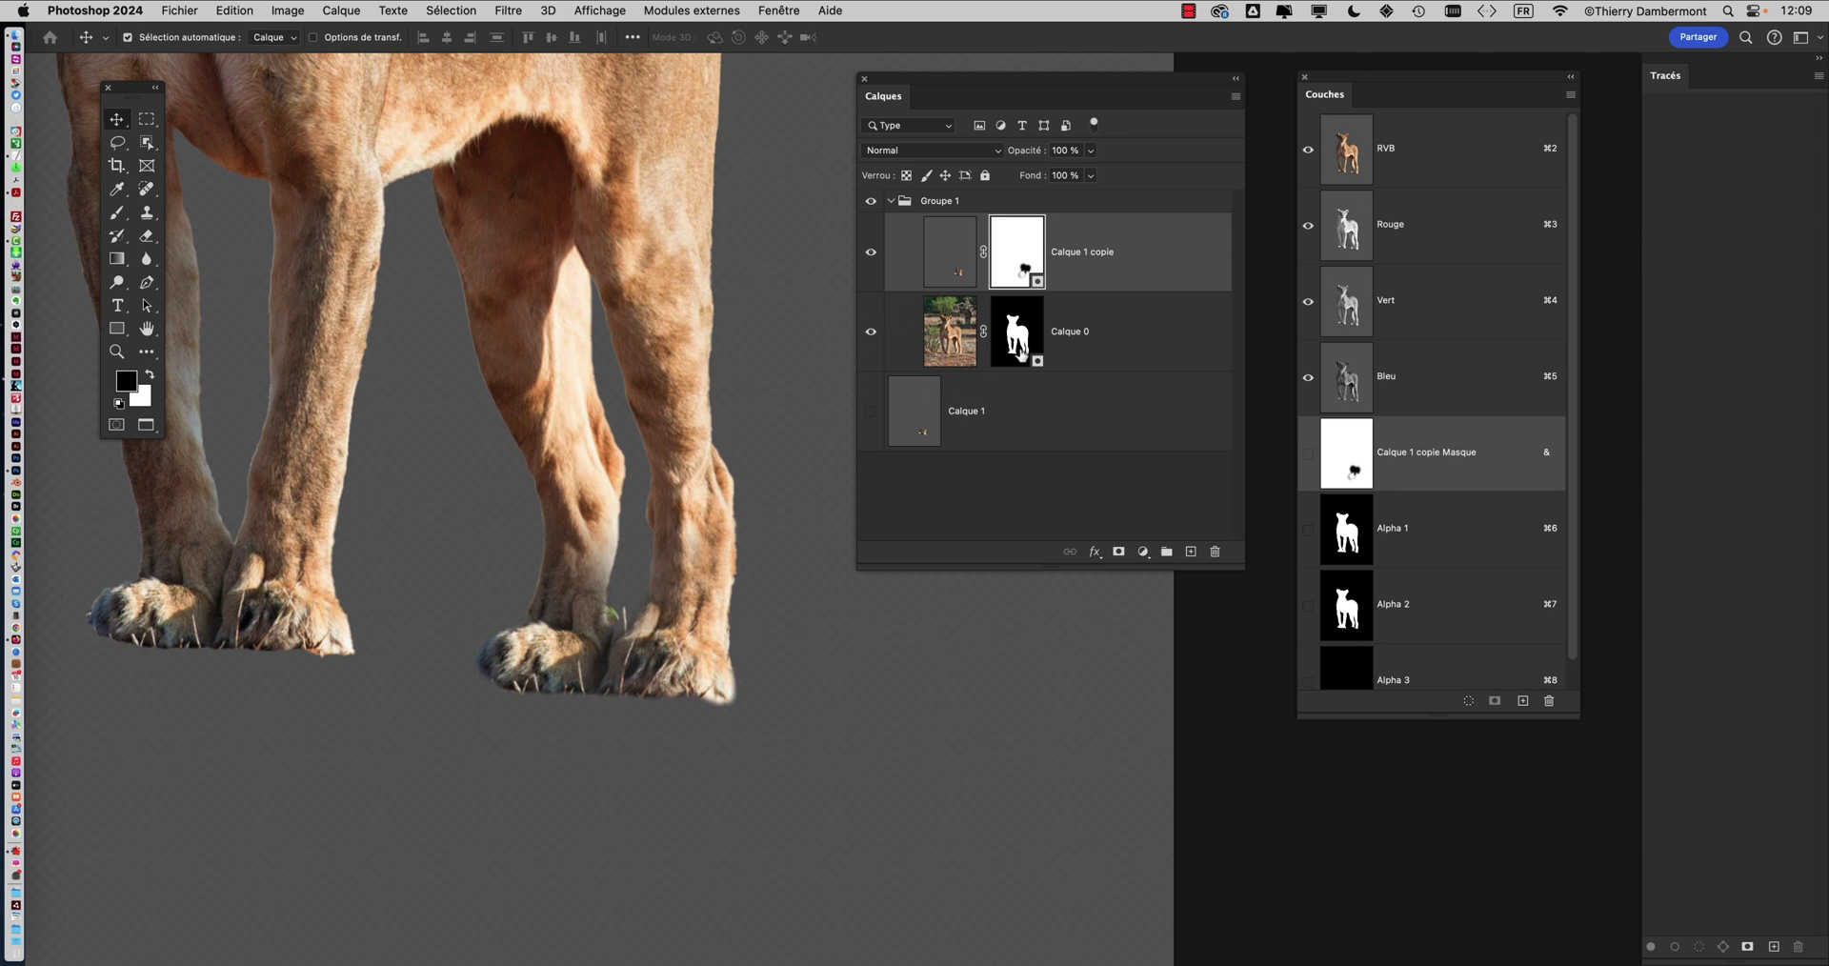
Select Calque 0's layer mask, then disable and re-enable it to compare the original photo with the cutout
left_click(1019, 350)
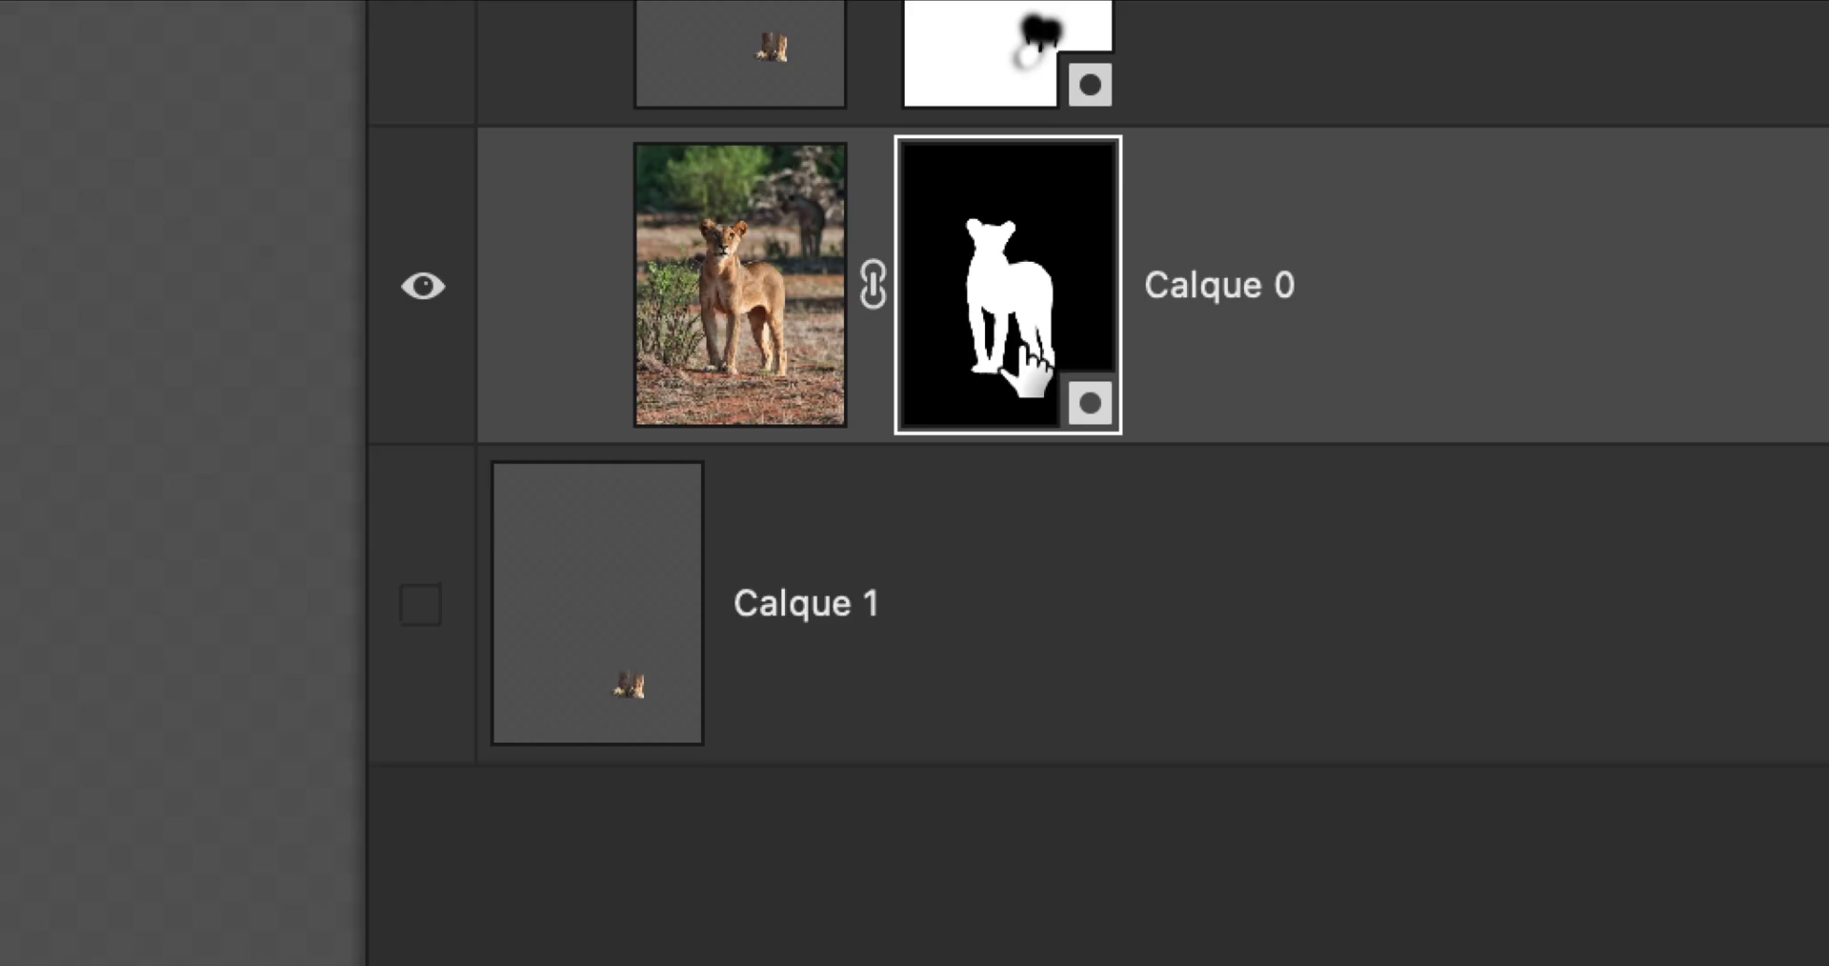
left_click(1015, 328, "shift")
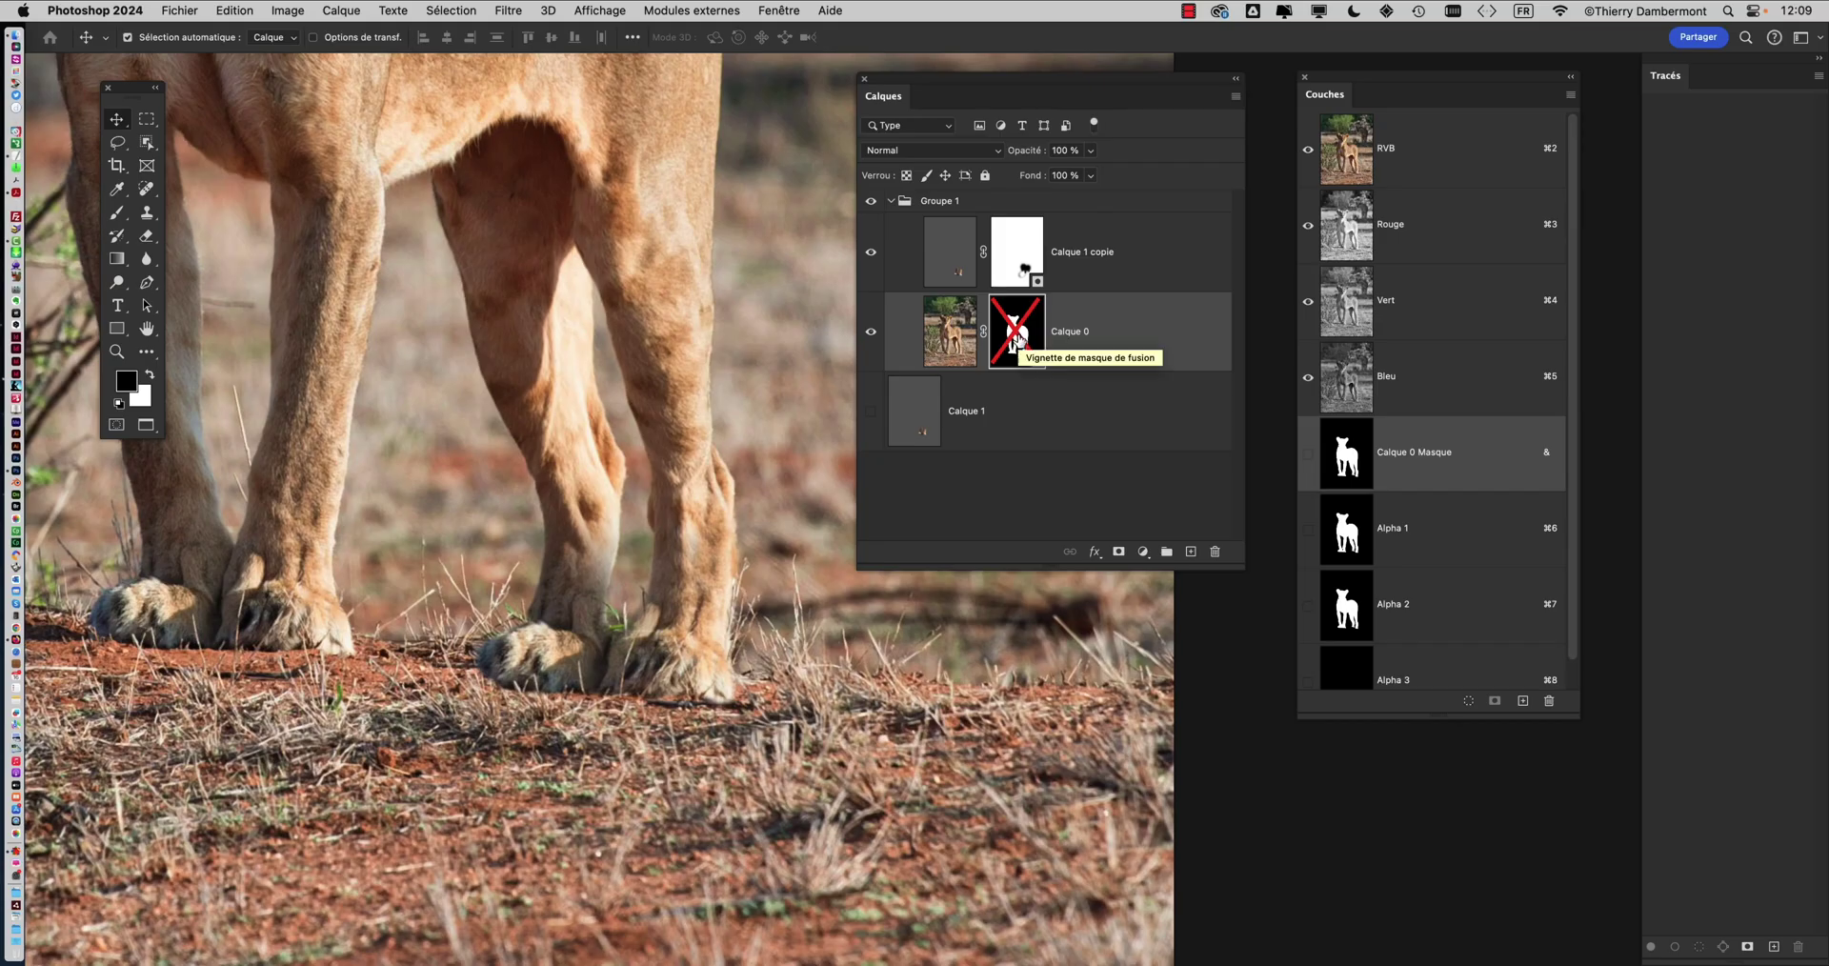
left_click(1015, 334, "shift")
left_click(1015, 334, "shift")
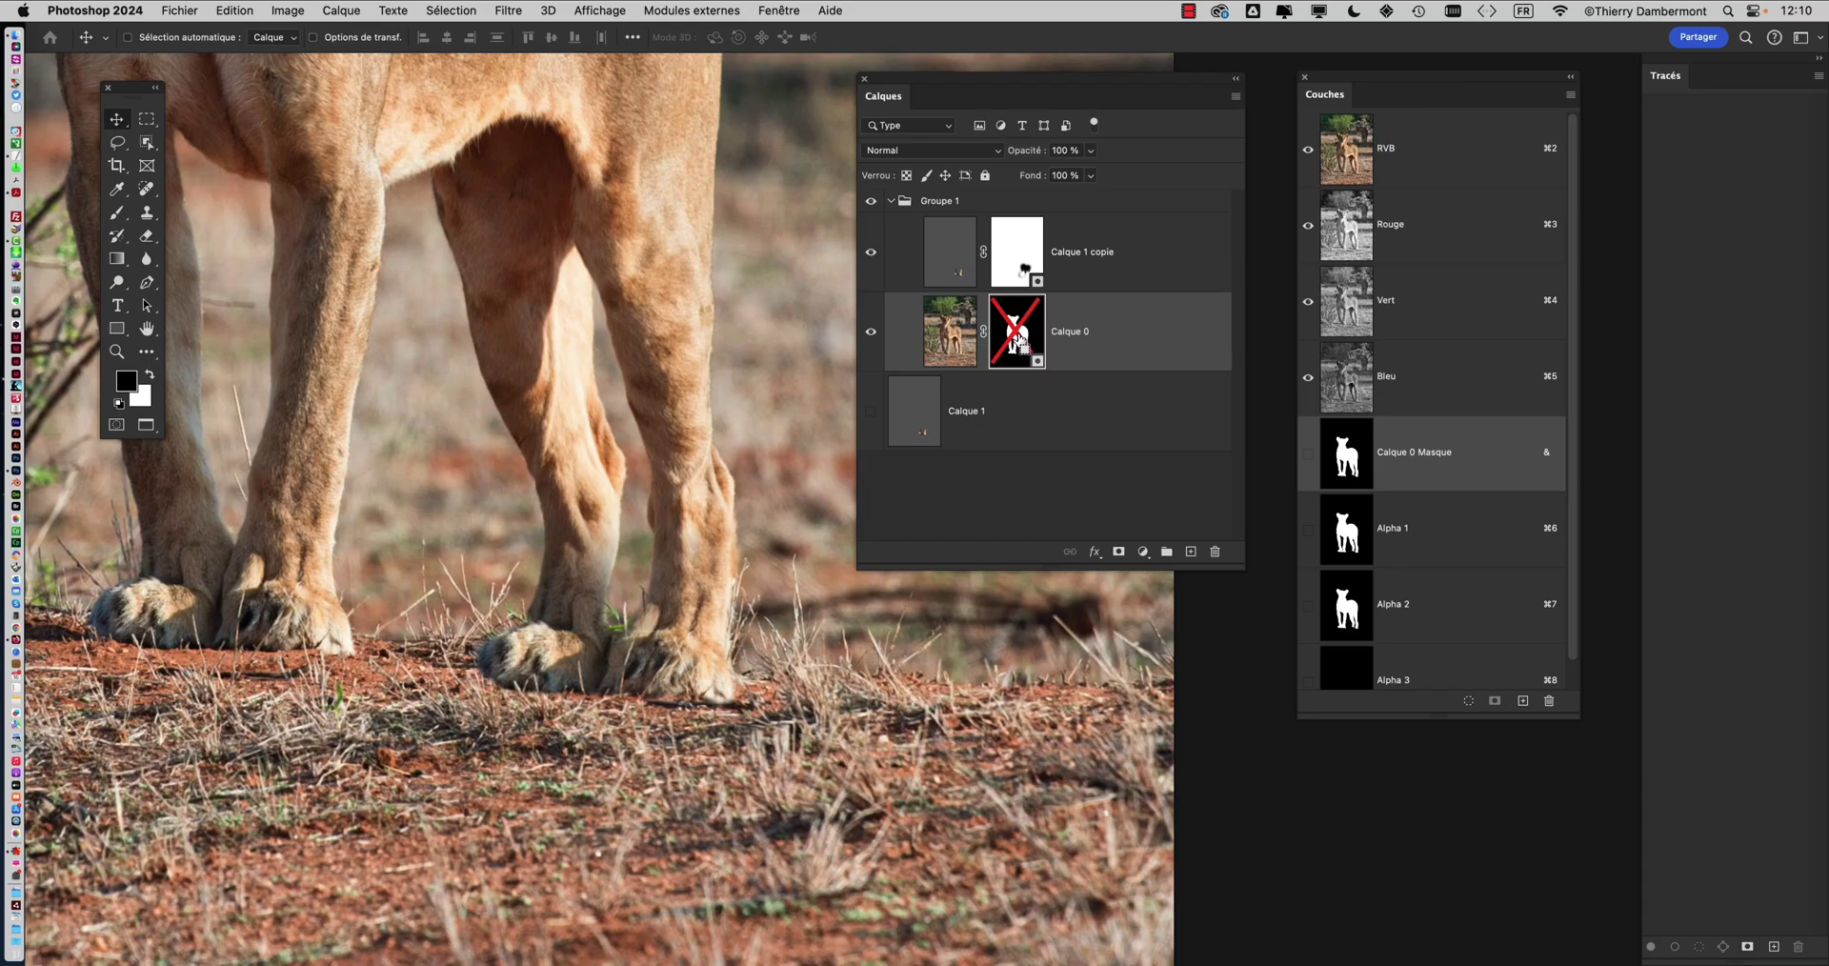
left_click(1019, 334, "shift")
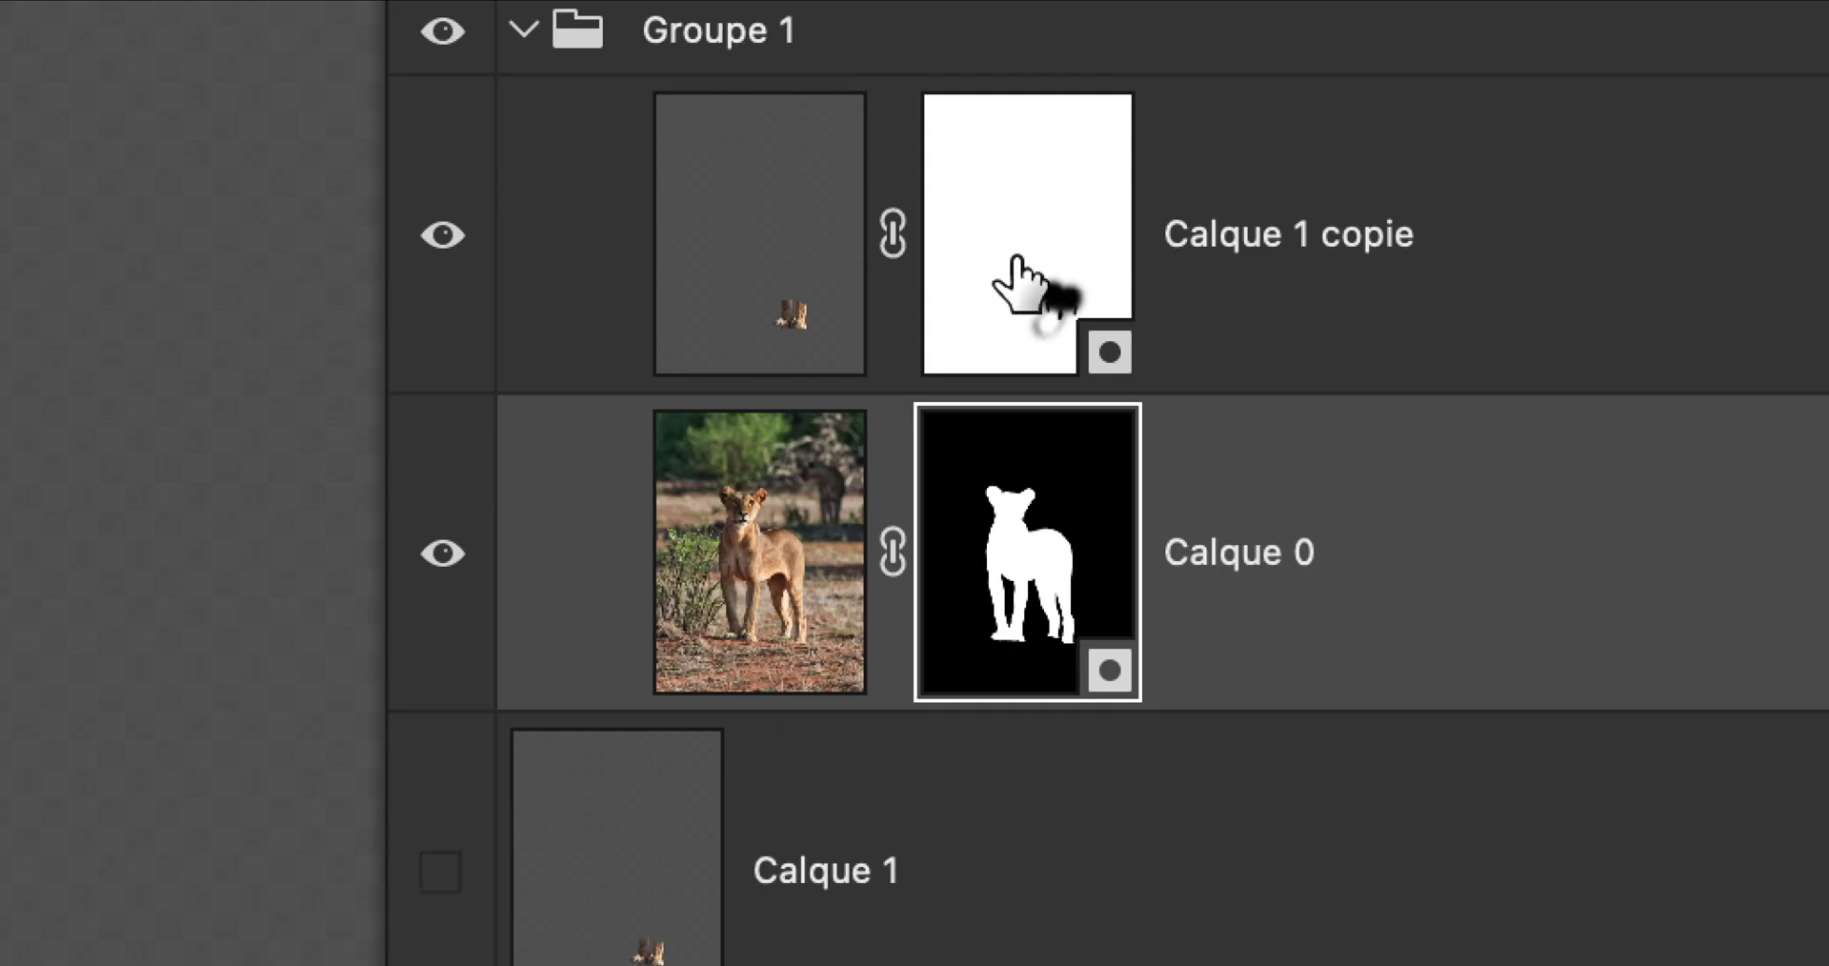
Disable and re-enable Calque 1 copie's layer mask to compare how the added paws blend into the hind legs
left_click(1016, 262, "shift")
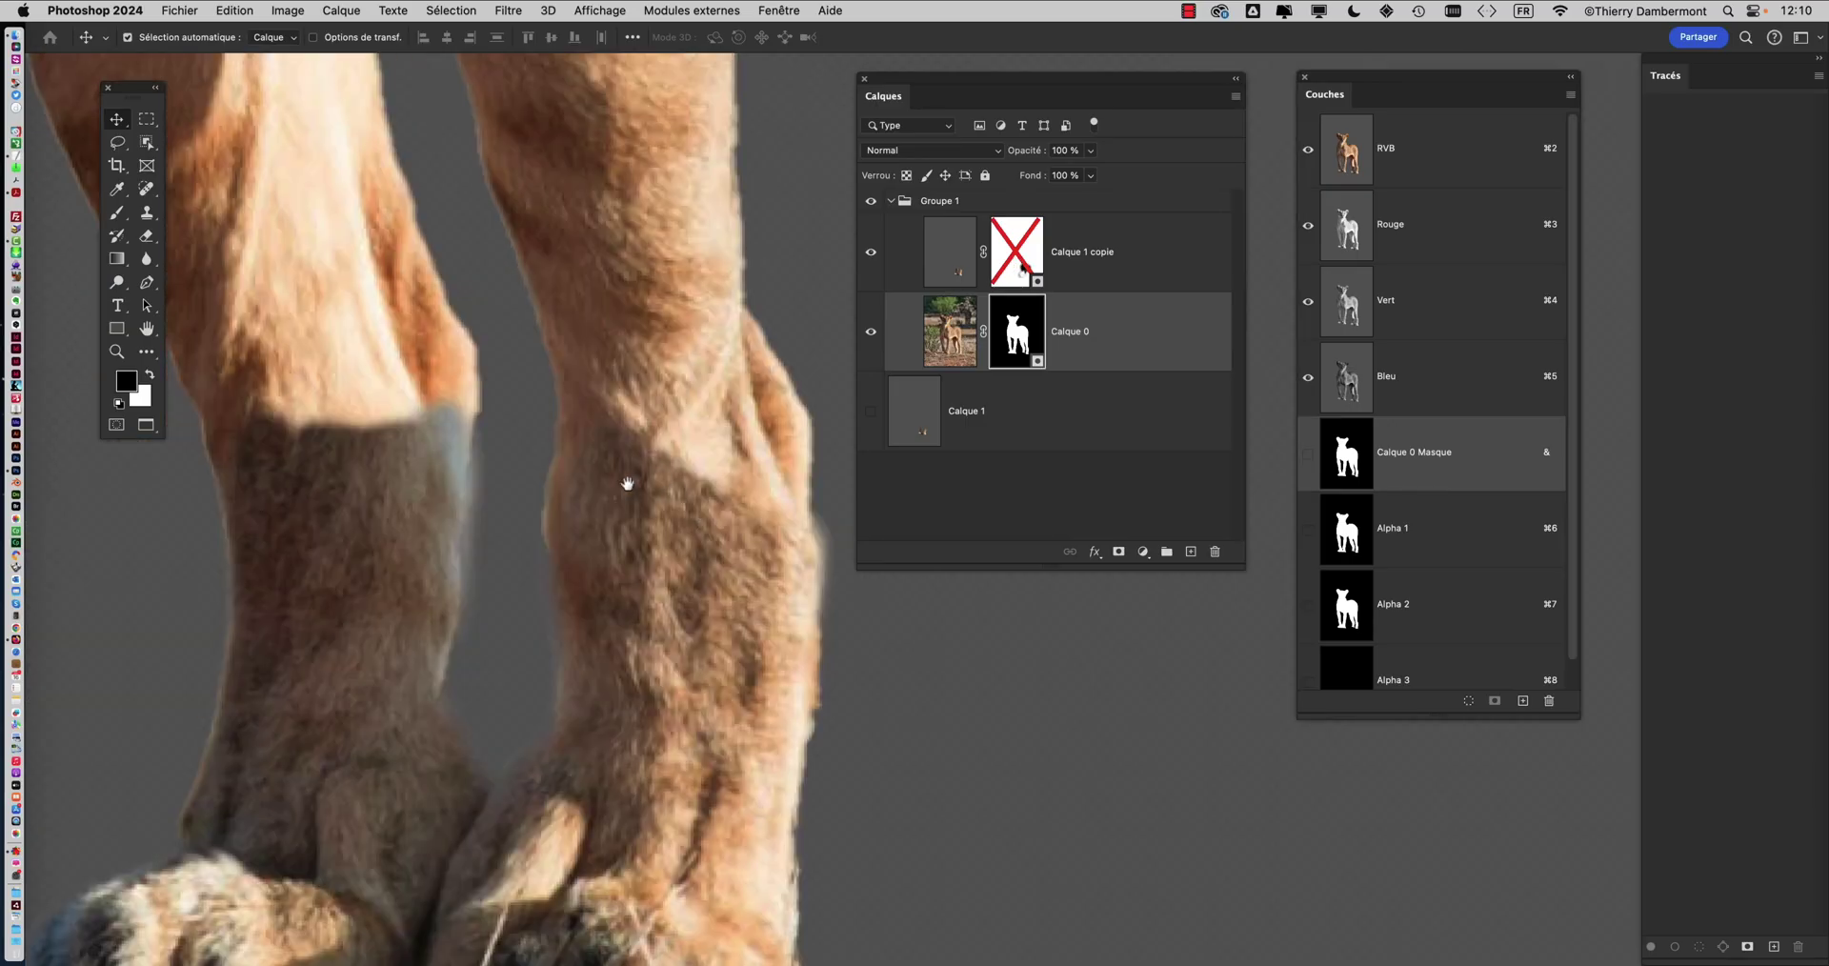
left_click_drag(658, 502, 735, 370)
left_click(1004, 255, "shift")
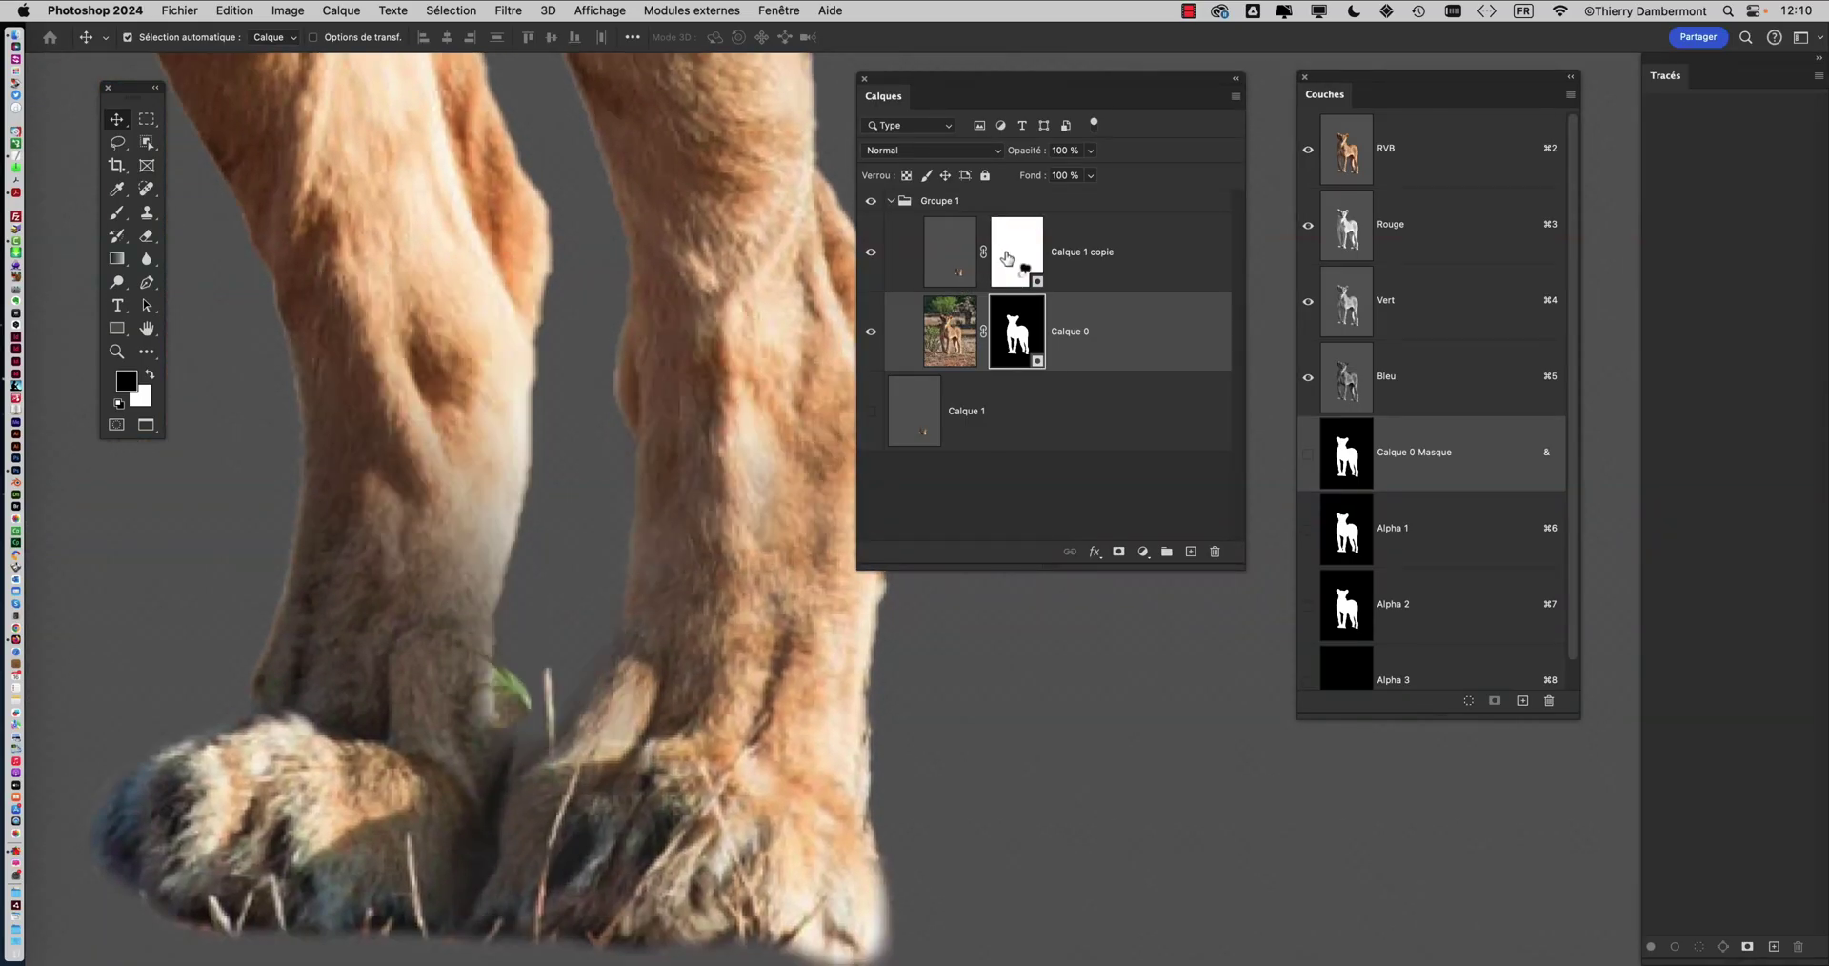
left_click(1005, 257, "shift")
left_click(1005, 258, "shift")
left_click(1006, 260, "shift")
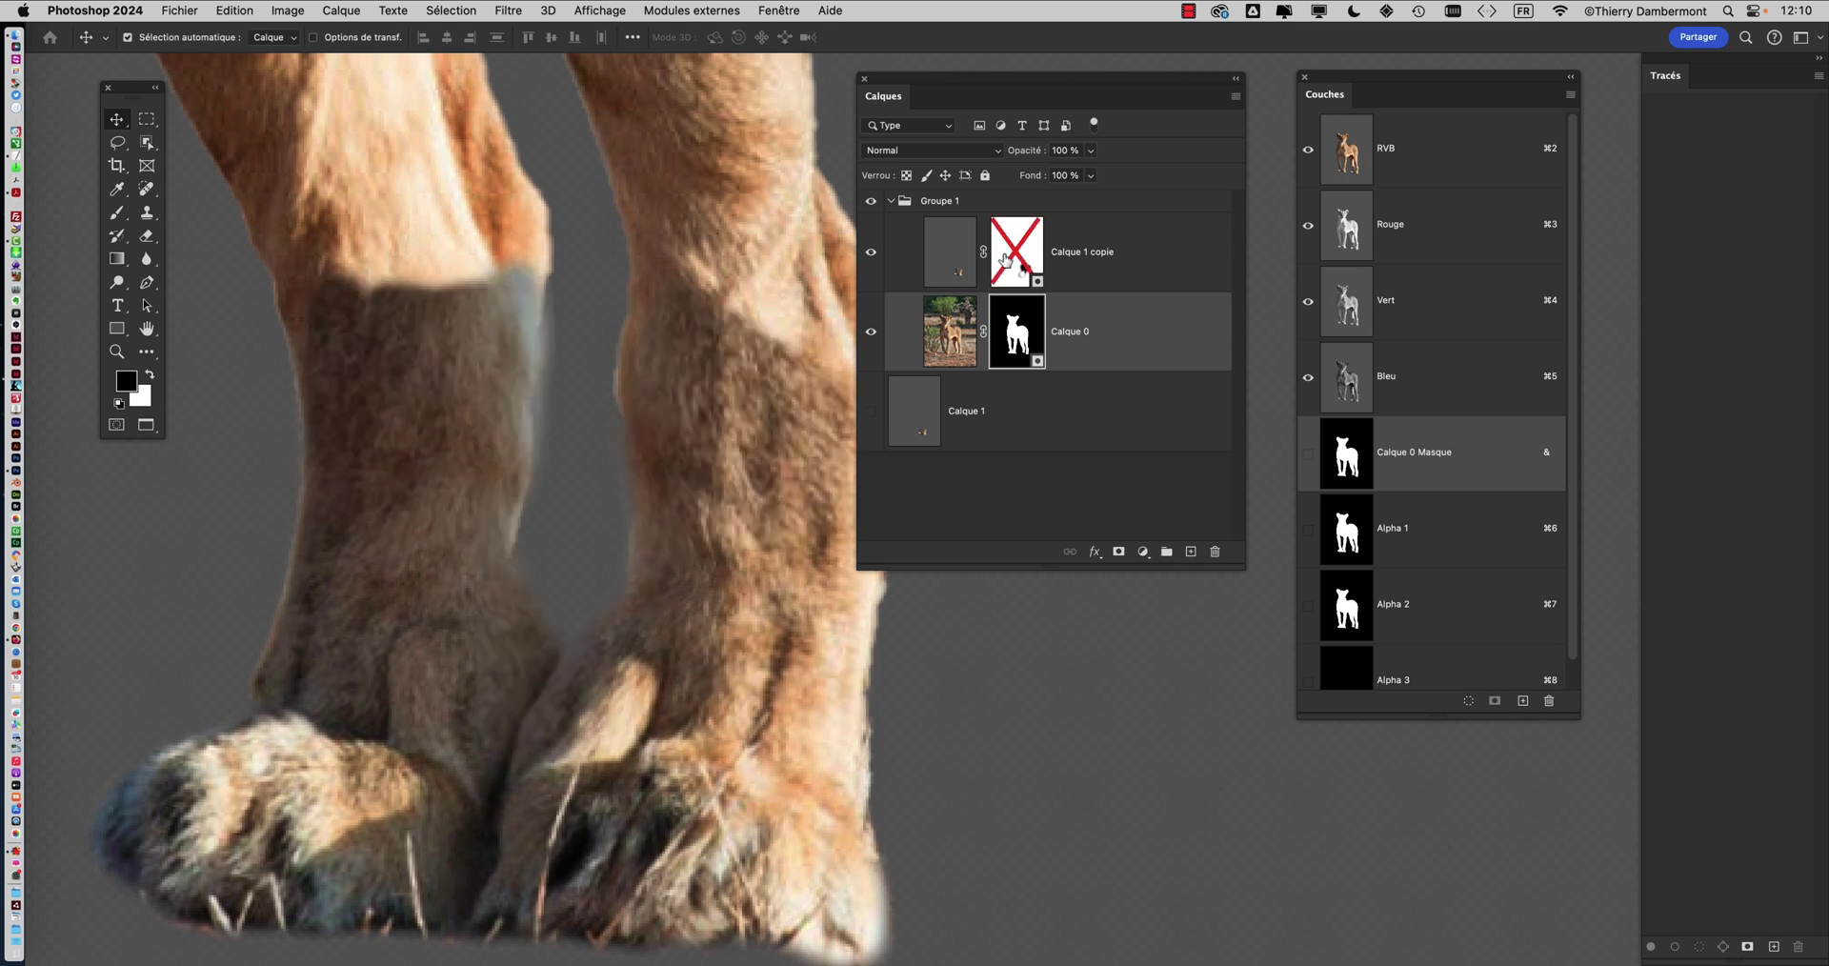
left_click(1005, 259, "shift")
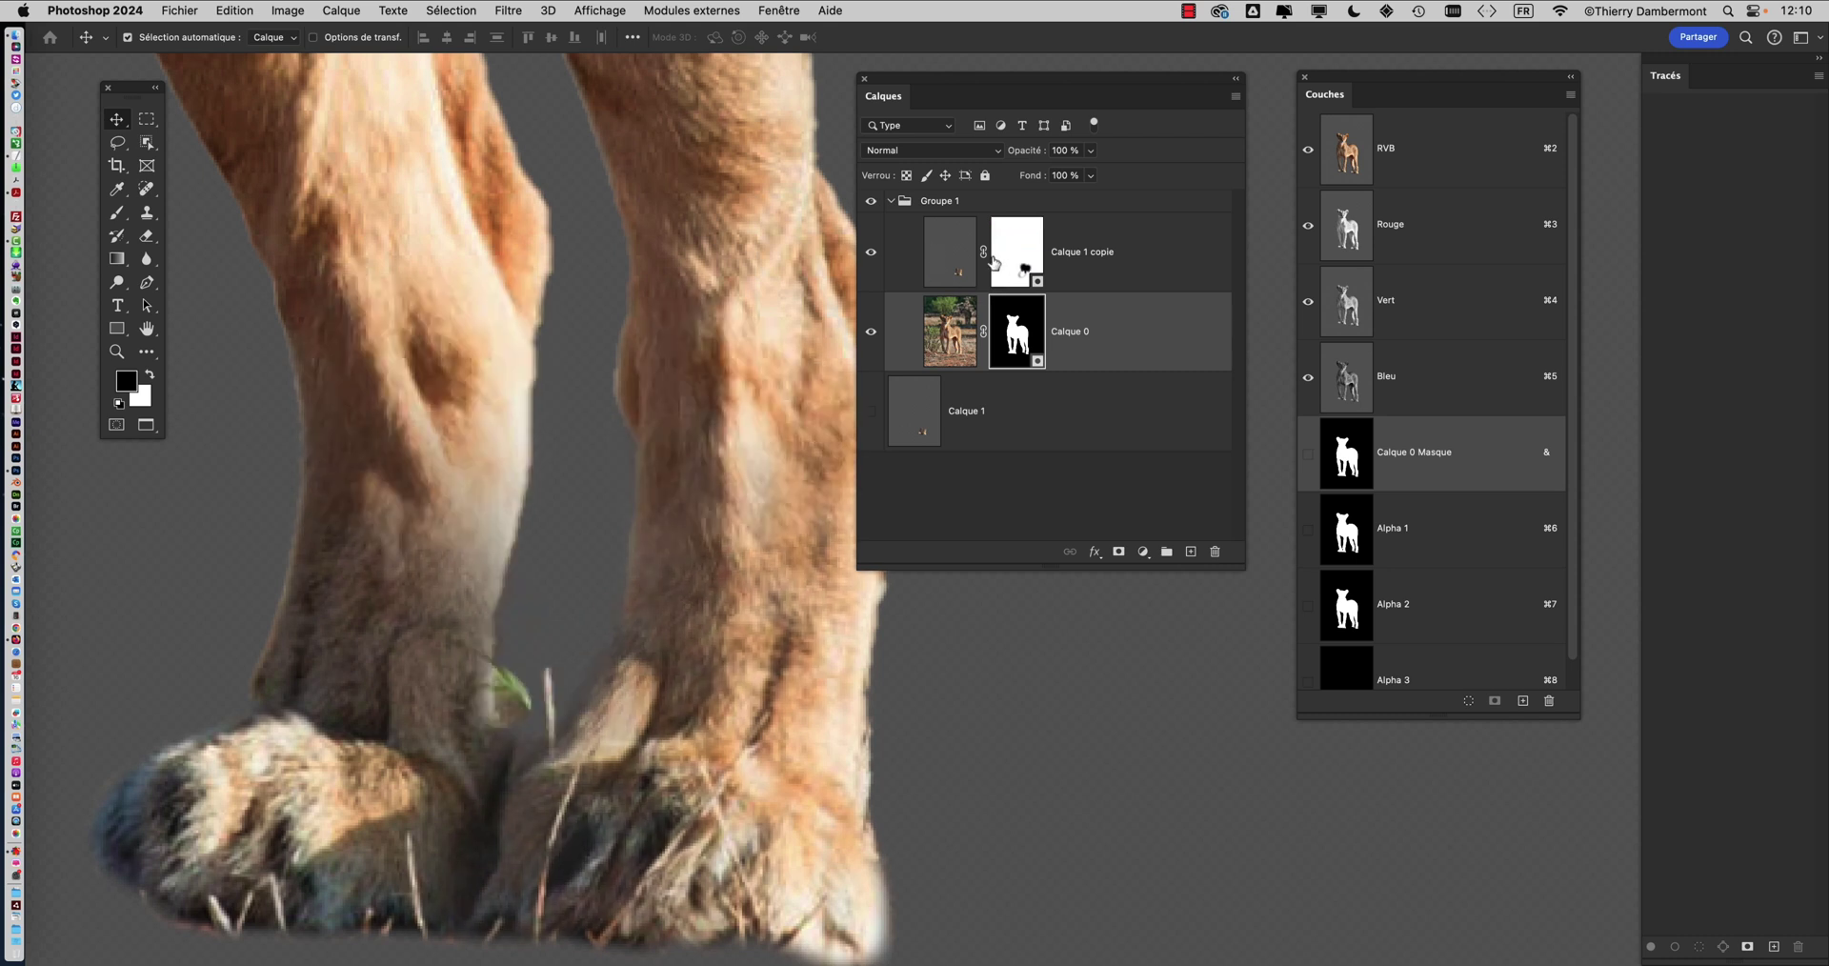
Compare the whole lioness with Calque 0's layer mask disabled and enabled, leaving the mask active
left_click(1009, 265)
left_click(1013, 329)
scroll(777, 425, "down", 5)
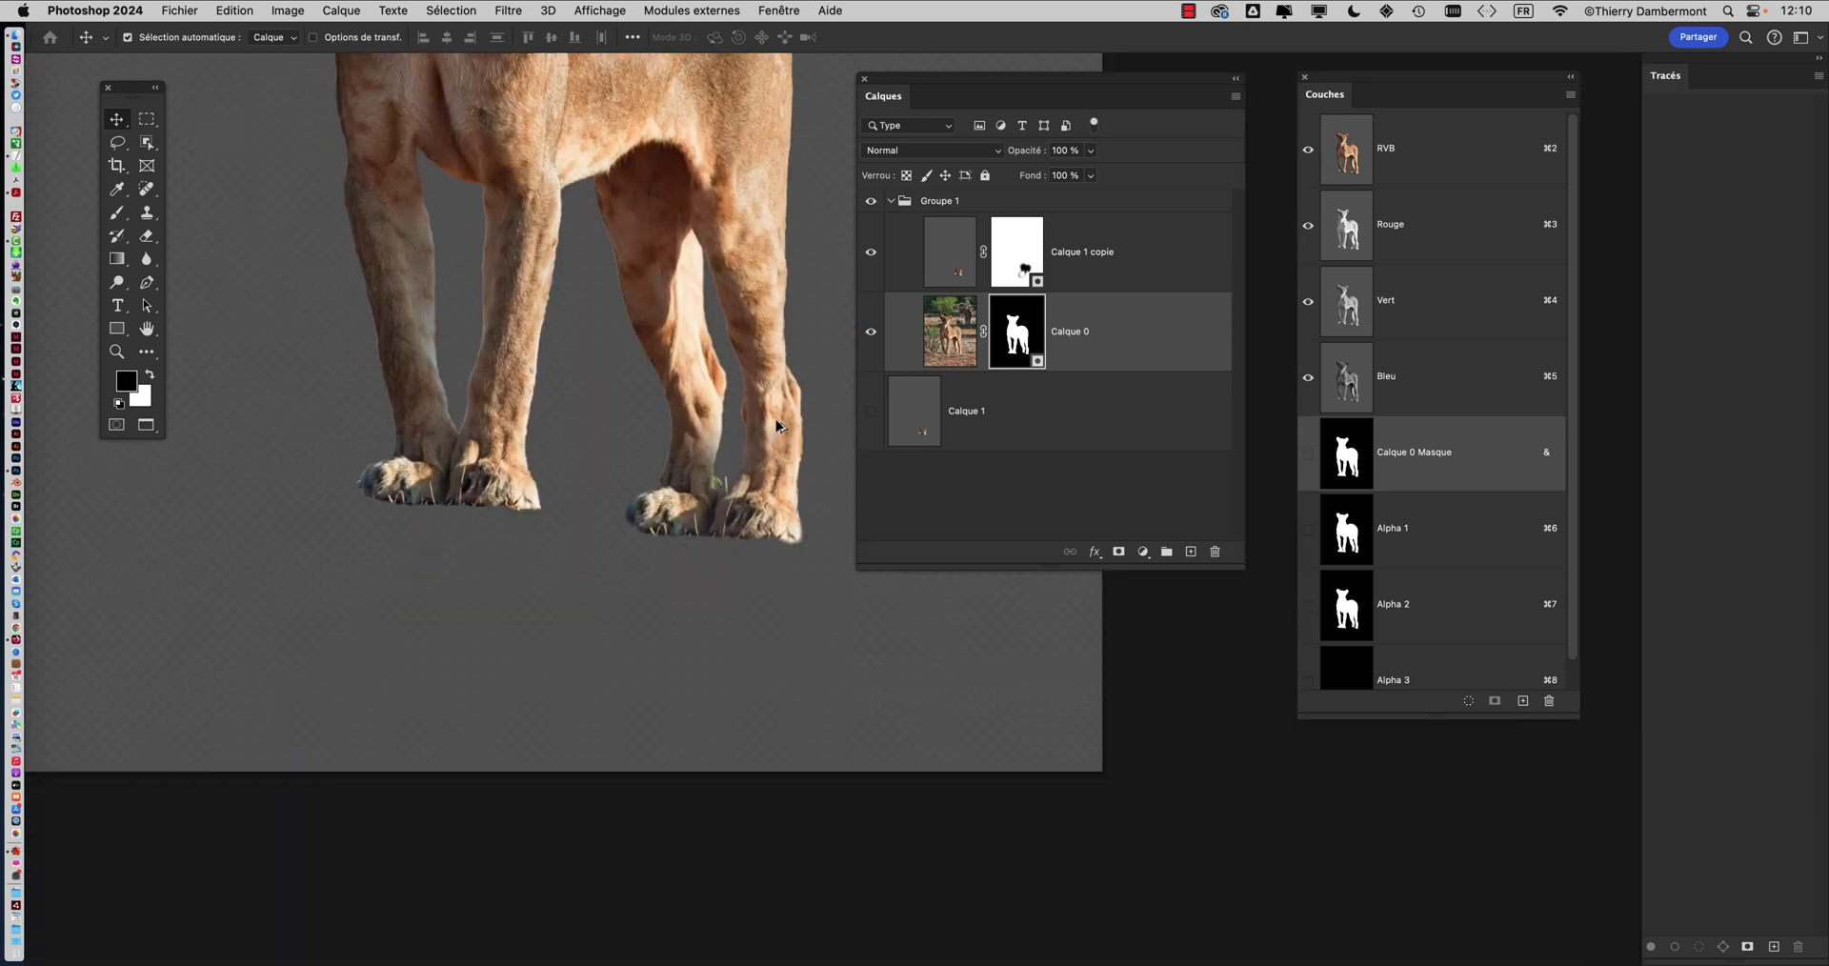
scroll(724, 400, "up", 5)
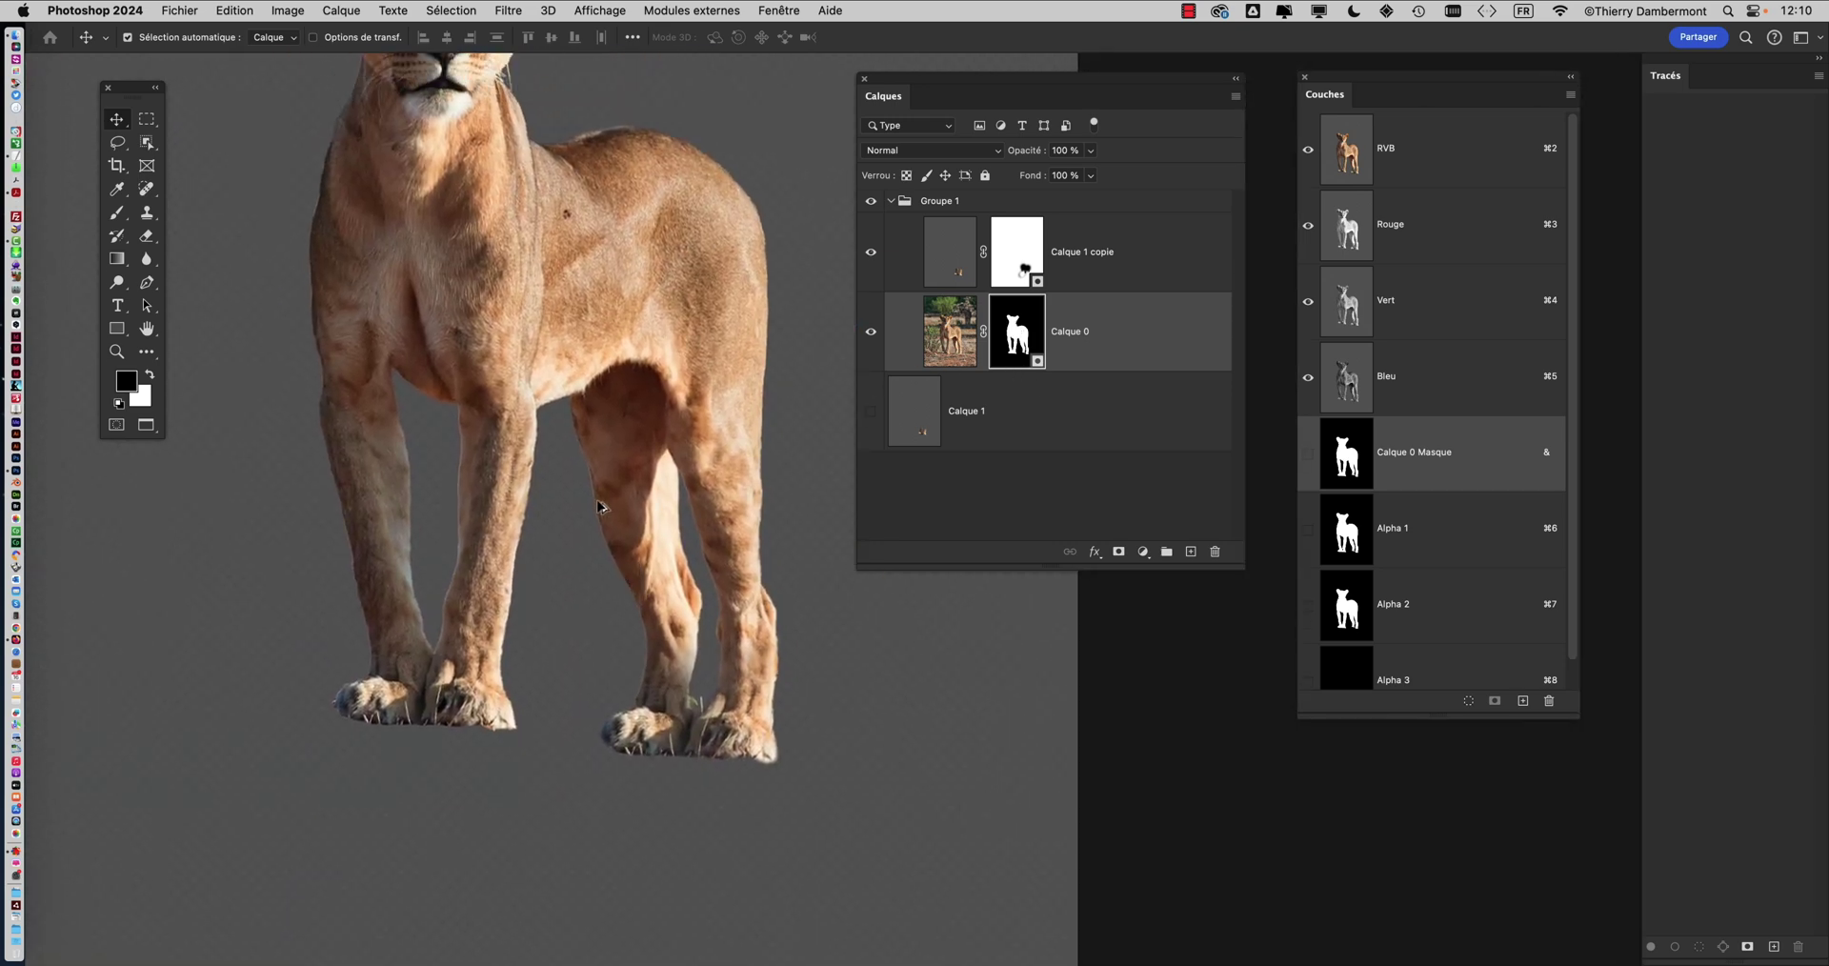
scroll(598, 506, "down", 5)
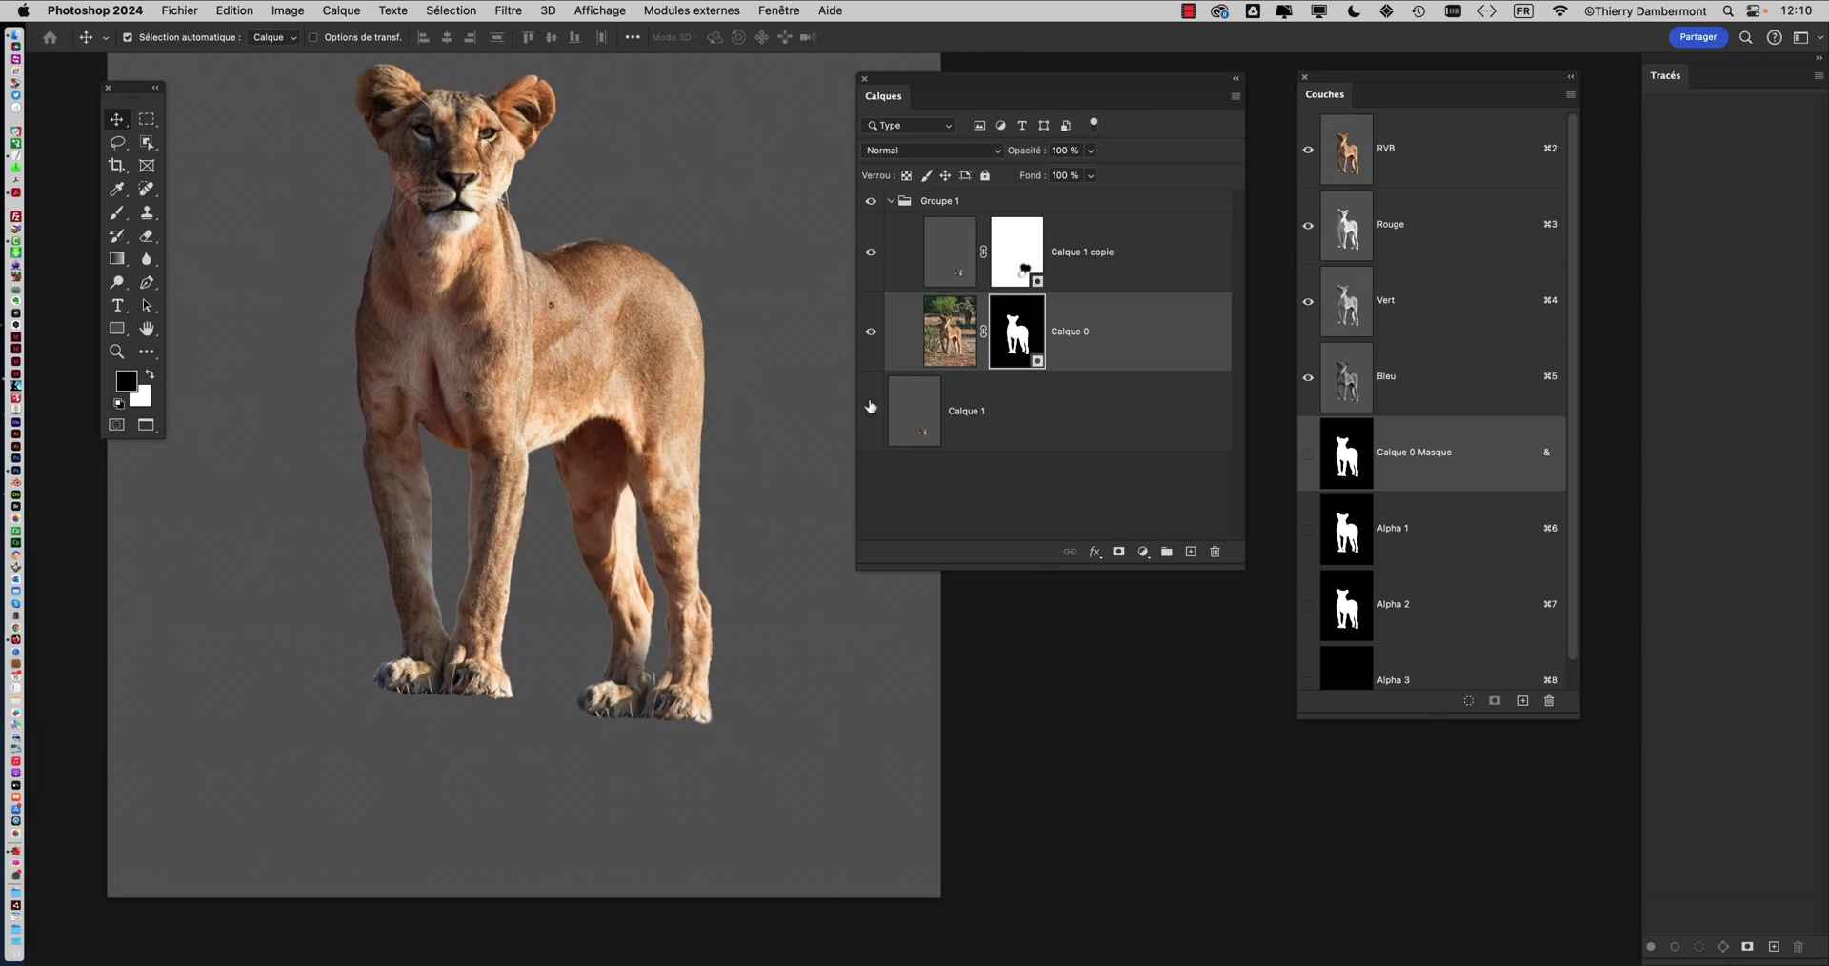
left_click(1018, 345, "shift")
left_click(1018, 348, "shift")
left_click(1017, 349, "shift")
left_click(1017, 348, "shift")
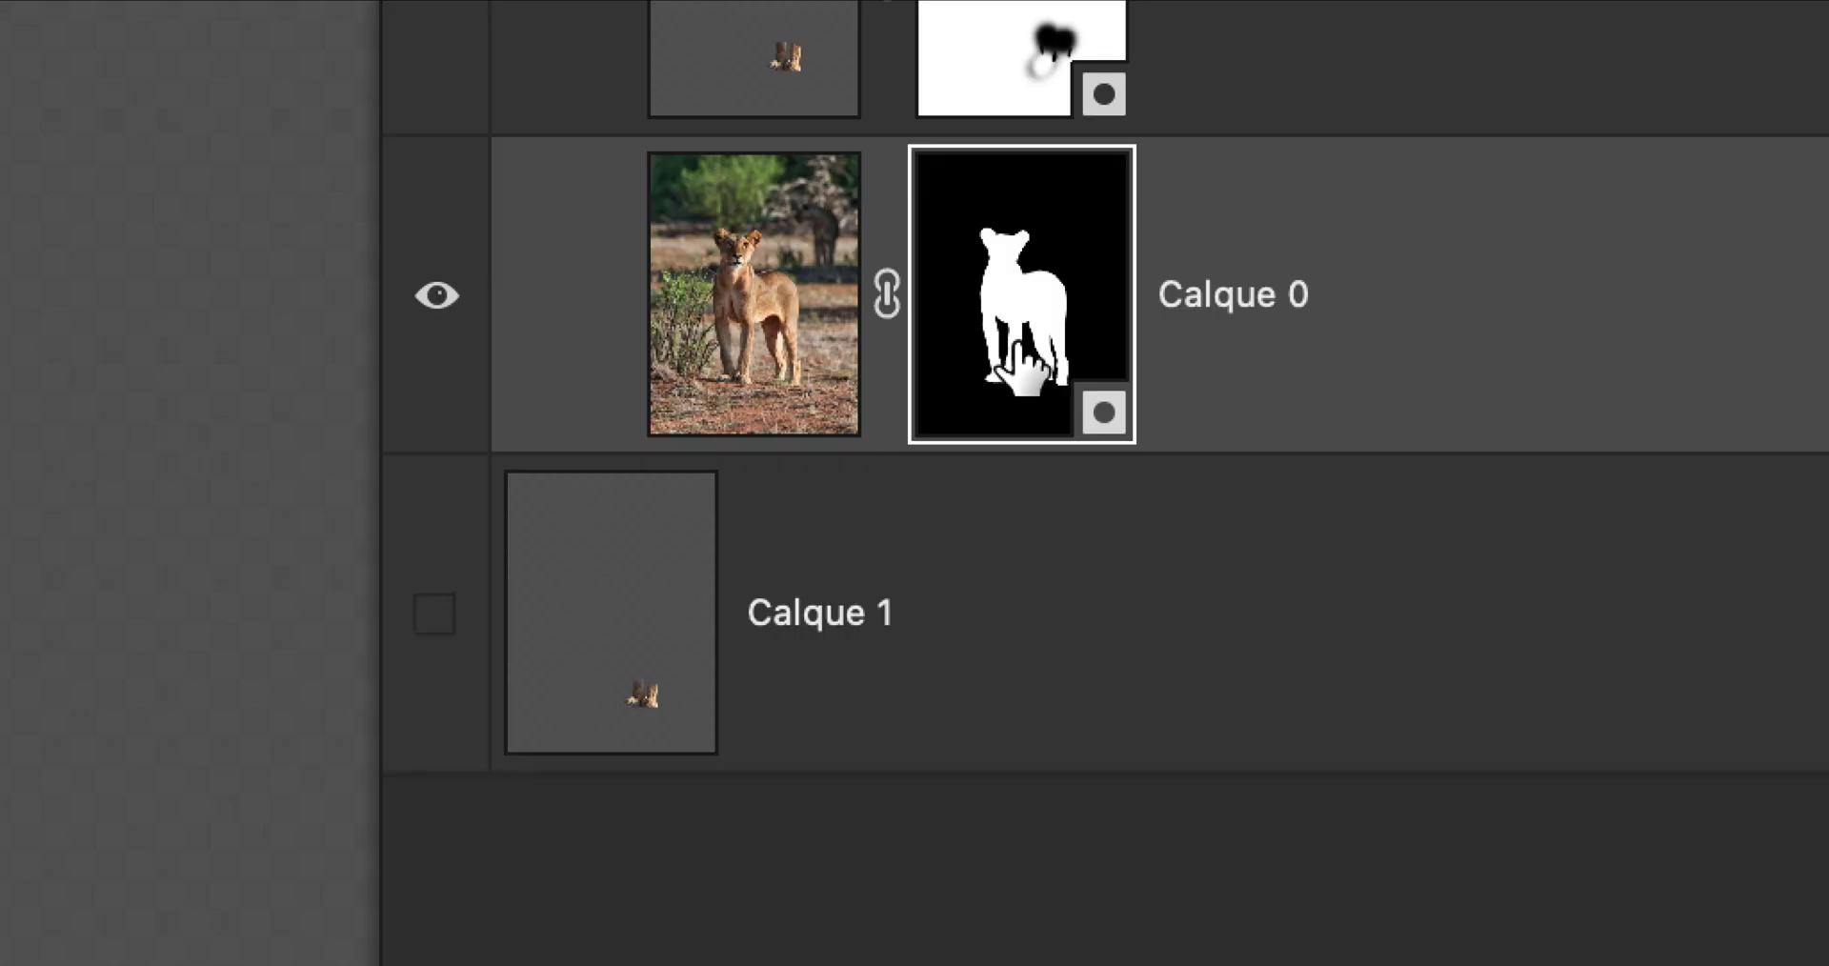
left_click(1019, 347, "shift")
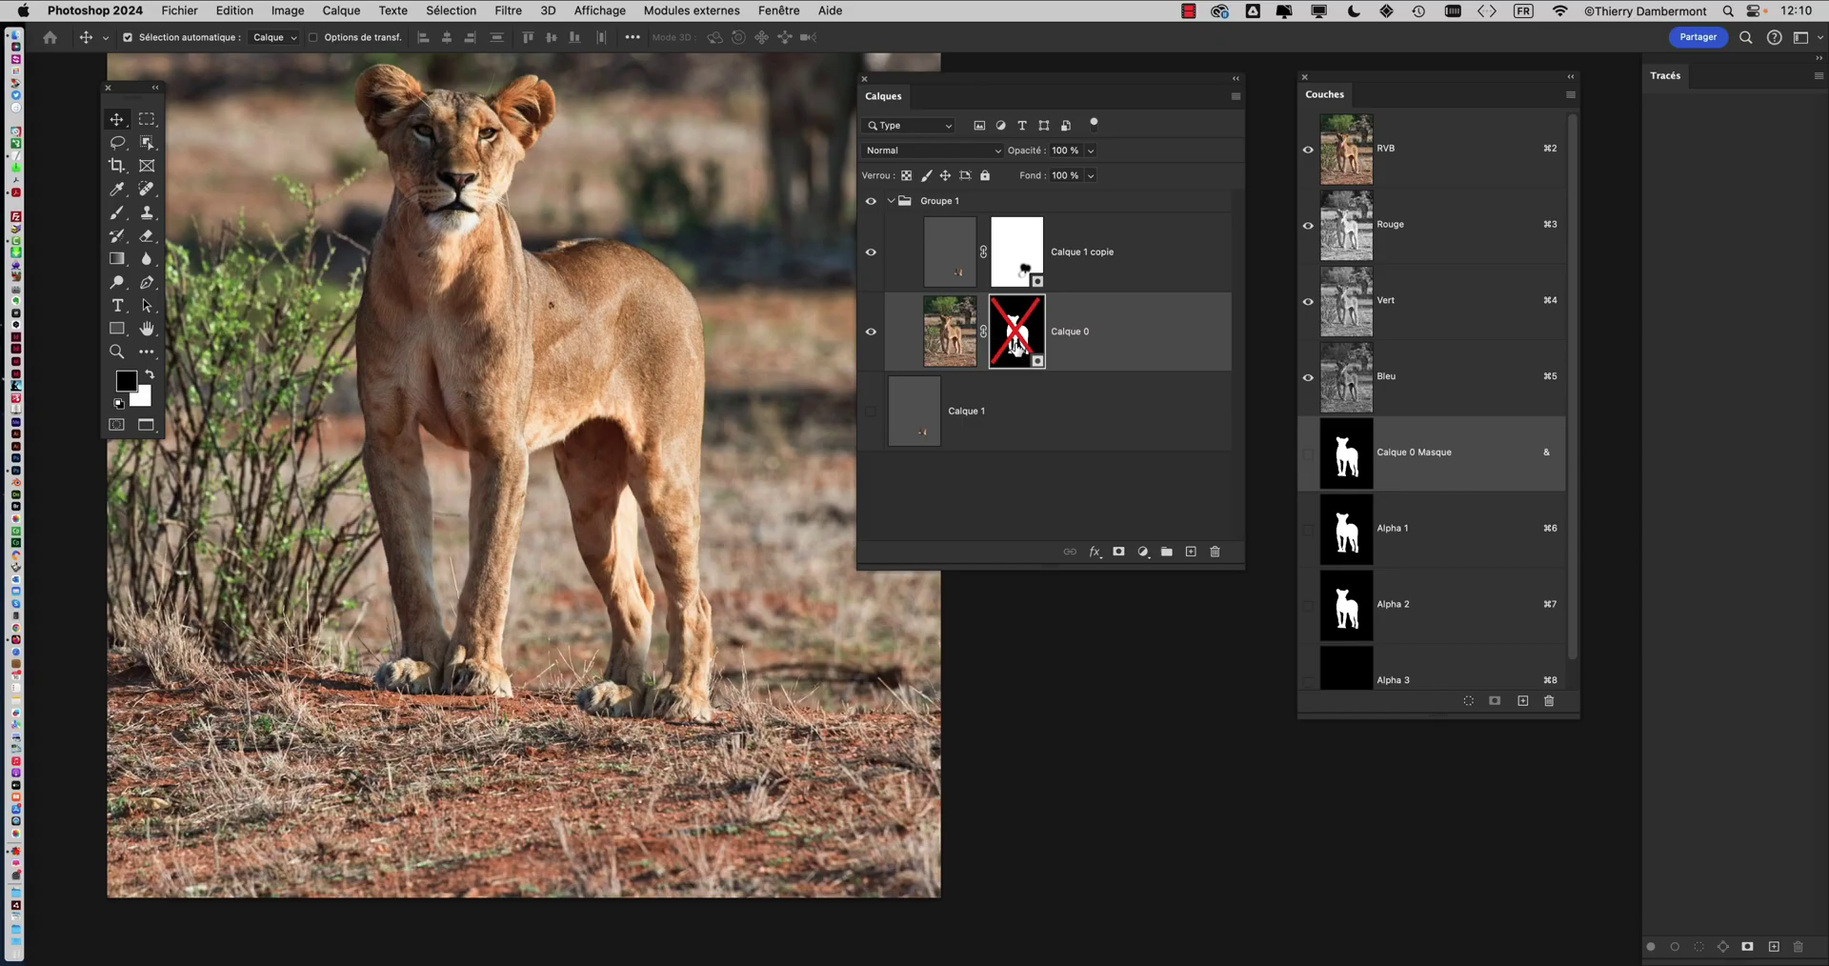
left_click(1022, 362, "shift")
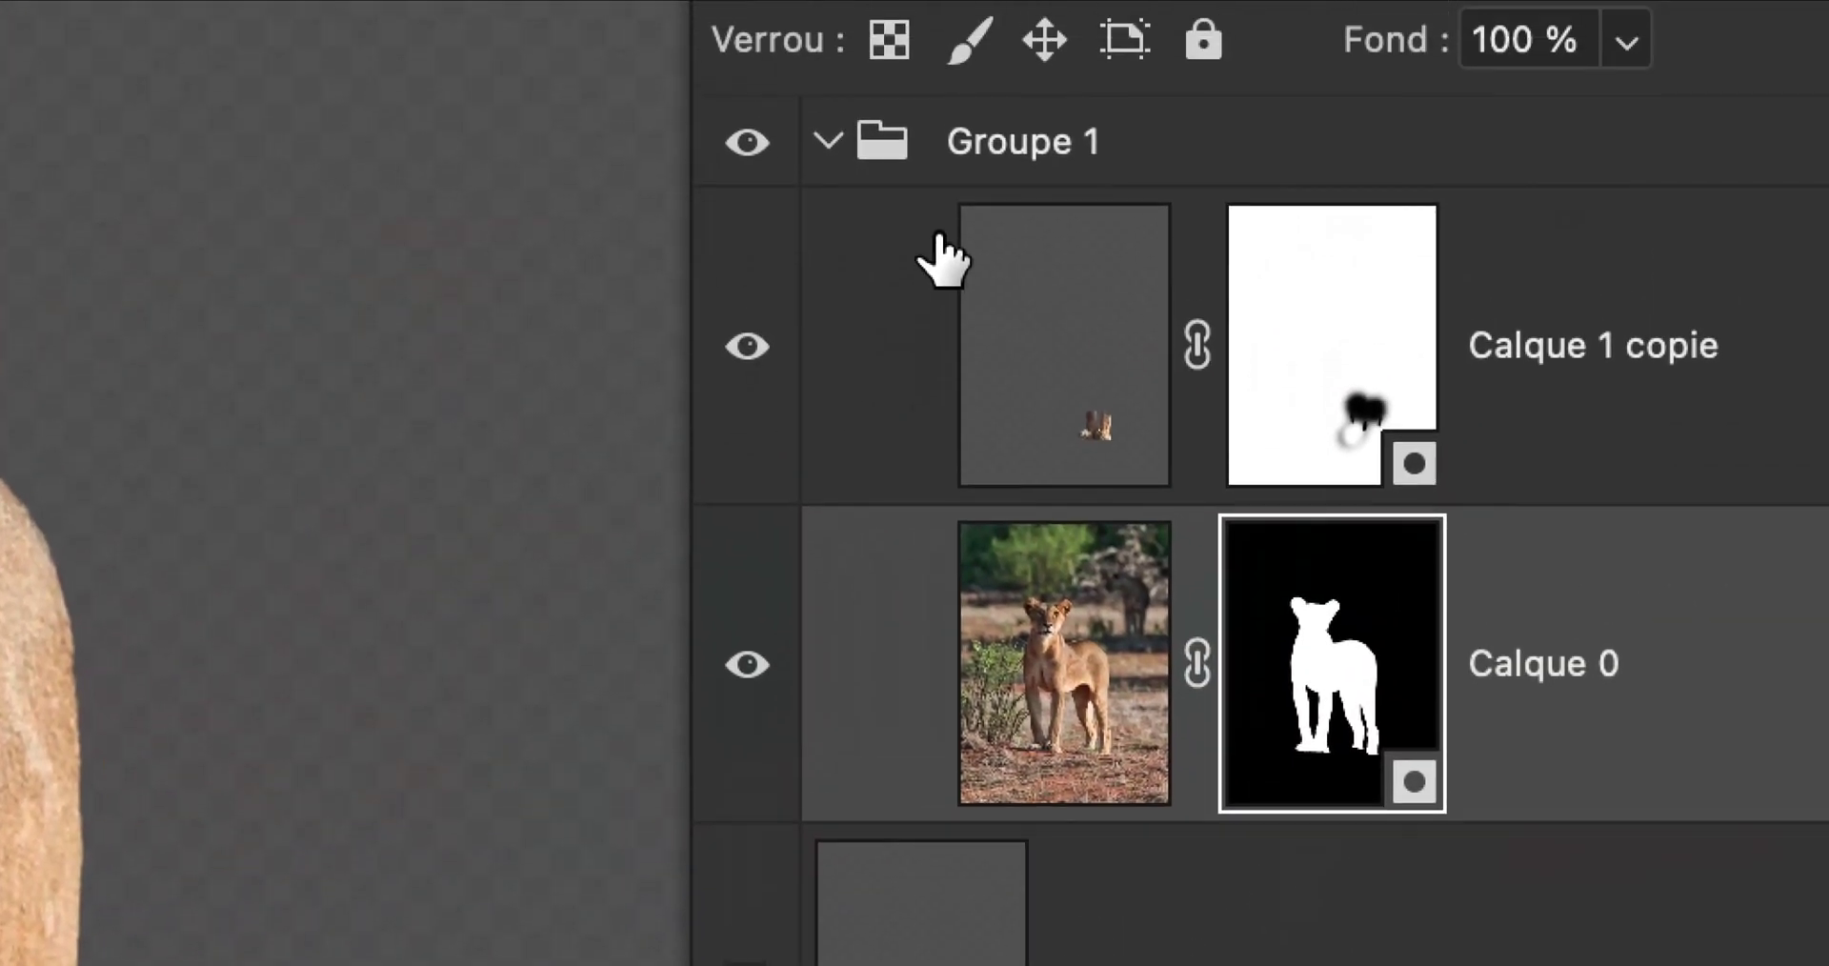
Collapse Groupe 1 and convert the group into a smart object
left_click(827, 143)
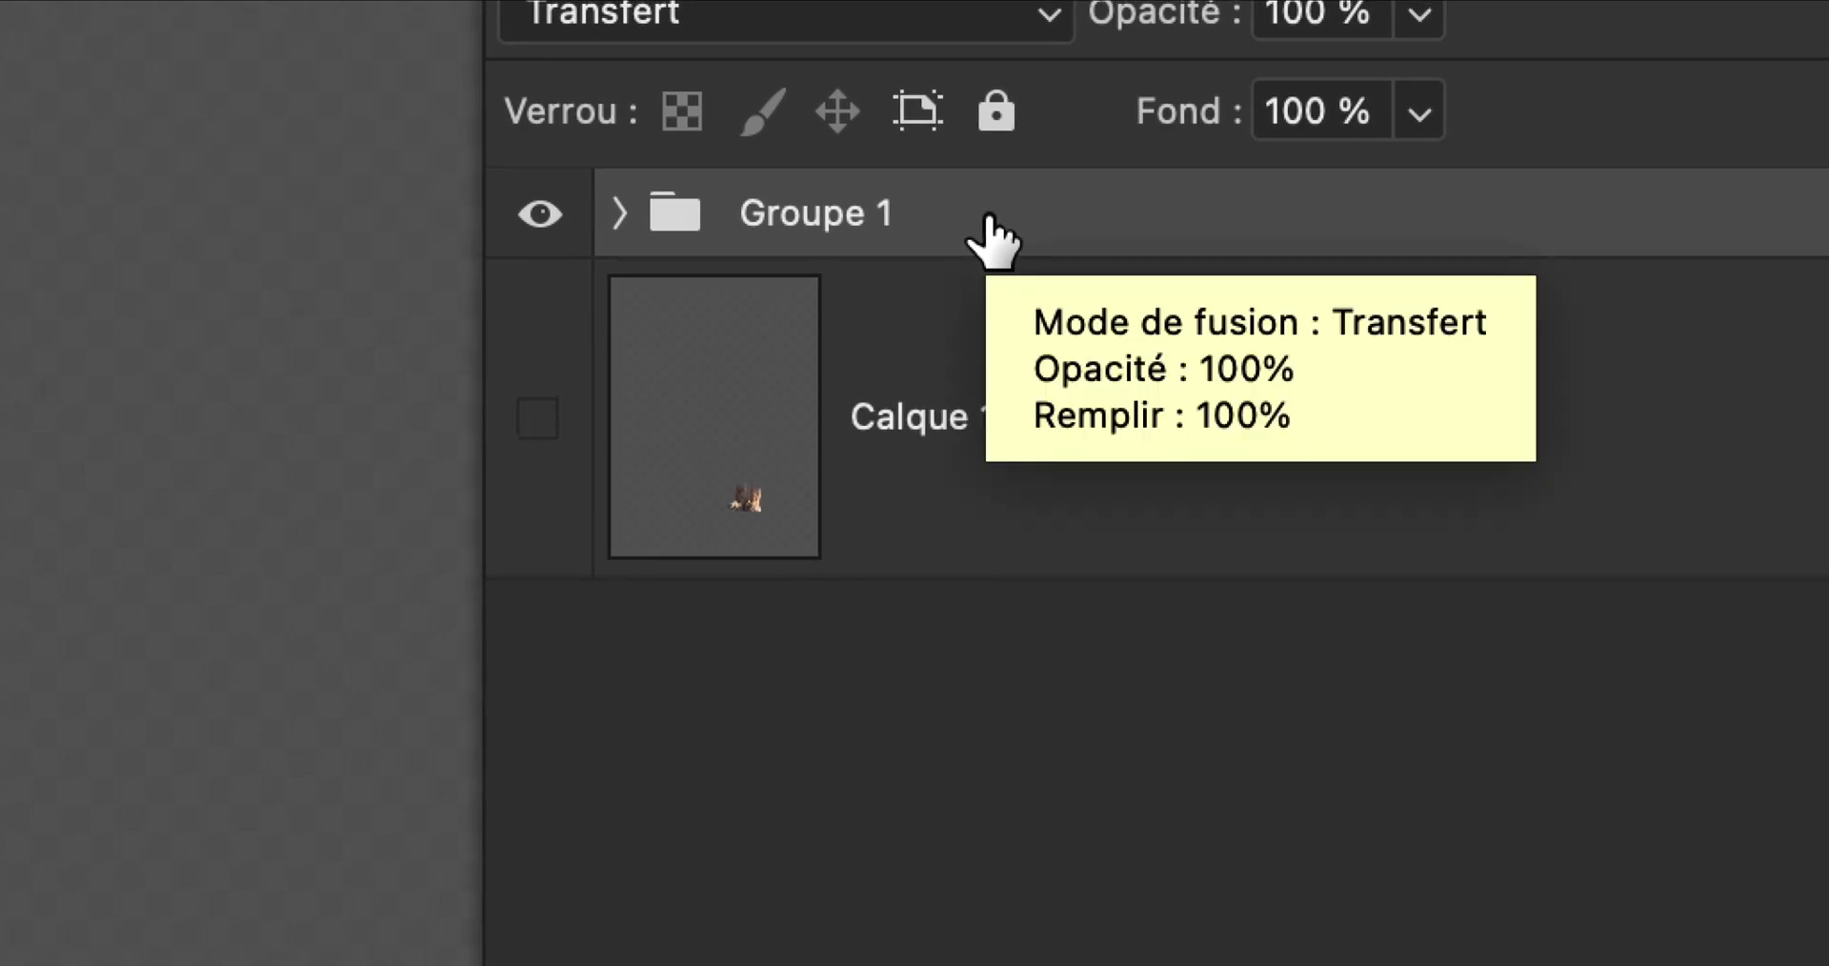
right_click(991, 238)
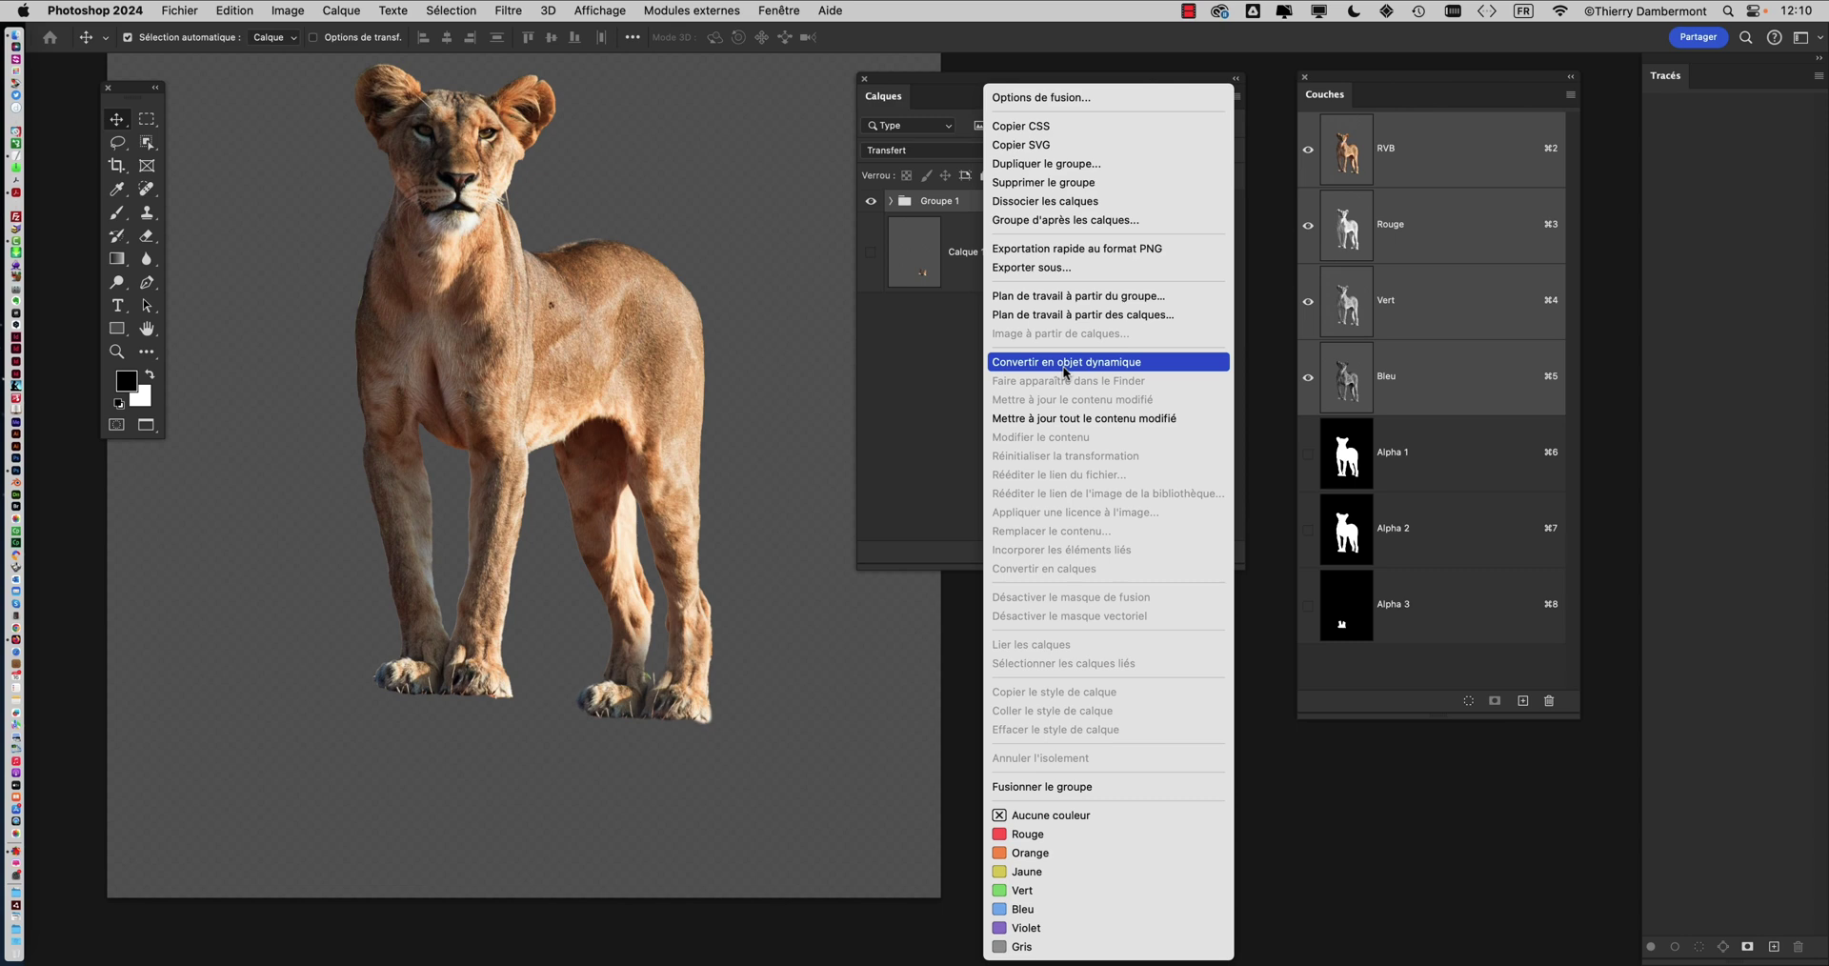
left_click(1065, 371)
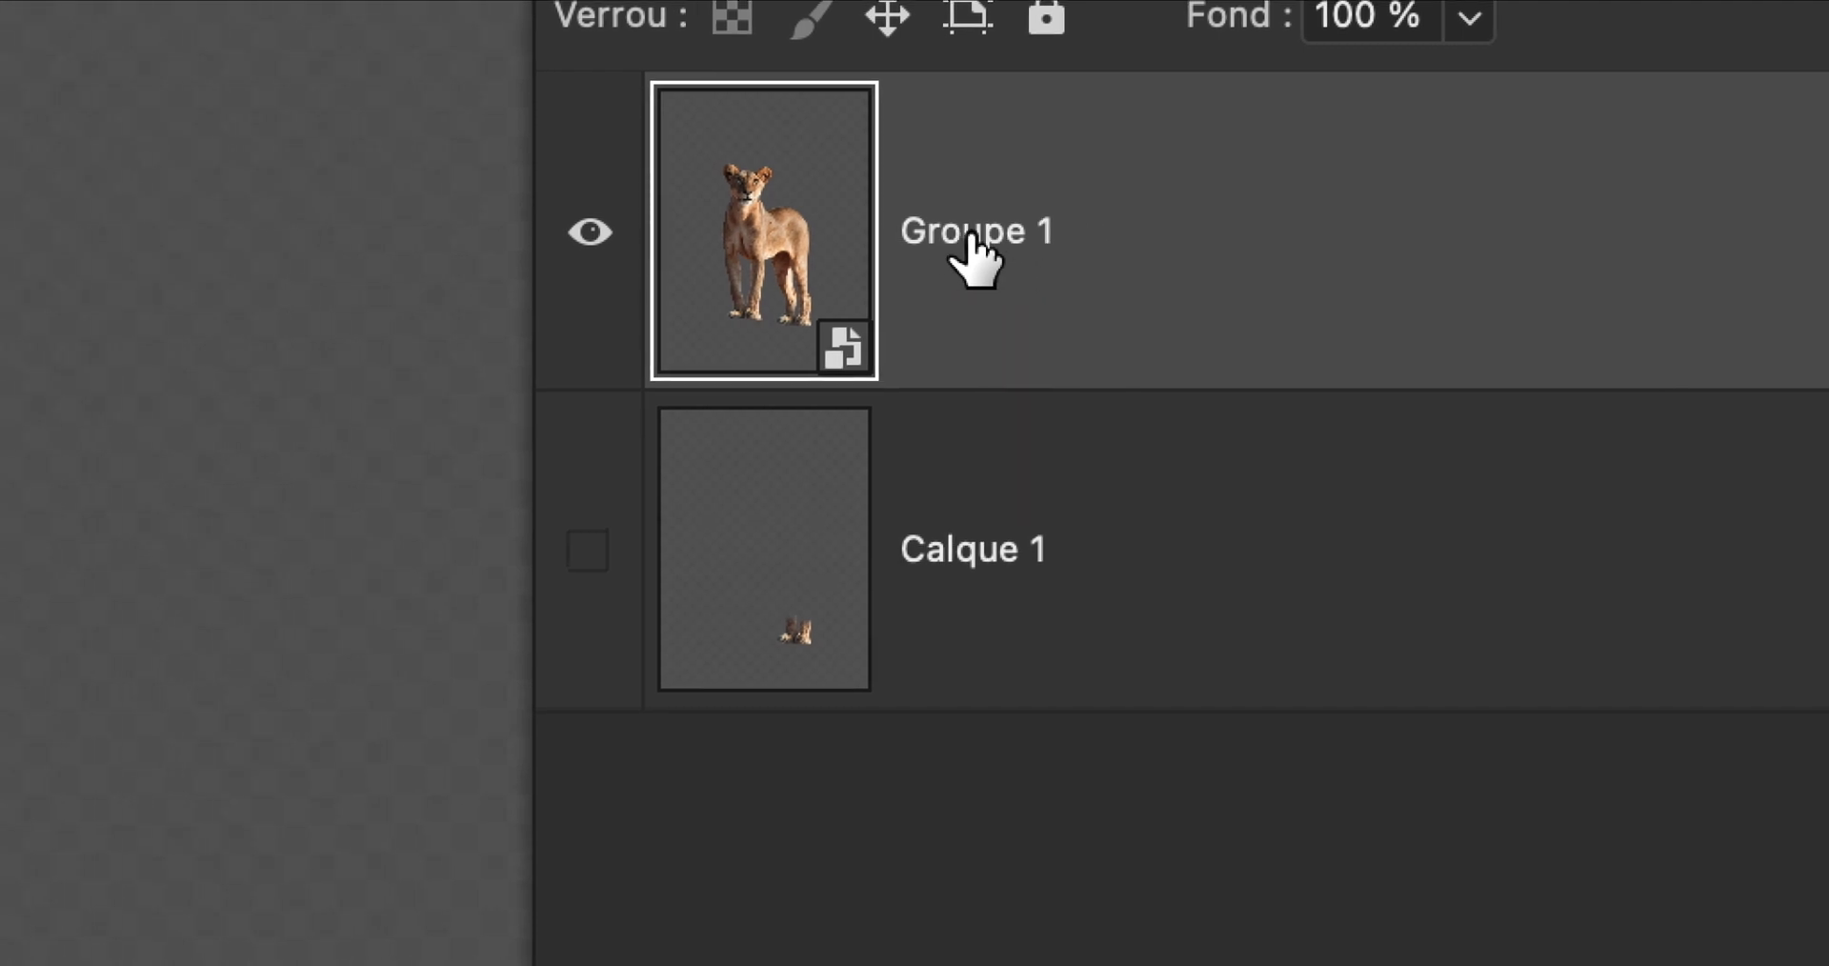
Rename the smart object layer as "Lionne et ses bottes"
double_click(970, 238)
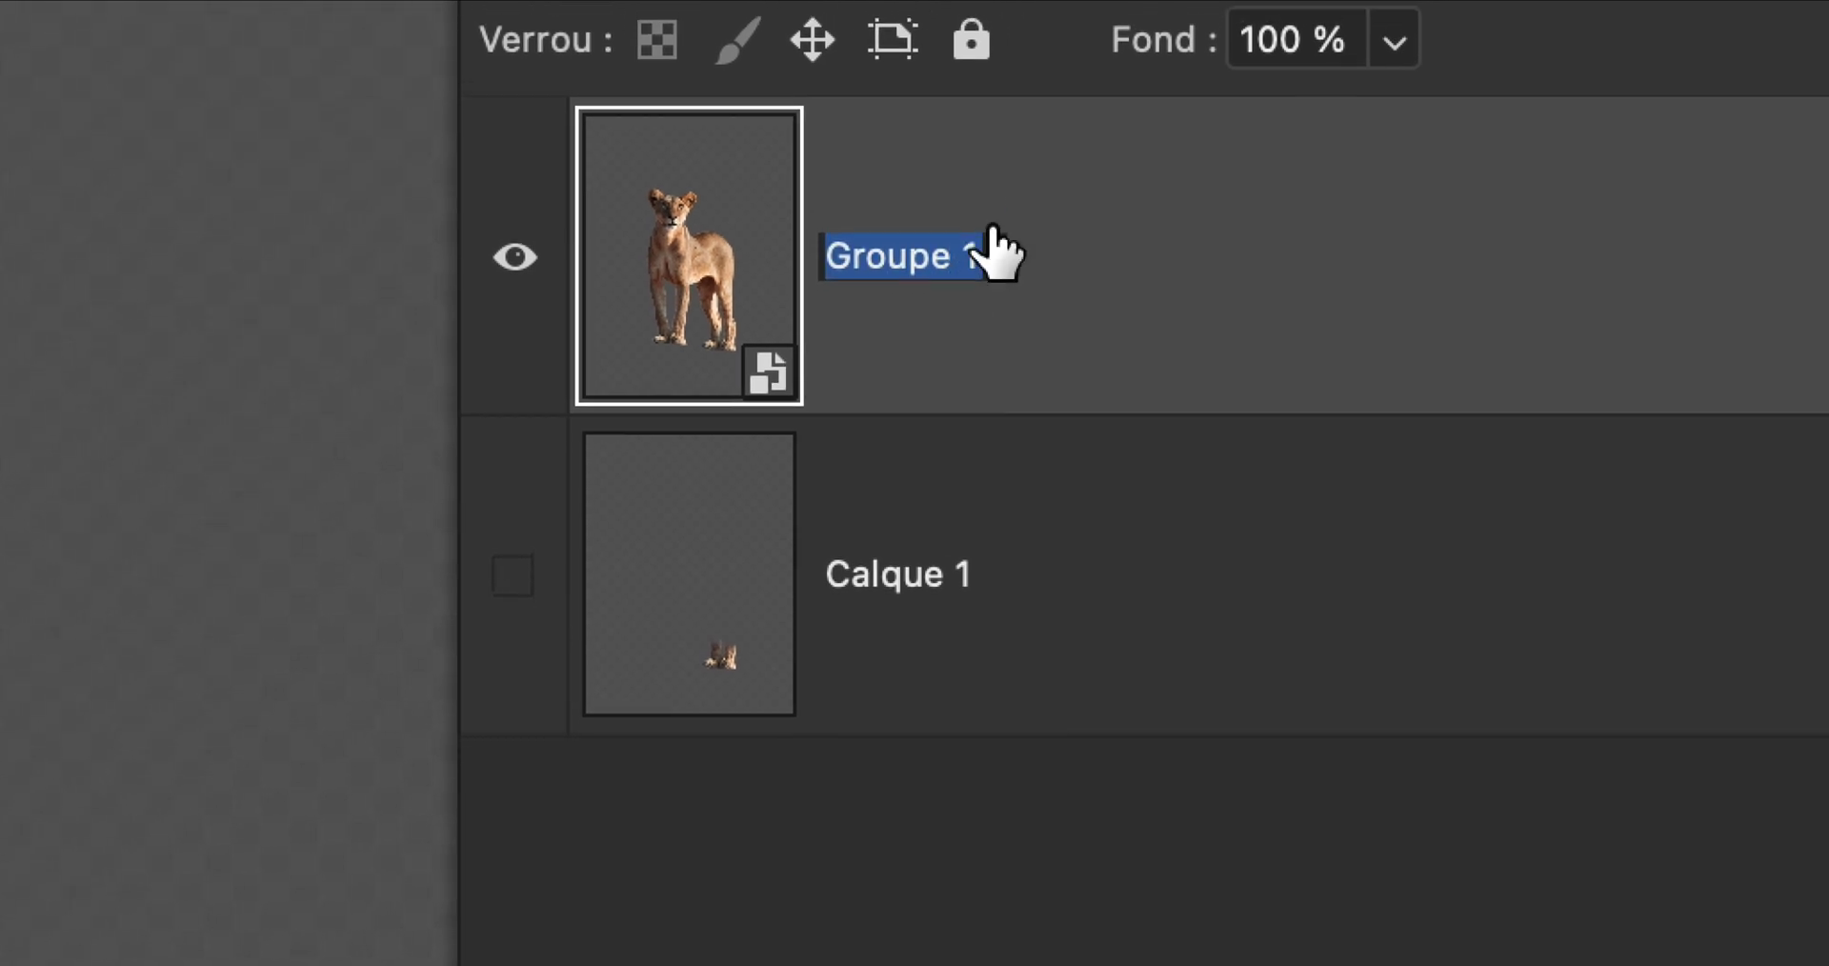
type("lionne et ses bio")
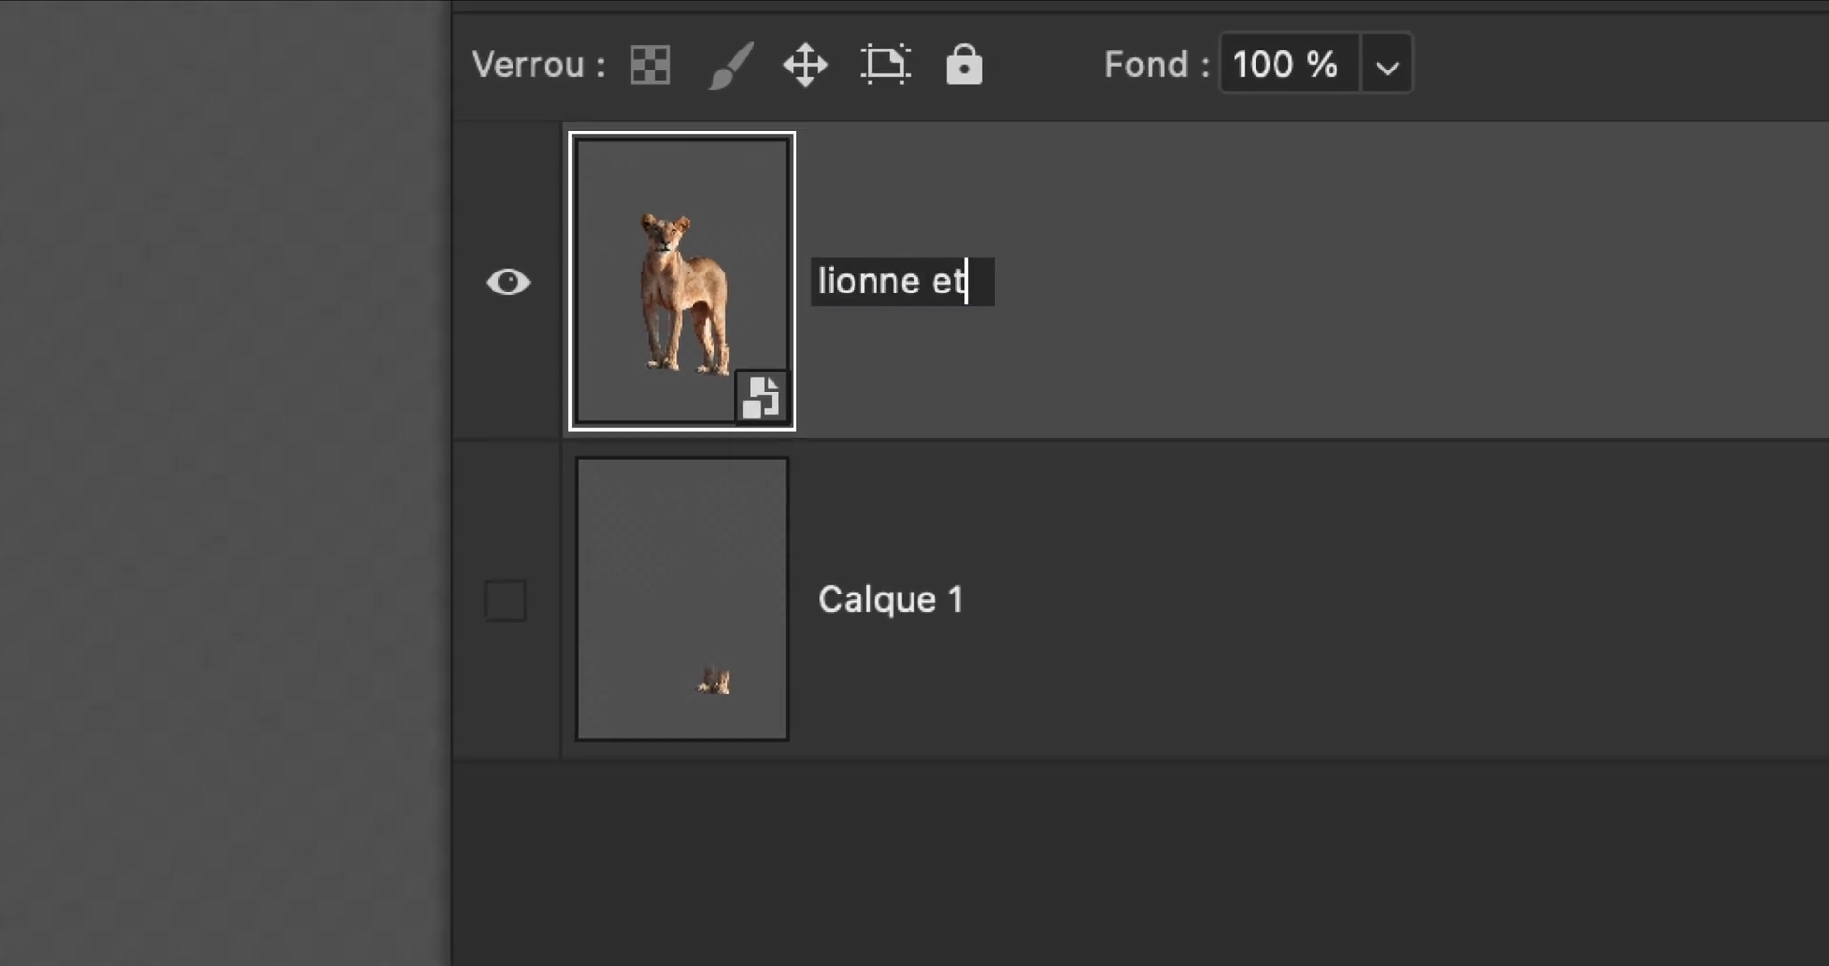
key("BackSpace")
key("BackSpace")
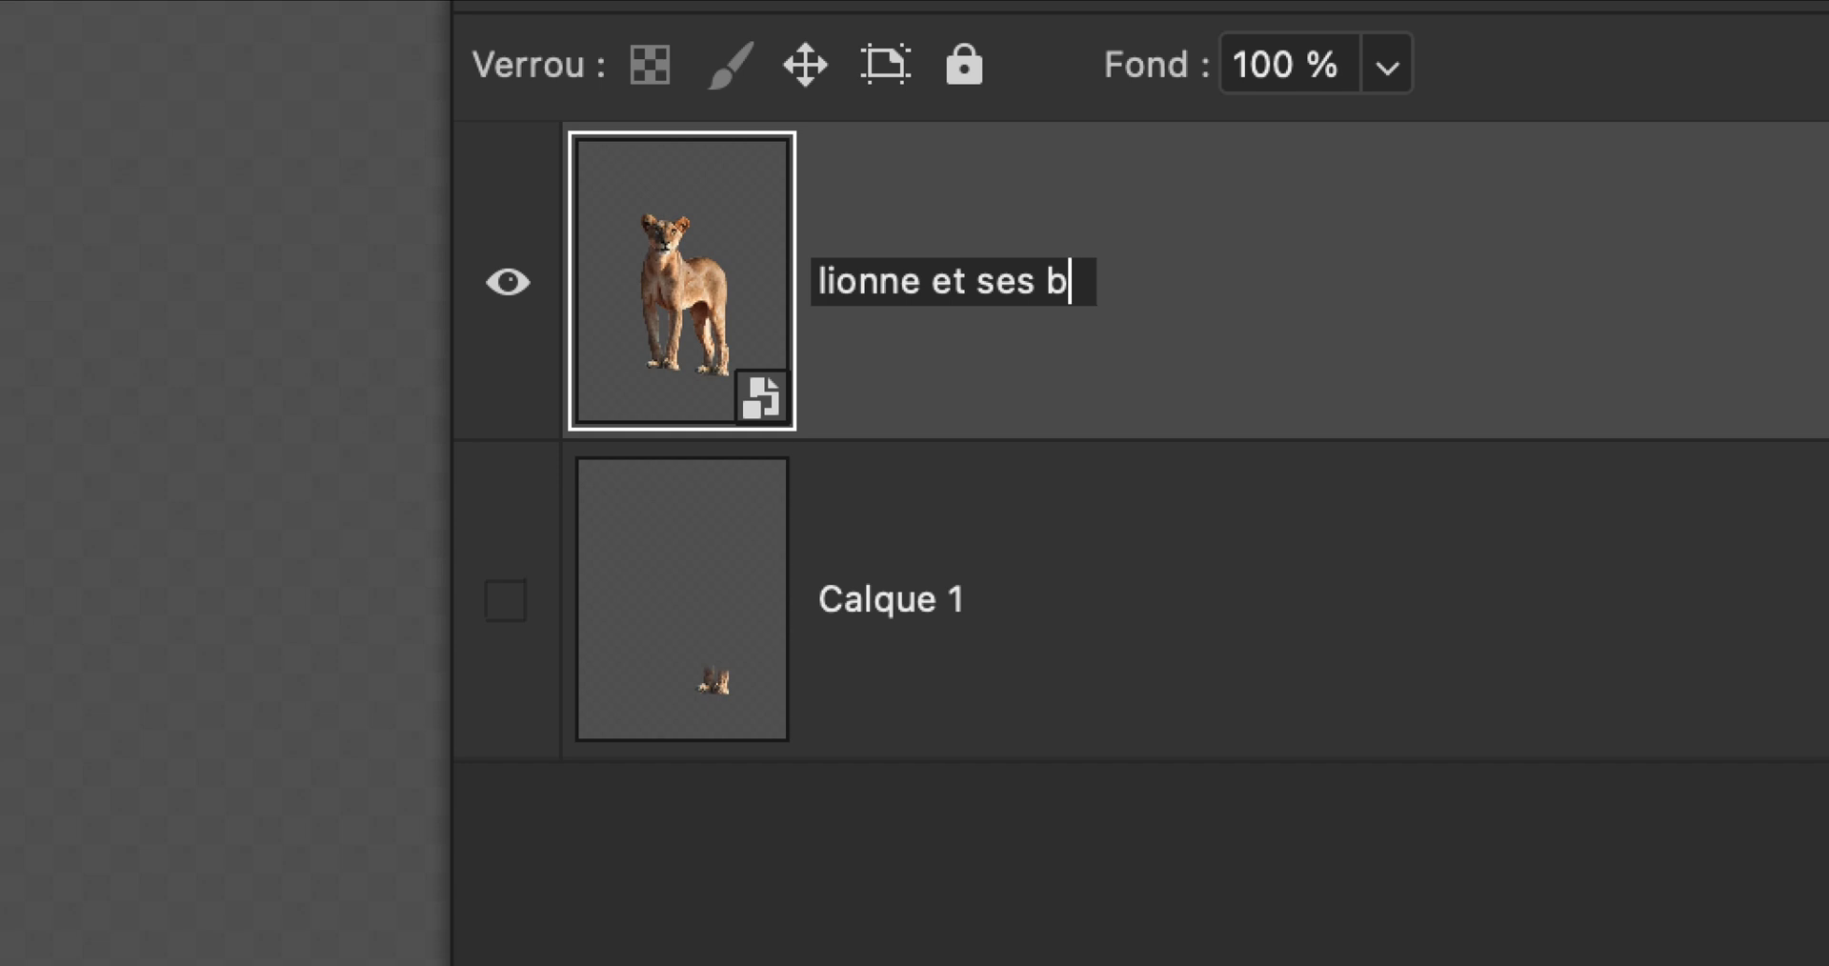
type("ottes")
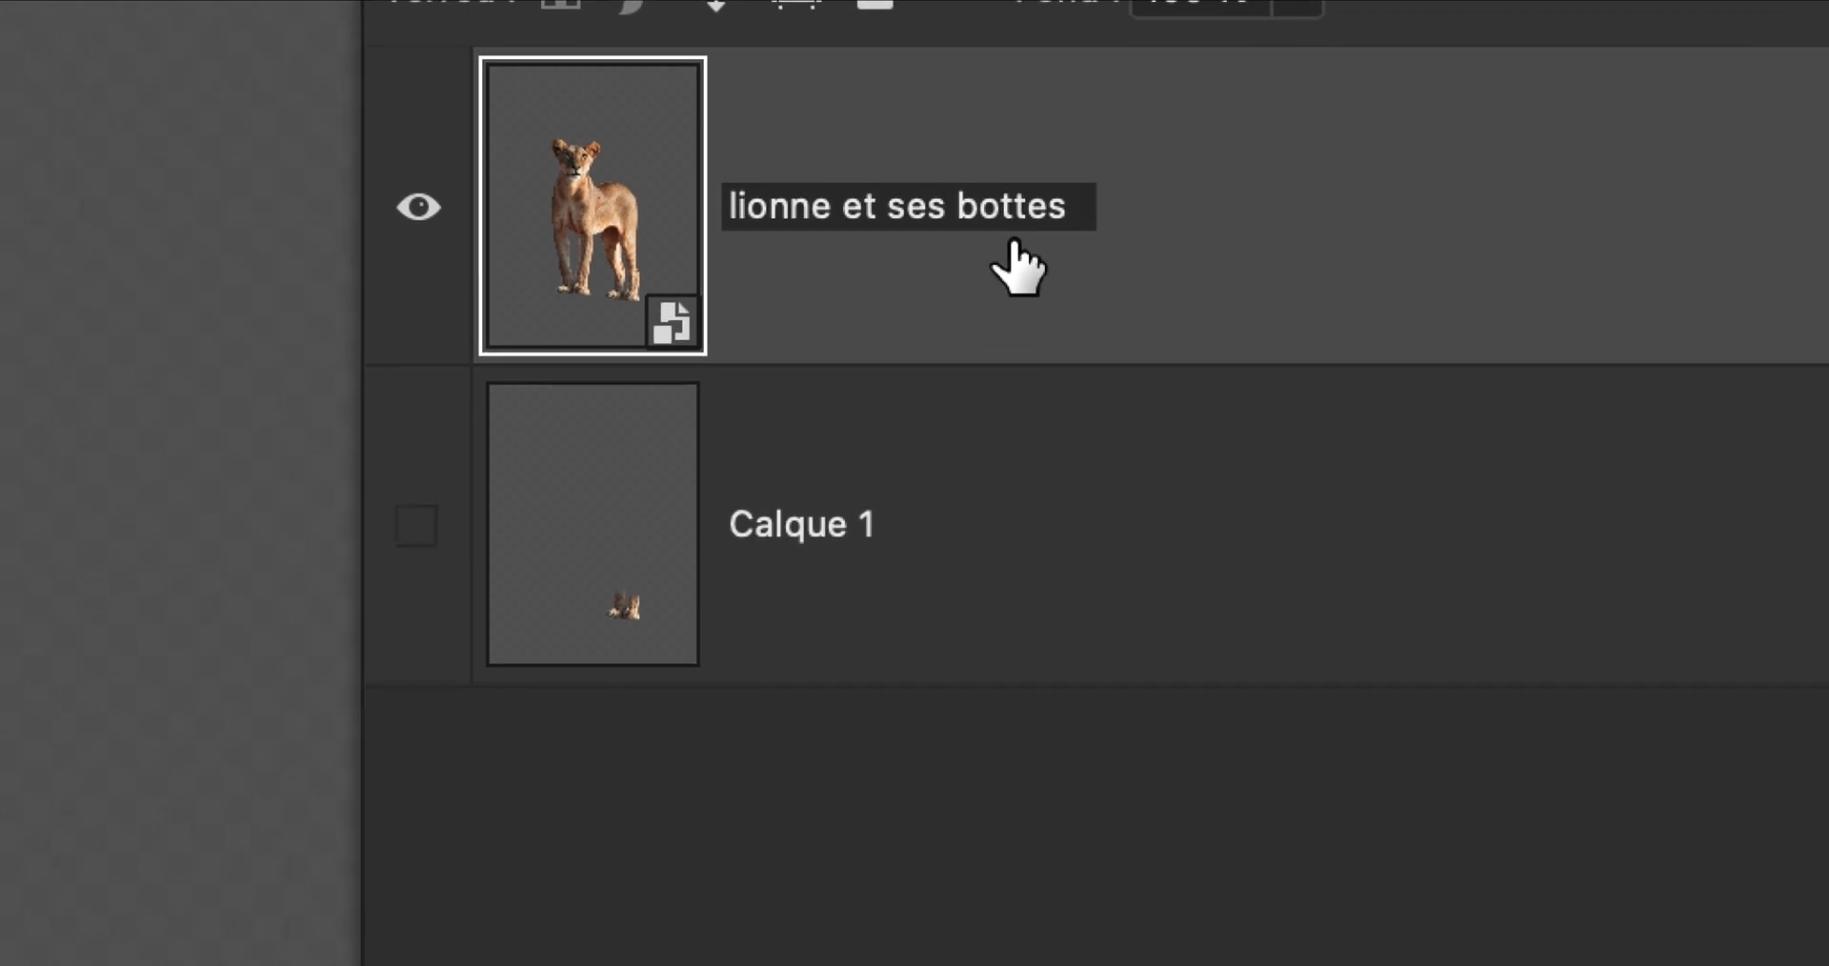
key("Return")
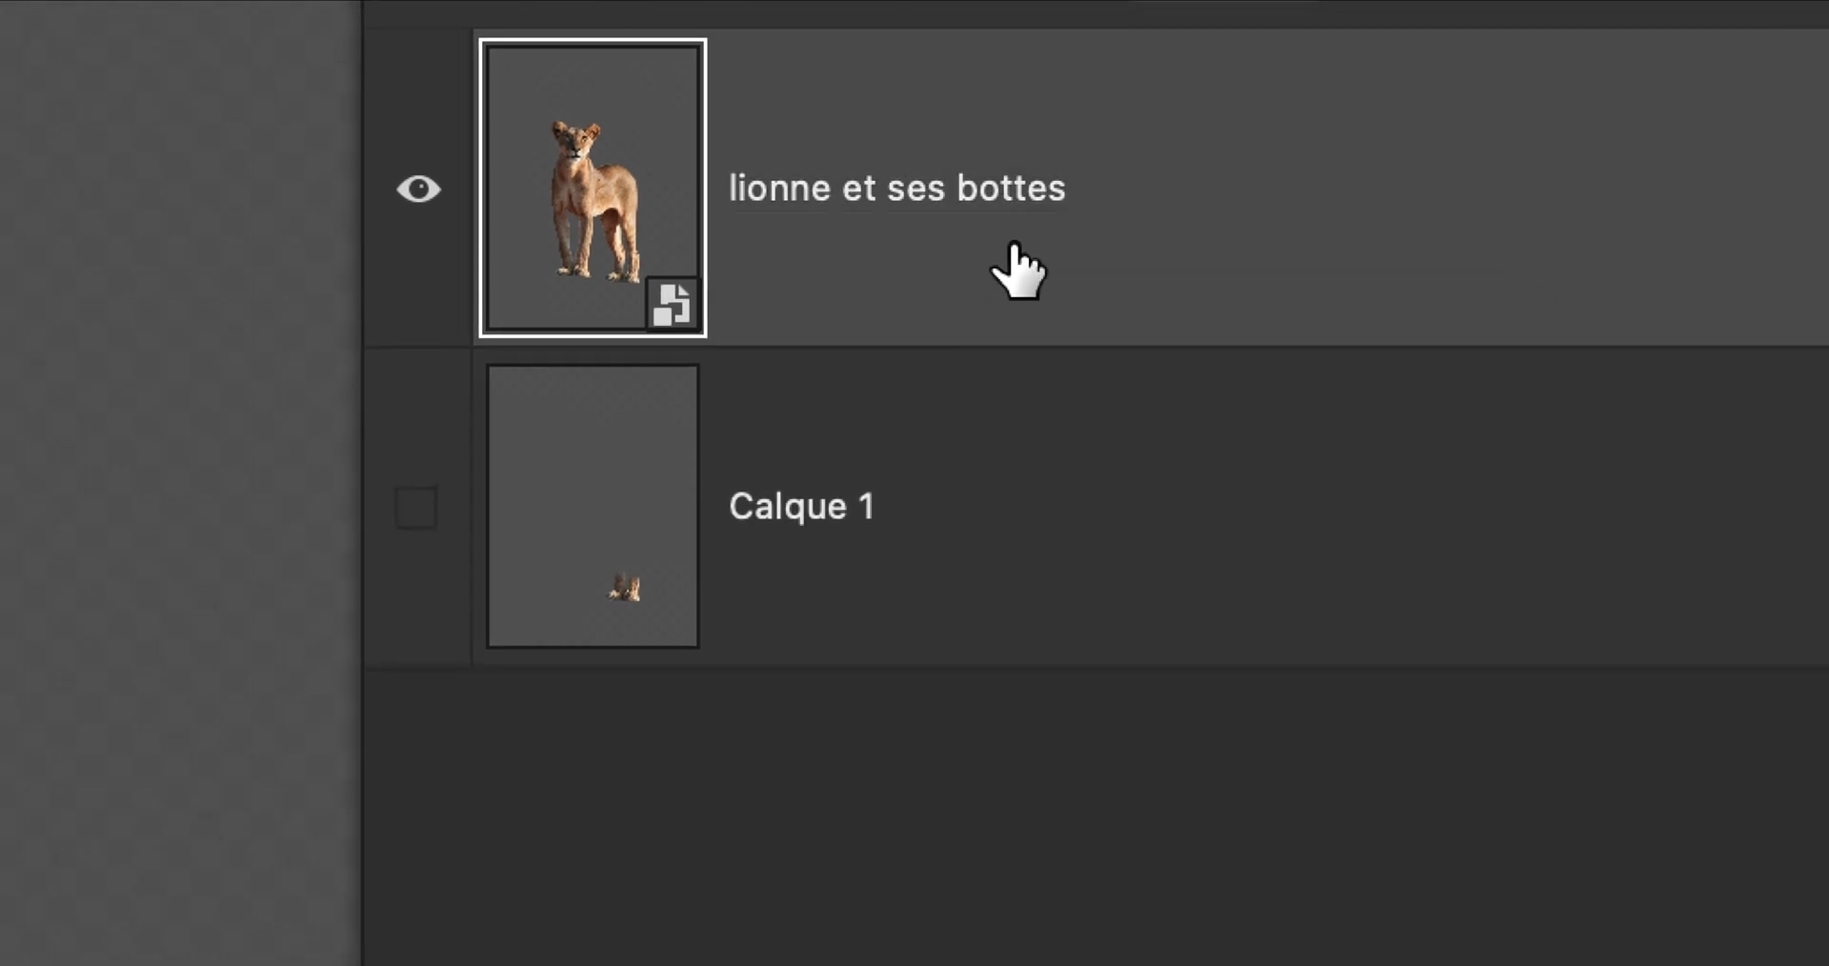
double_click(869, 194)
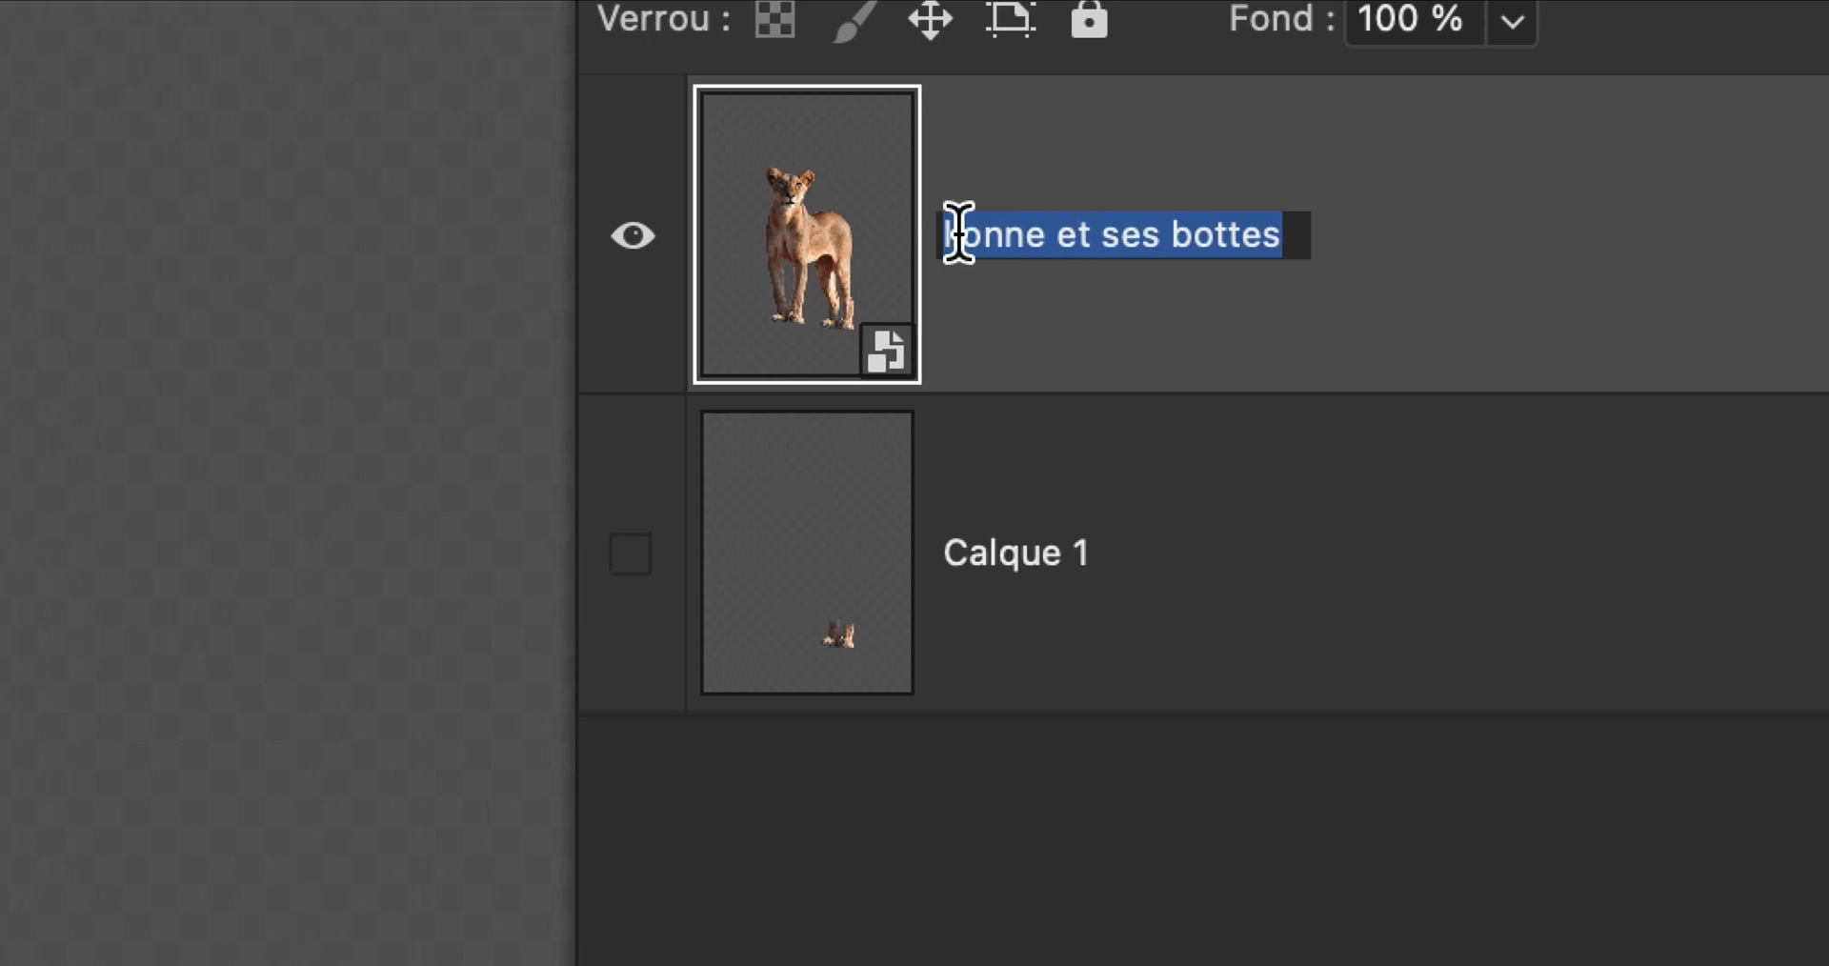
left_click(959, 233)
type("L")
key("Delete")
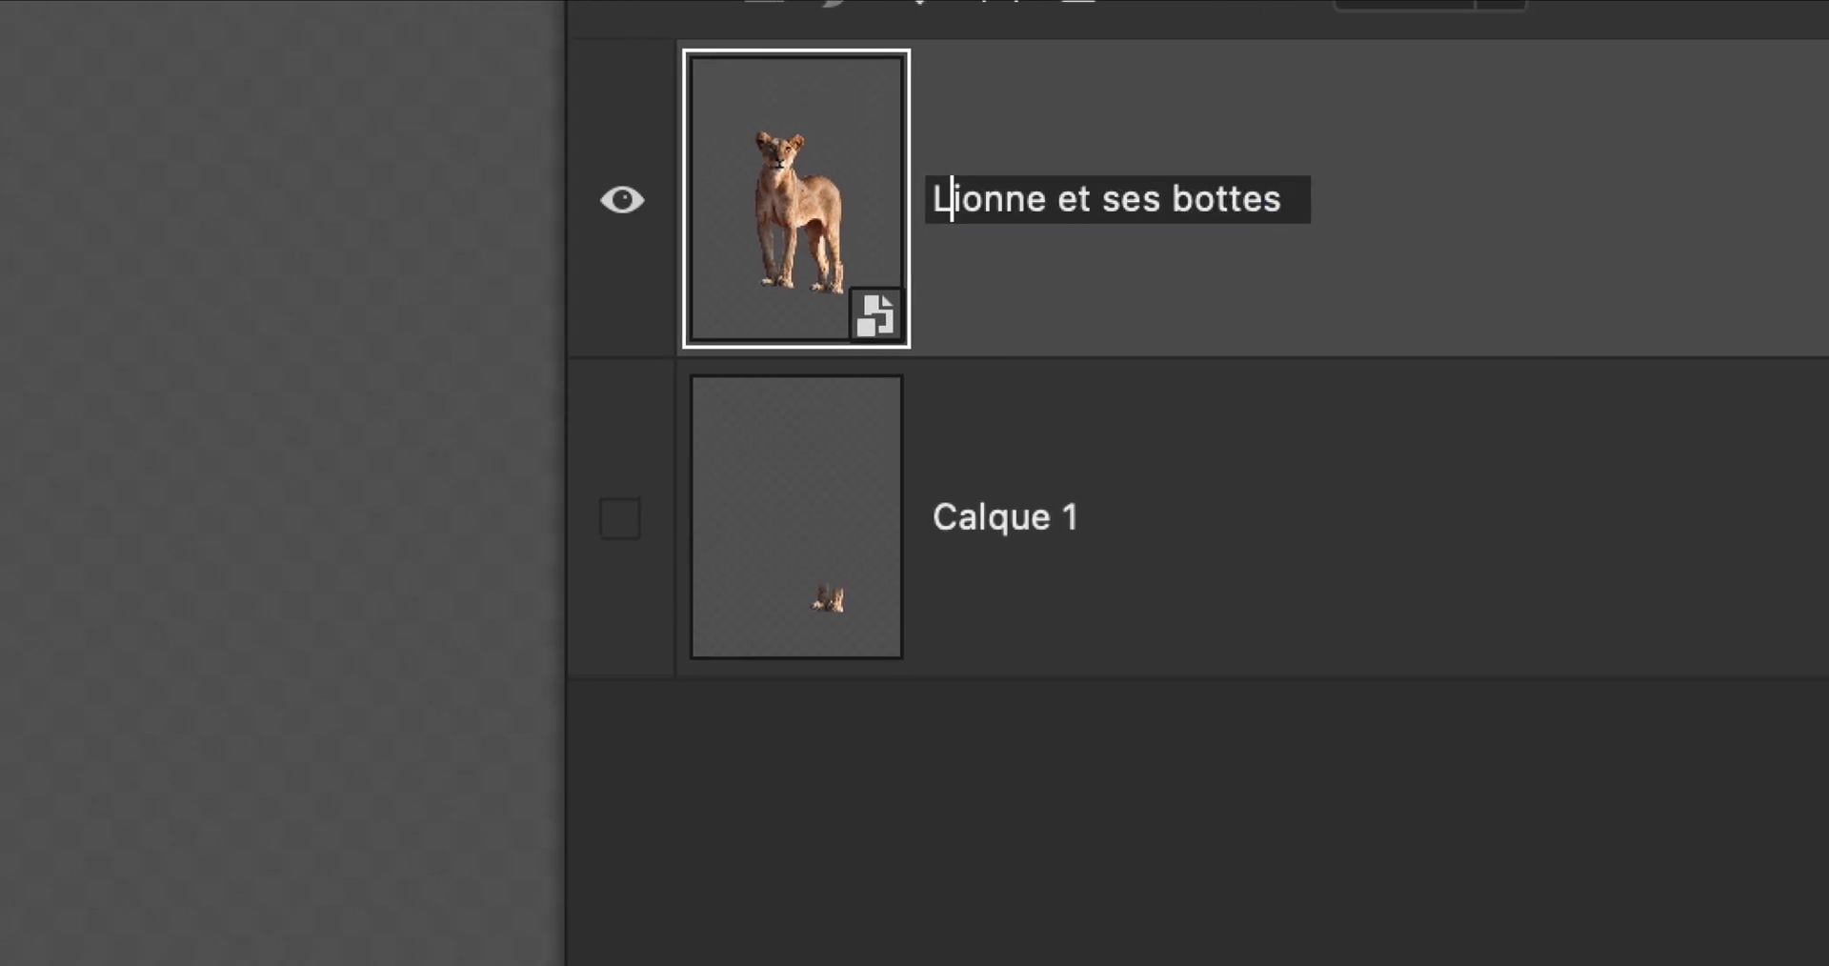
left_click(1165, 275)
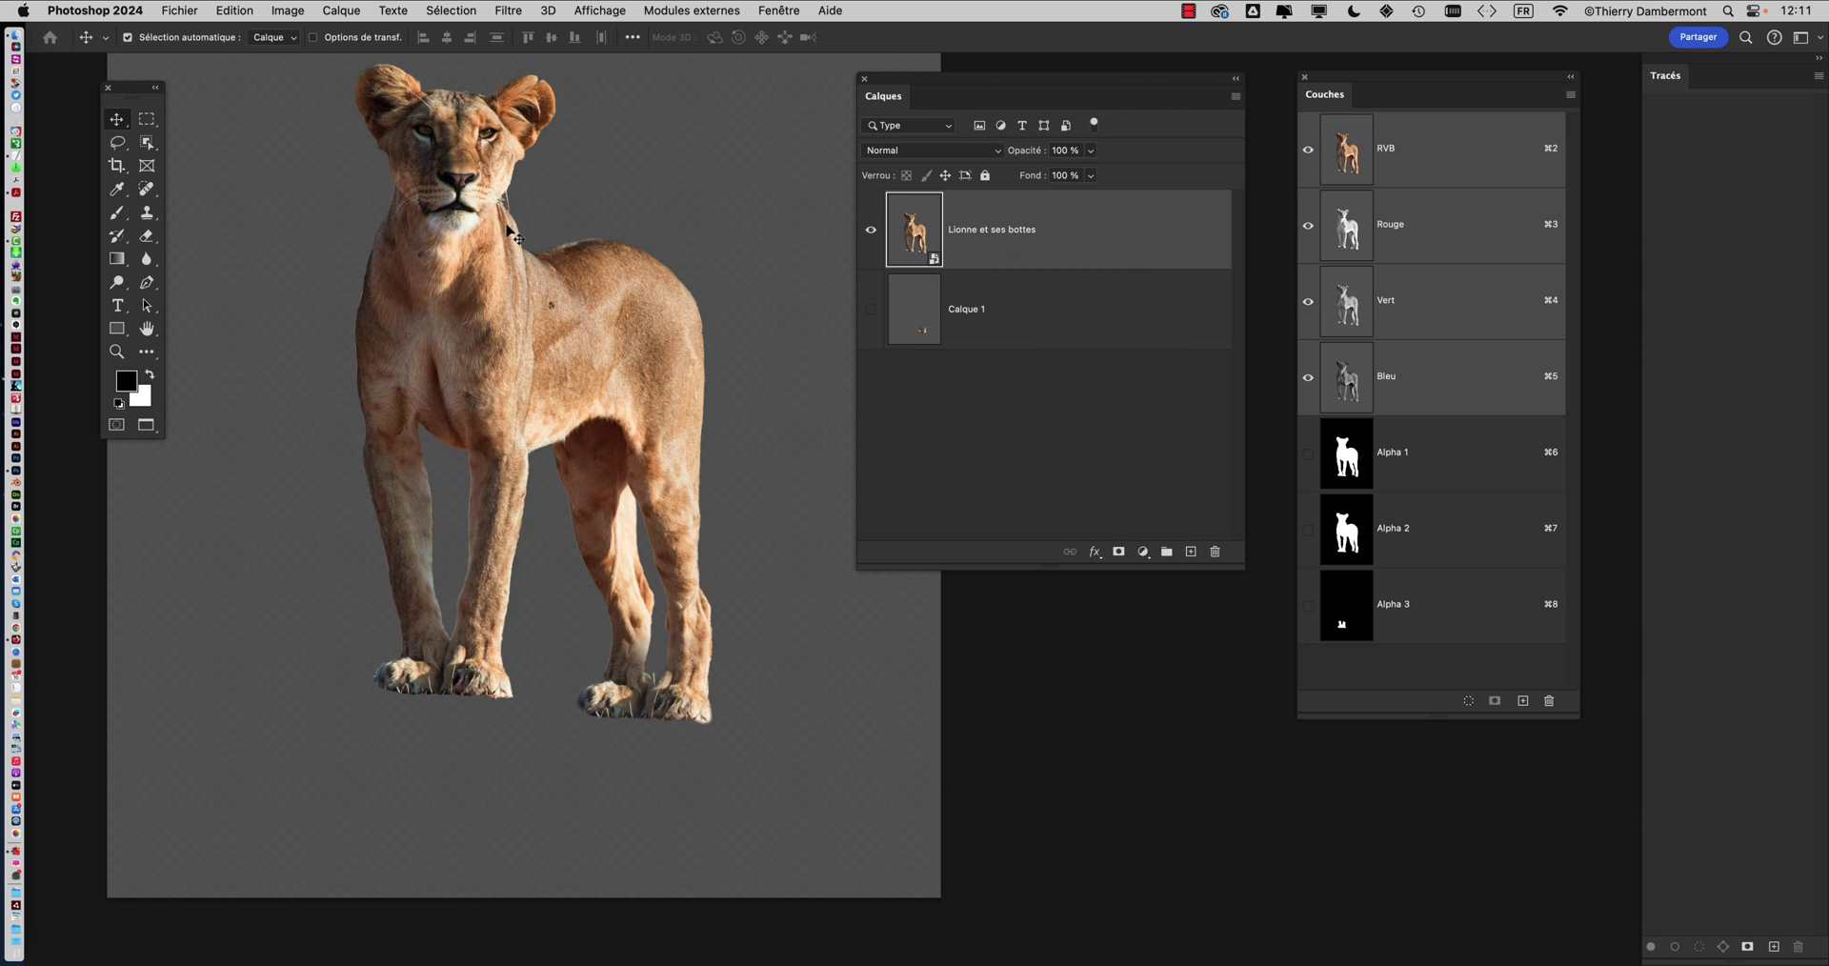
Start Puppet Warp on the smart object "Lionne et ses bottes" and set the mesh expansion to 8 px
left_click(234, 10)
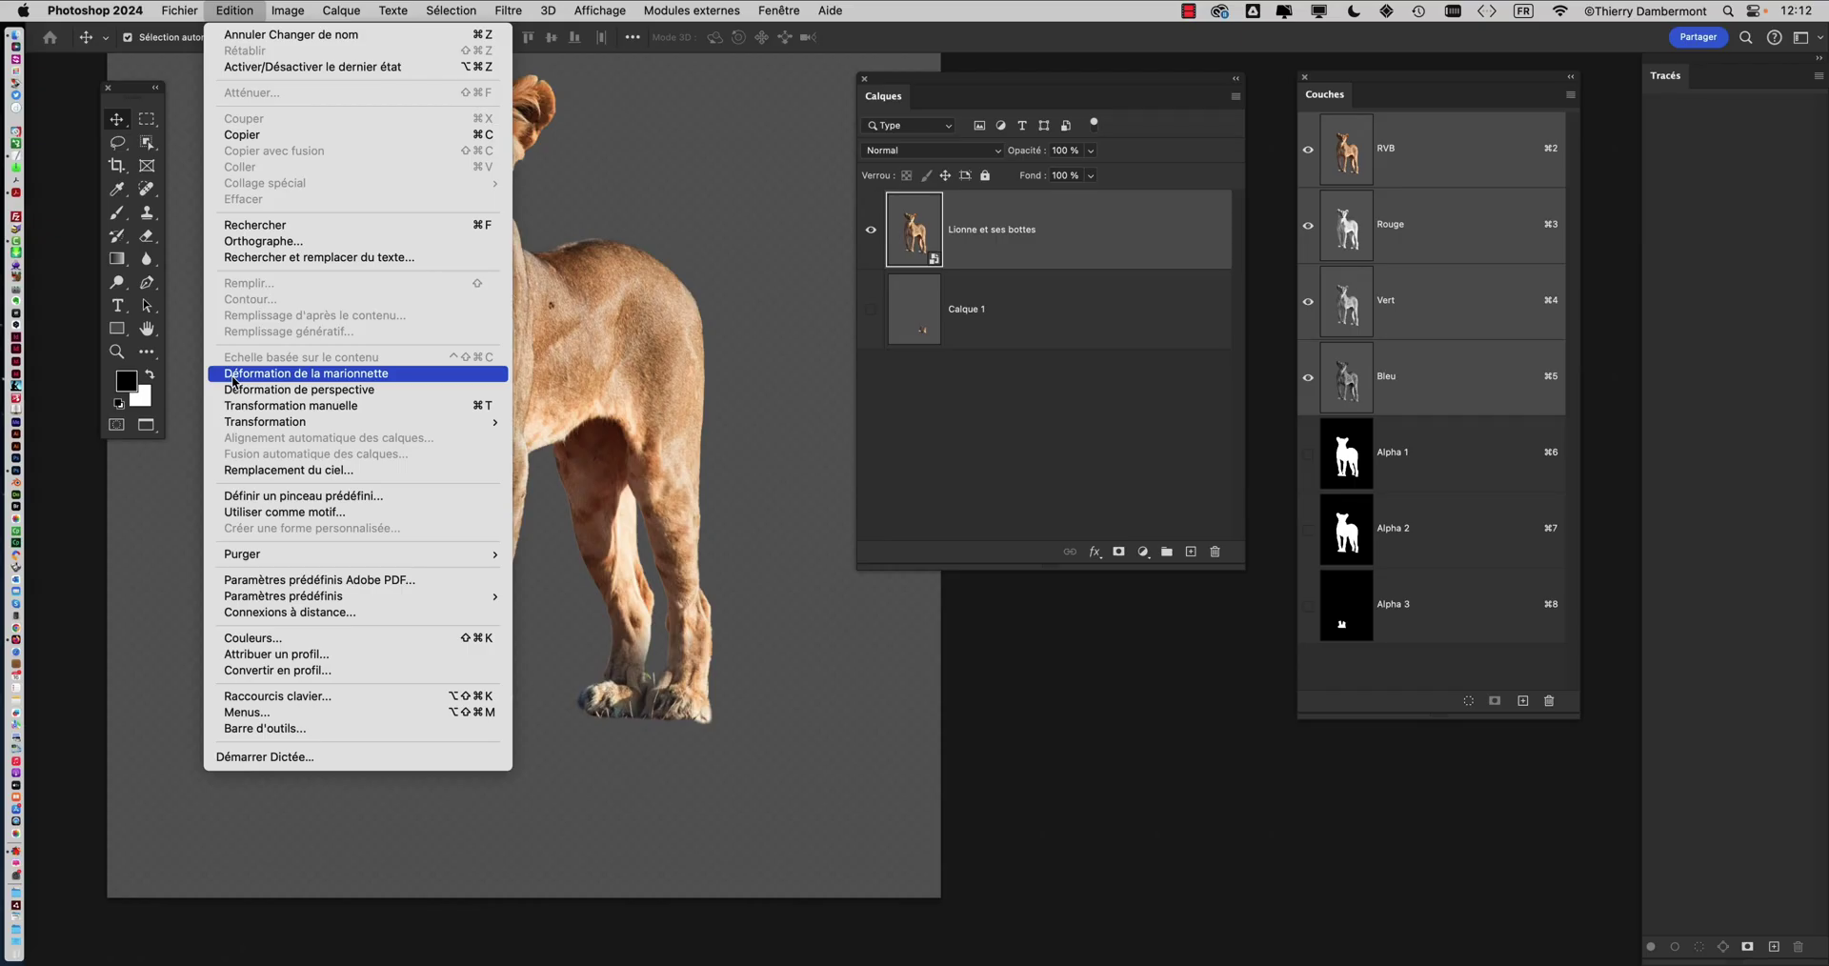
left_click(232, 378)
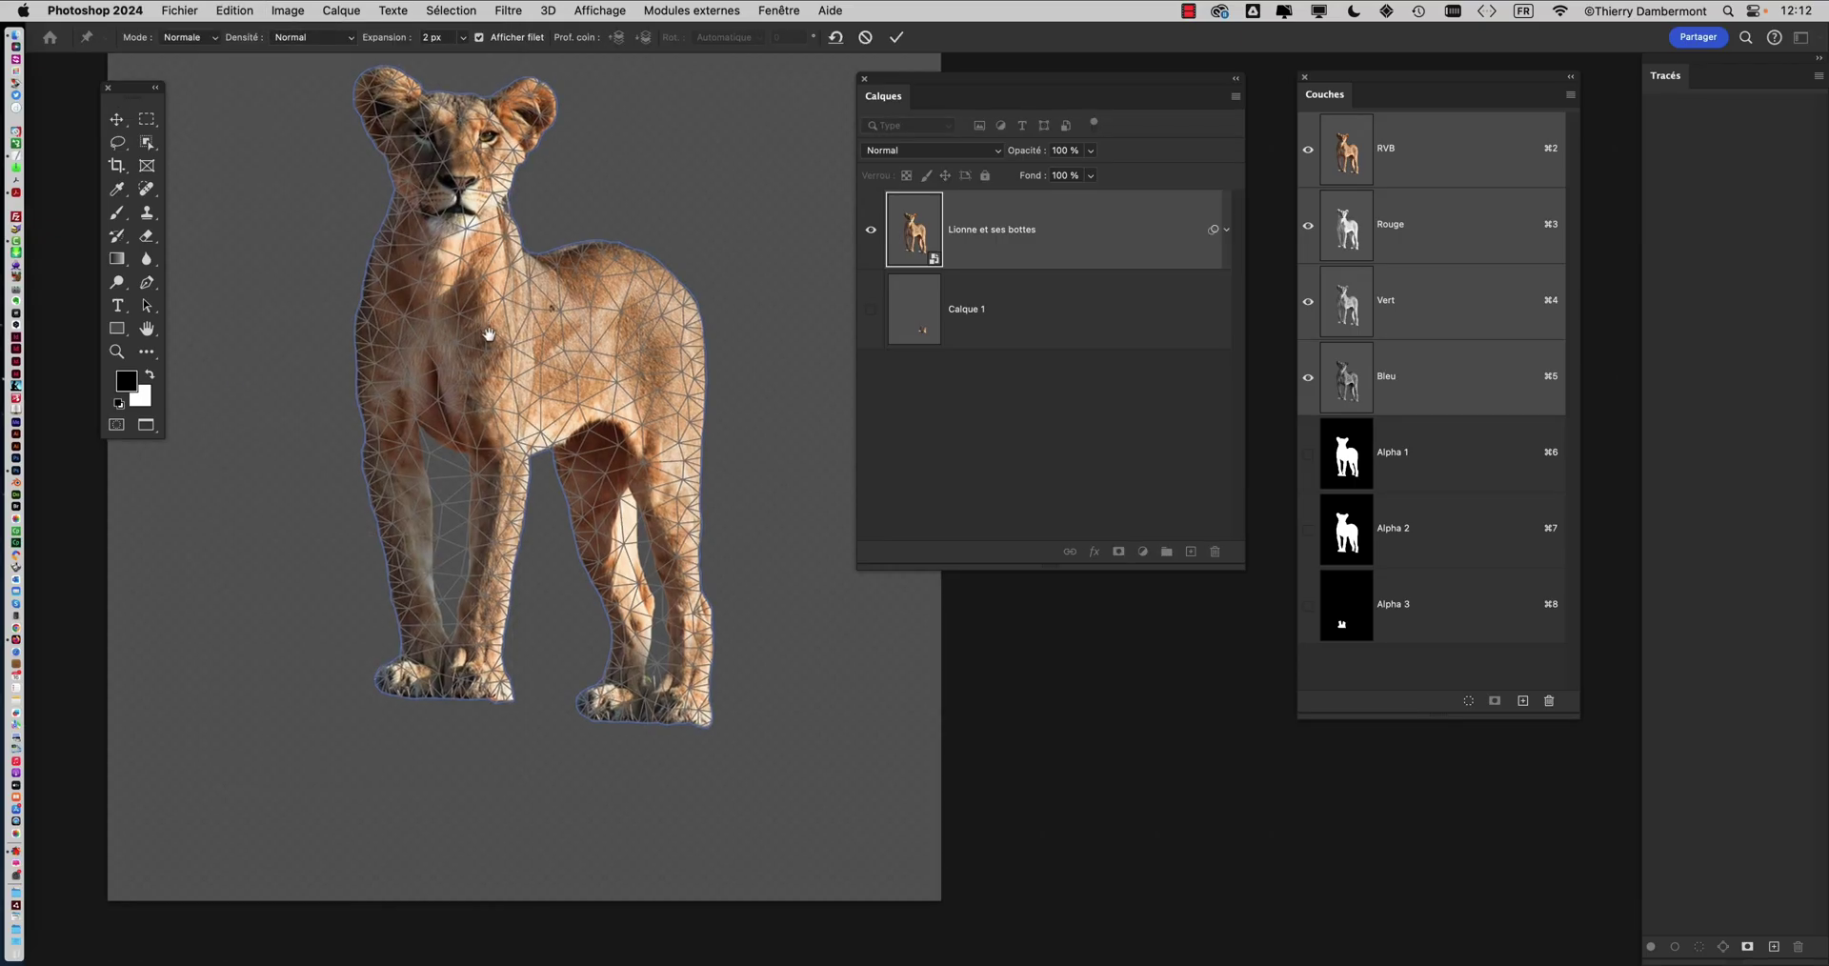
left_click_drag(486, 323, 503, 401)
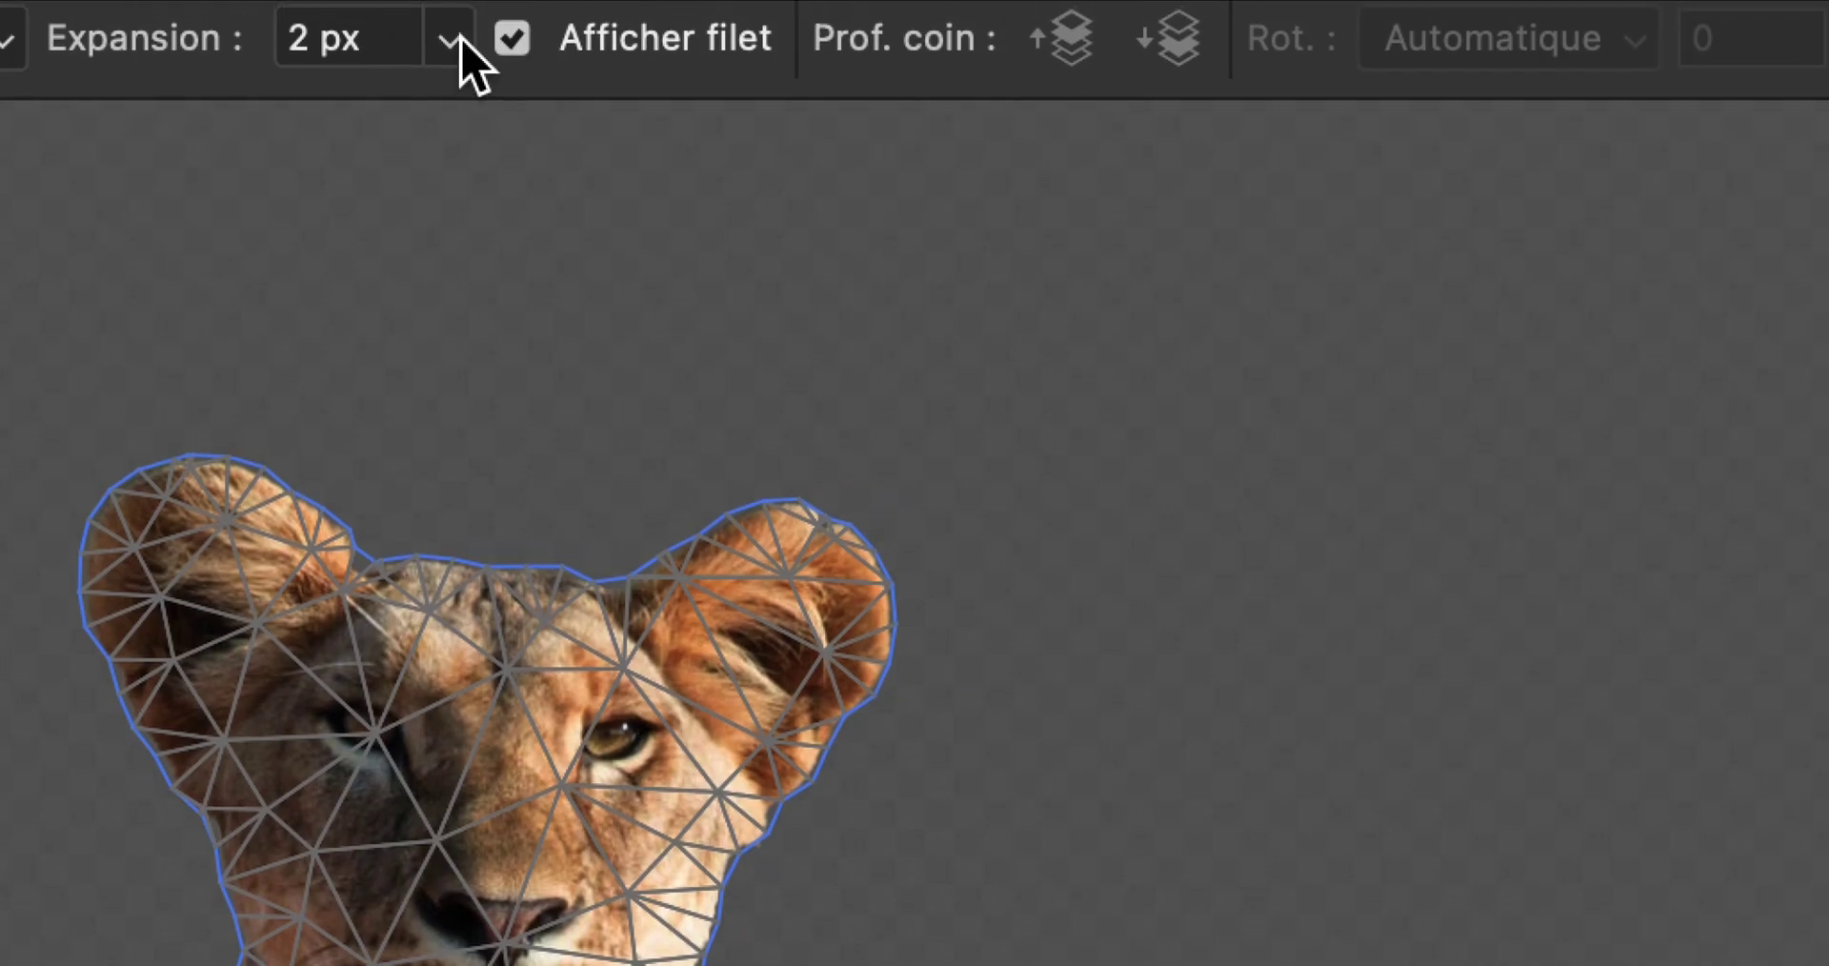
left_click(463, 37)
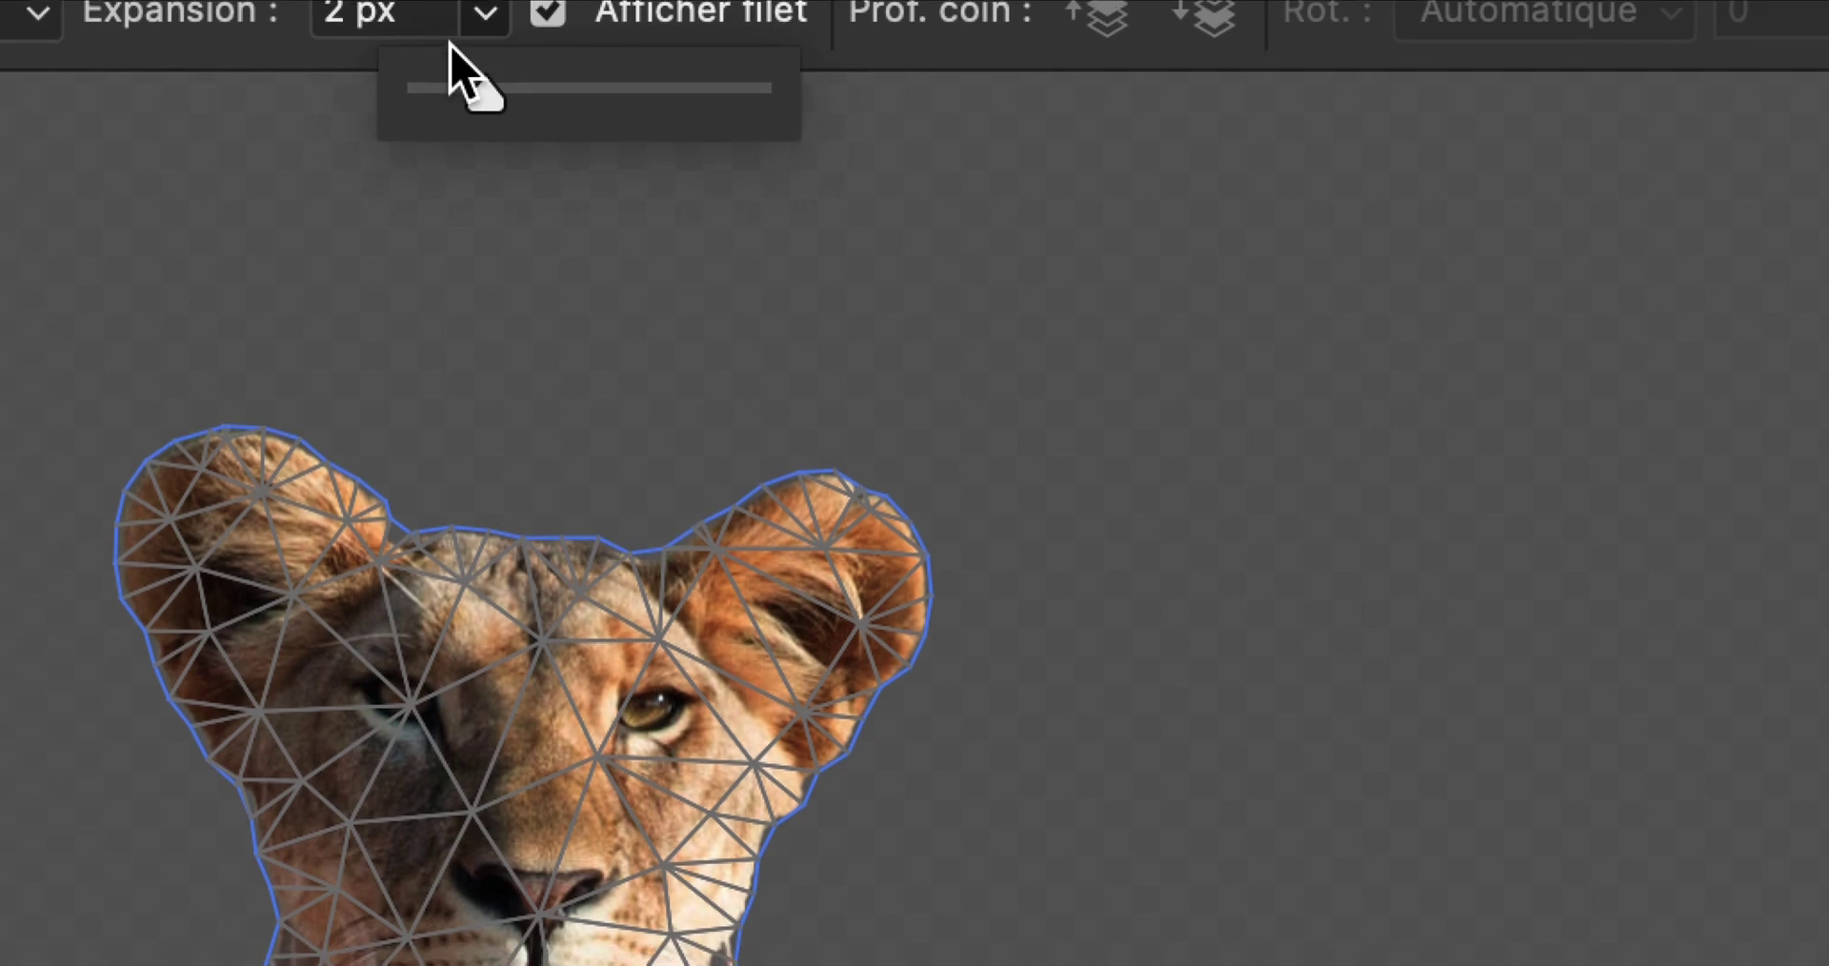
left_click_drag(483, 92, 490, 84)
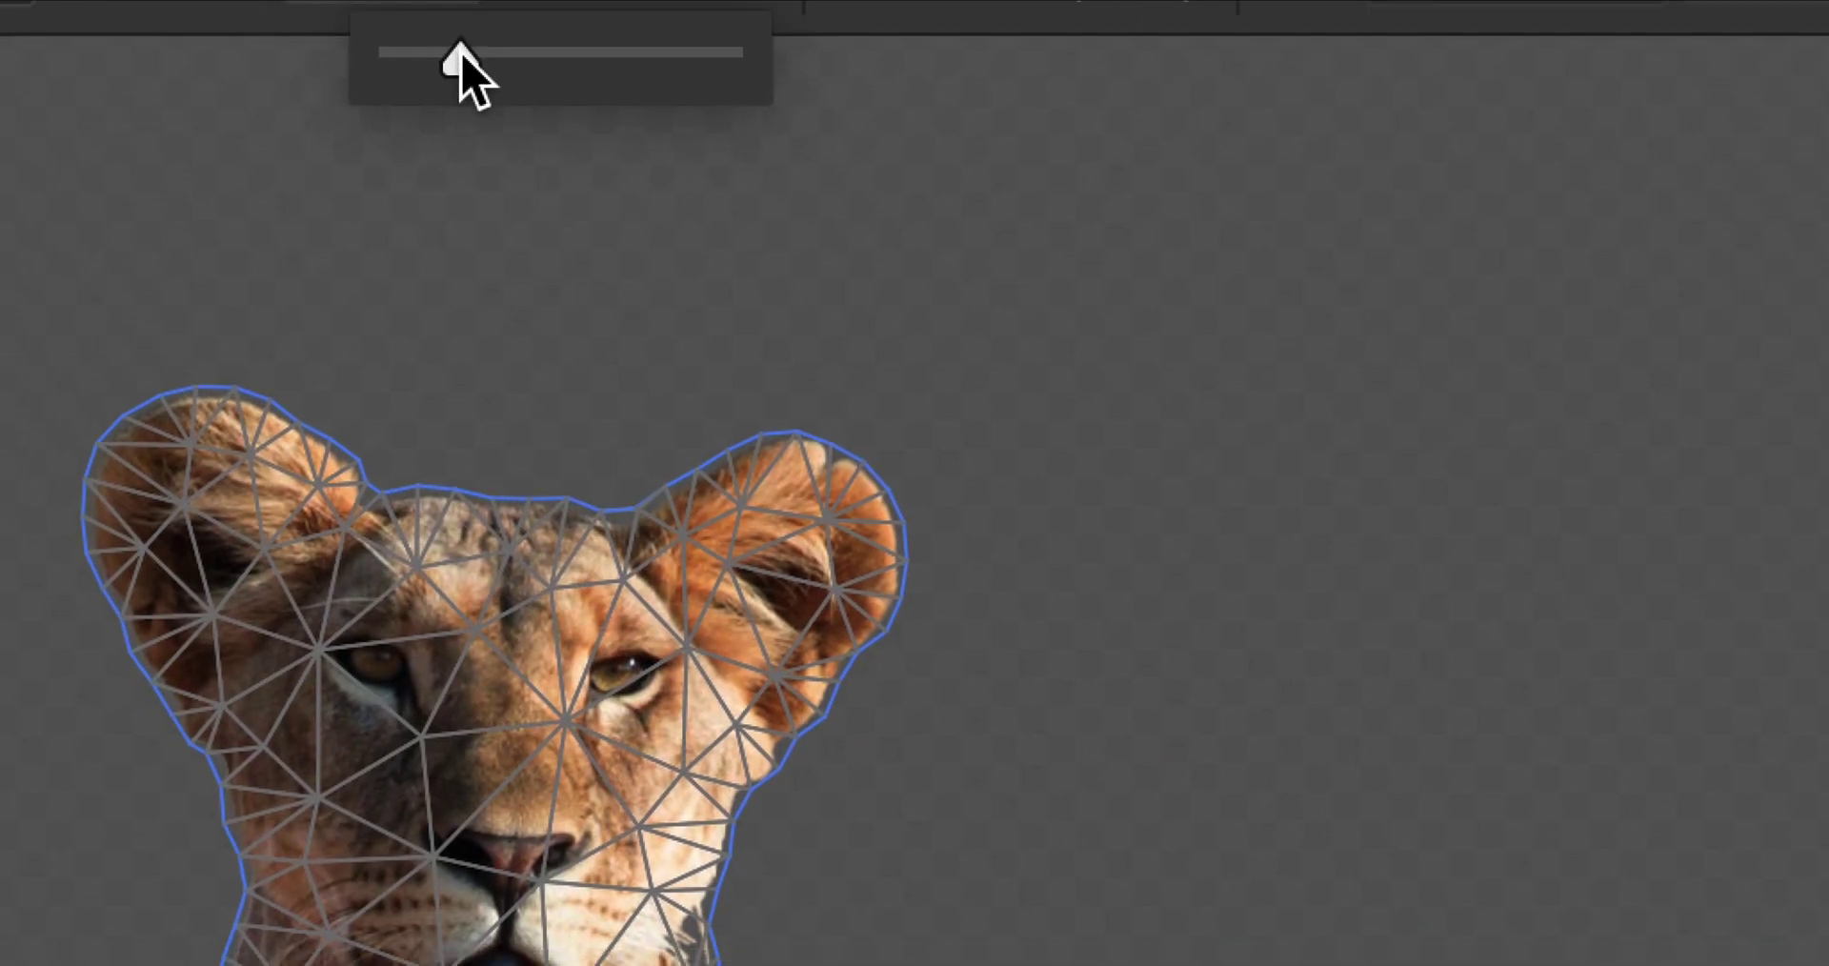
left_click_drag(463, 59, 470, 59)
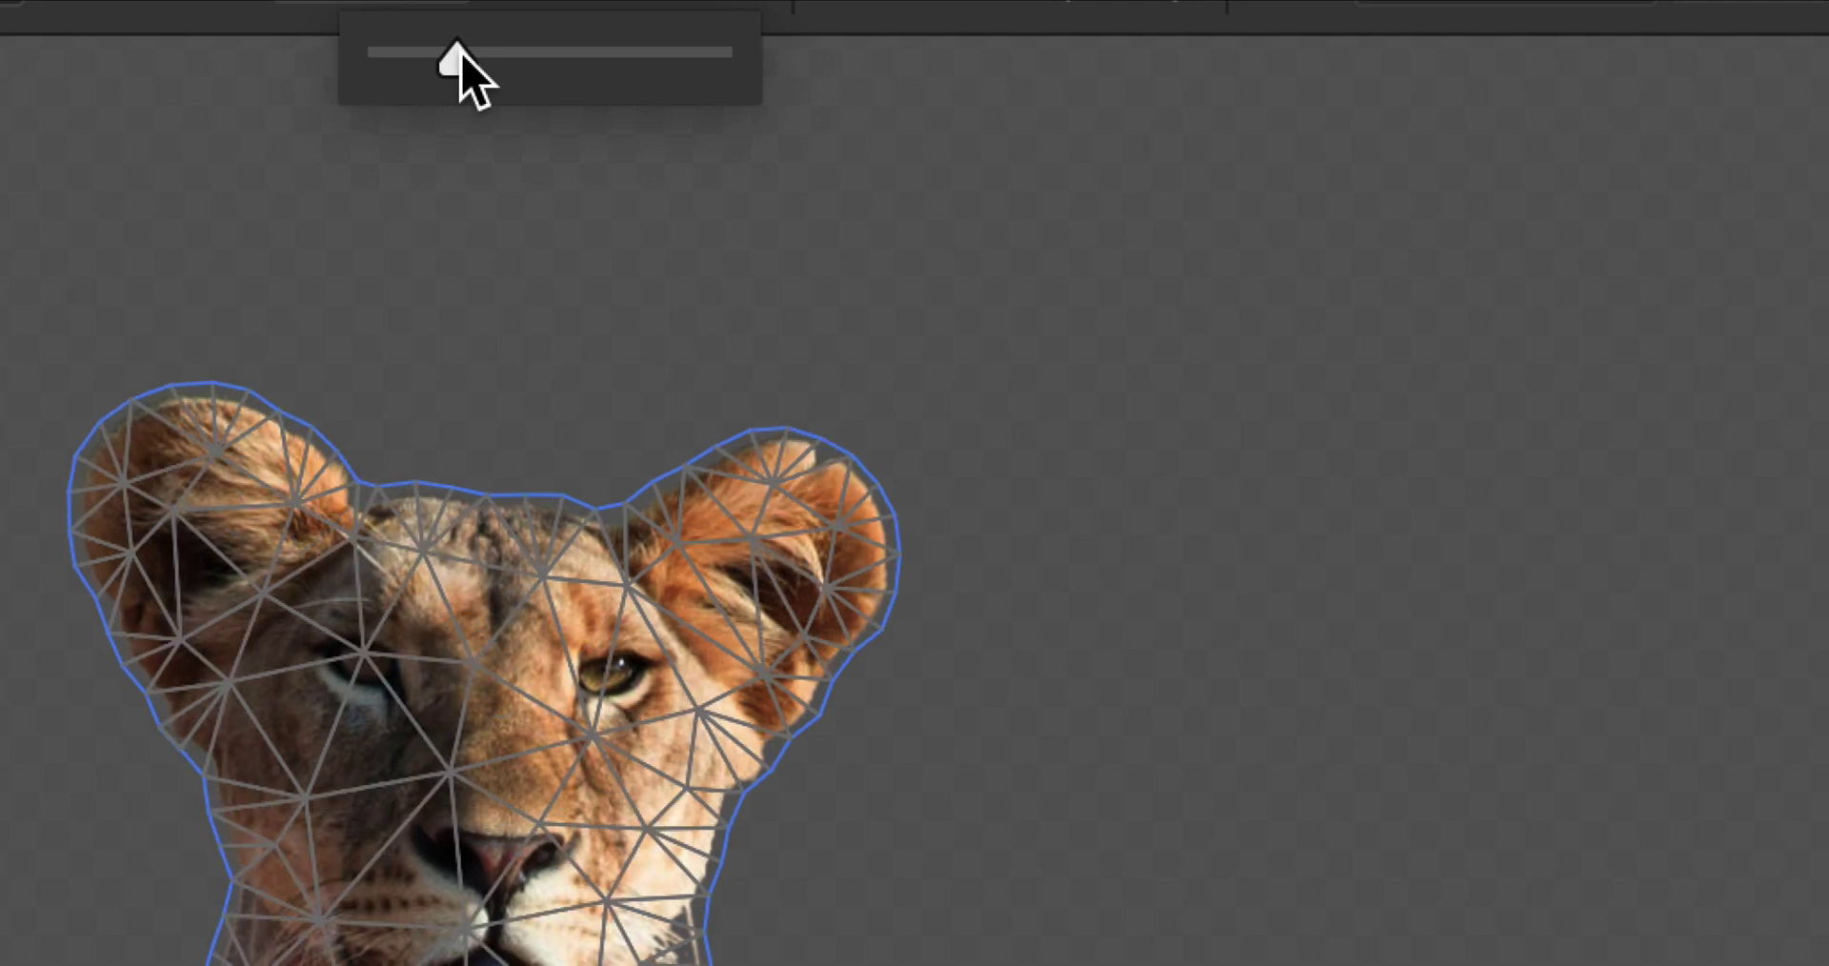
left_click_drag(461, 59, 464, 59)
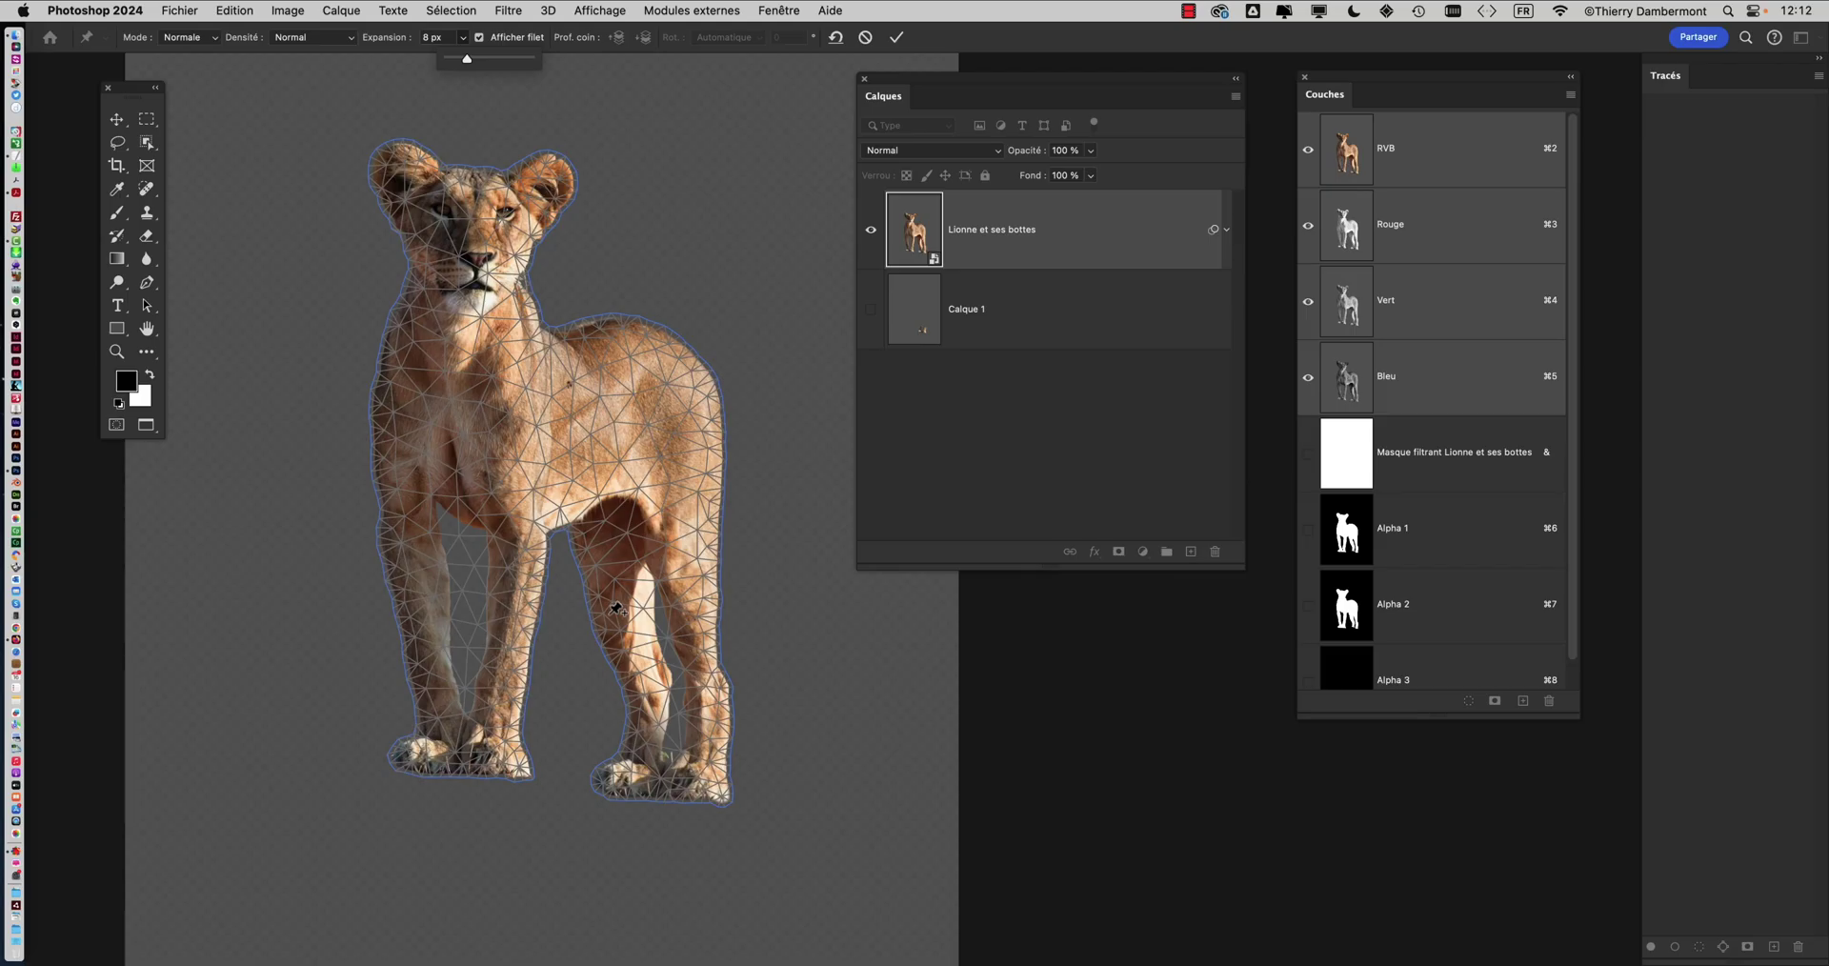
Place one Puppet Warp pin between the lioness's front paws and one between her hind paws
scroll(534, 637, "up", 5)
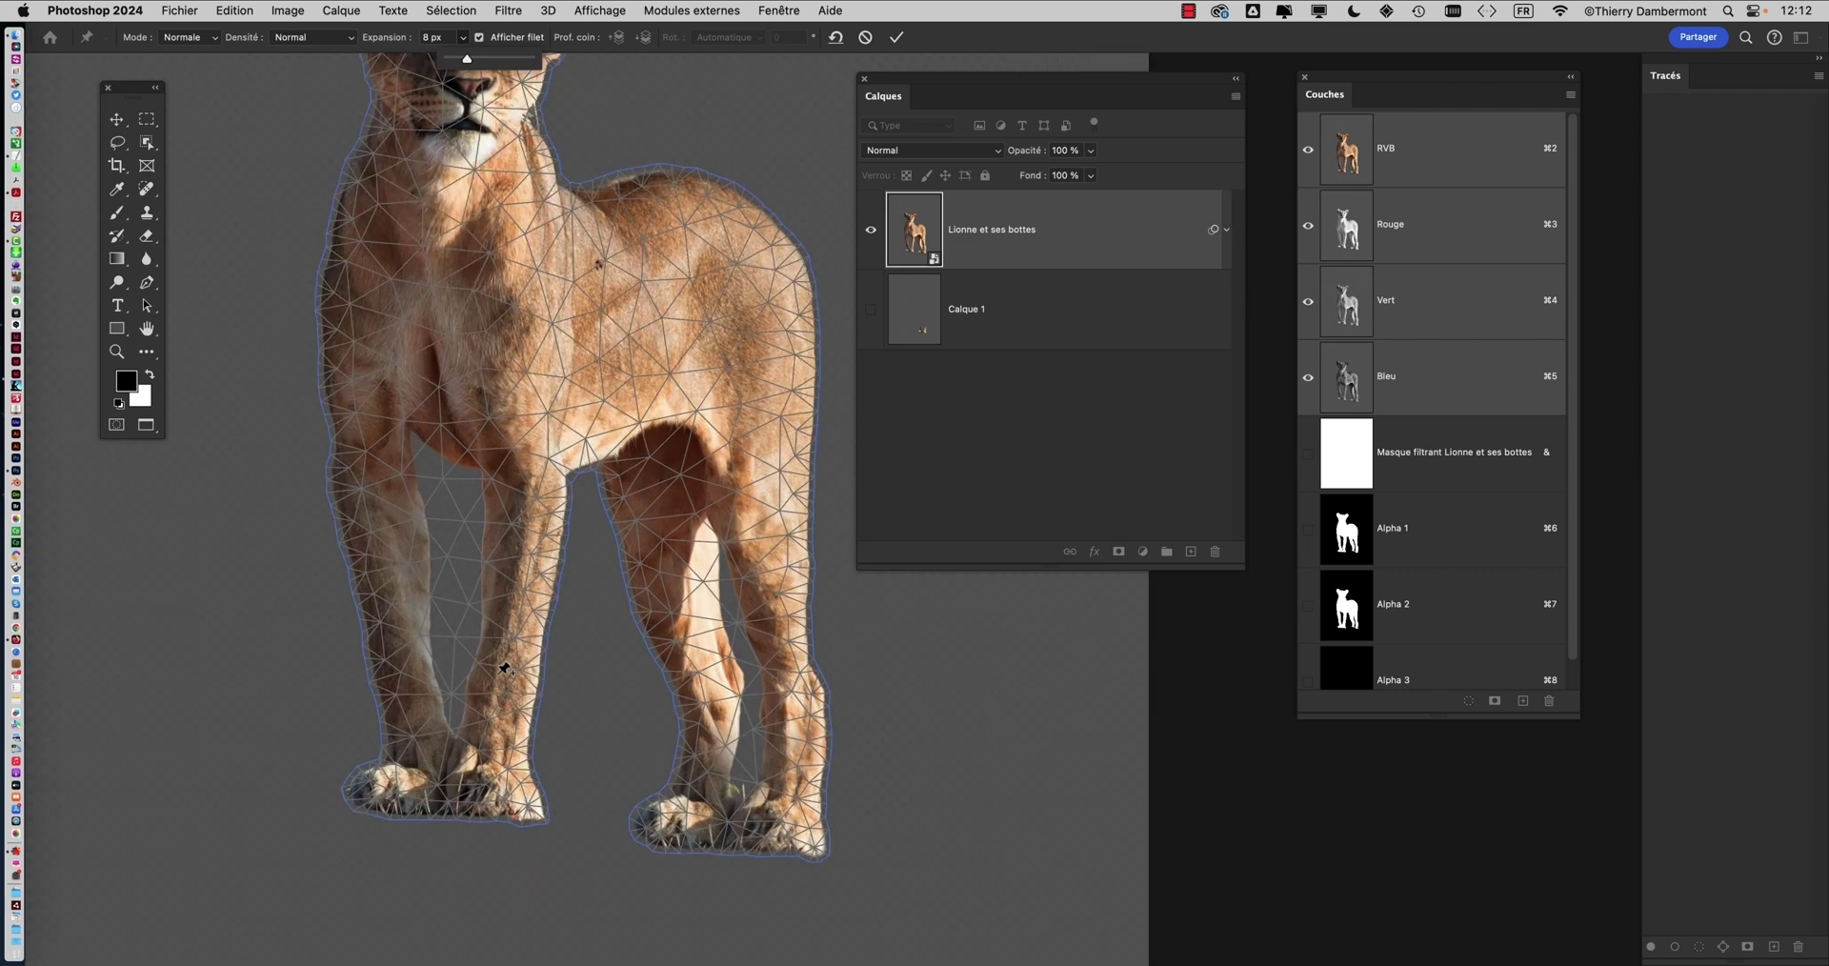
scroll(511, 645, "down", 4)
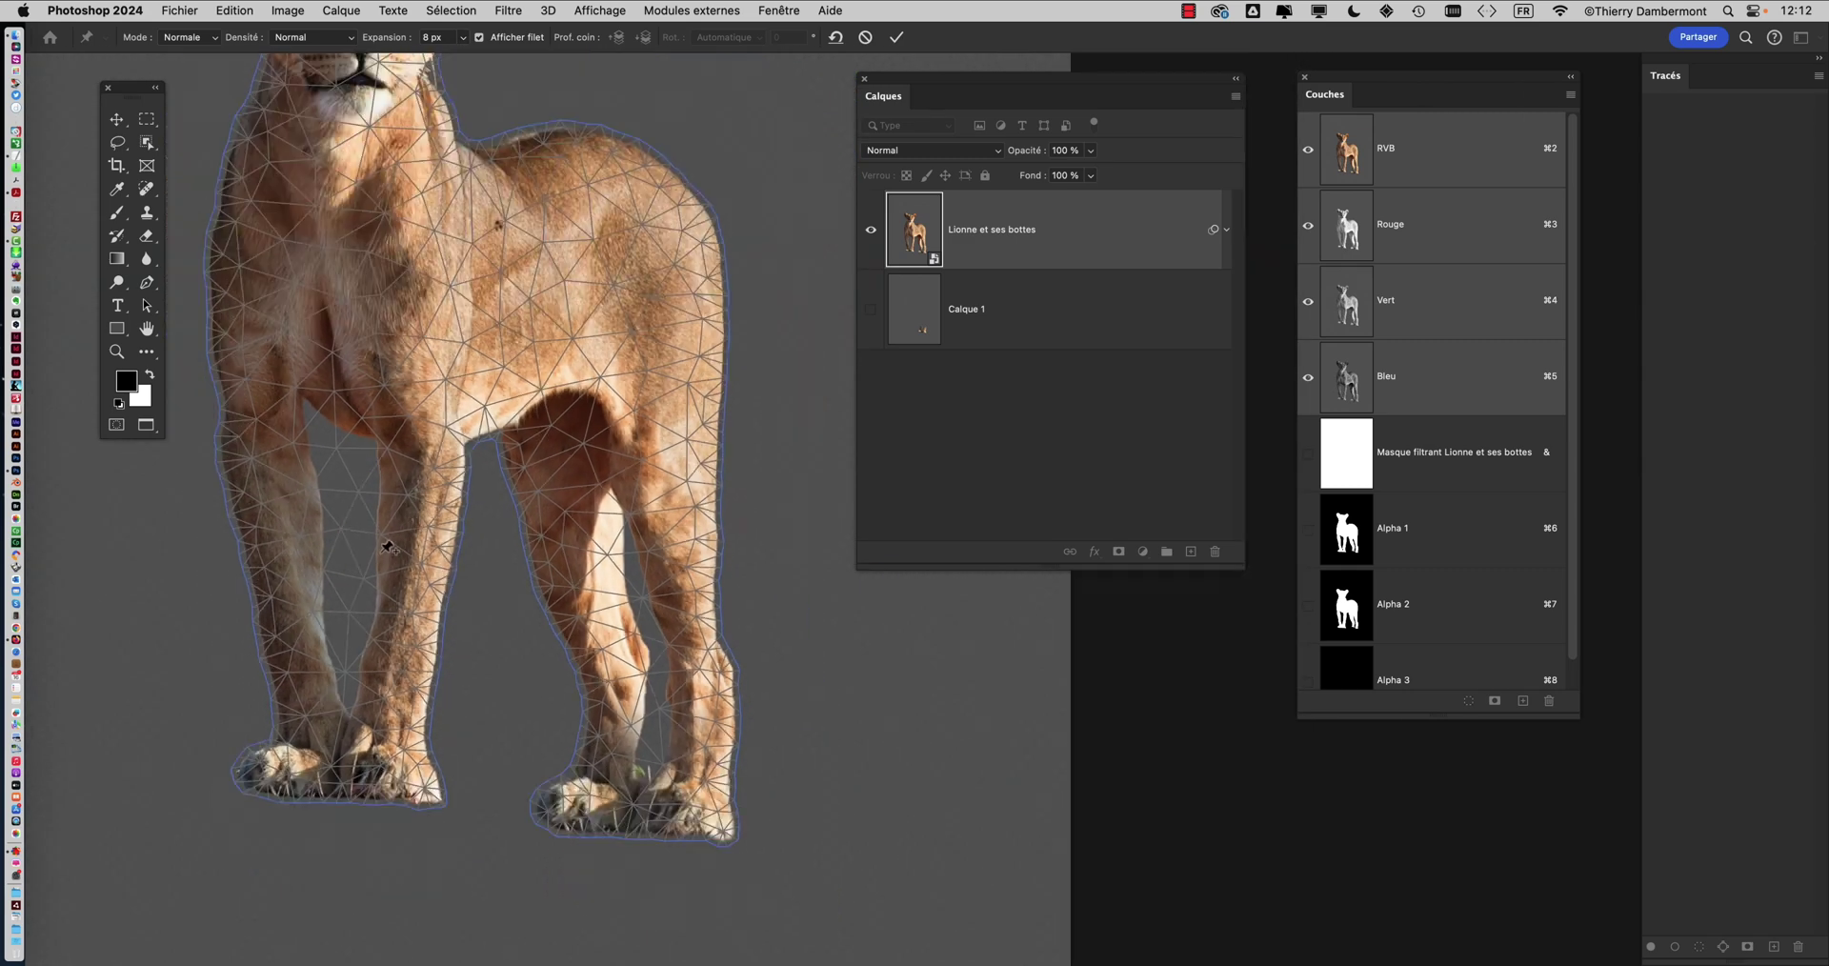
scroll(386, 547, "down", 1)
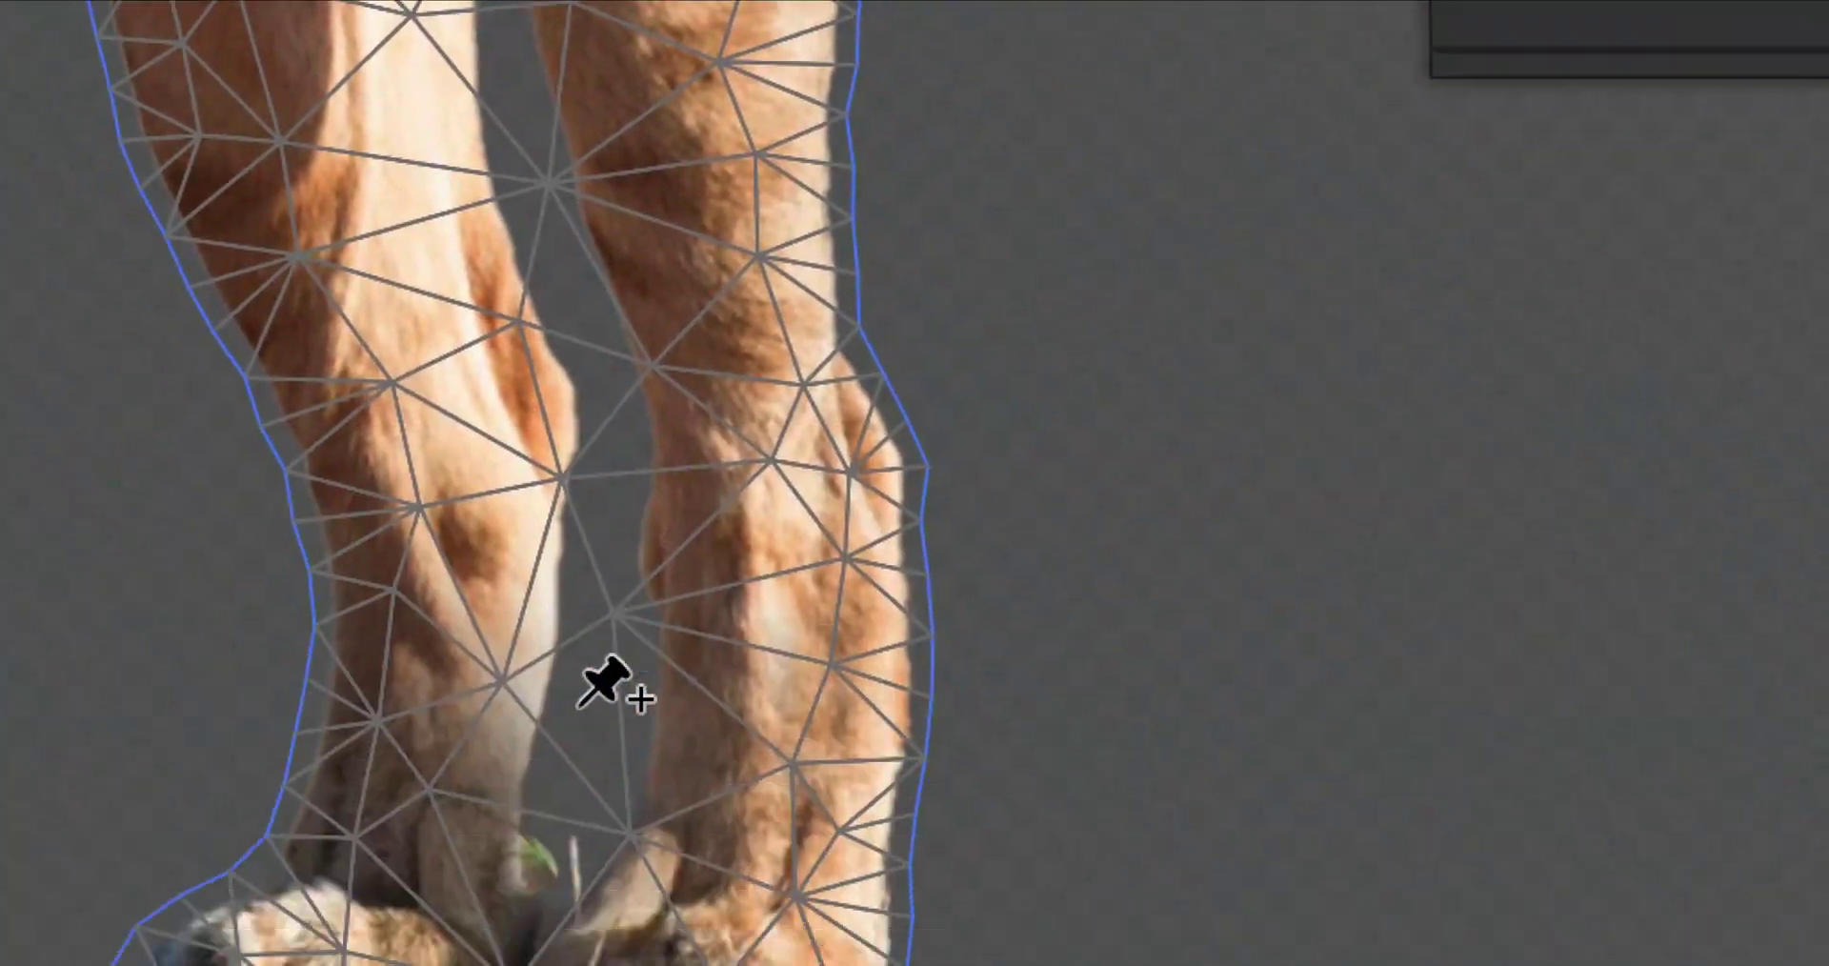
scroll(476, 762, "left", 8)
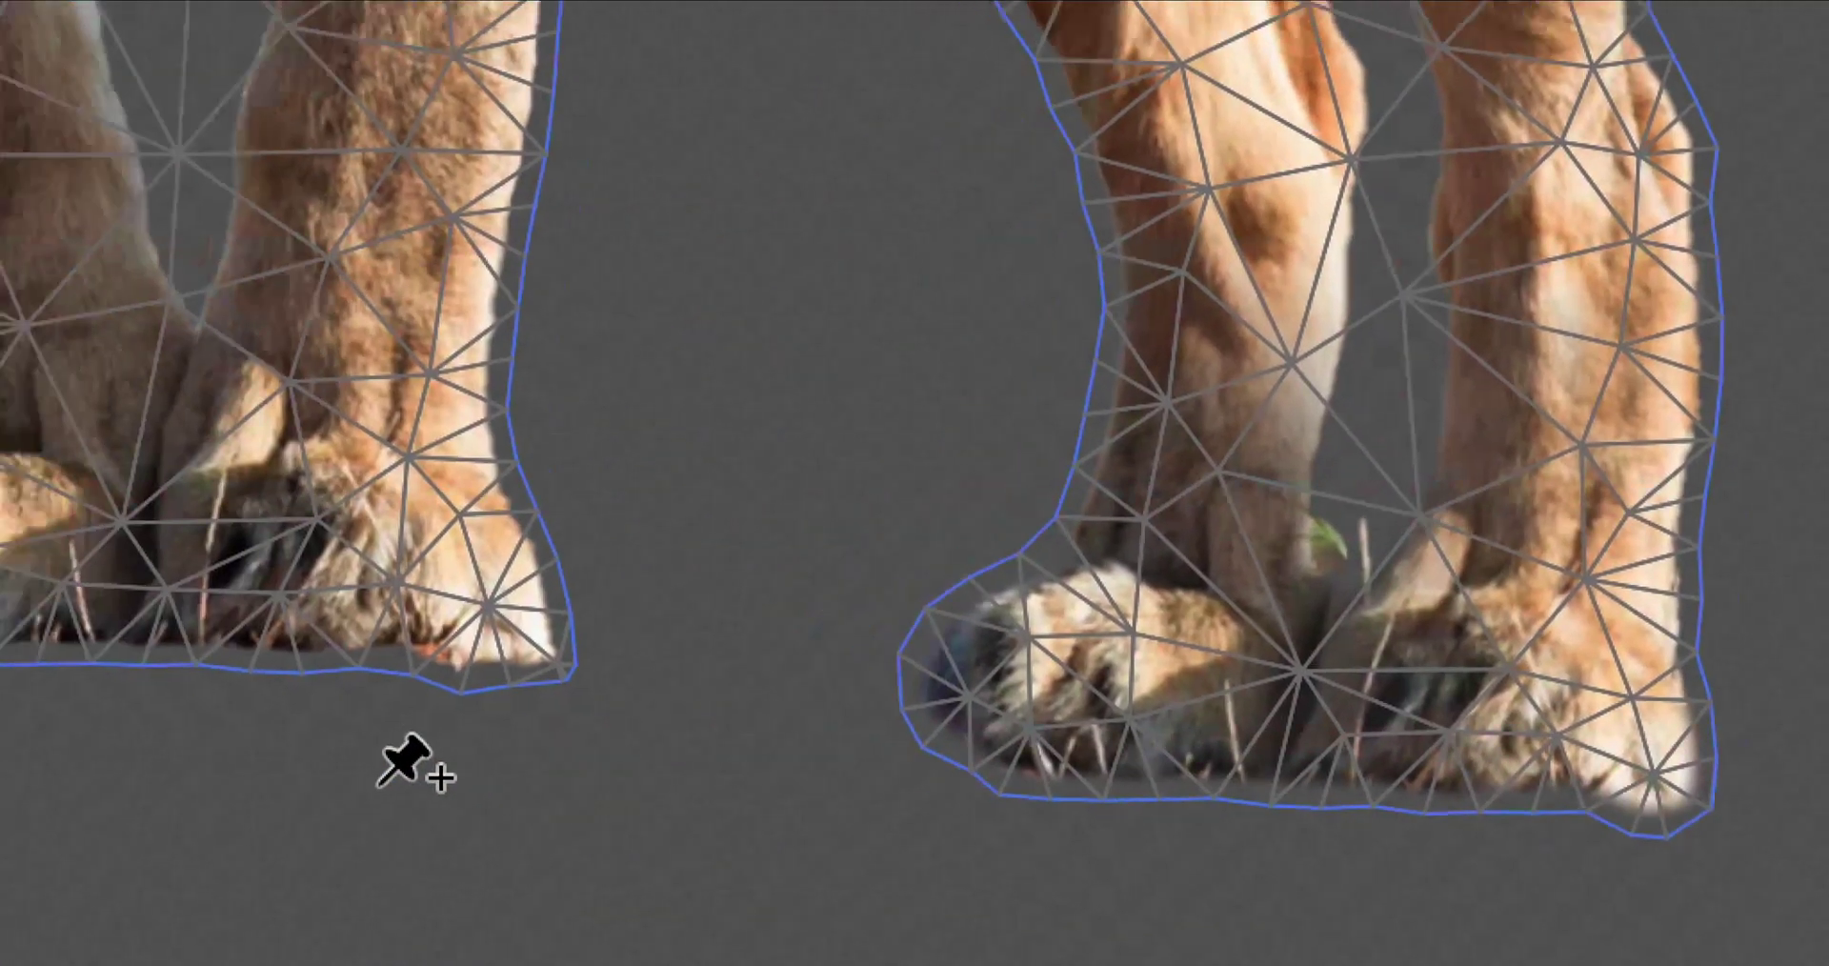
scroll(352, 710, "up", 4)
scroll(350, 709, "down", 2)
scroll(347, 710, "up", 1)
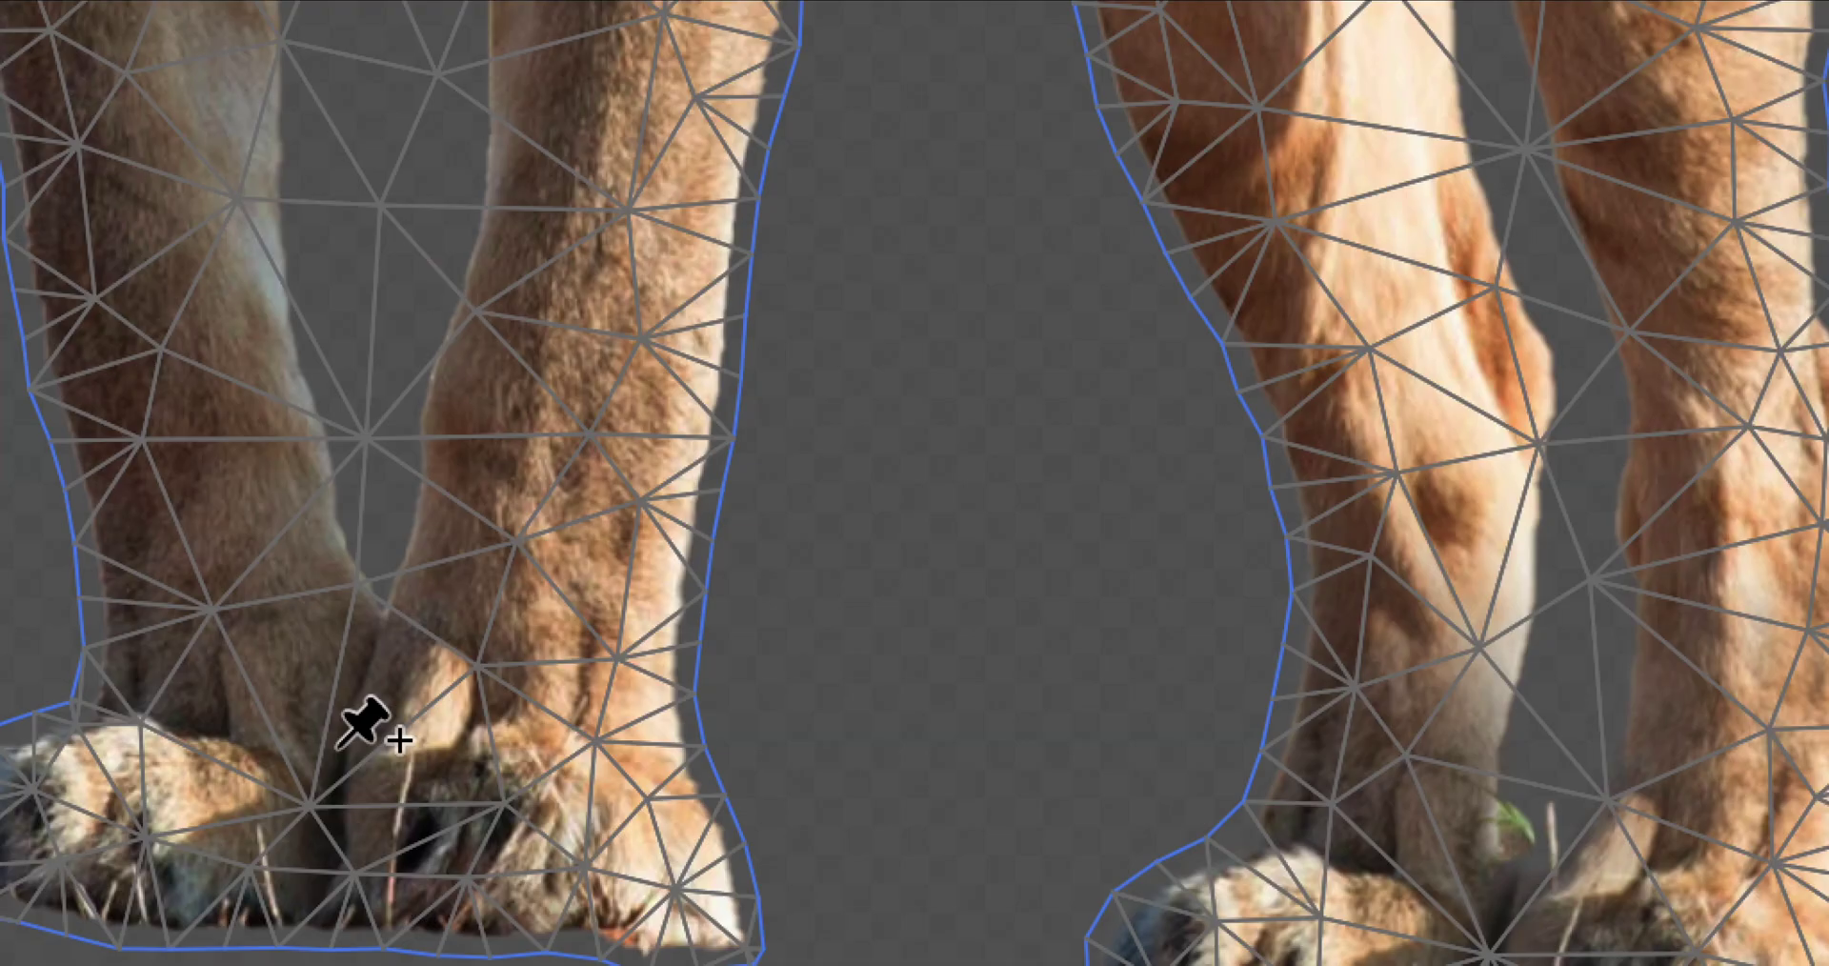
scroll(340, 753, "down", 2)
left_click(343, 766)
scroll(351, 776, "right", 8)
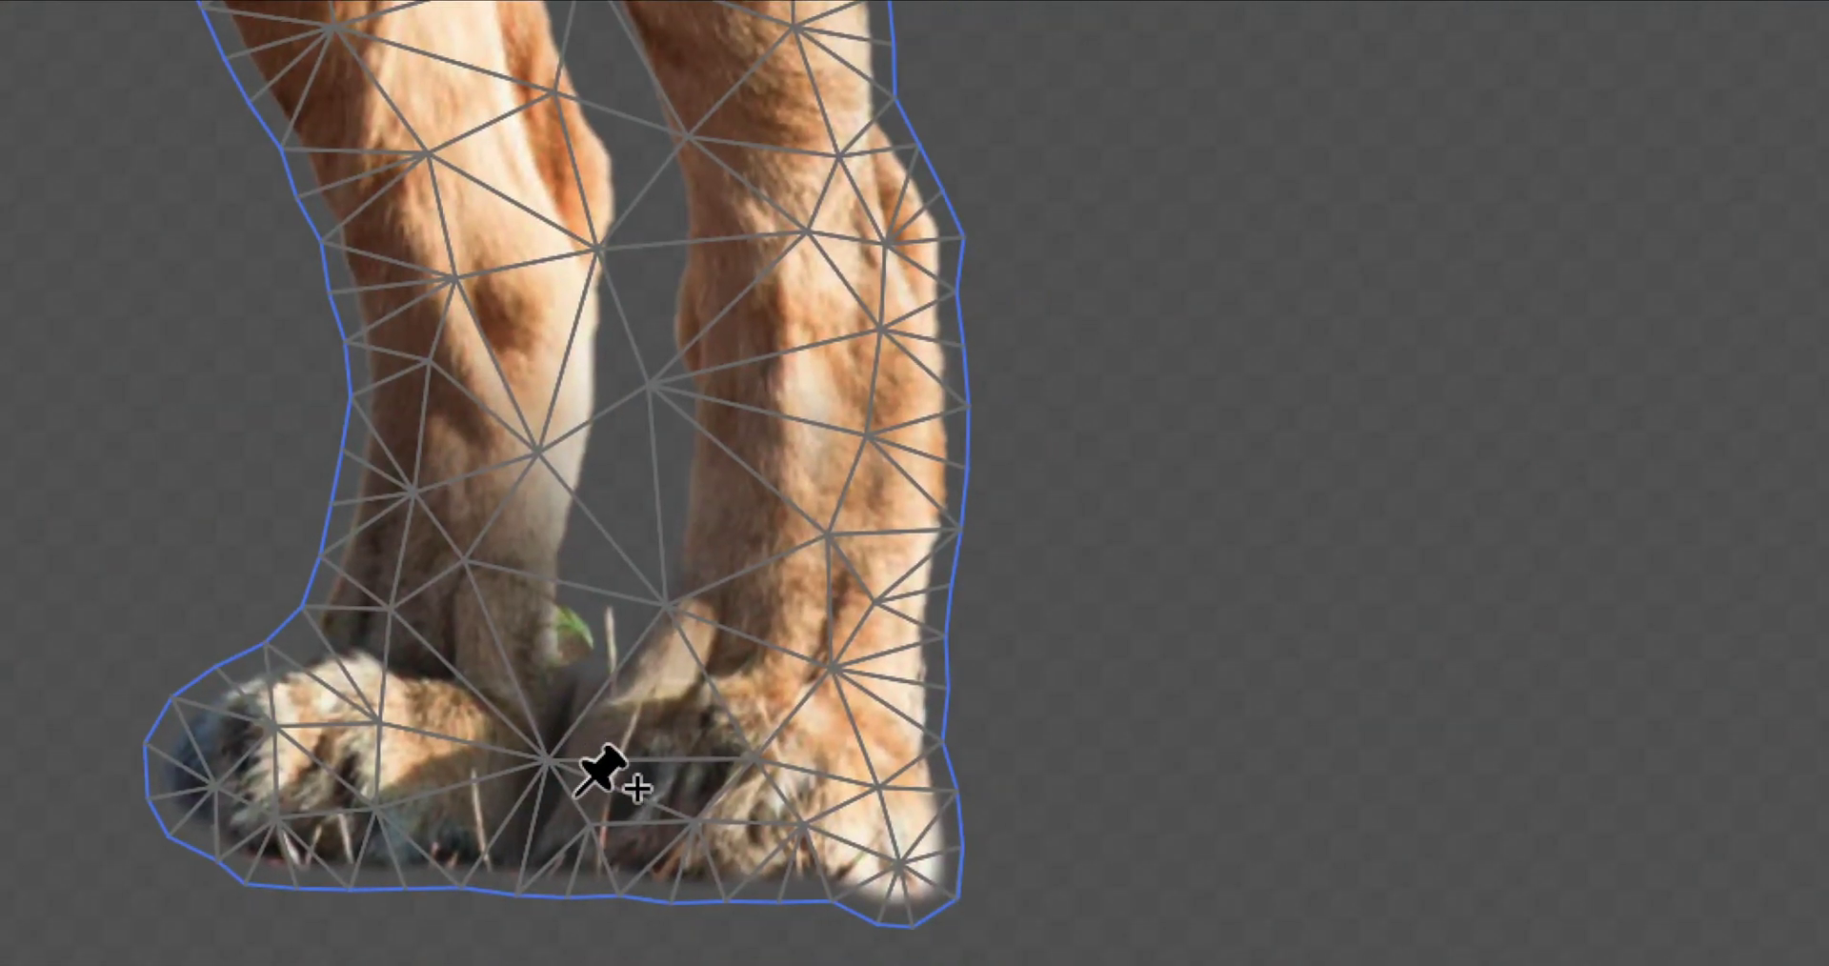
left_click(704, 880)
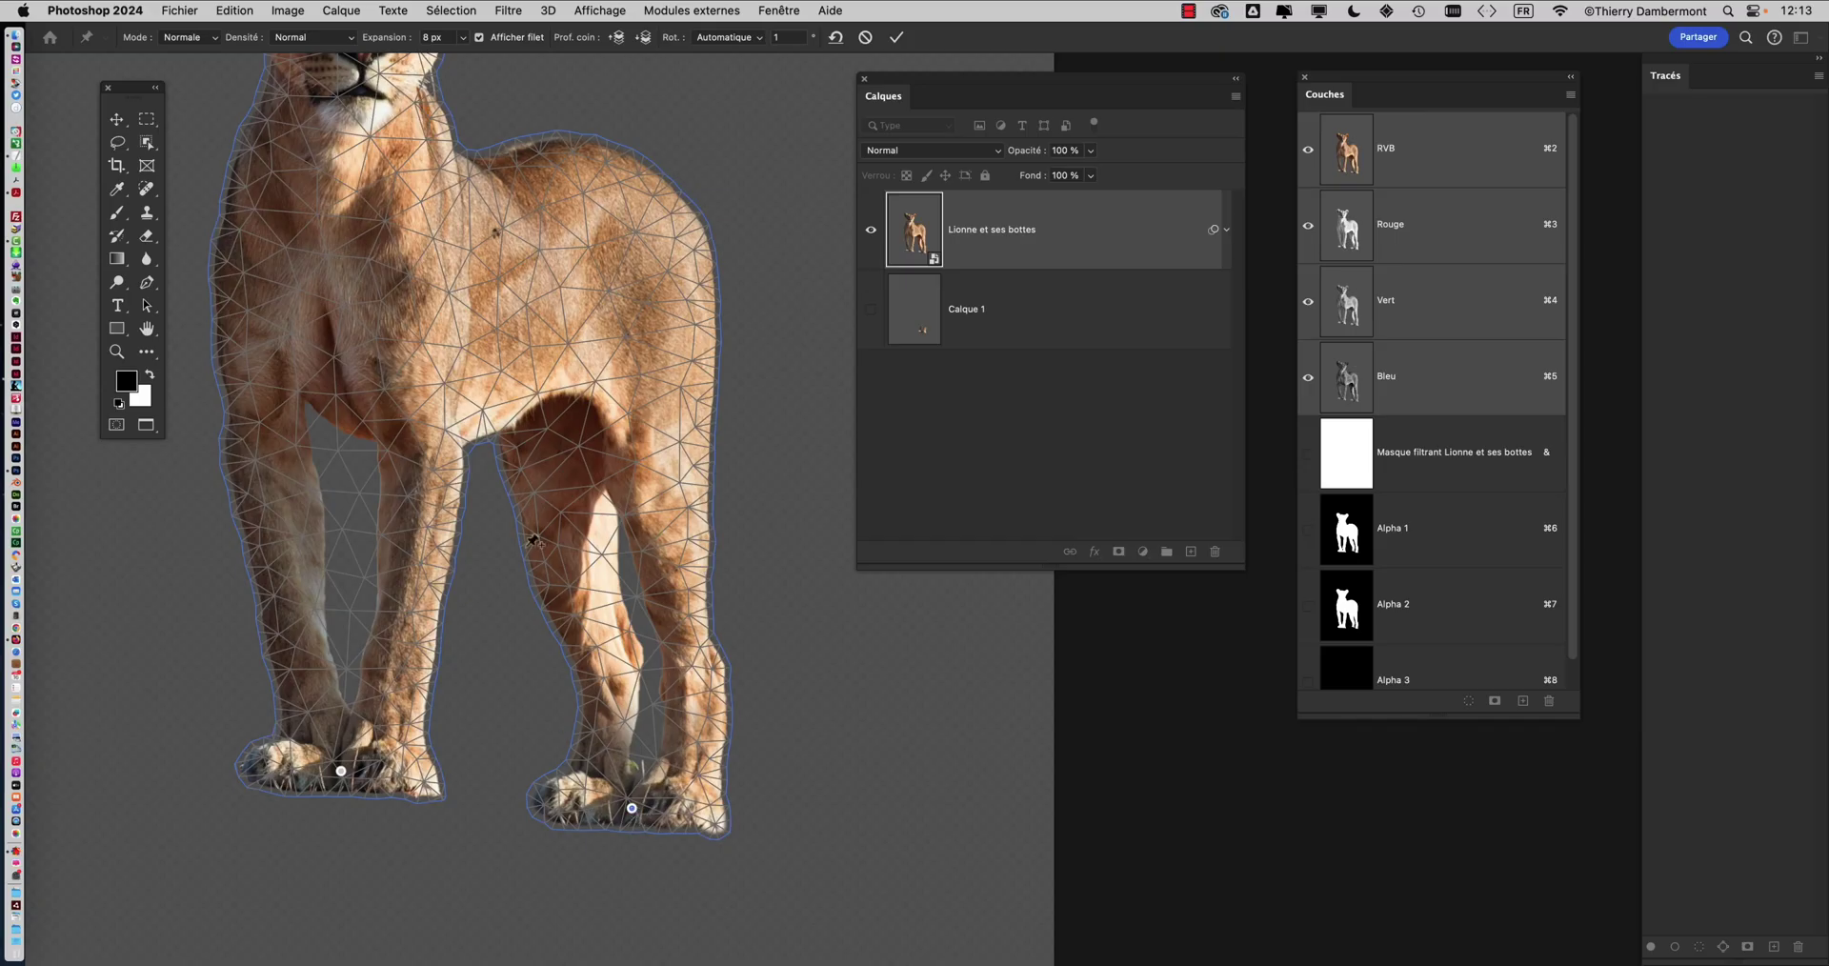
Add anchoring Puppet Warp pins below the lioness's chin, on her rump and in the middle of her chest
scroll(512, 229, "down", 5)
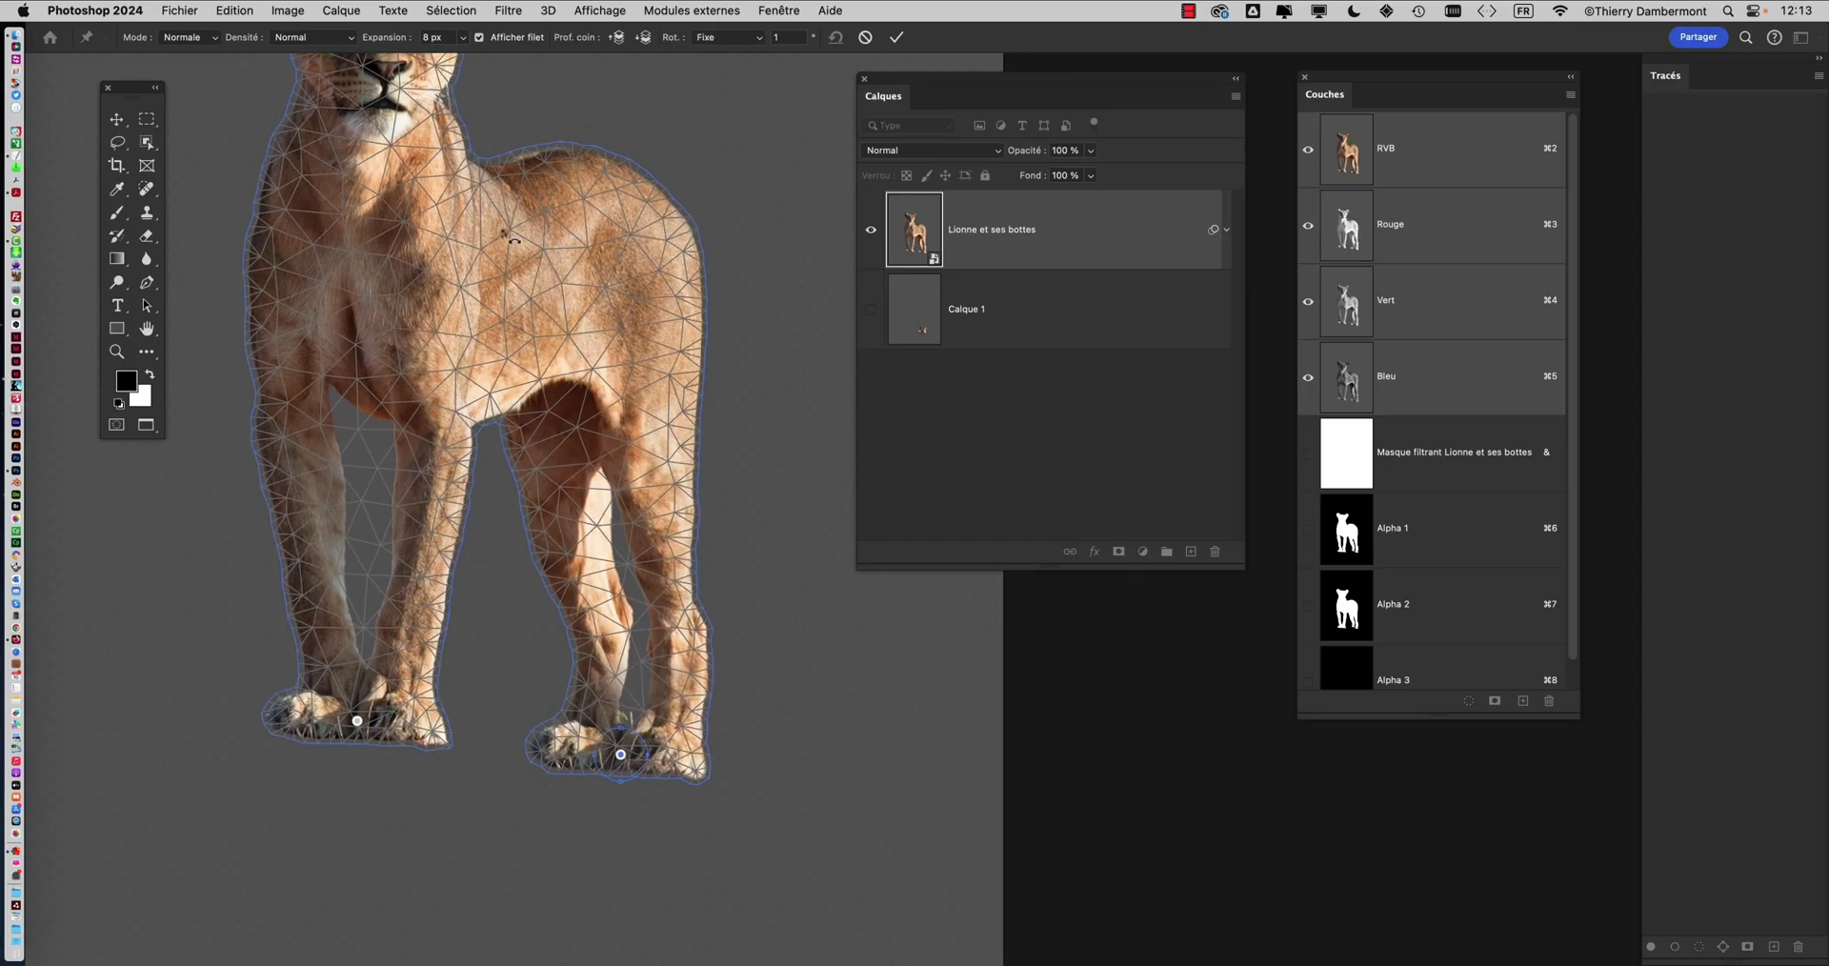
scroll(517, 234, "up", 5)
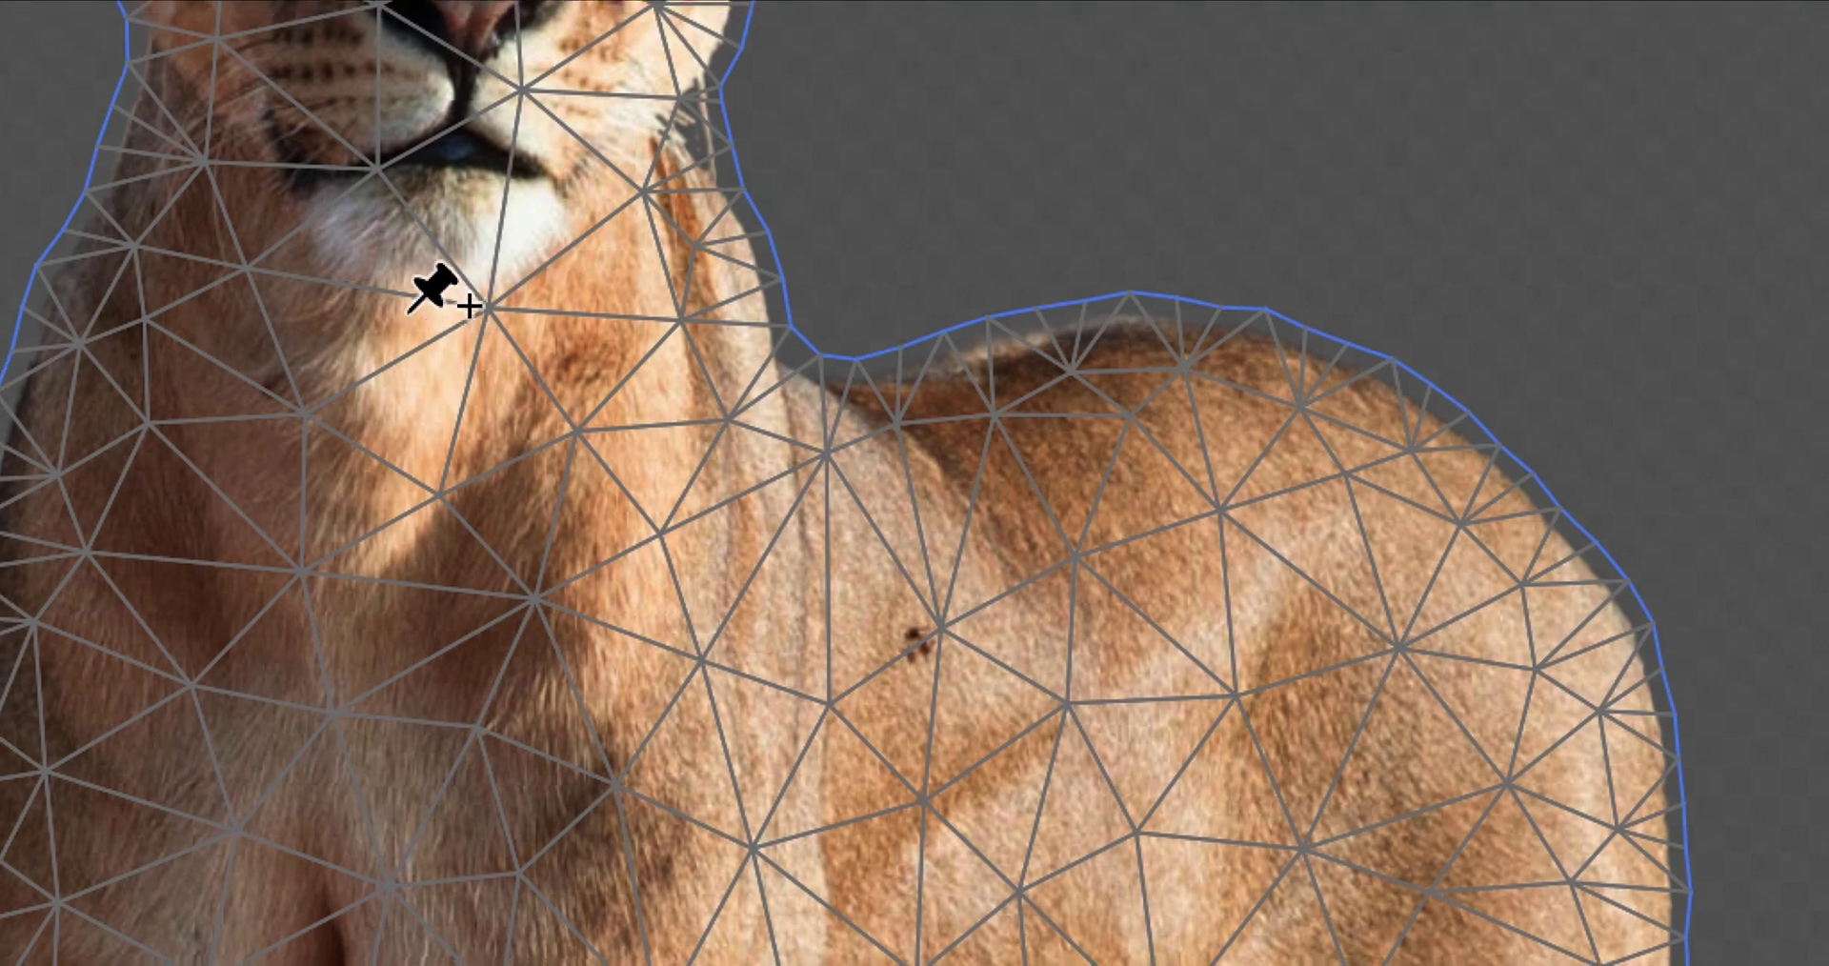
left_click(398, 283)
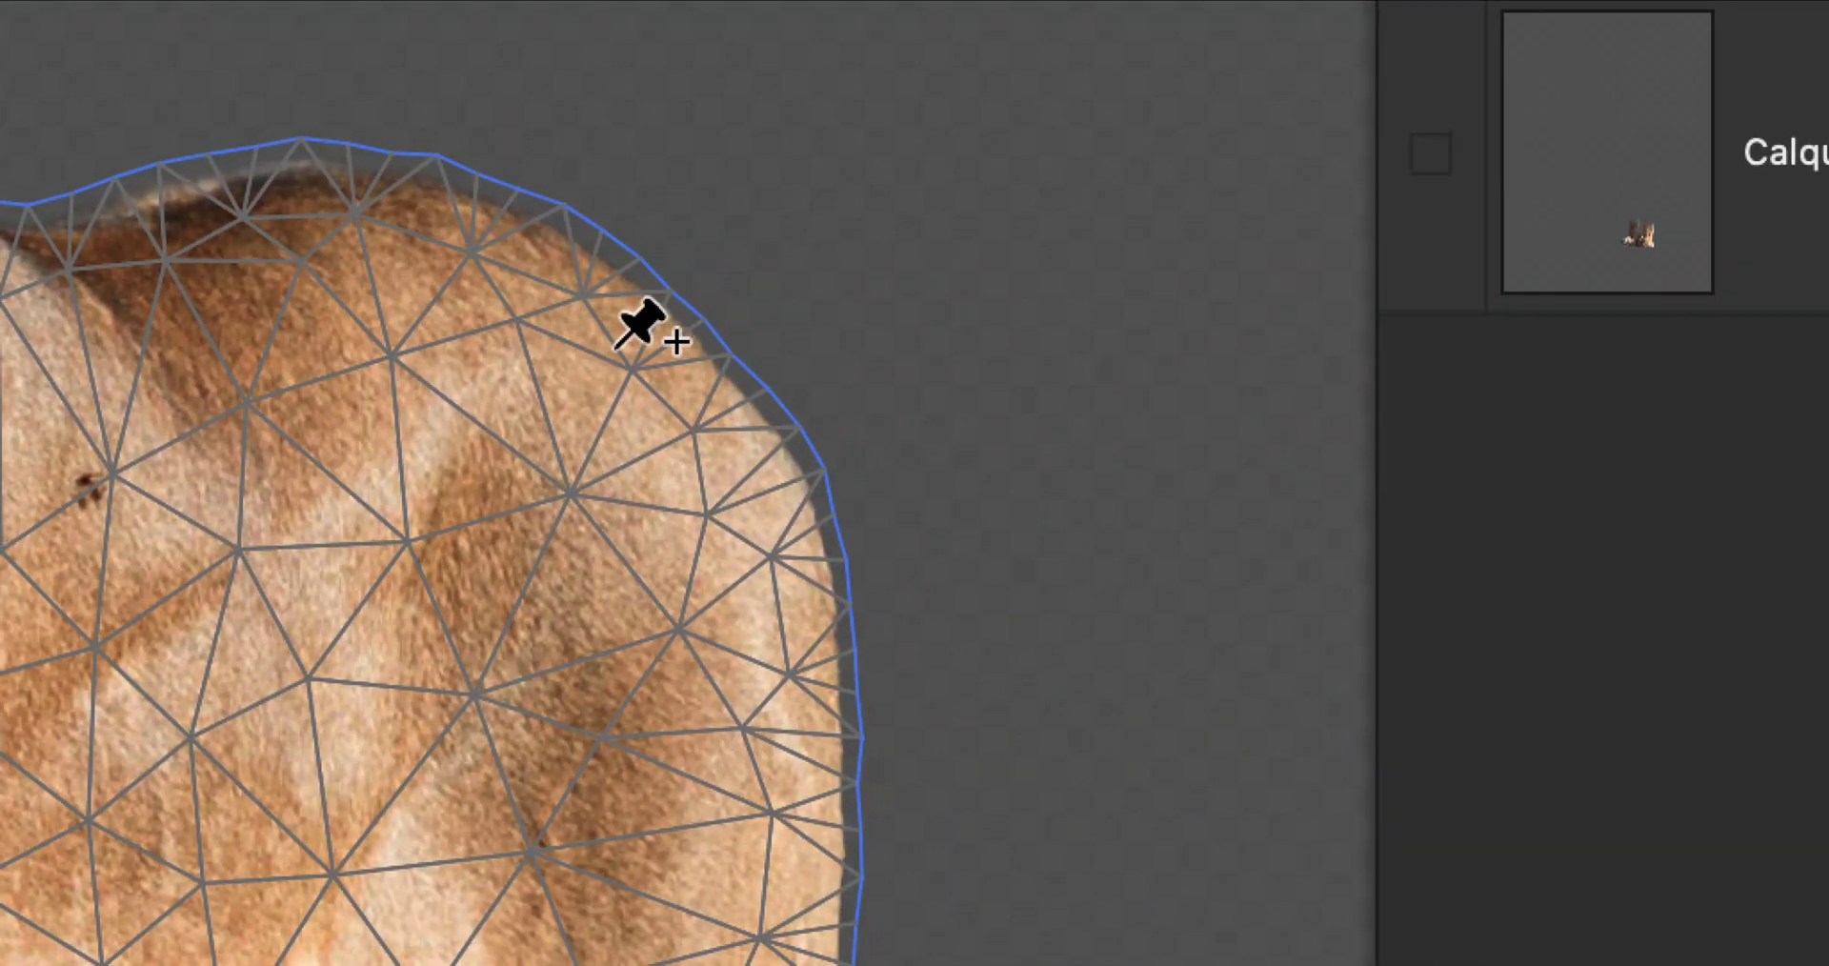
left_click(617, 349)
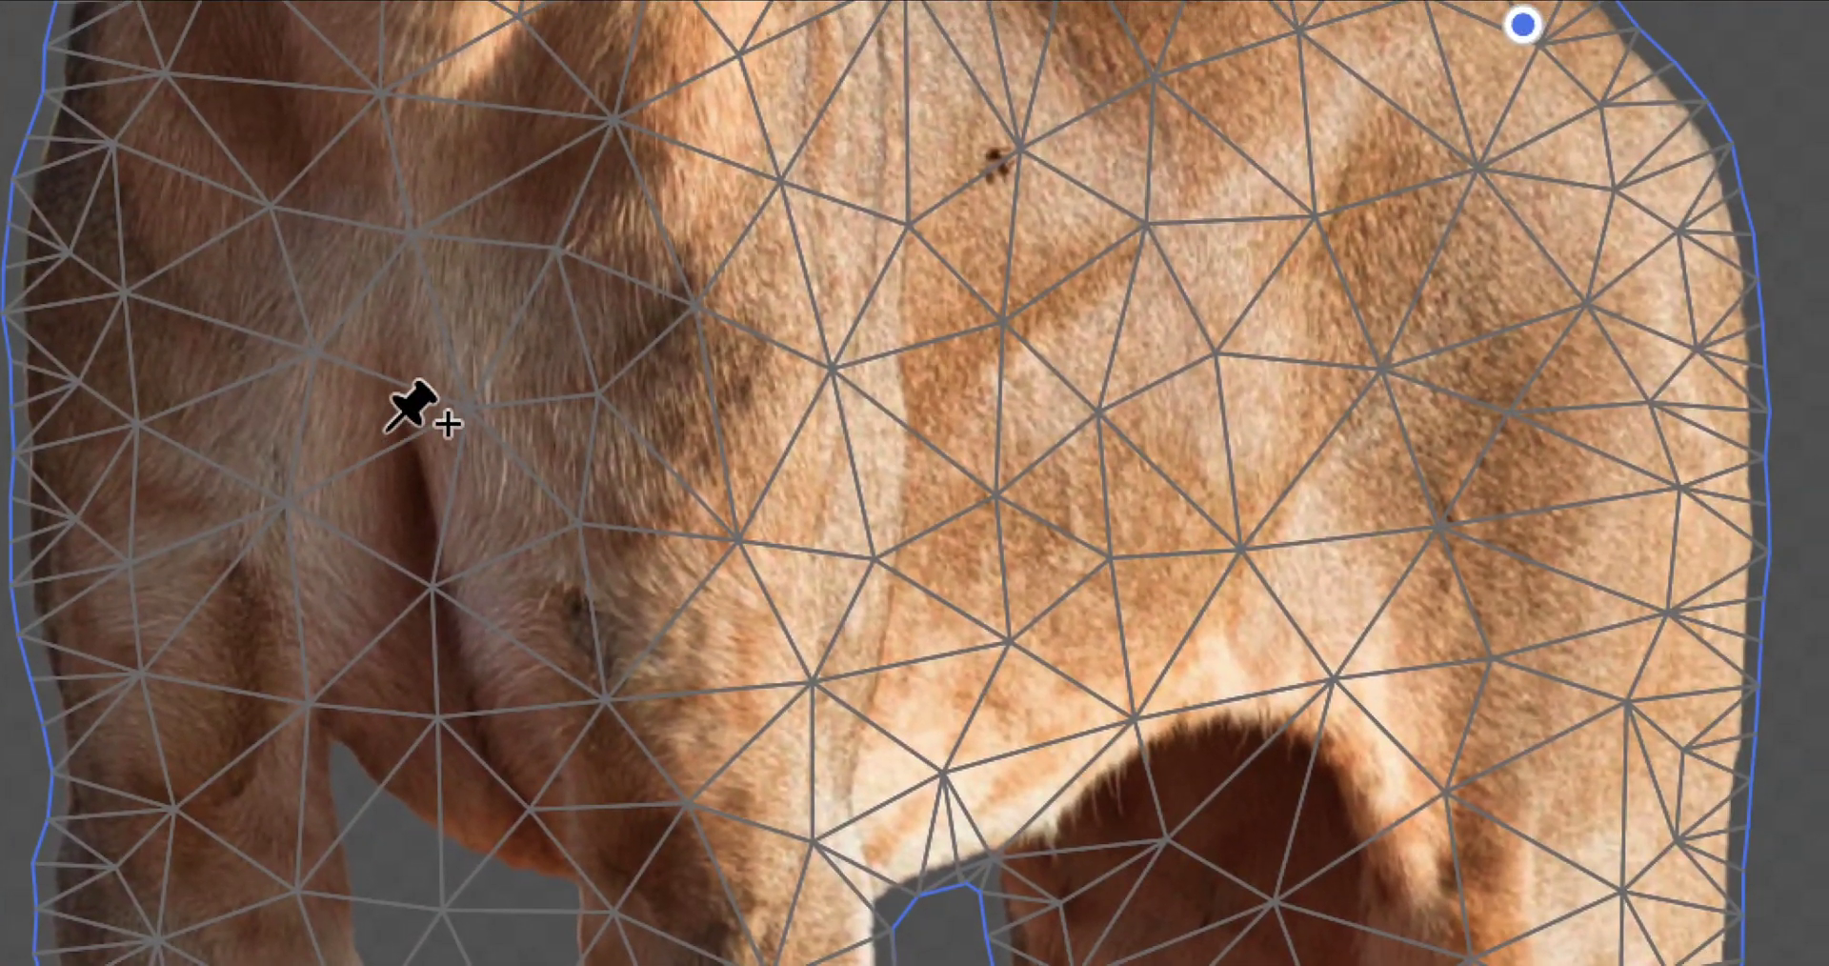
left_click(582, 398)
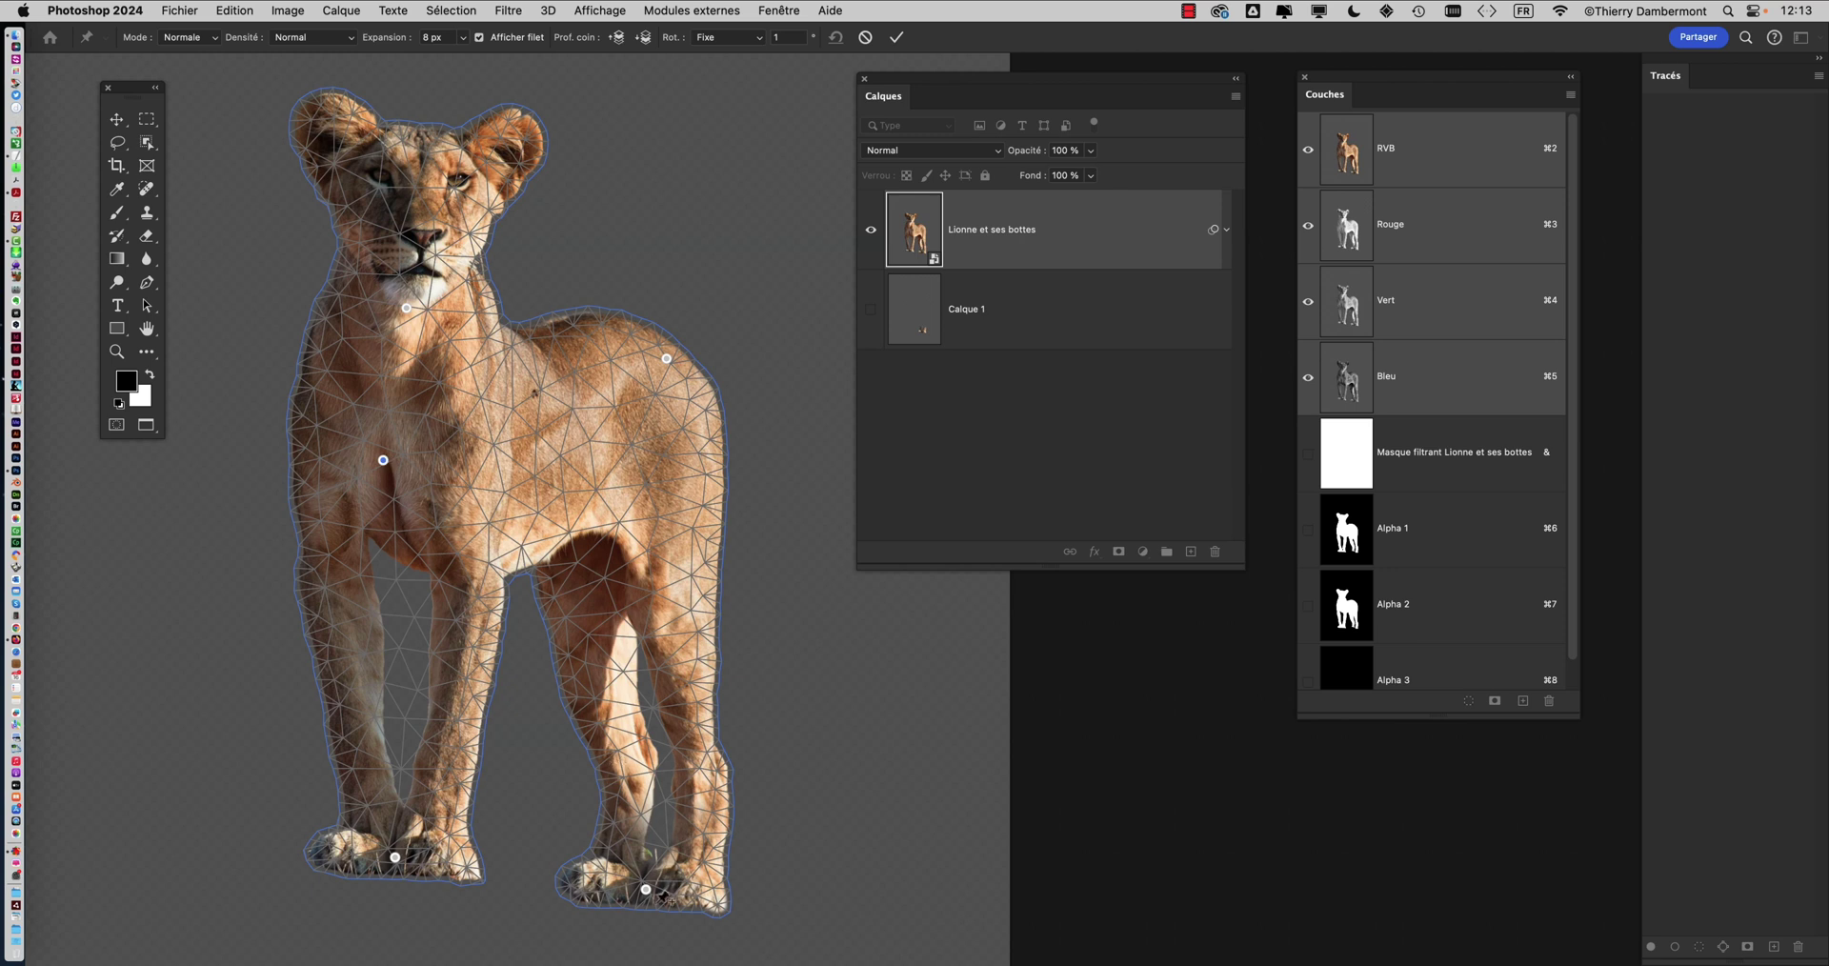
Raise the hind-paw pin to bring the hind paws level with the front paws, and cancel the Puppet Warp
left_click_drag(633, 753, 640, 580)
scroll(638, 609, "down", 3)
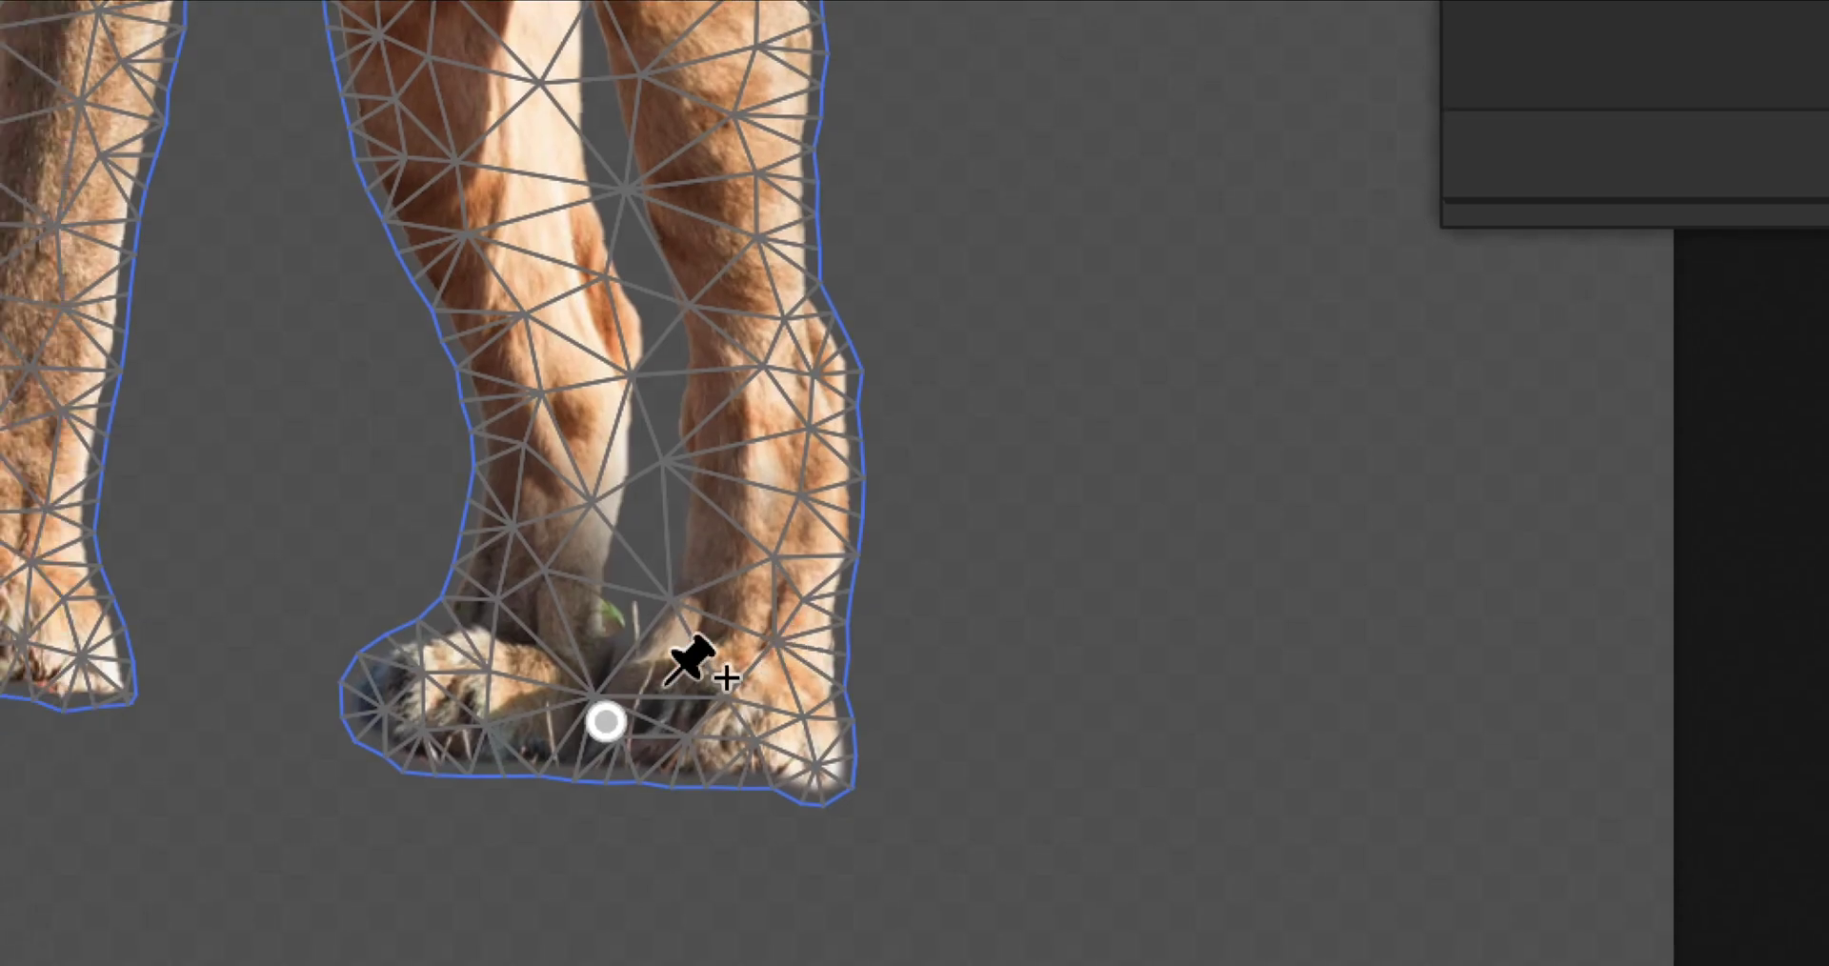
left_click(648, 694)
mouse_move(652, 687)
left_mouse_down()
mouse_move(674, 687)
mouse_move(661, 660)
mouse_move(657, 676)
mouse_move(672, 661)
left_mouse_up()
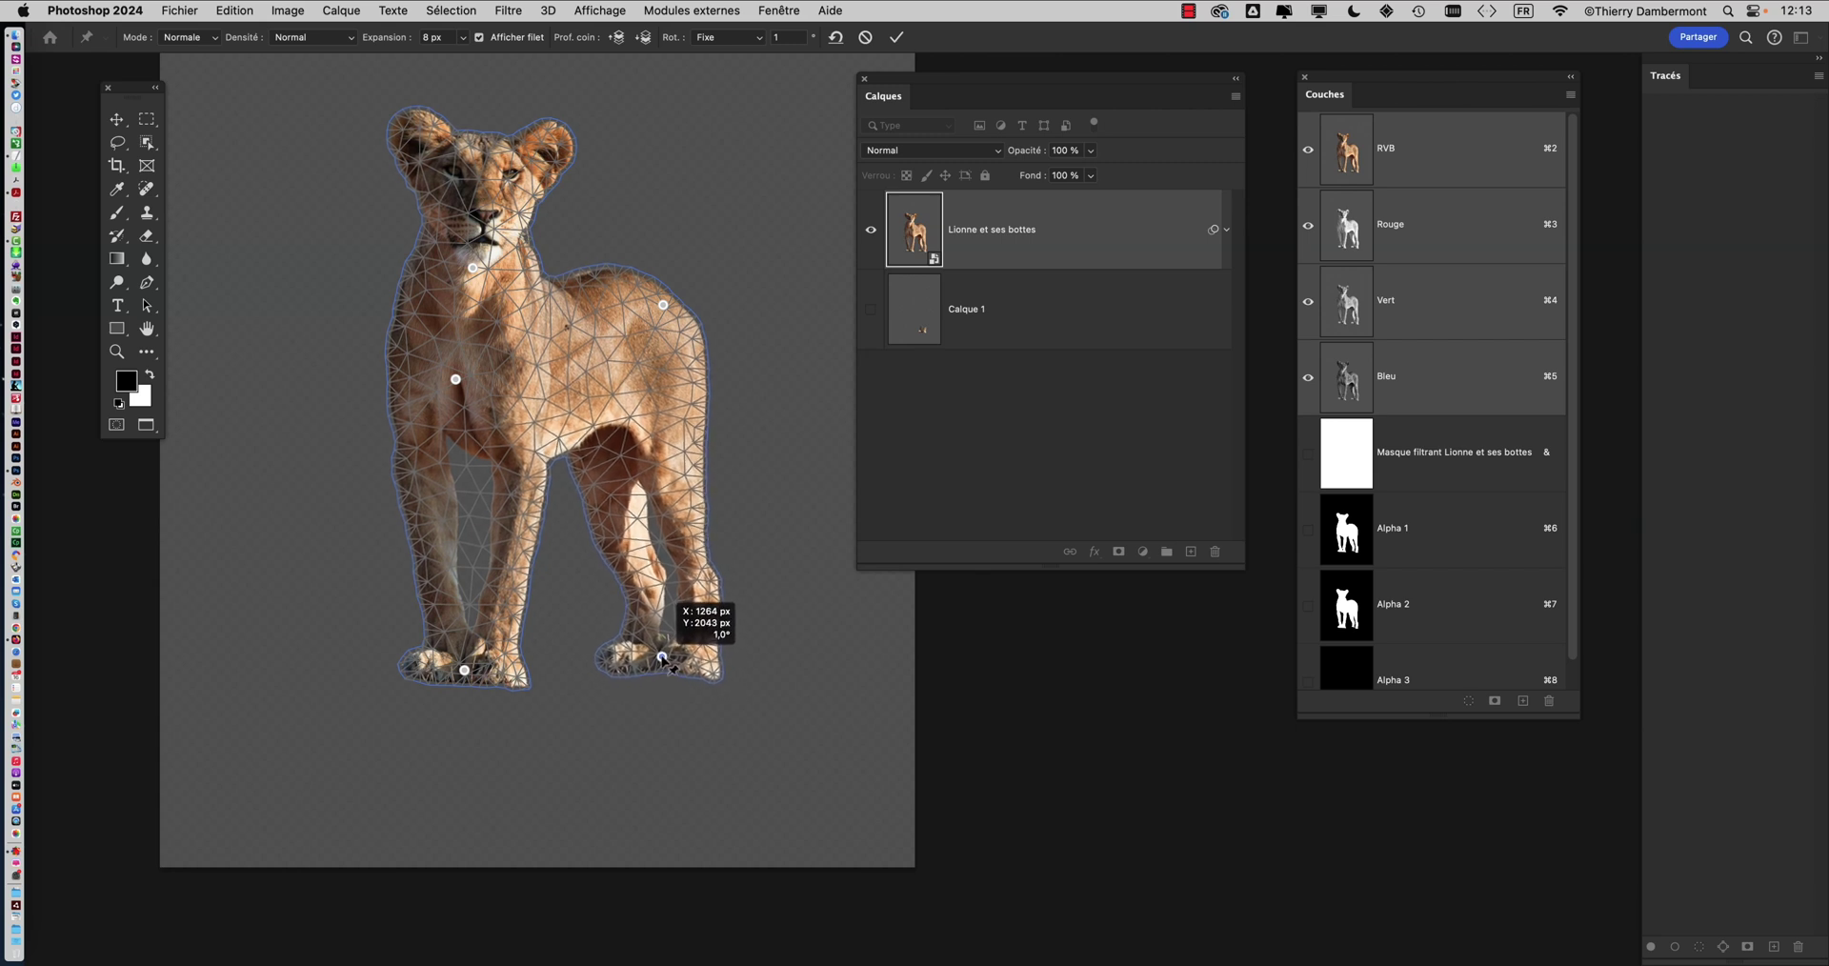
left_click_drag(663, 657, 668, 669)
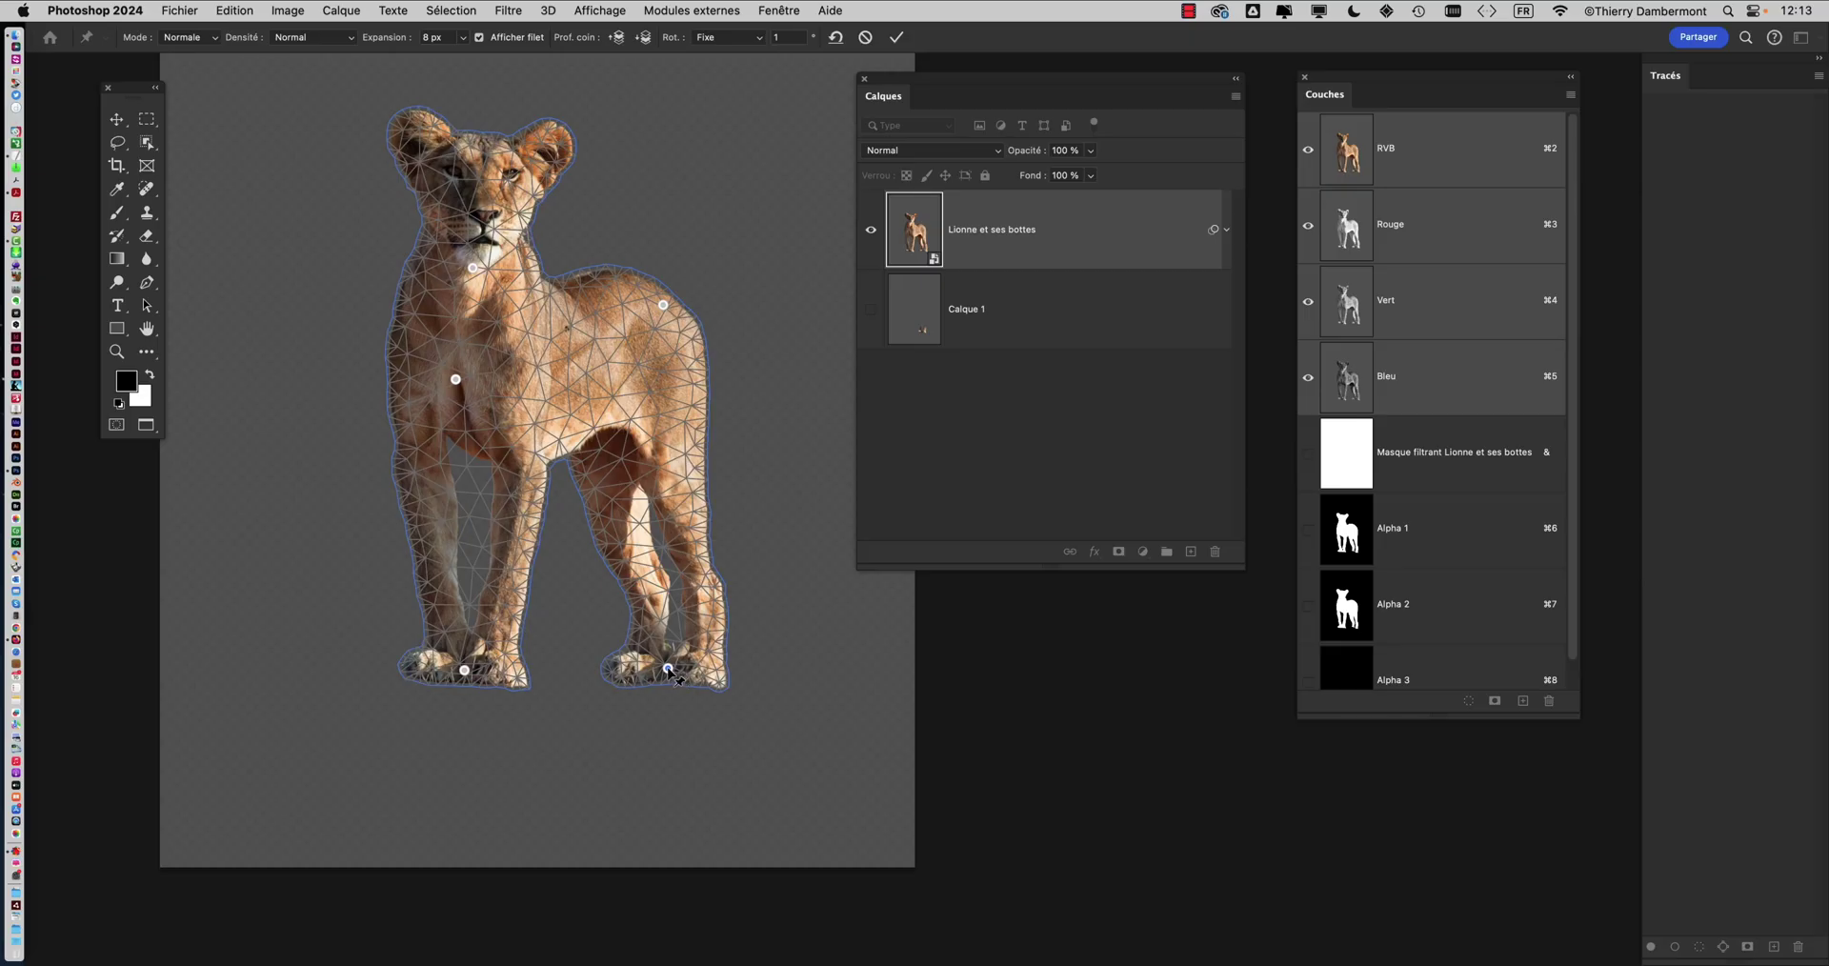
left_click_drag(670, 674, 670, 664)
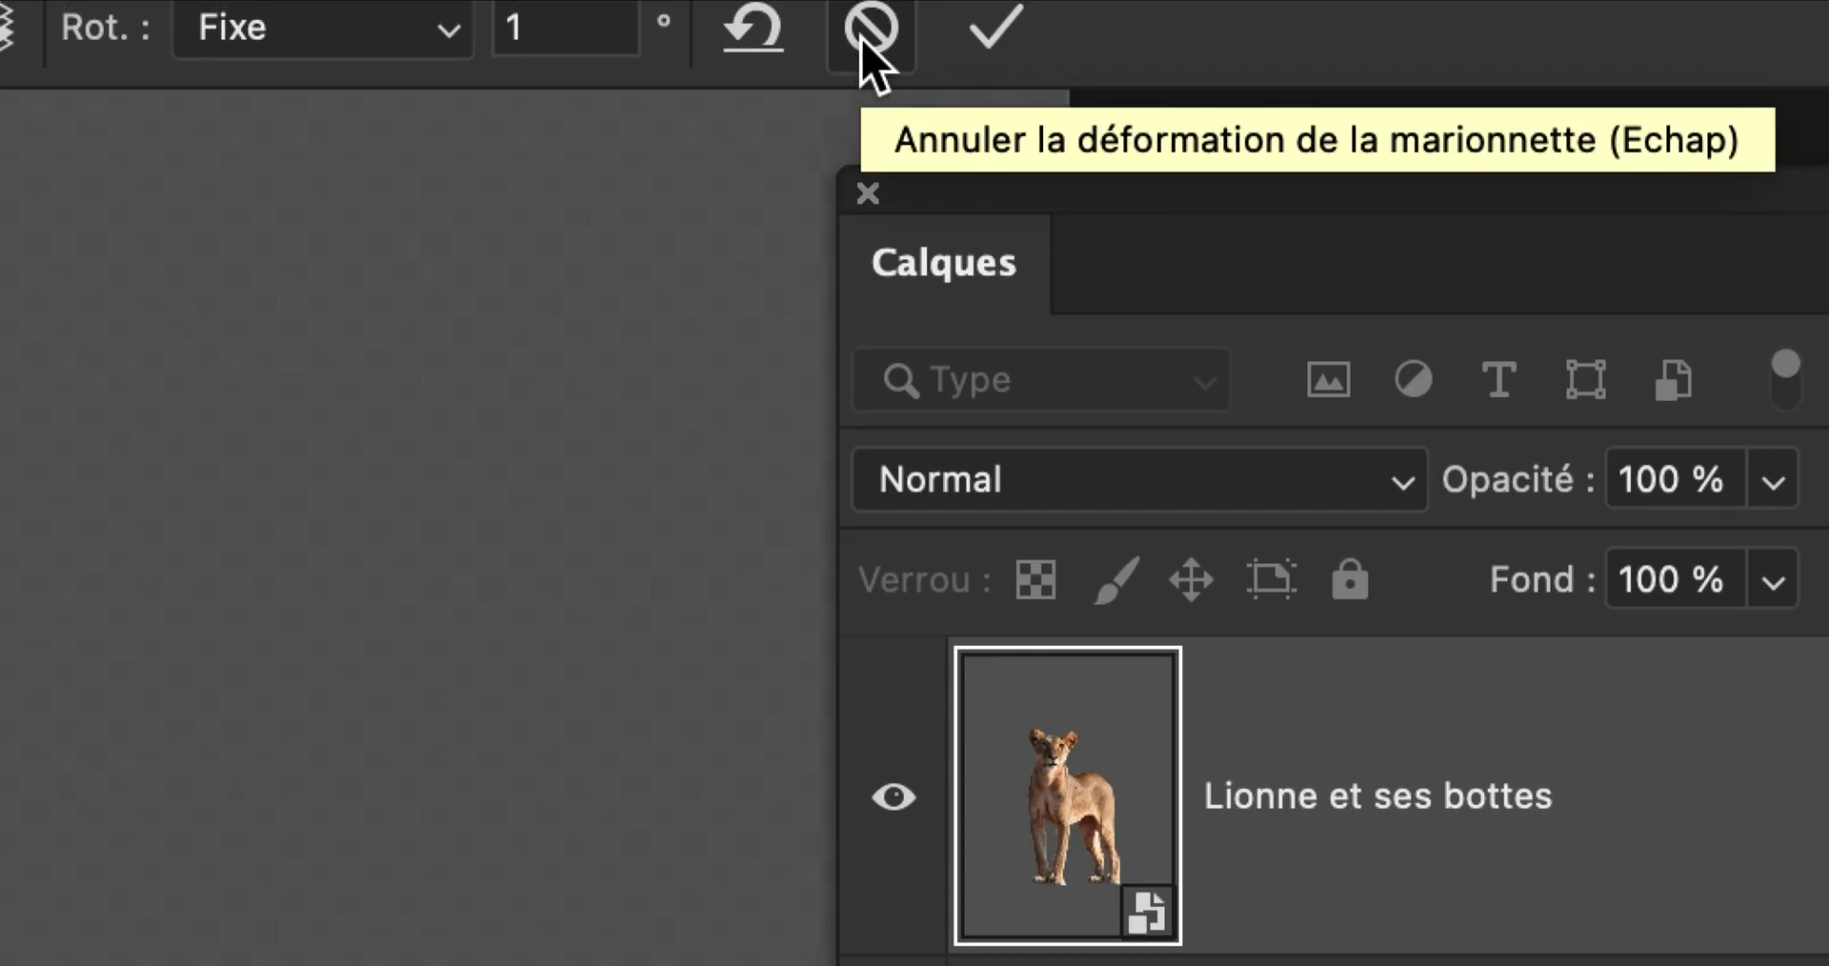
left_click(862, 40)
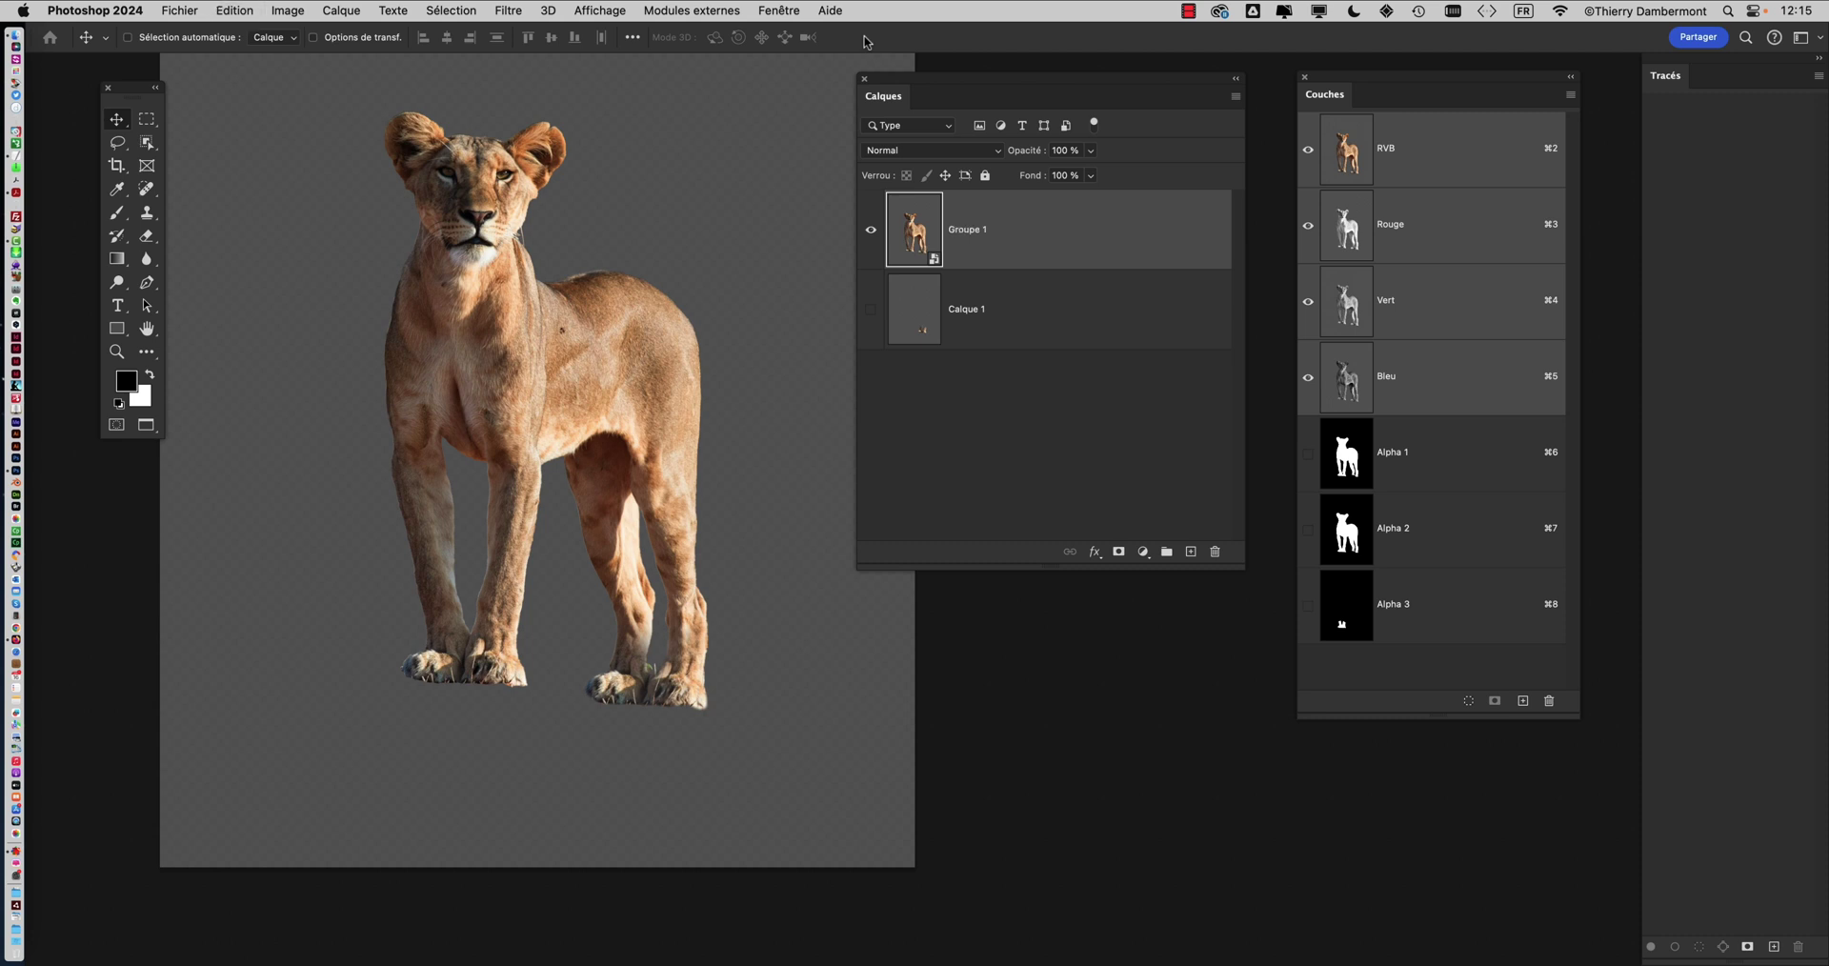
Revert Groupe 1 to an unconverted layer group and restore it as a smart object
key("super+g")
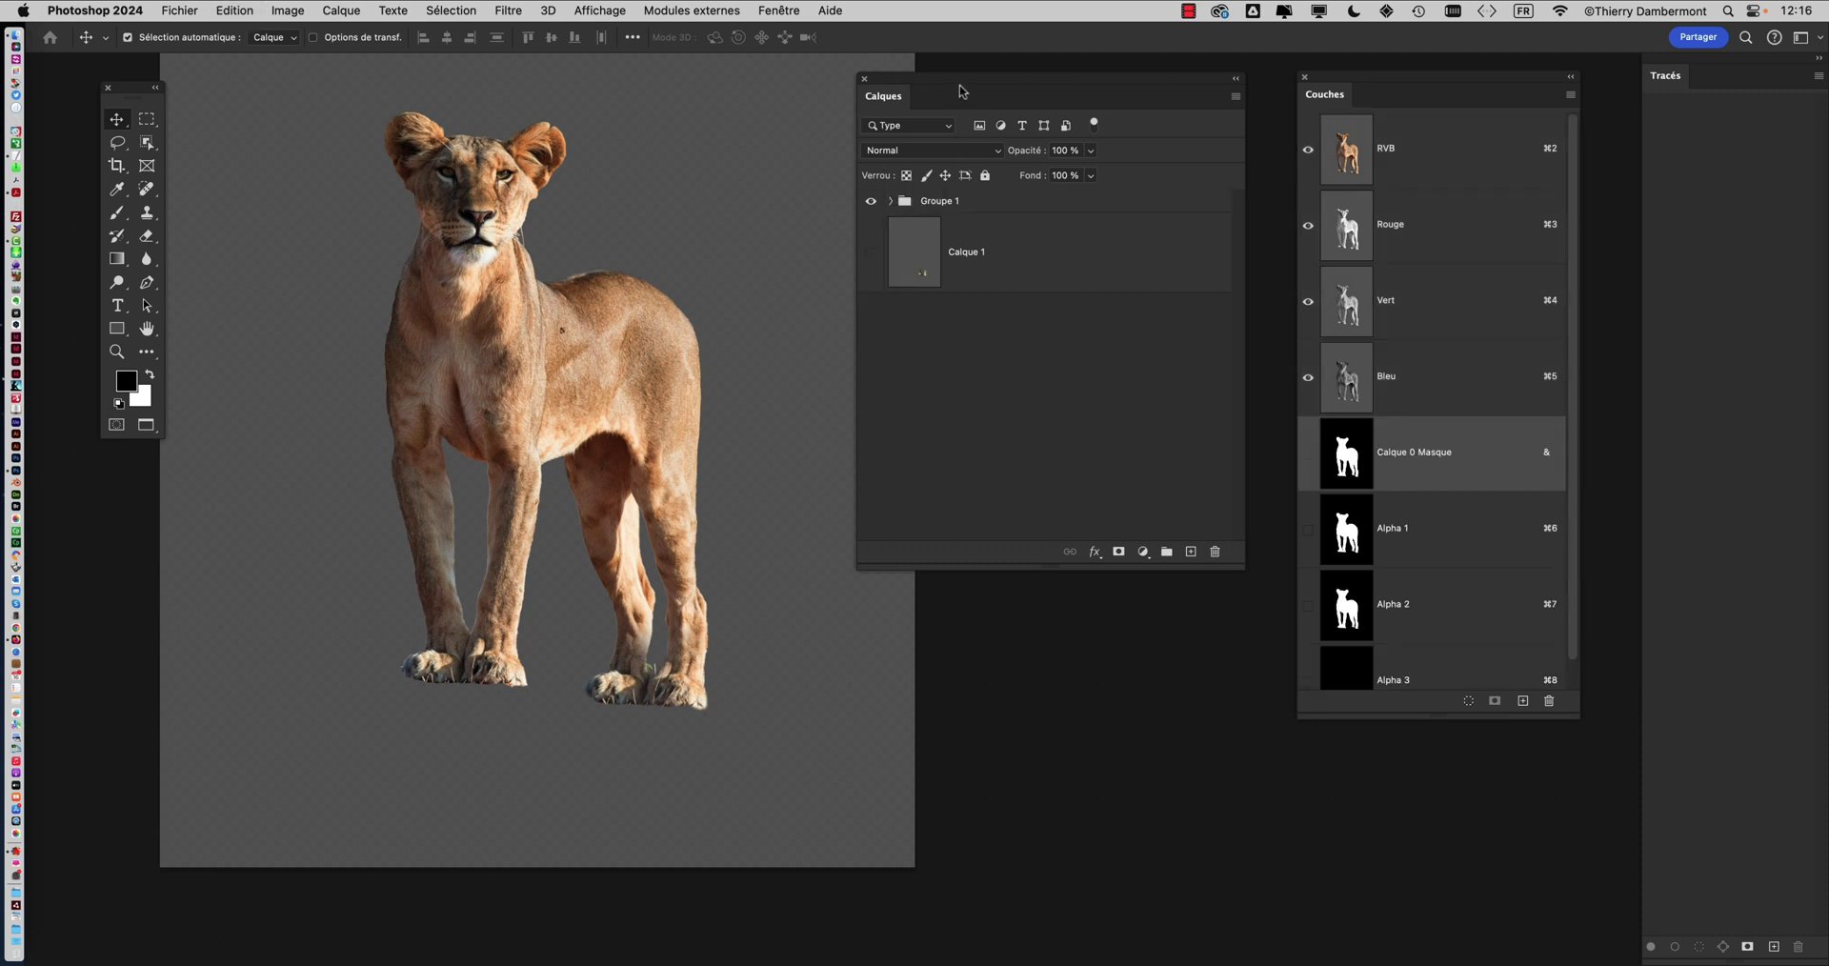
left_click_drag(957, 91, 990, 103)
scroll(700, 262, "down", 2)
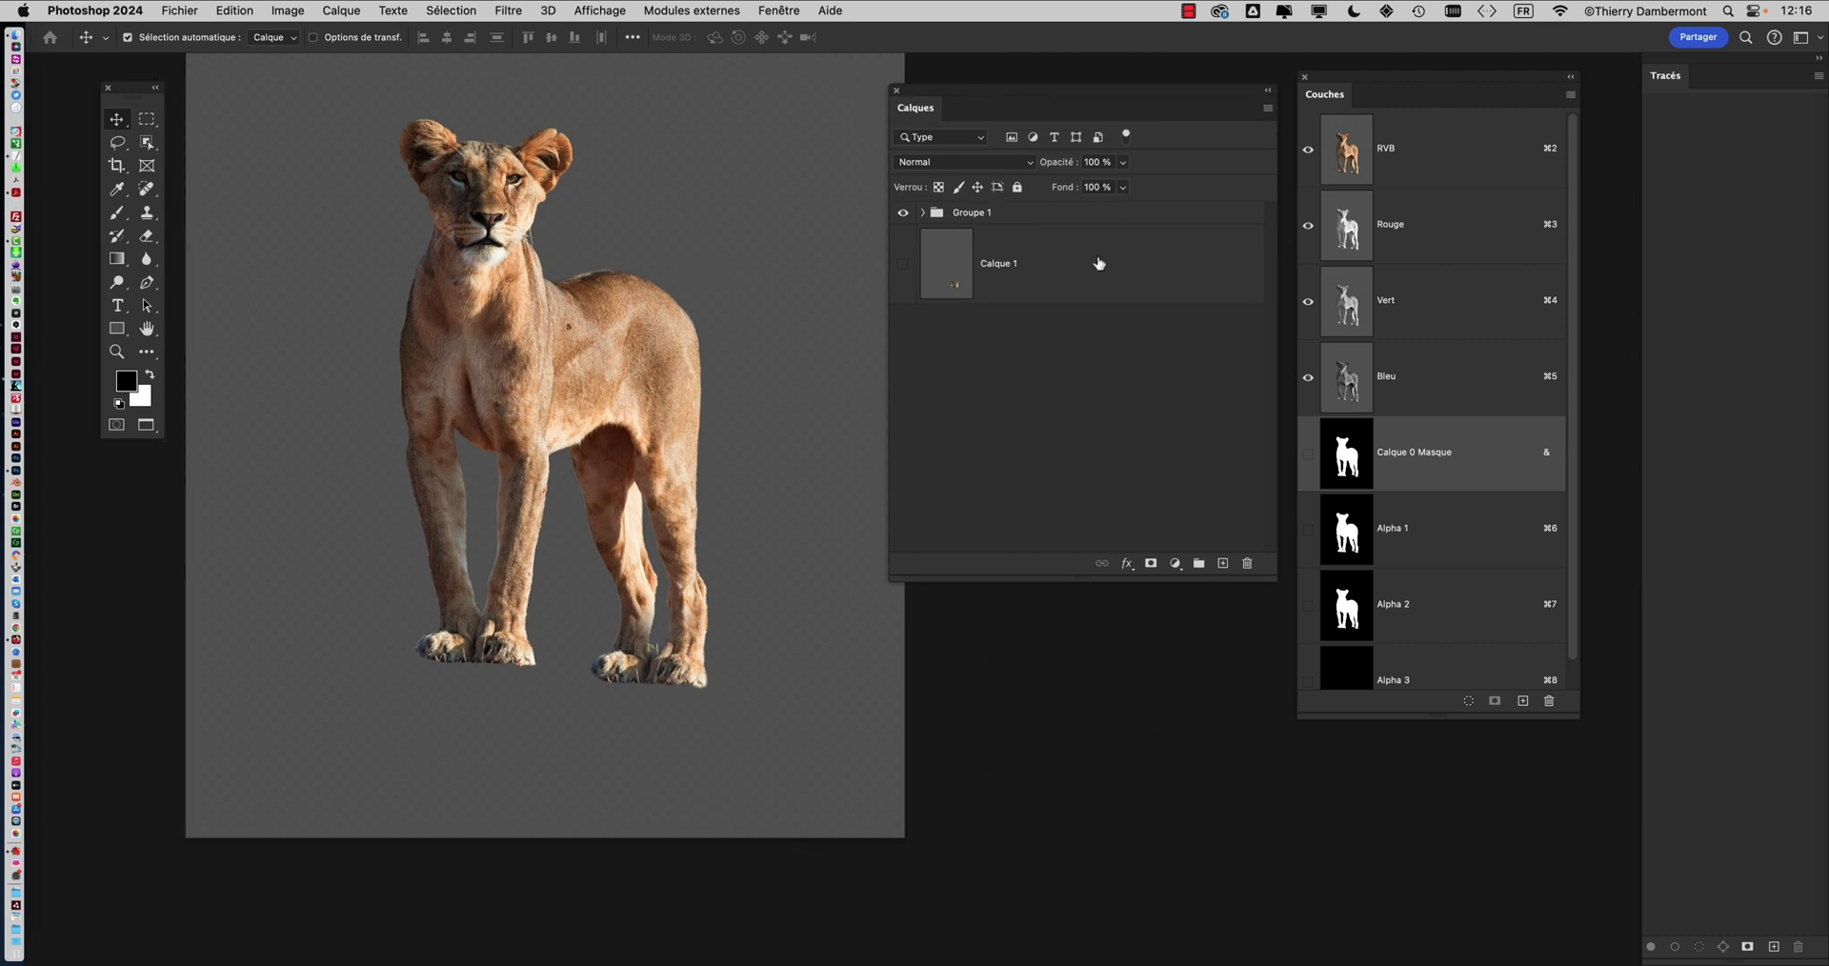
key("super+z")
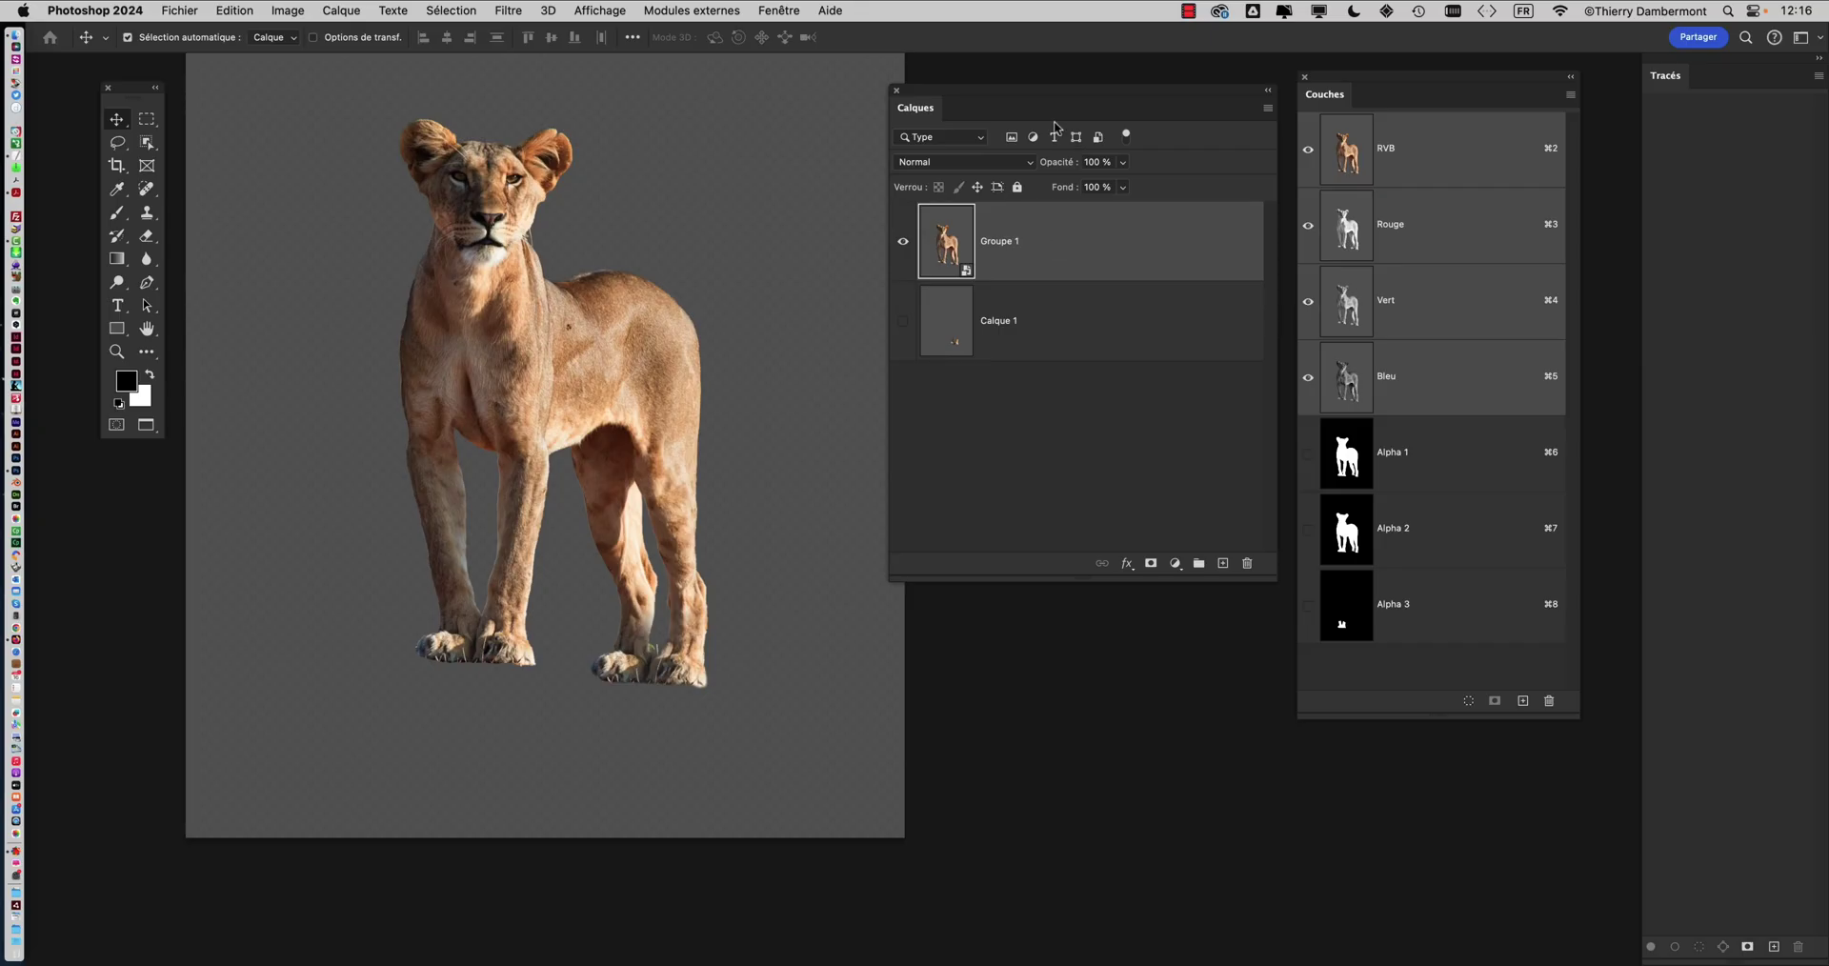
Check the availability of Puppet Warp with the whole canvas selected, and remove the selection
key("super+a")
left_click(234, 11)
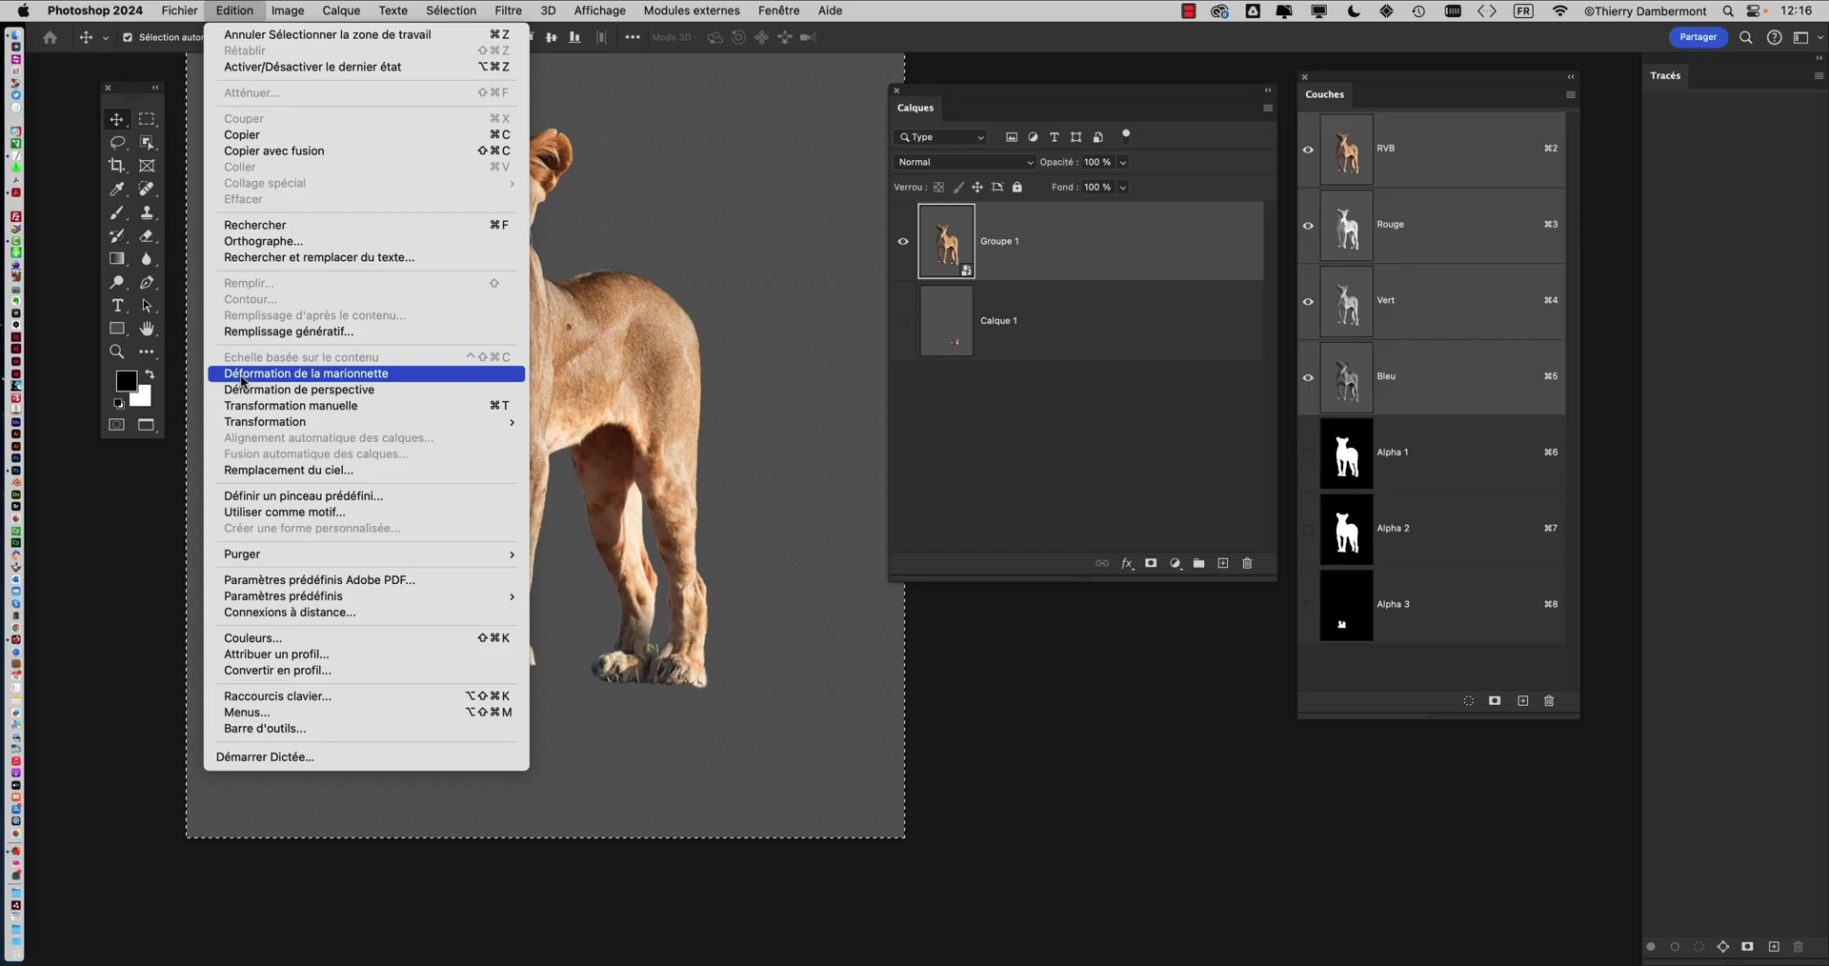
left_click(136, 95)
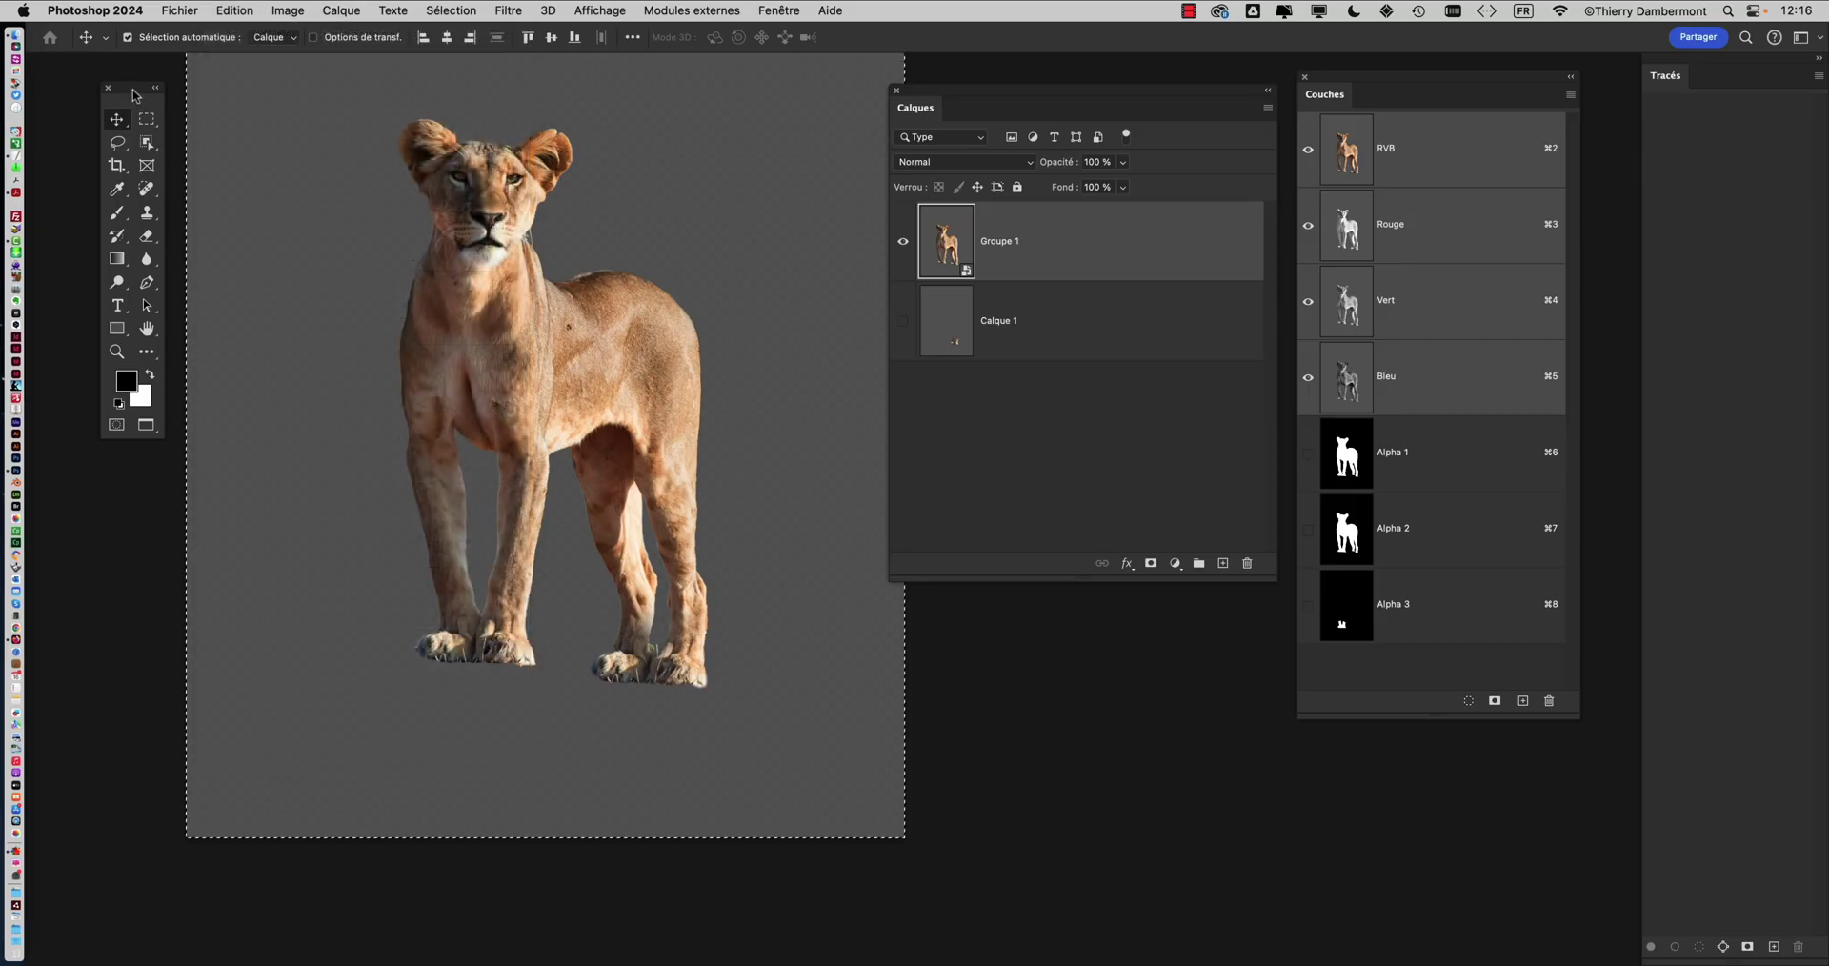
left_click(232, 10)
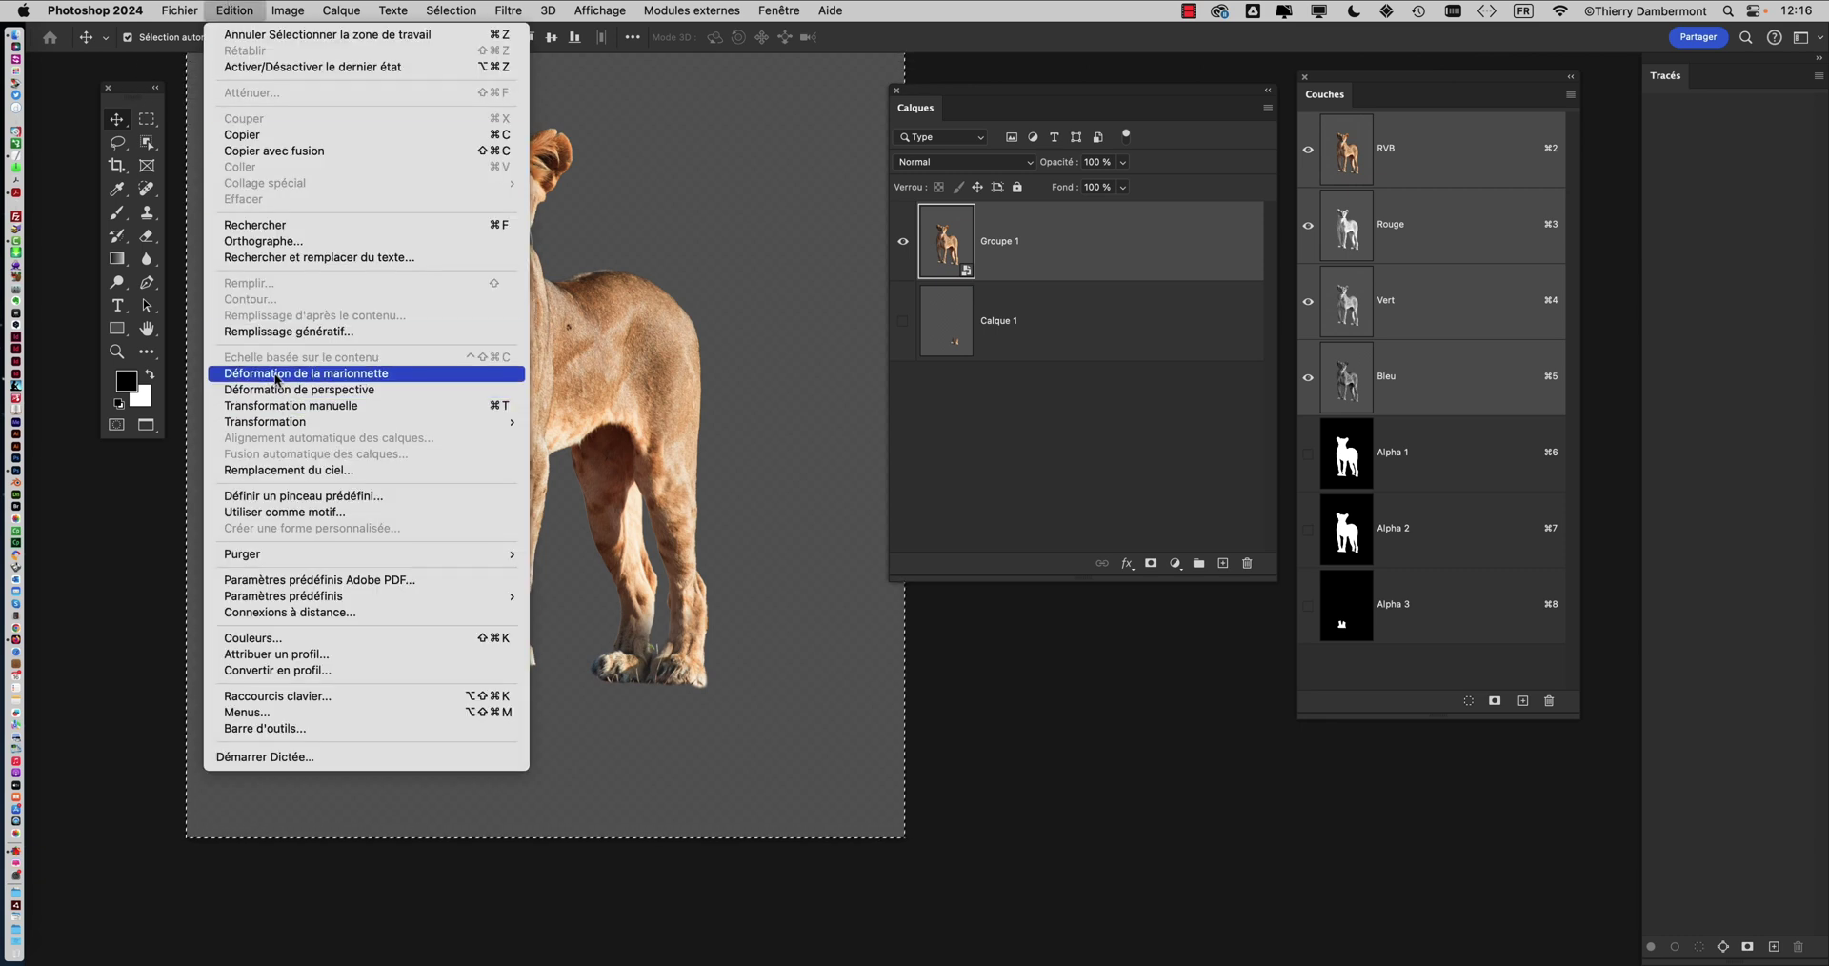
left_click(950, 647)
scroll(690, 551, "down", 5)
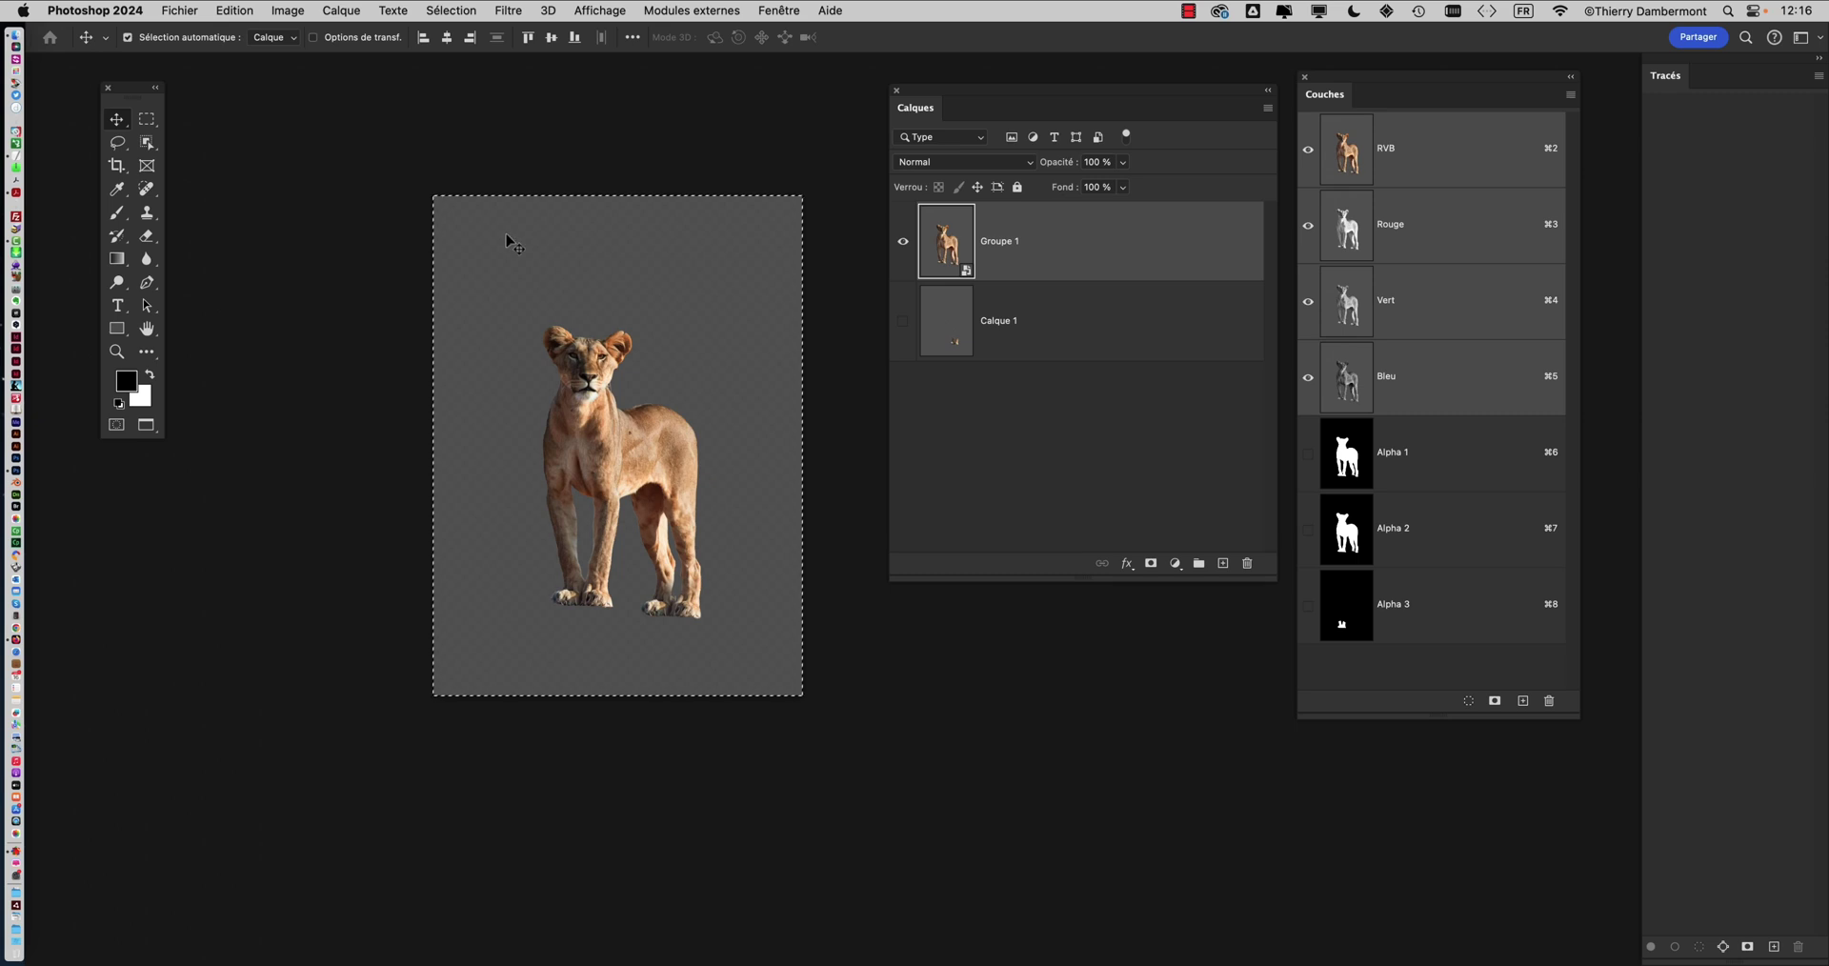
left_click(451, 11)
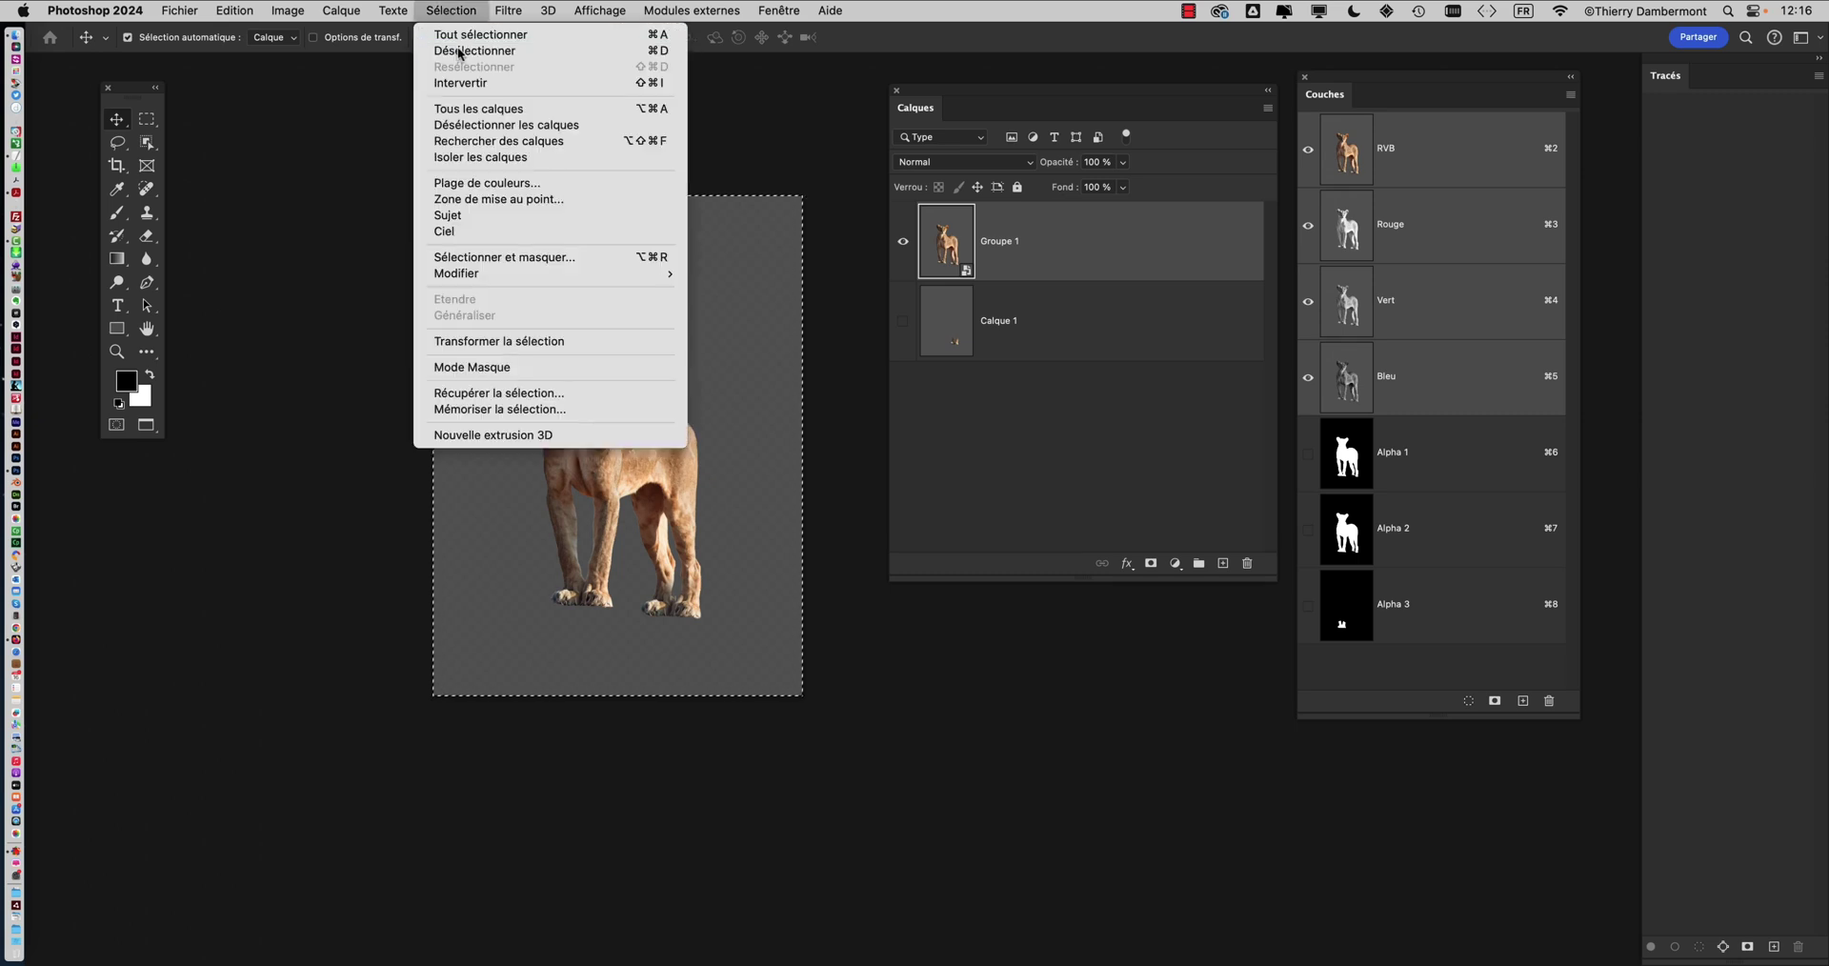
left_click(460, 51)
Start Puppet Warp on the Groupe 1 smart object and place pins between the front paws and between the hind paws
left_click(237, 10)
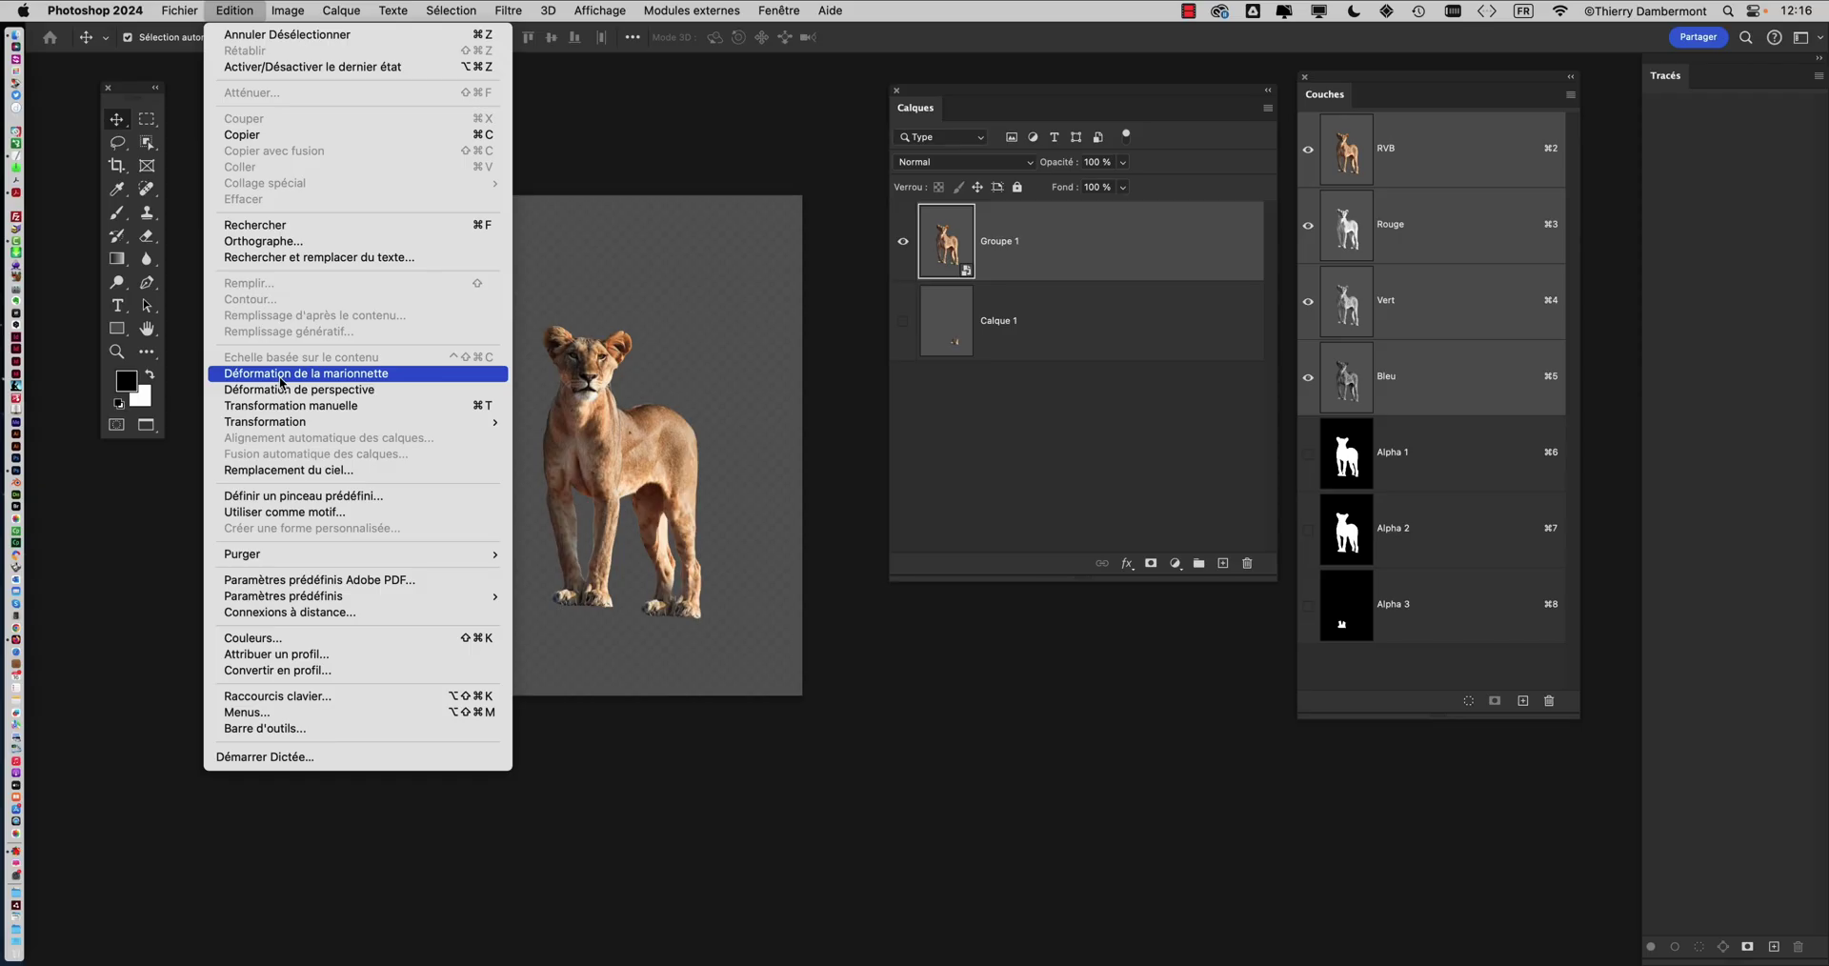
left_click(281, 377)
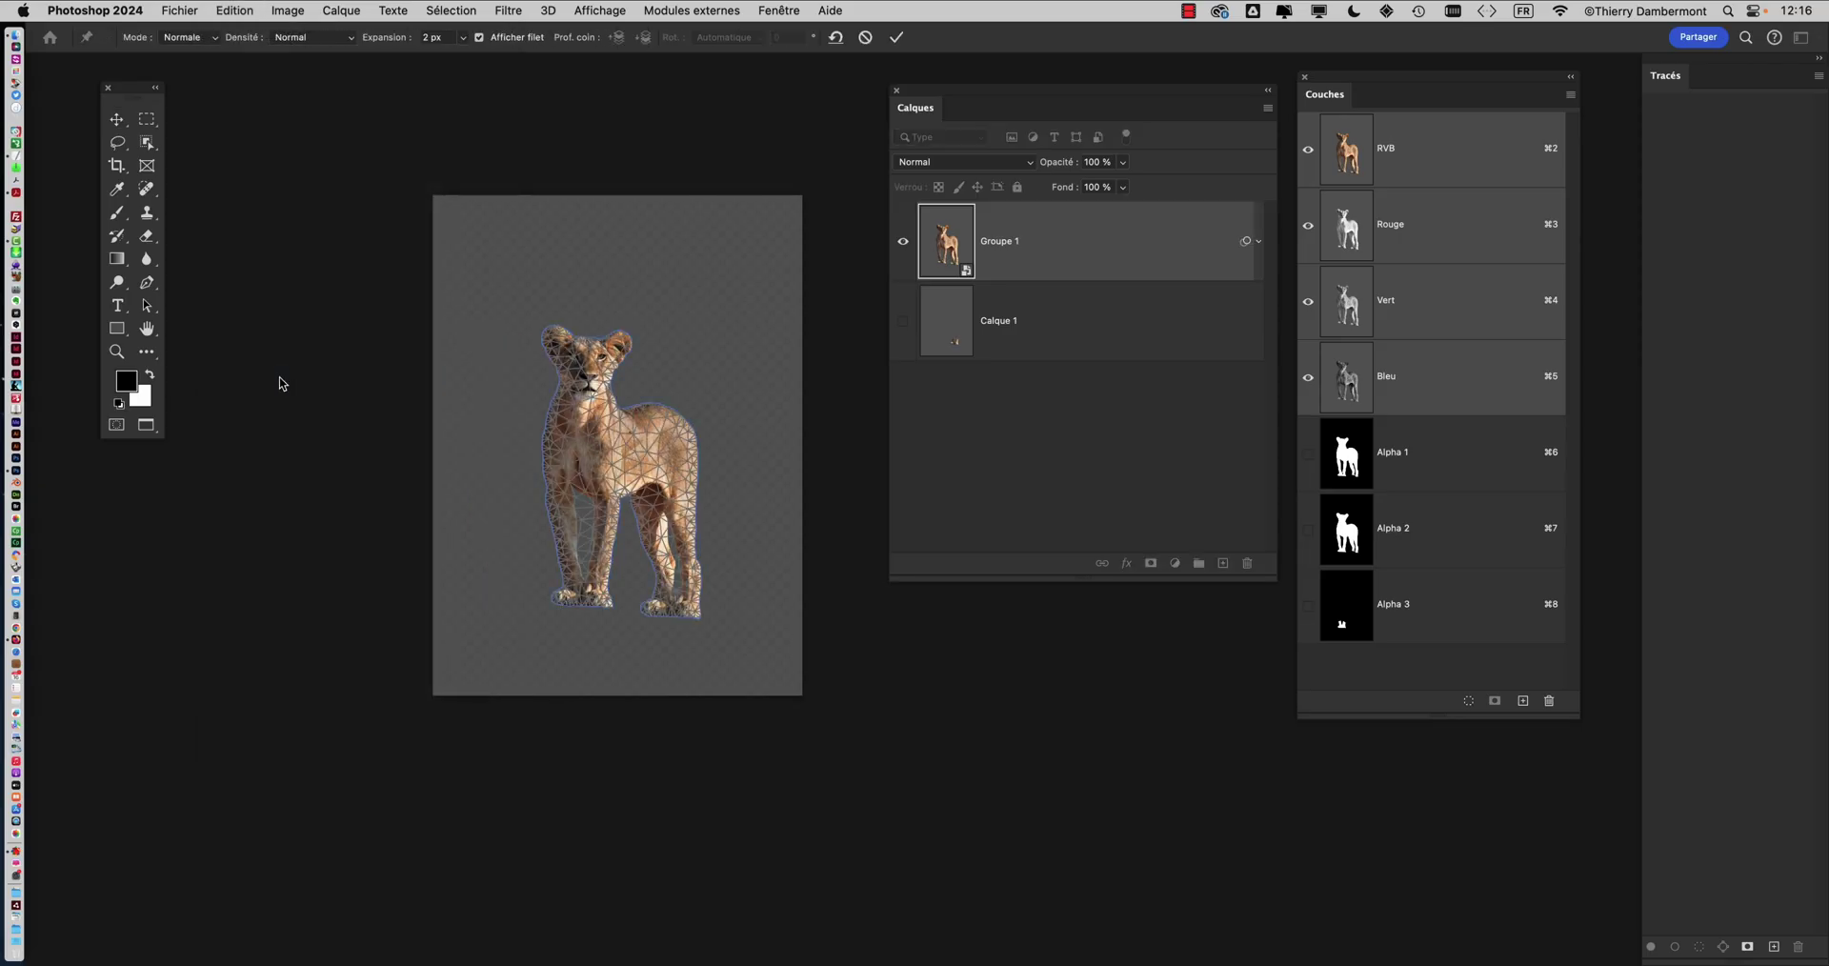
scroll(672, 557, "up", 5)
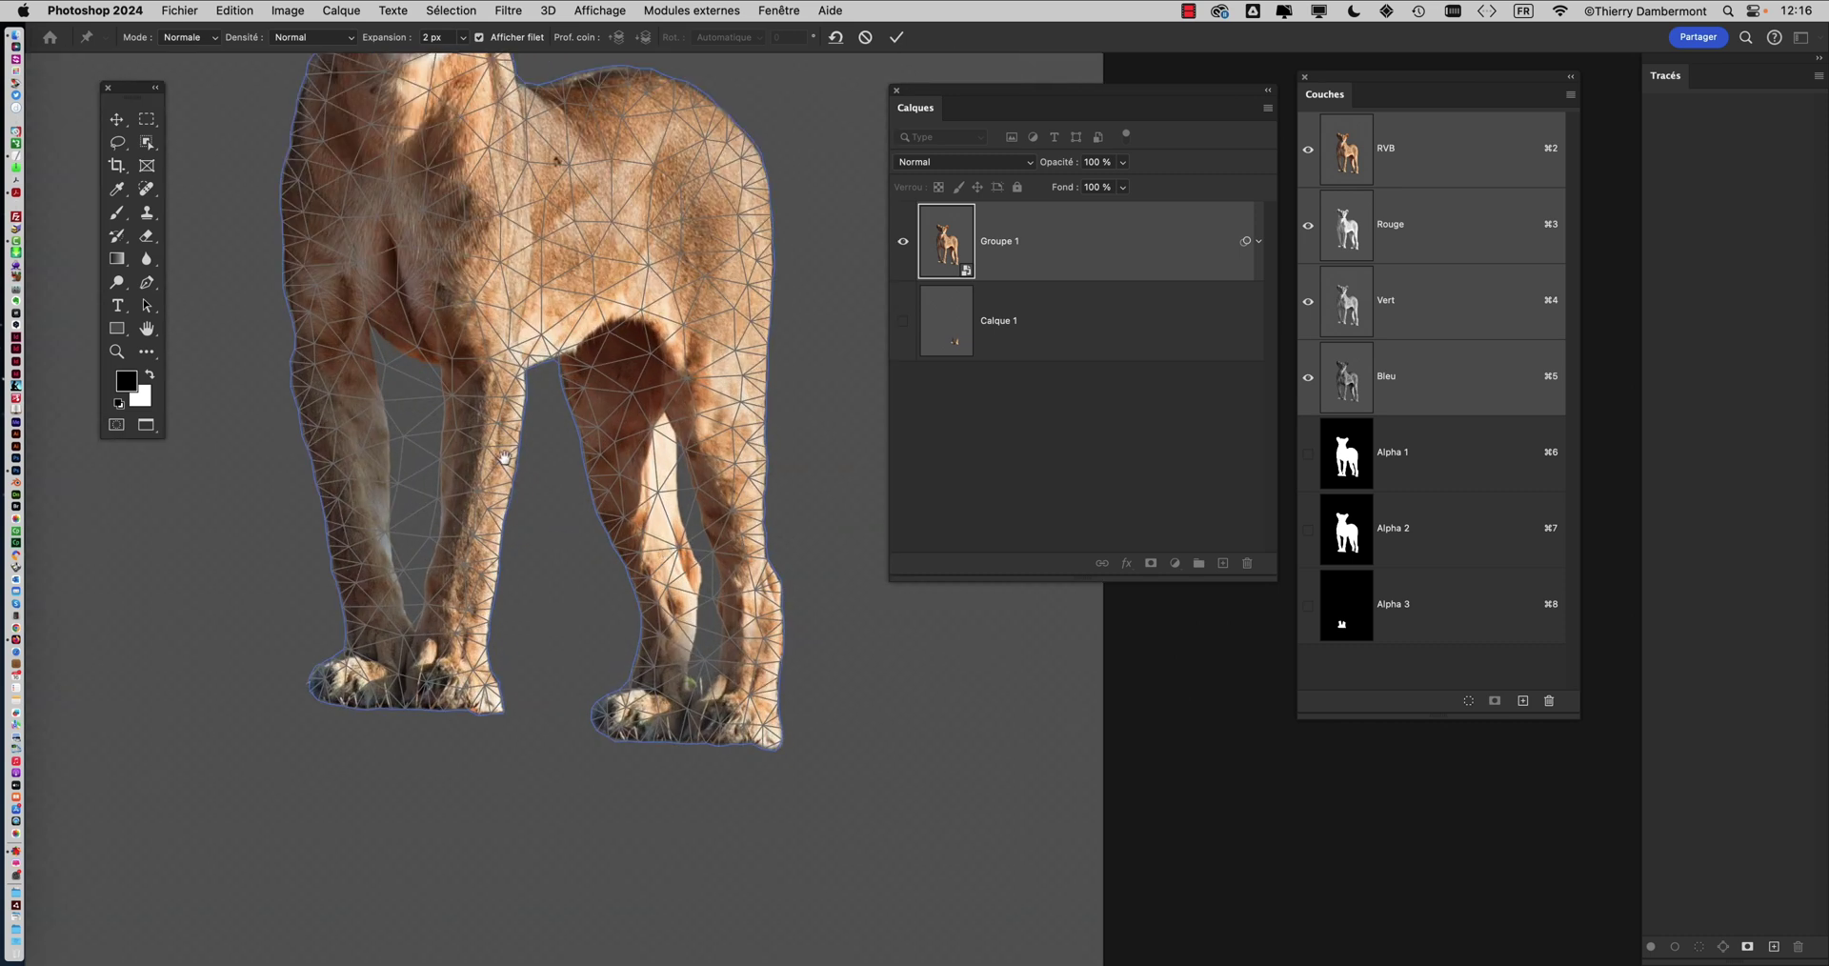
scroll(505, 457, "up", 3)
left_click(410, 802)
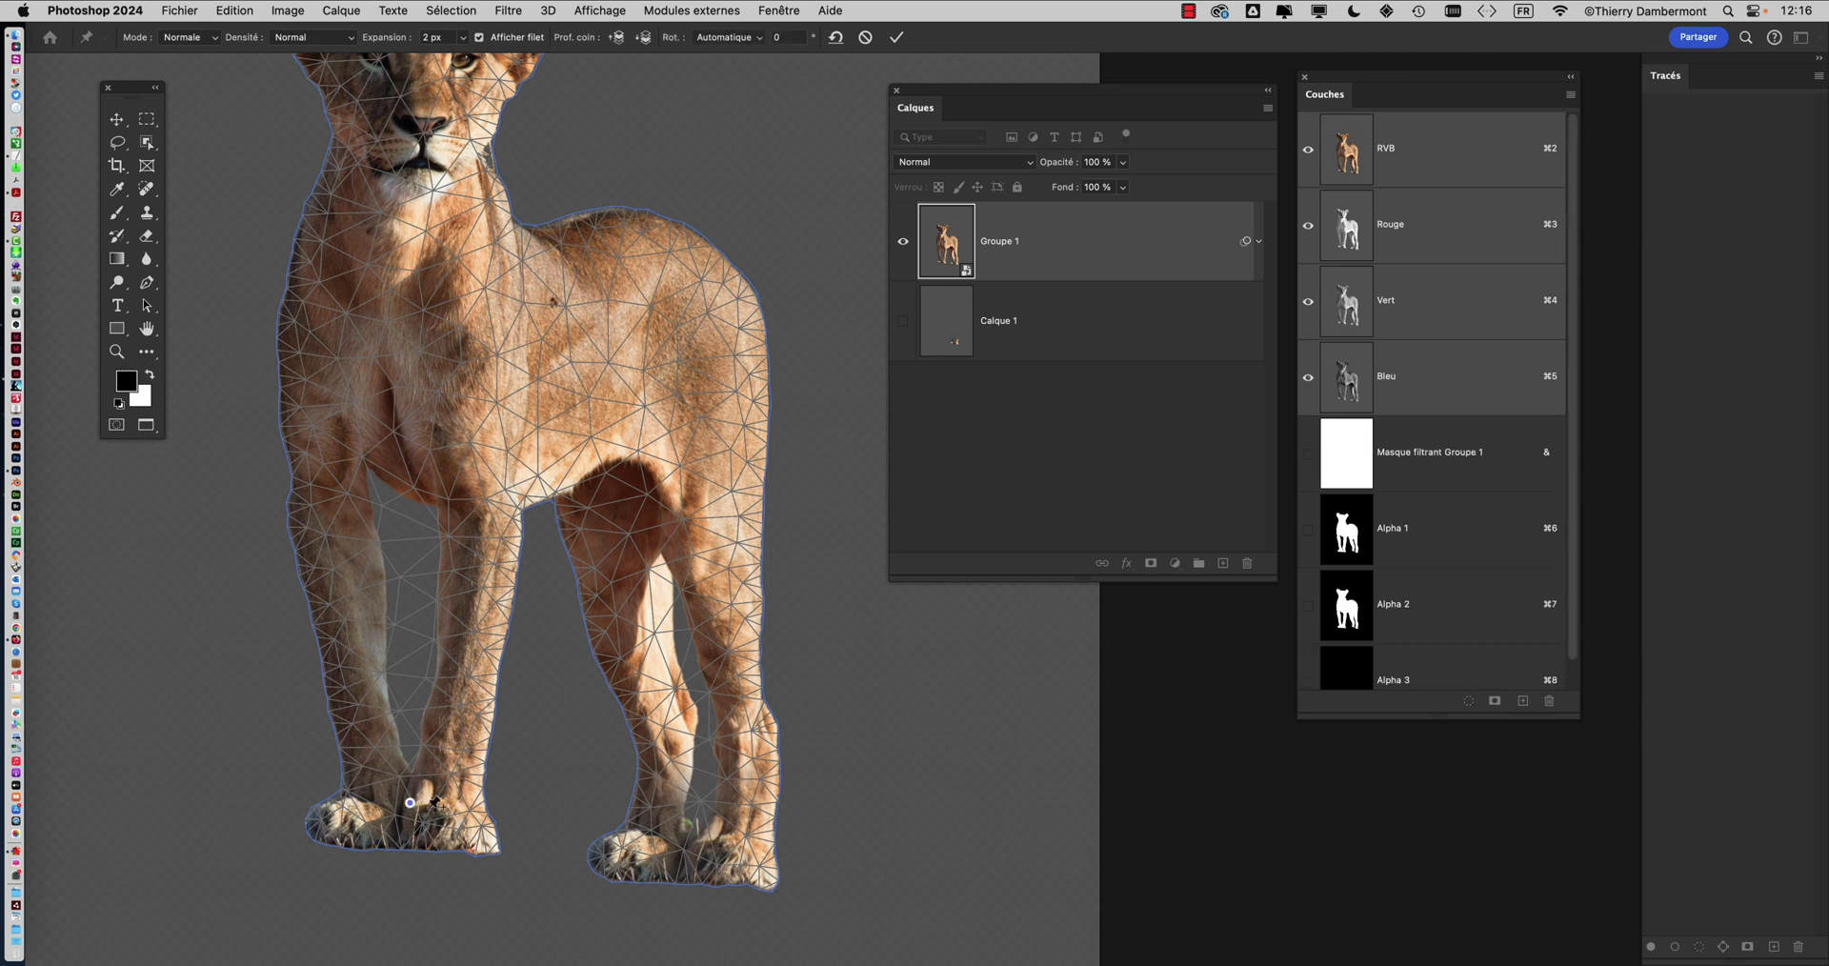
left_click(692, 845)
Add anchoring Puppet Warp pins on the rump, the shoulder, below the chin, at the top of the hind legs and at the chest's lower edge
left_click(724, 300)
left_click(333, 337)
scroll(472, 469, "up", 1)
left_click_drag(473, 469, 492, 544)
left_click(448, 340)
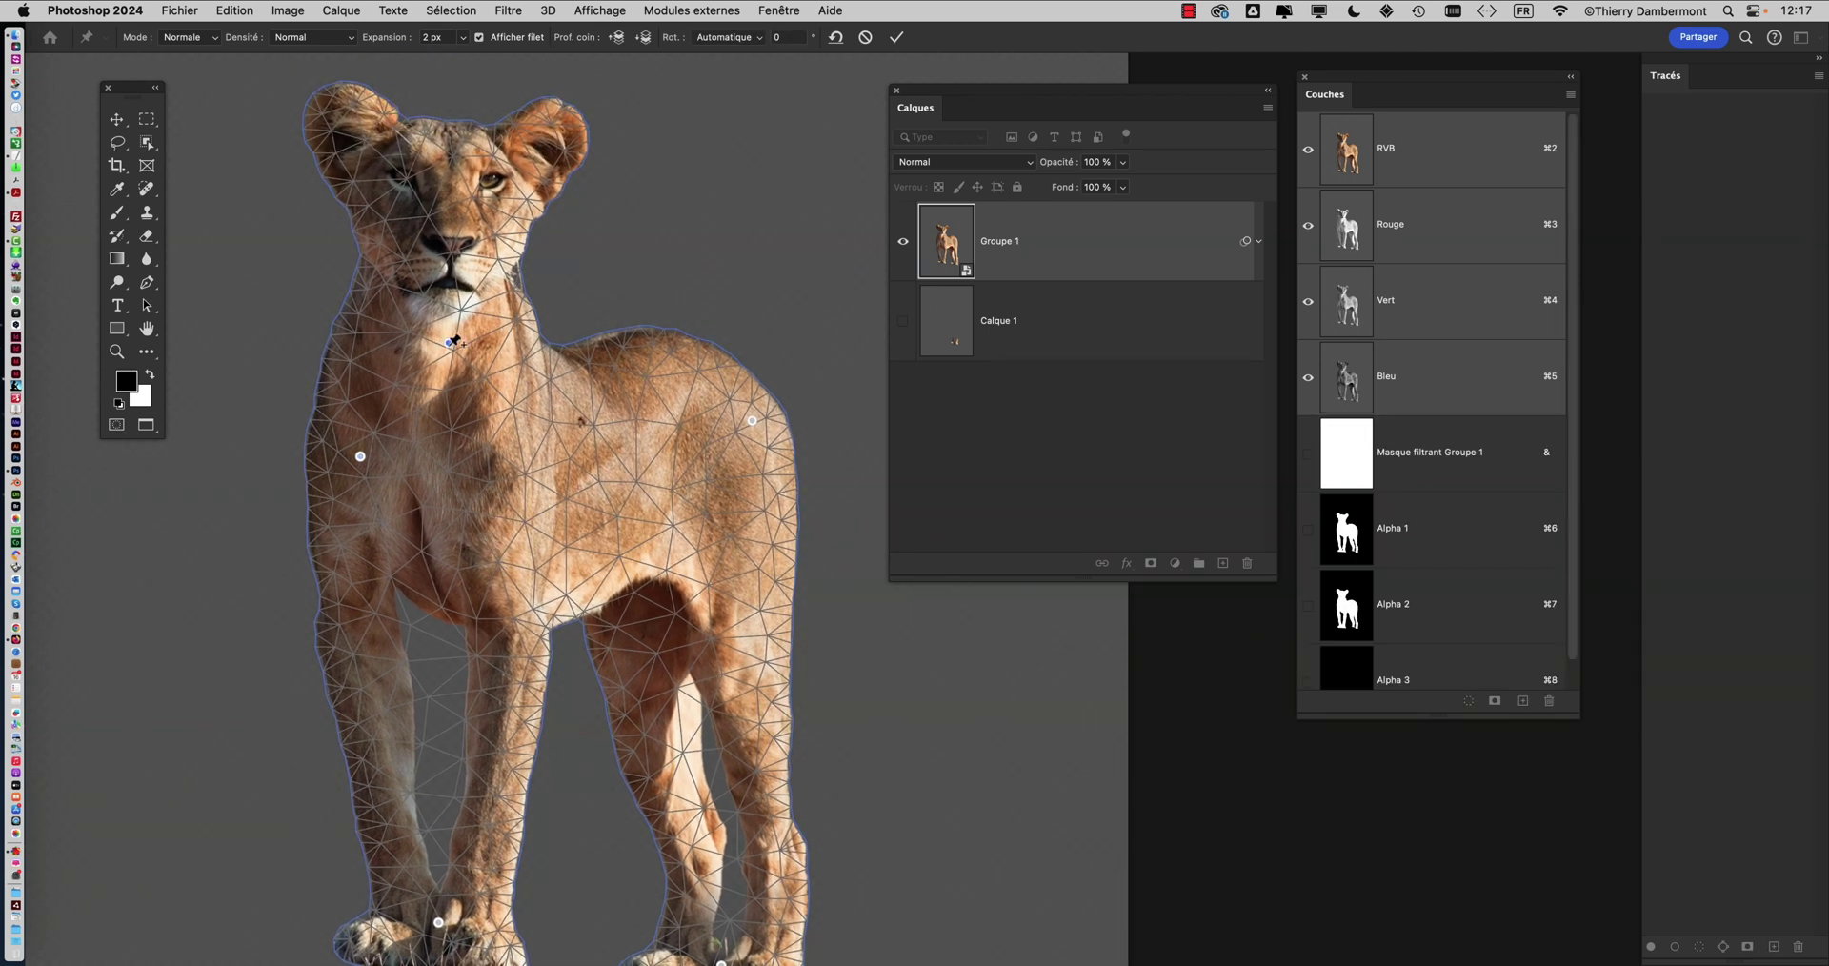
left_click_drag(689, 697, 662, 542)
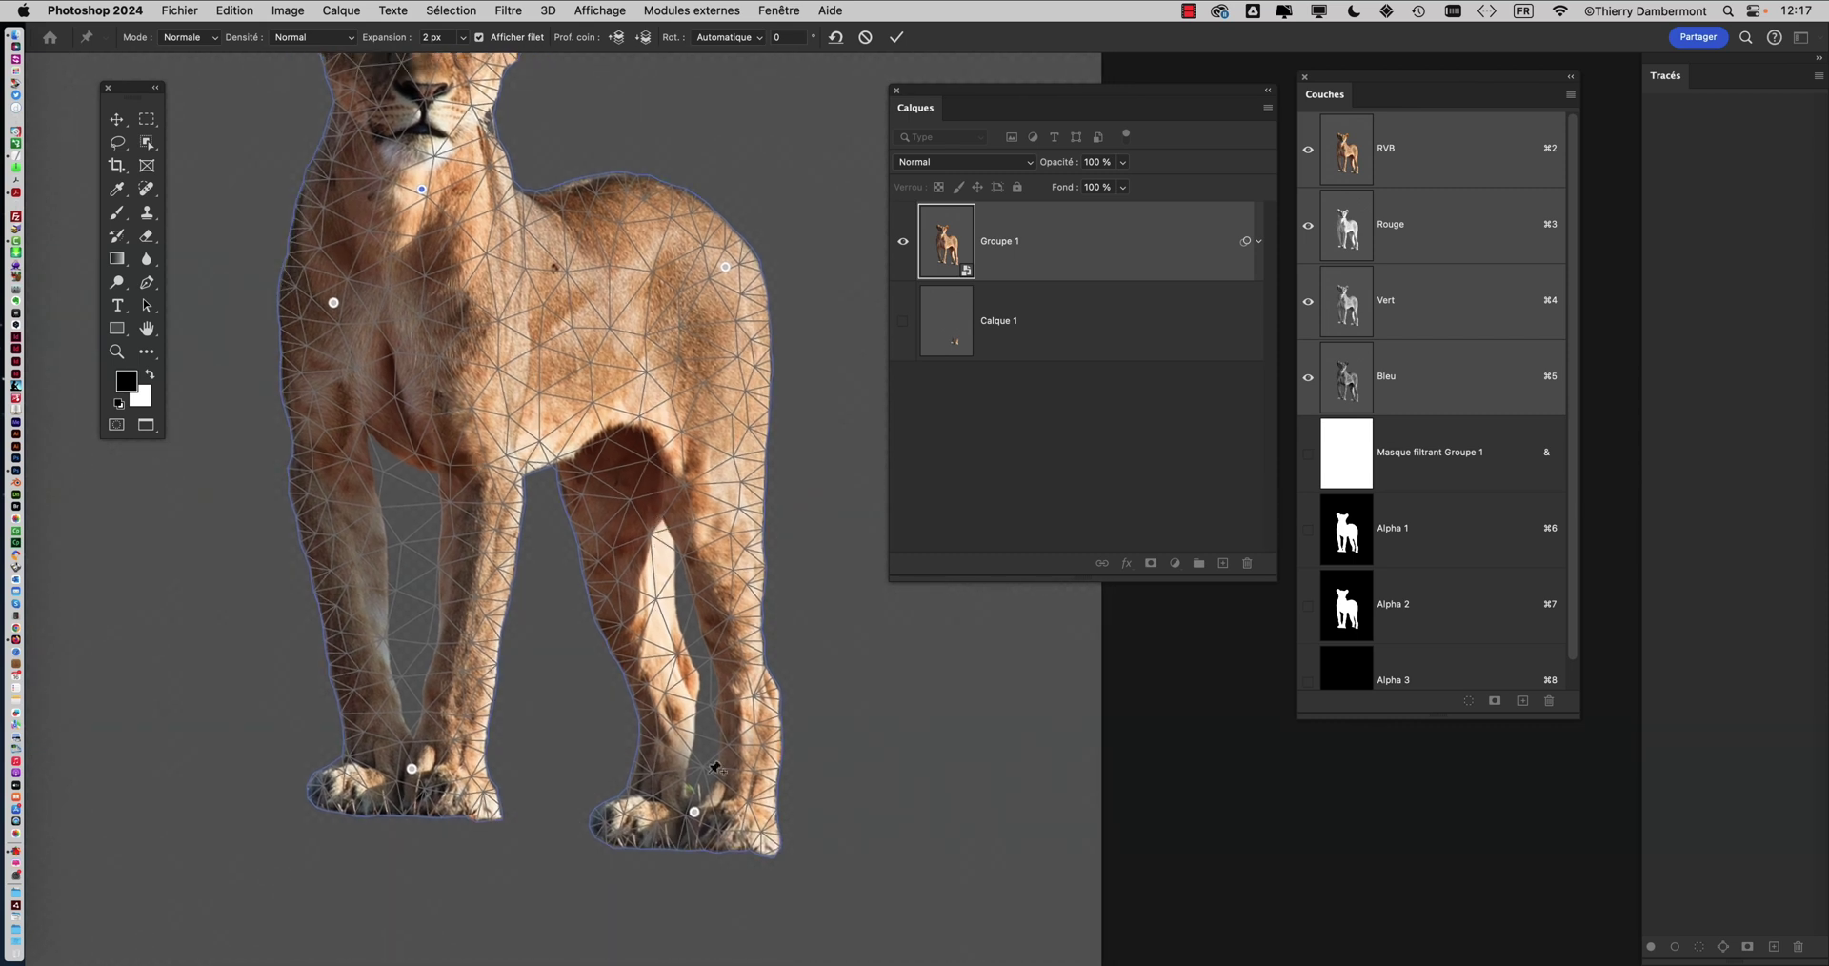
left_click(656, 428)
left_click(414, 442)
Raise the hind-paw pin to bring the hind paws level with the front paws, with the pin's rotation at -4°
left_click_drag(694, 812, 710, 775)
scroll(613, 682, "down", 2)
scroll(613, 682, "down", 2)
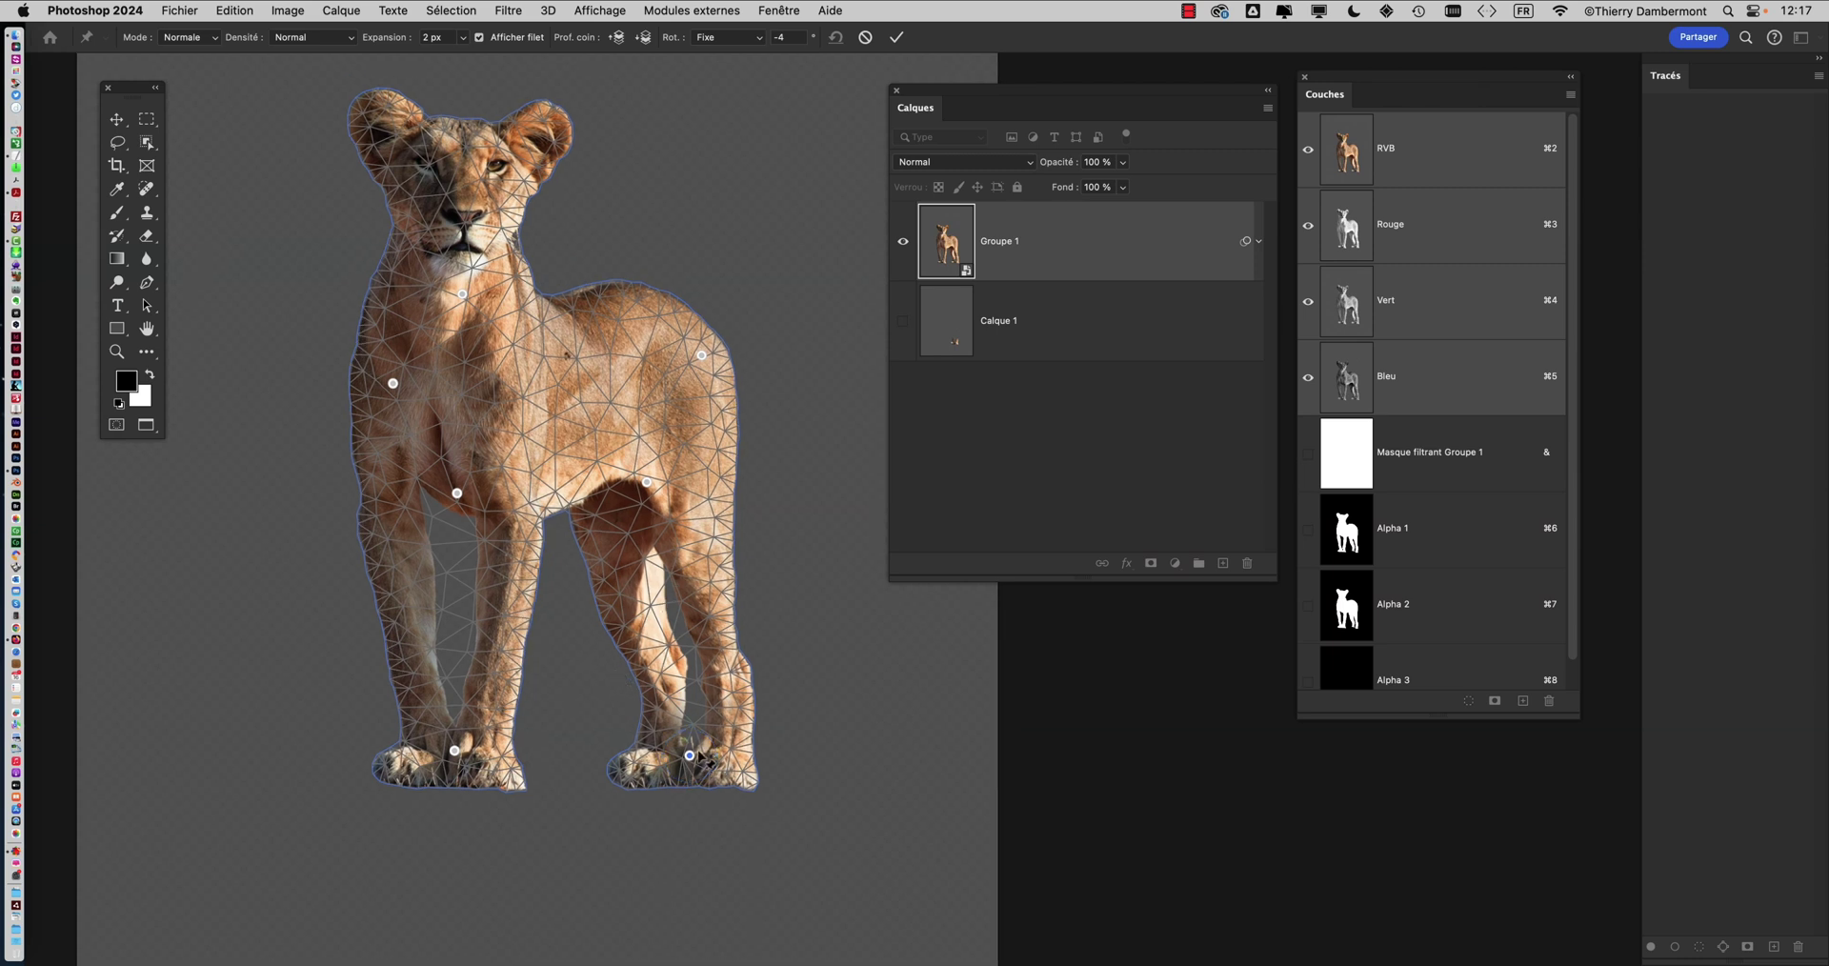
left_click_drag(689, 758, 686, 753)
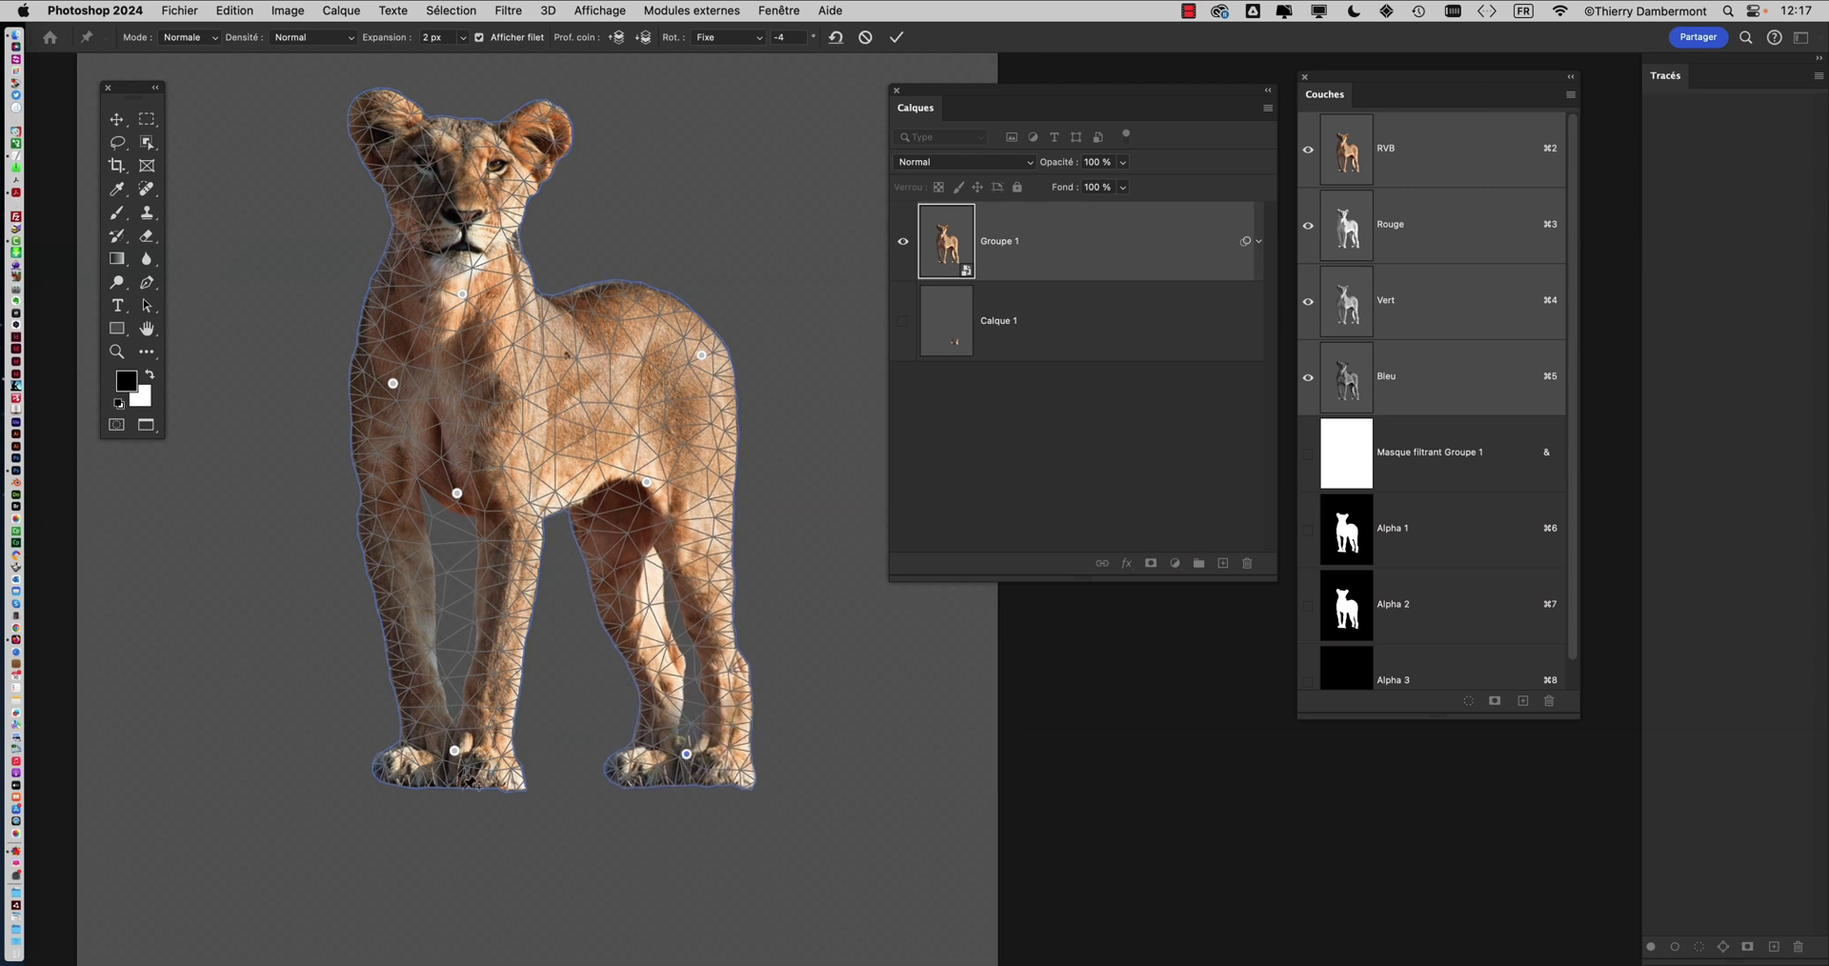
Rotate the pin between the front paws to -5°
scroll(407, 760, "up", 2)
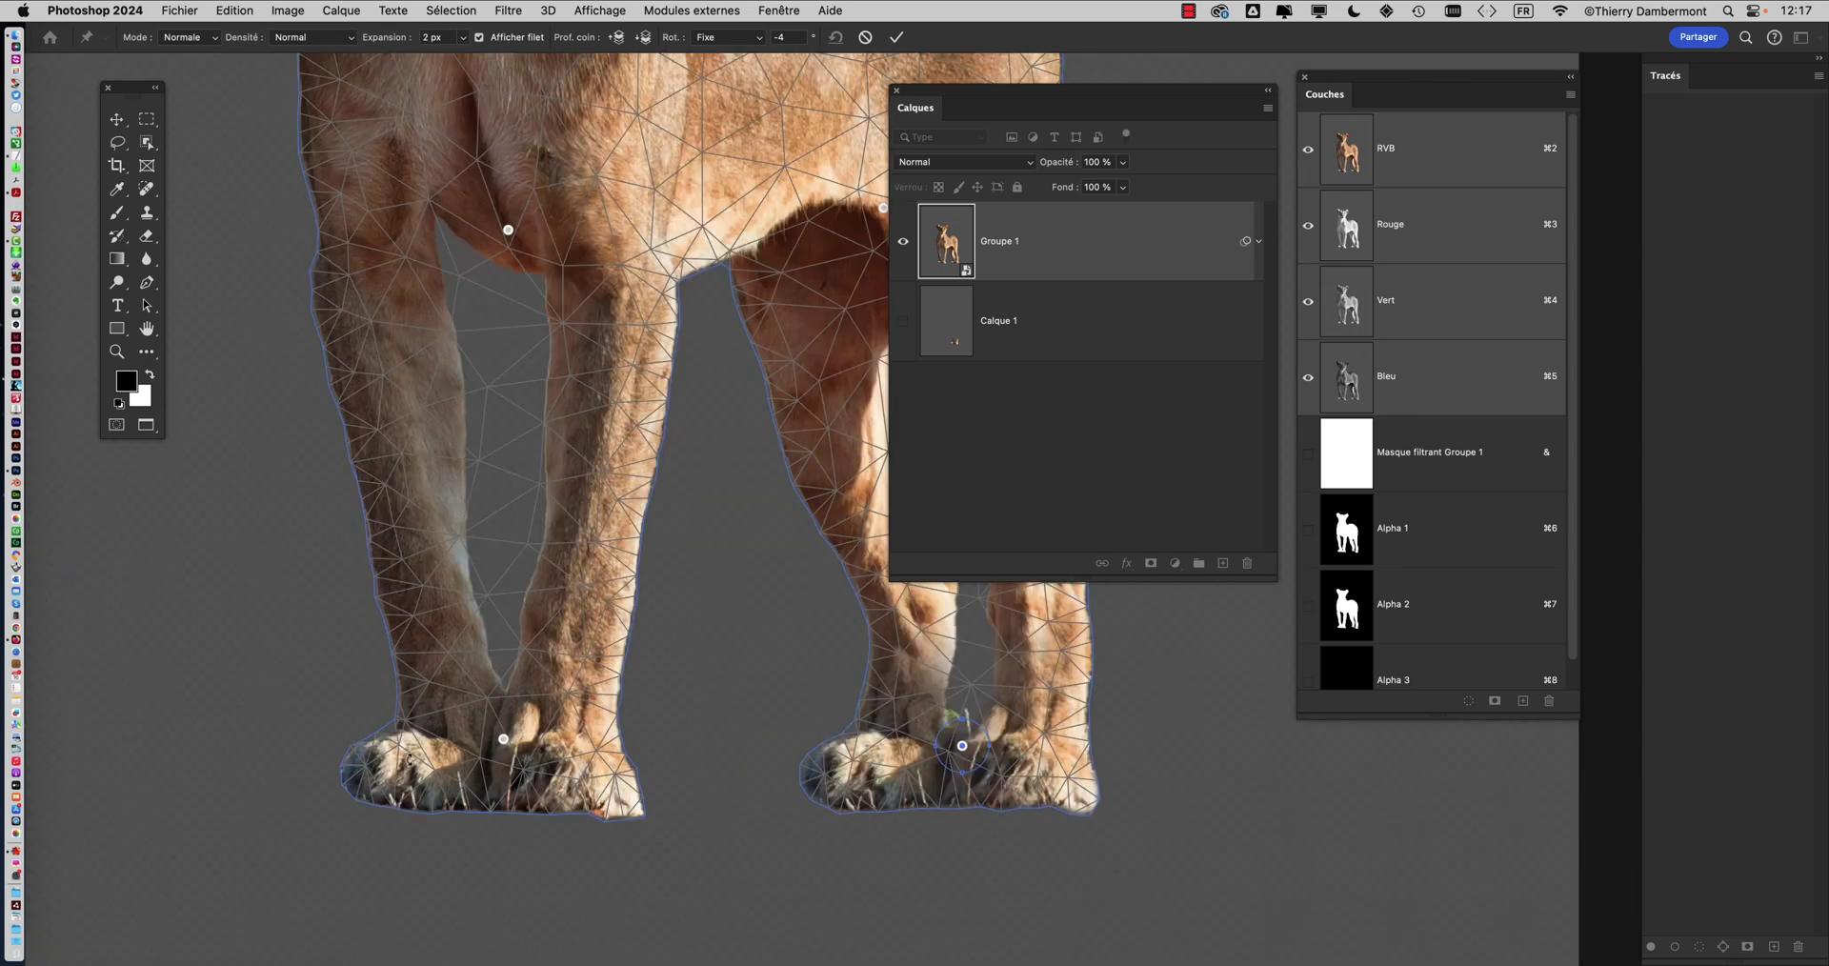
left_click_drag(490, 760, 476, 629)
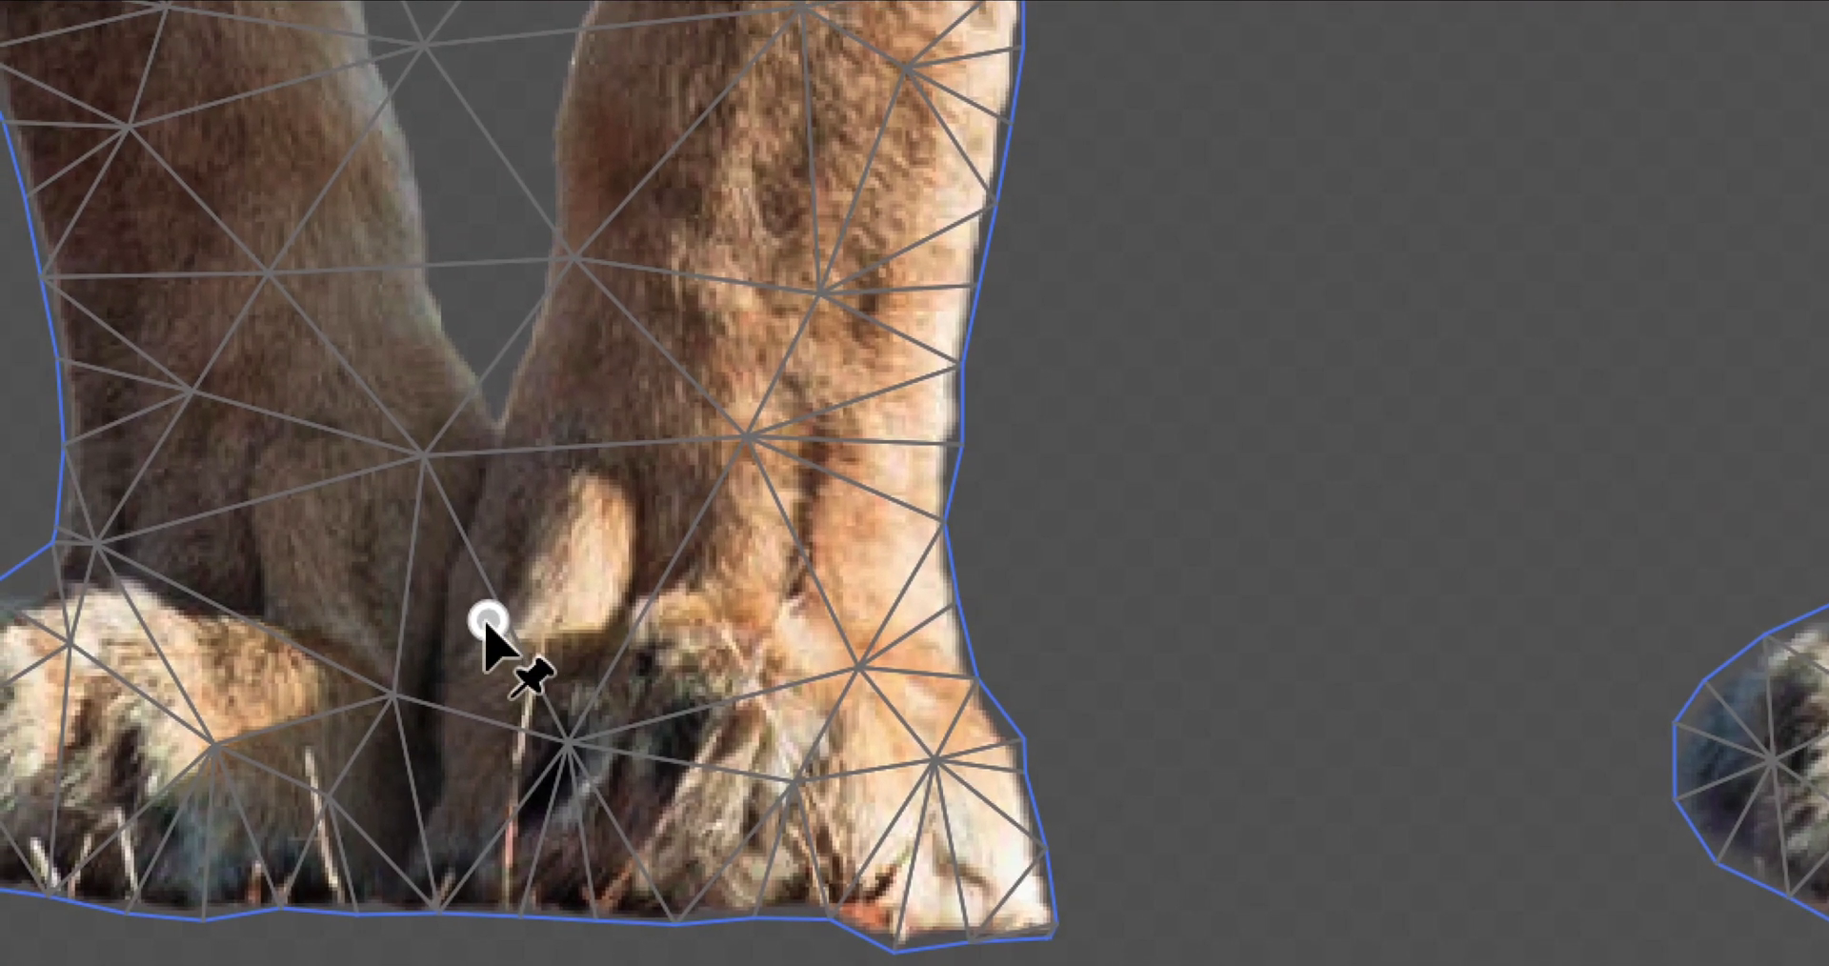
left_click(431, 567)
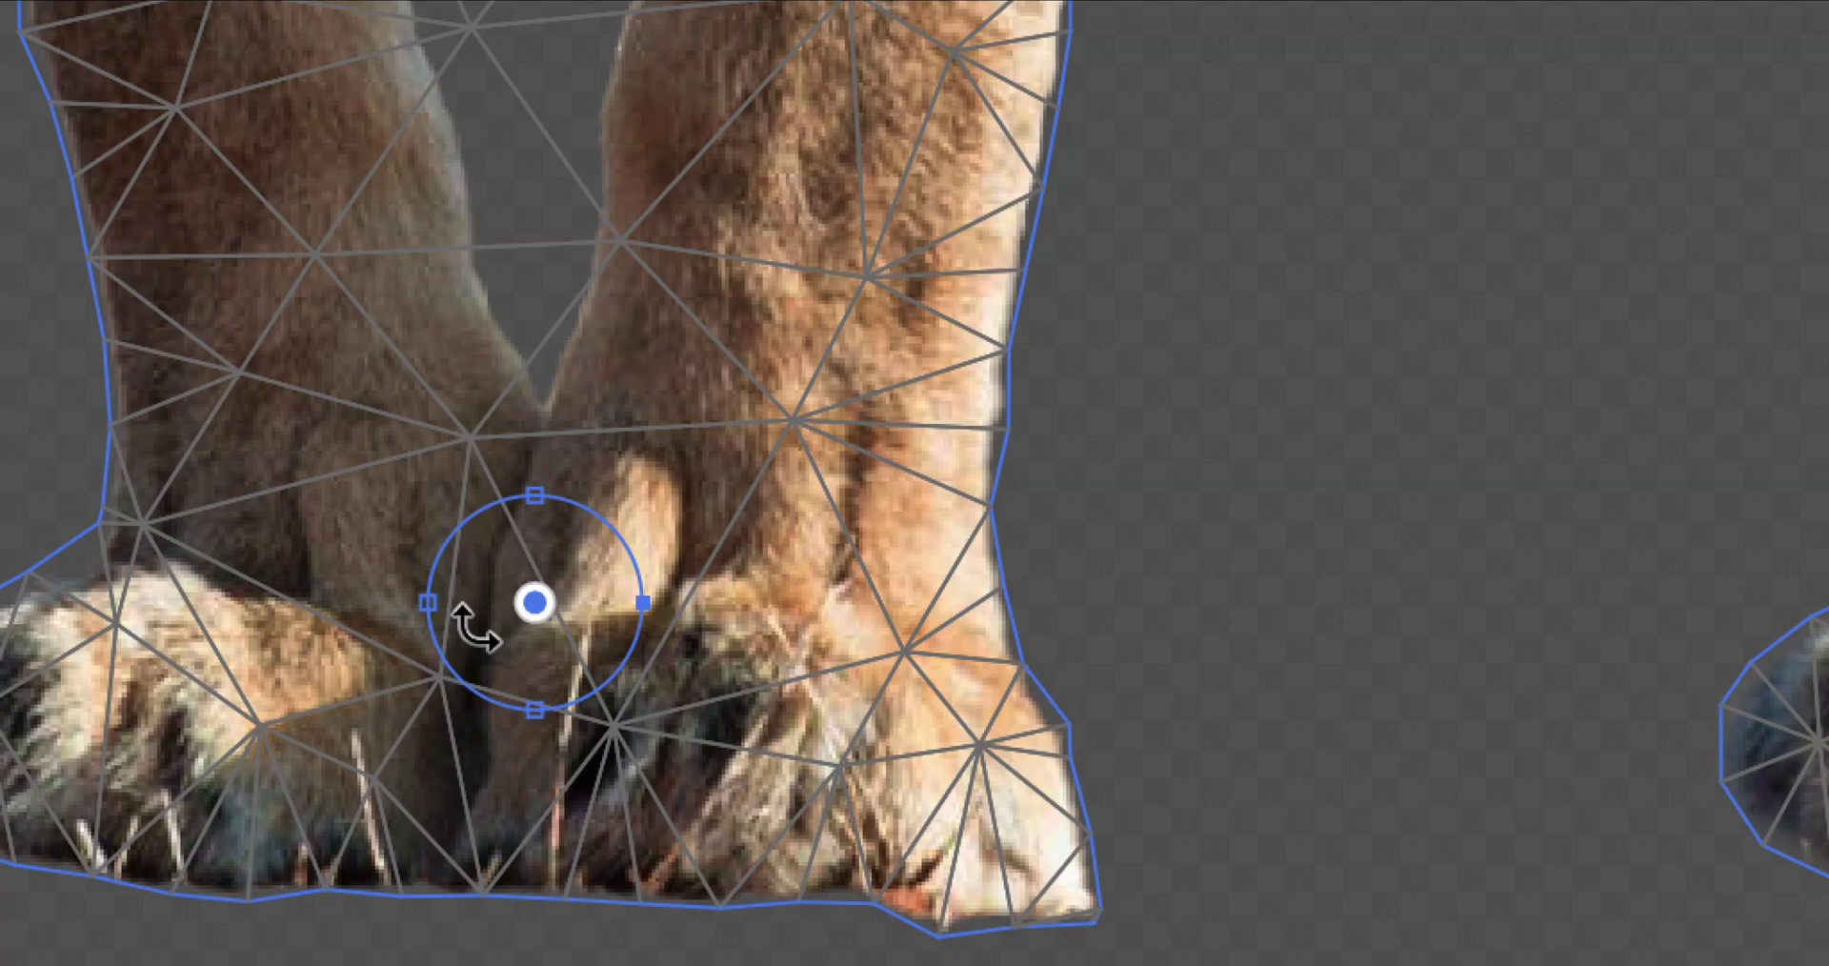
left_click_drag(476, 629, 483, 630)
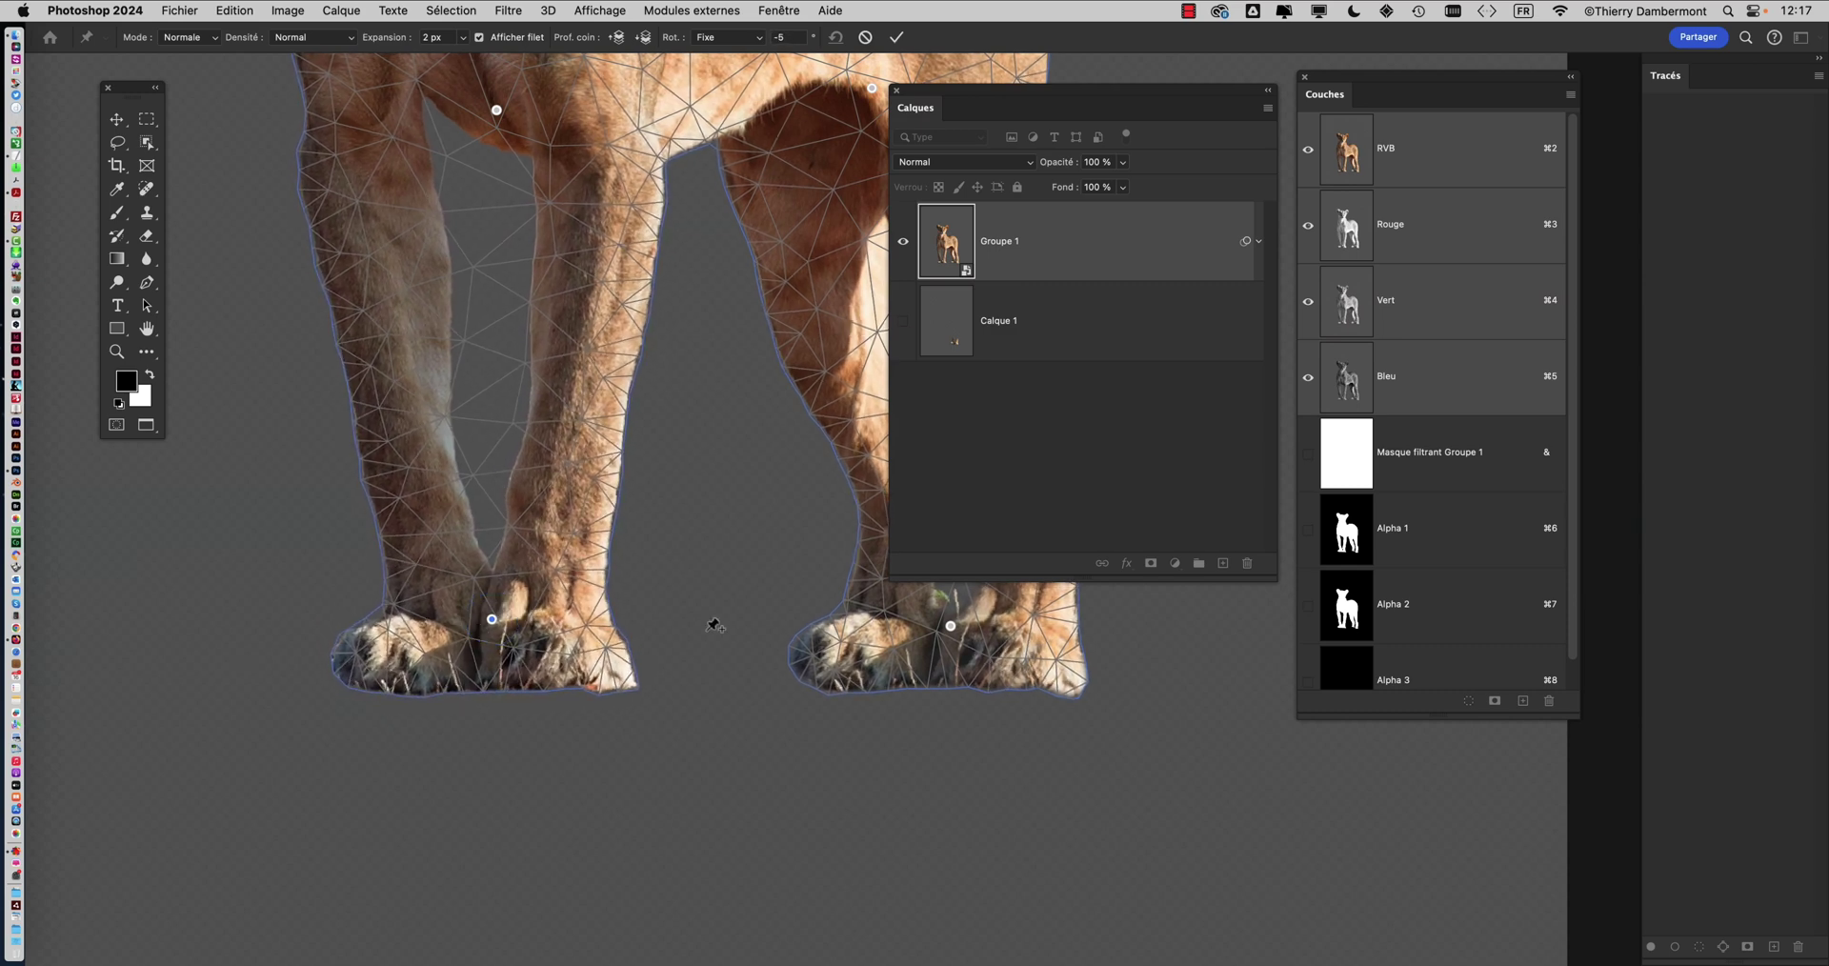
Rotate the pin between the hind paws to -2°
left_click_drag(715, 625, 523, 645)
scroll(533, 602, "up", 5)
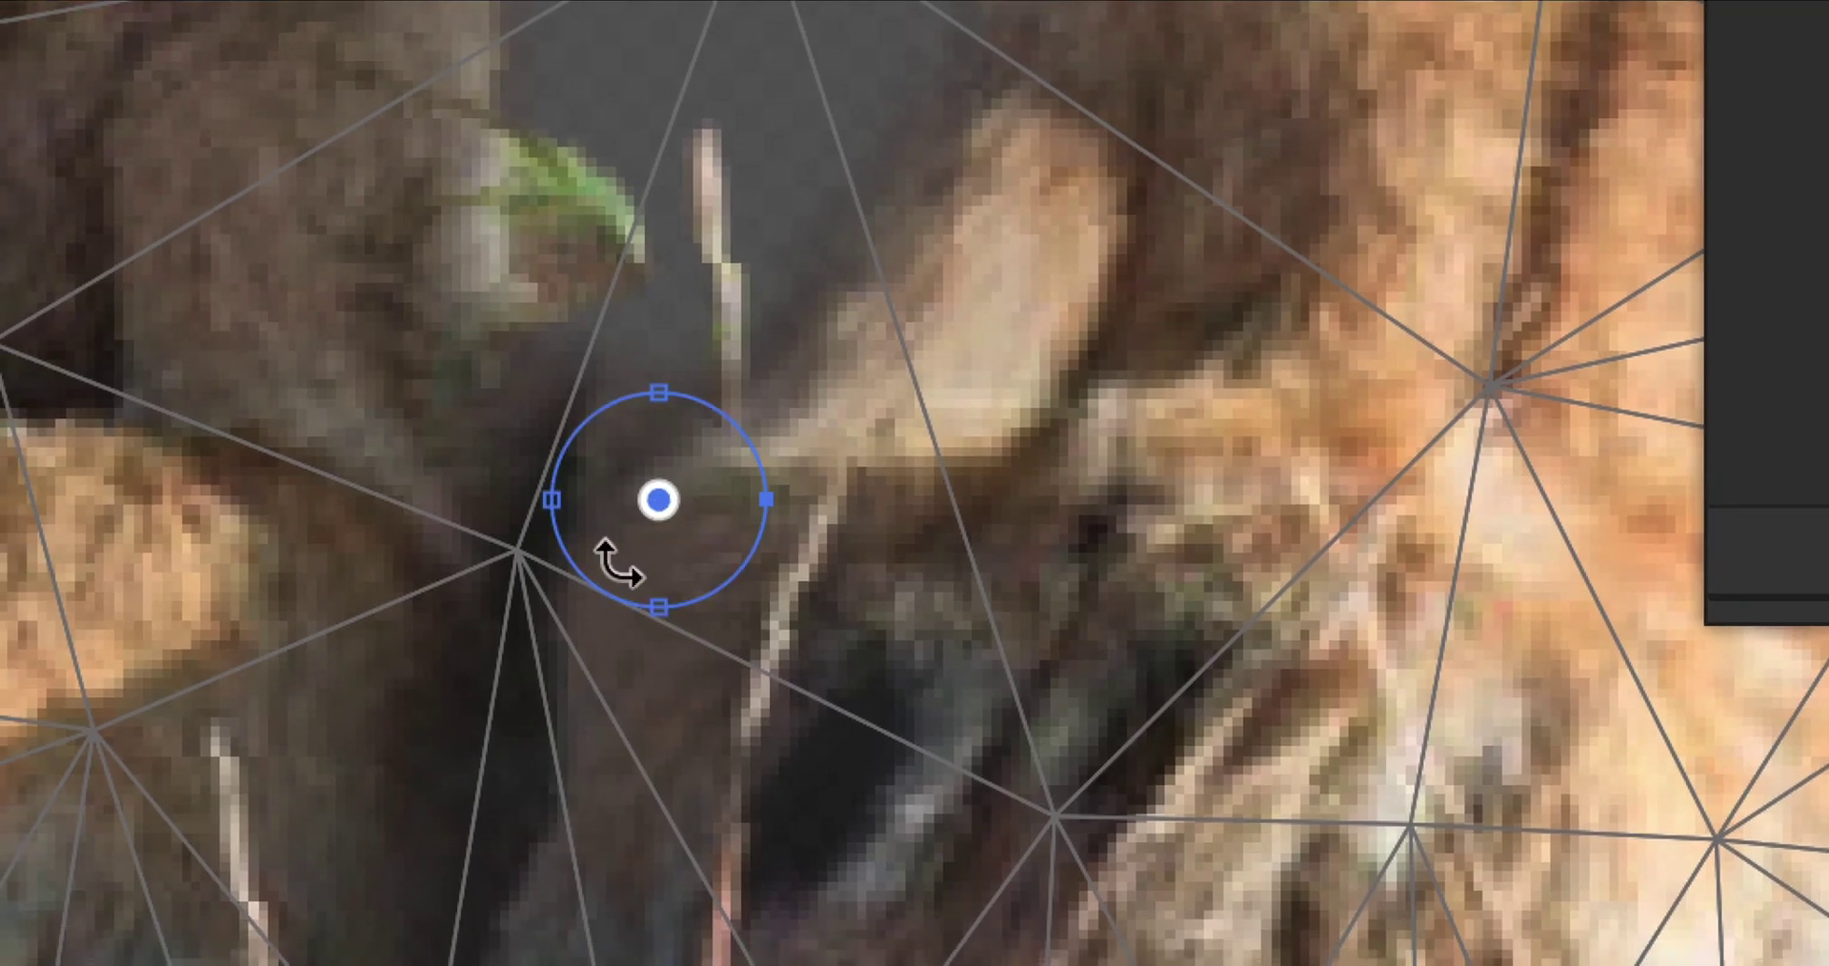
left_click_drag(590, 608, 614, 564)
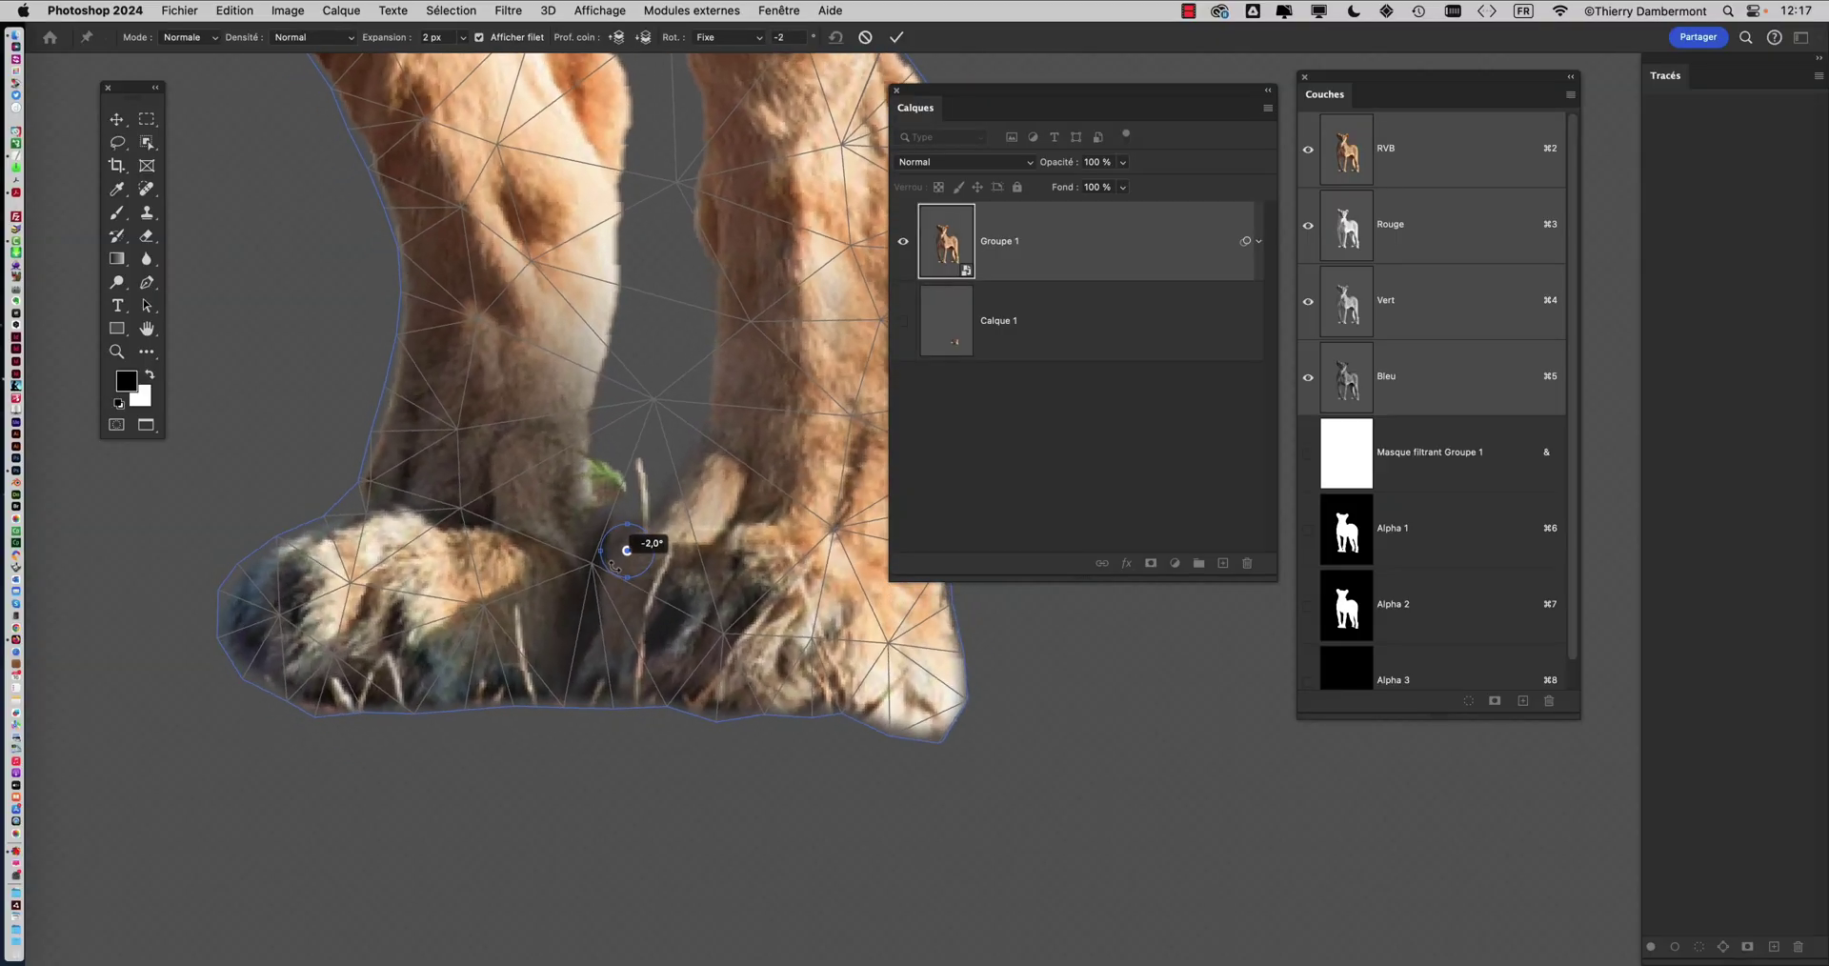
scroll(627, 550, "down", 3)
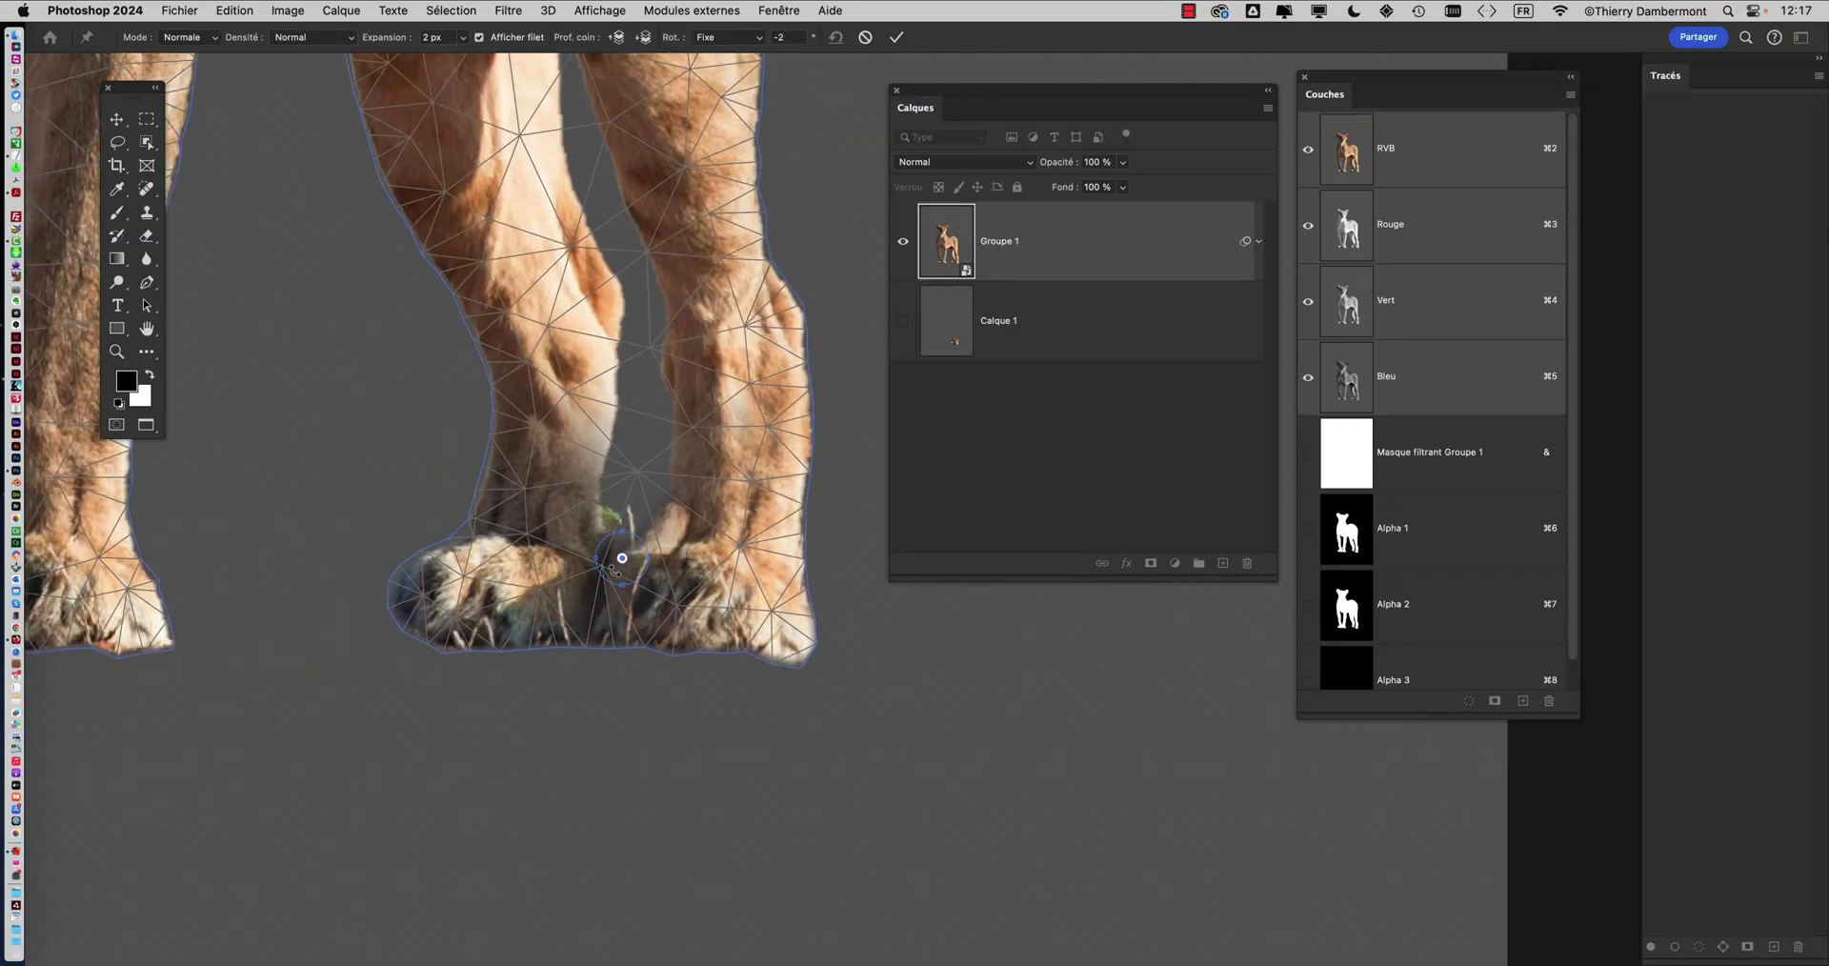
scroll(614, 569, "down", 5)
Move the layers panel off the lioness, add pins at the base of her neck and on her back, and lower the back's contour
left_click_drag(491, 476, 653, 911)
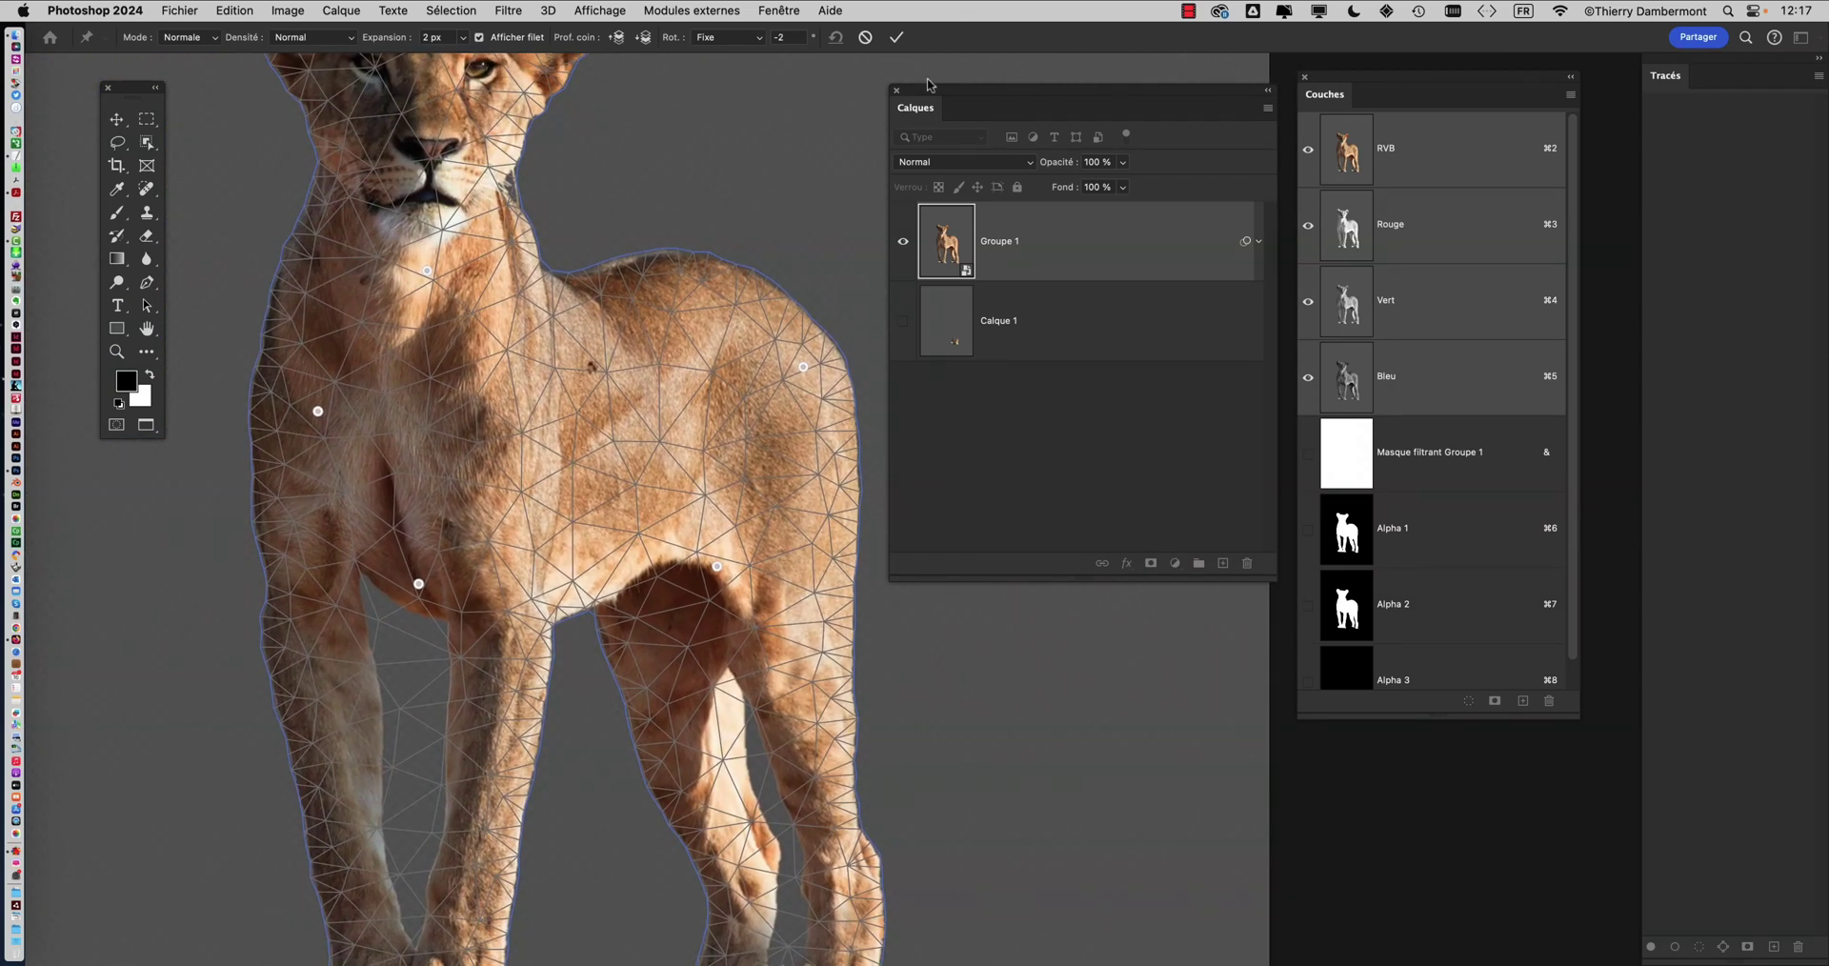
left_click_drag(929, 84, 1110, 85)
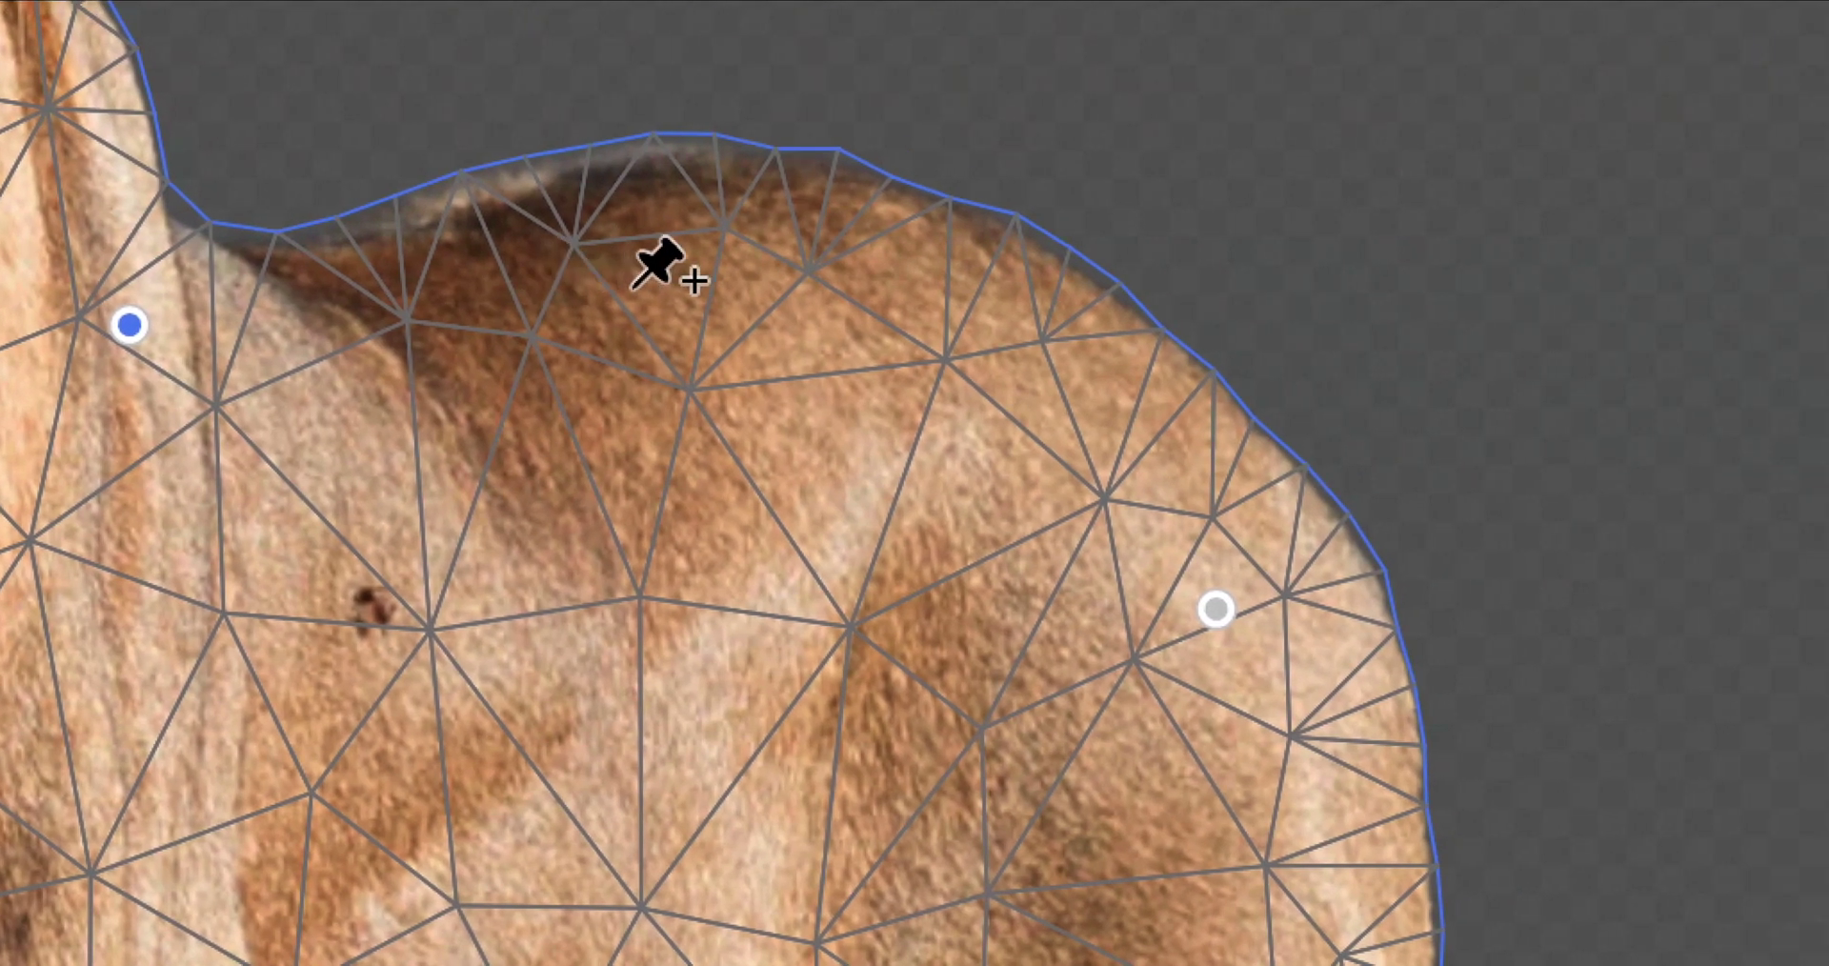
left_click(1083, 244)
left_click_drag(1083, 244, 1078, 329)
left_click_drag(640, 296, 641, 310)
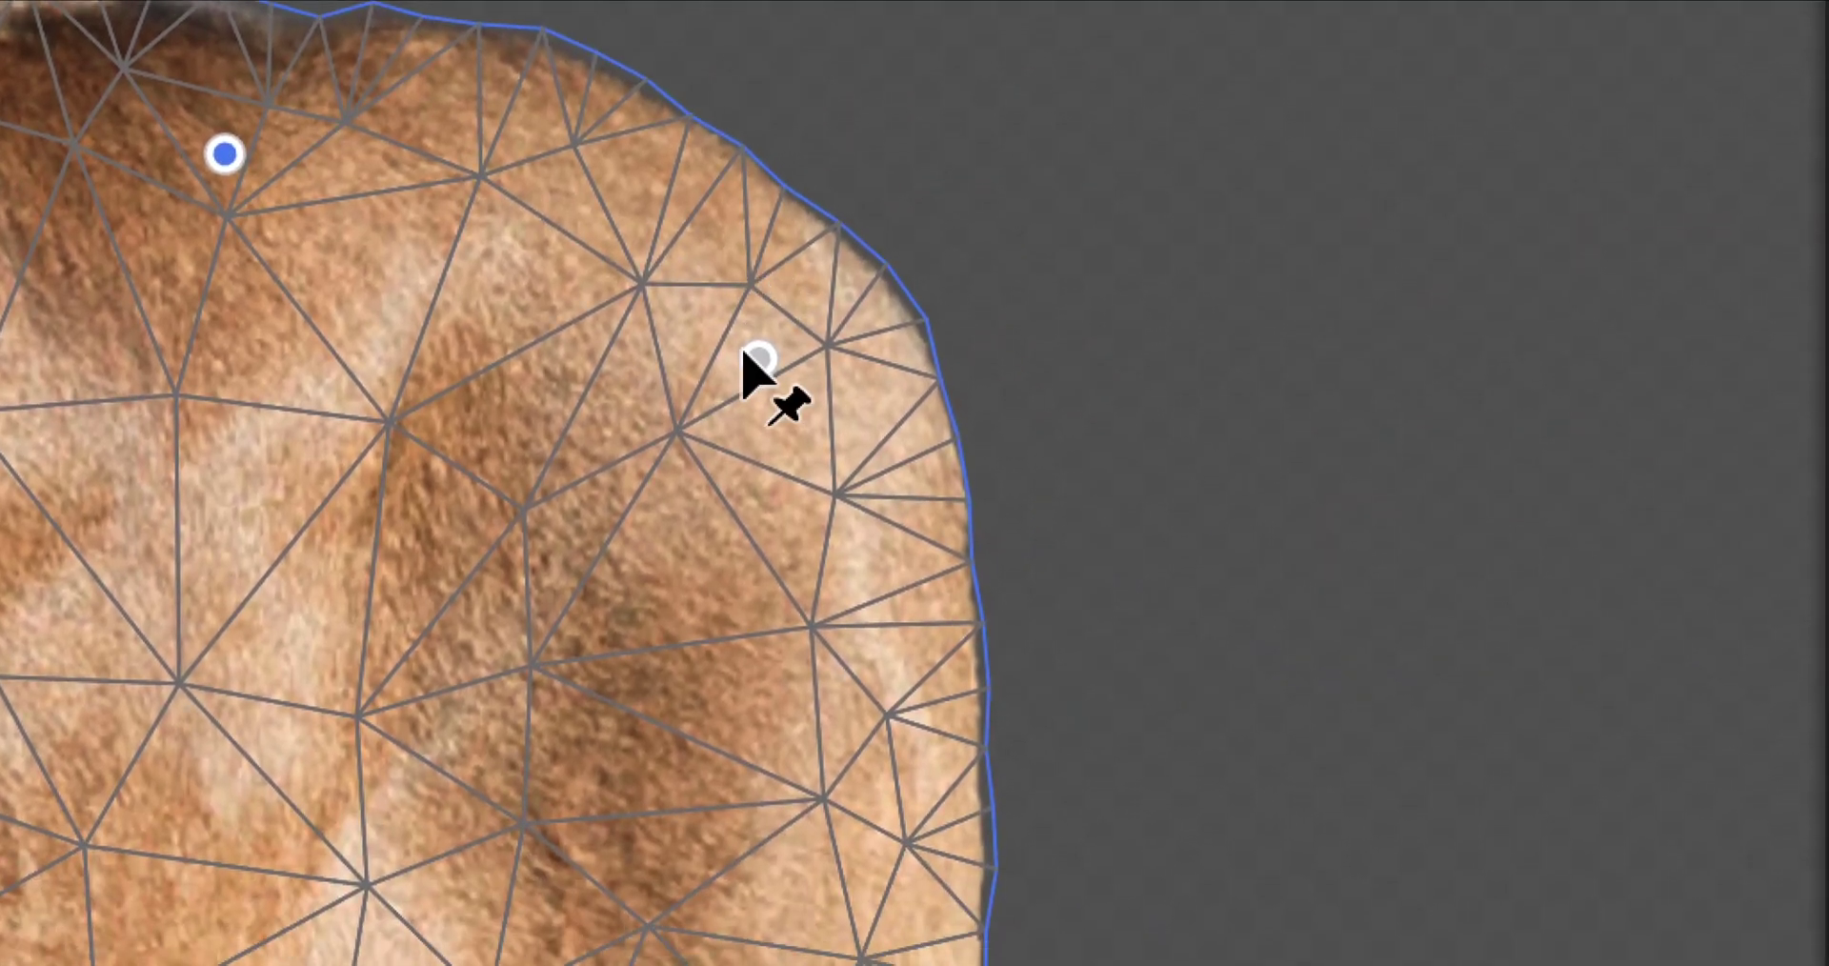
Pull the rump pin down and inward and lower the back pin to slim the lioness's hindquarters
left_click(750, 352)
left_click_drag(750, 352, 773, 514)
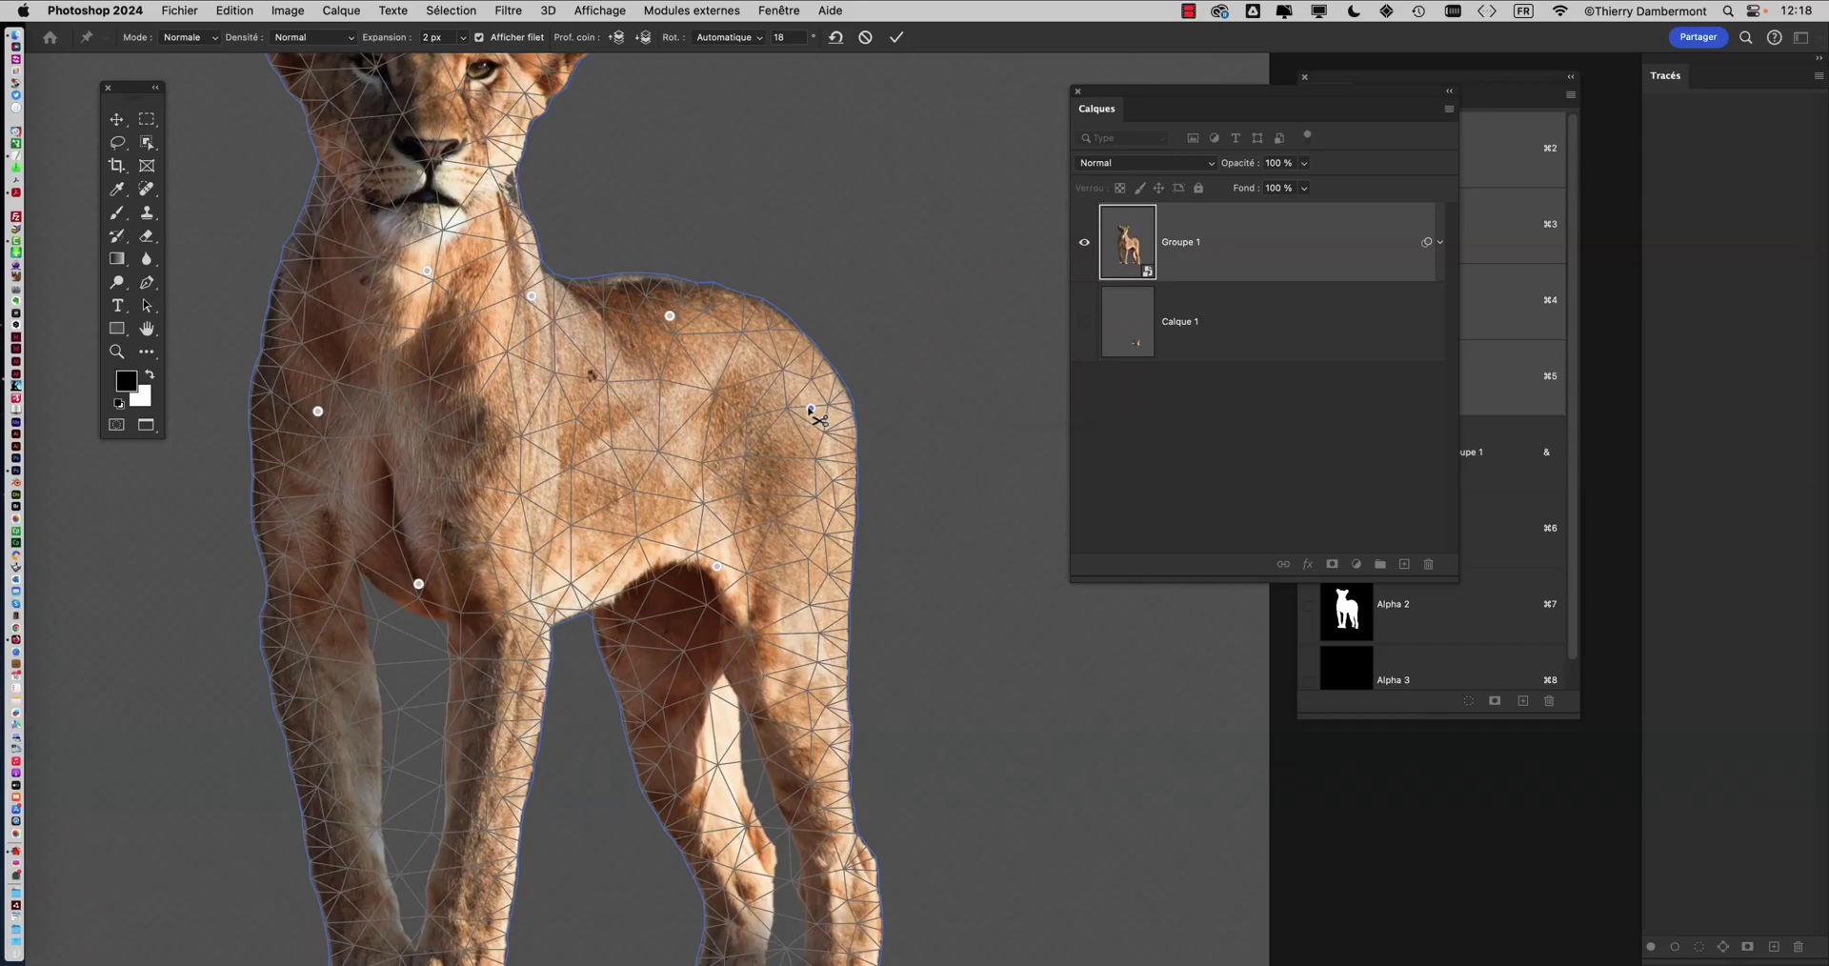
left_click_drag(809, 412, 805, 417)
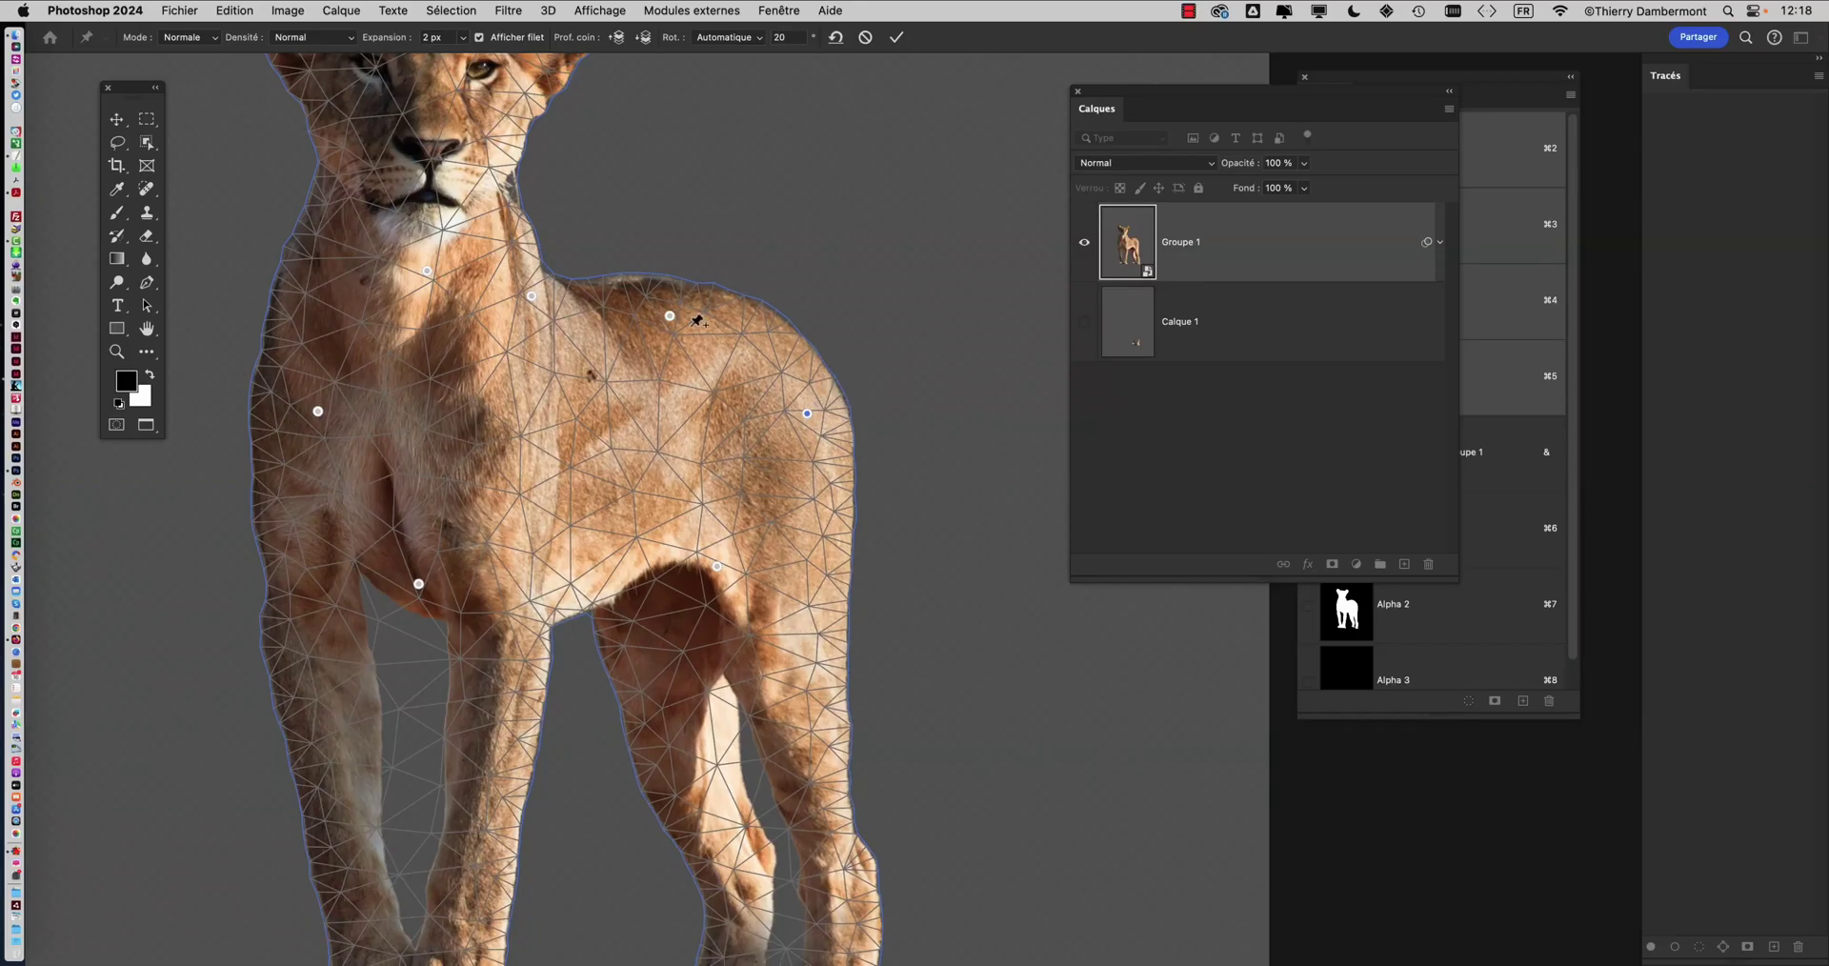
left_click_drag(669, 320, 665, 324)
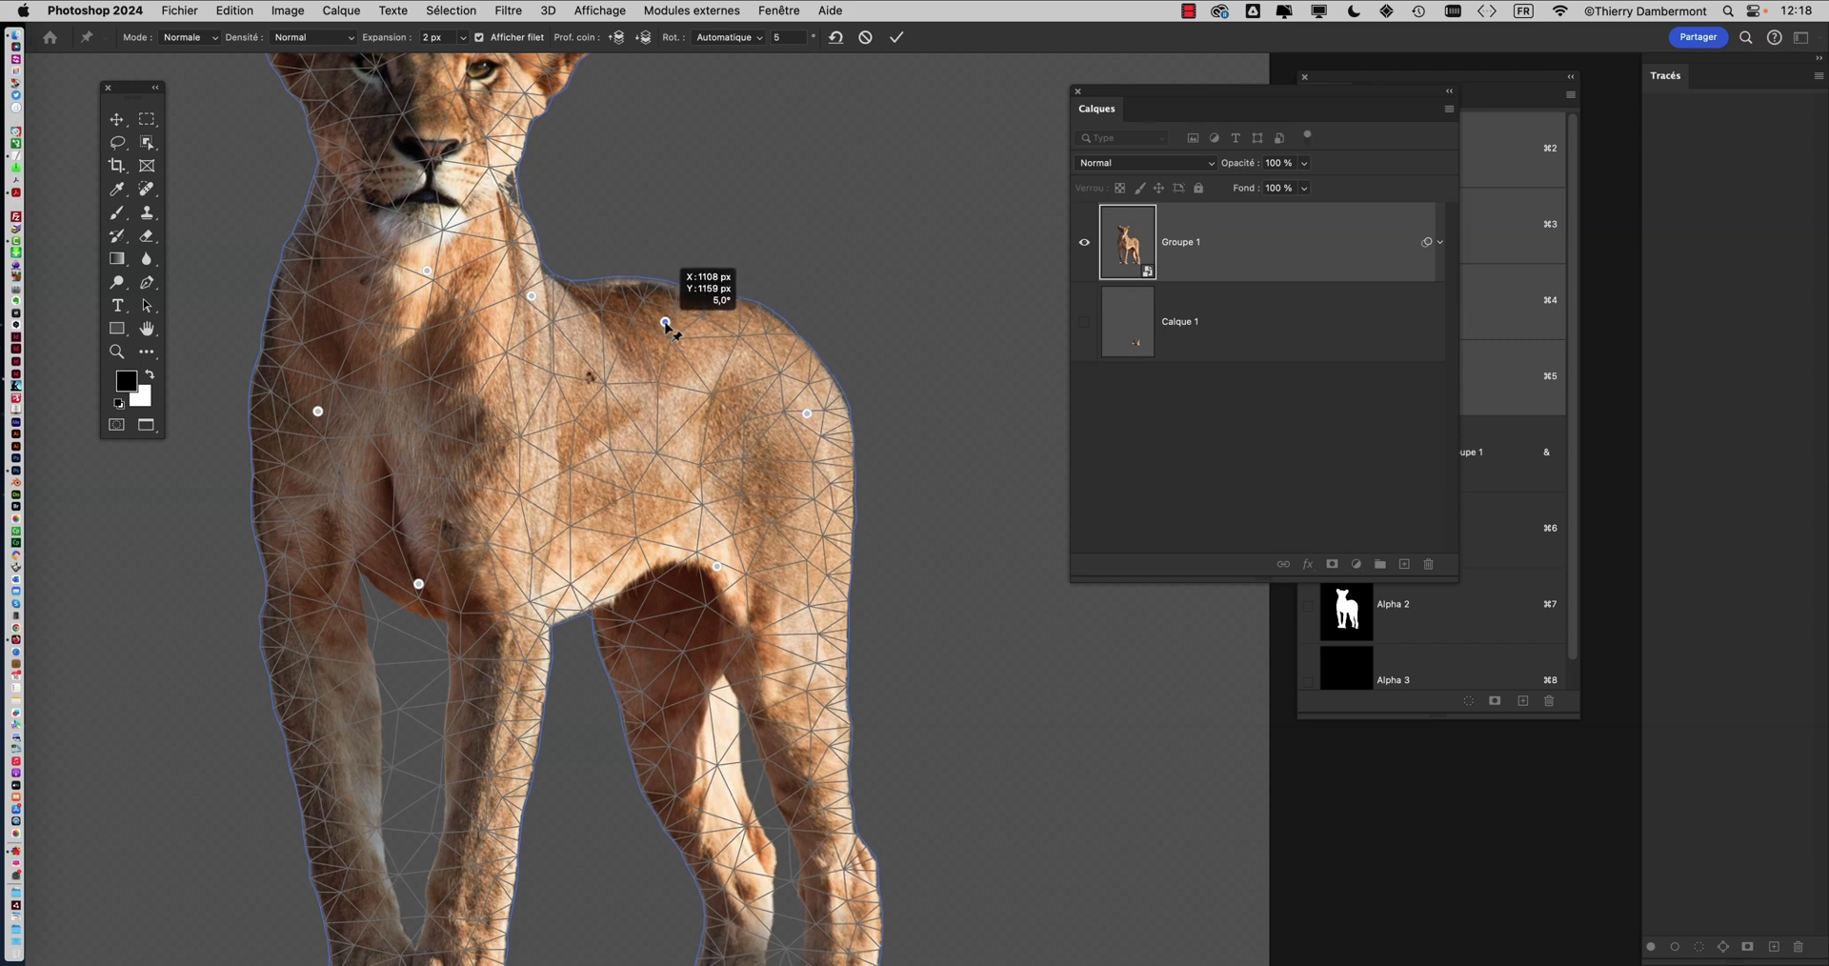
mouse_move(809, 415)
left_mouse_down()
mouse_move(815, 393)
mouse_move(792, 436)
mouse_move(832, 375)
mouse_move(796, 414)
left_mouse_up()
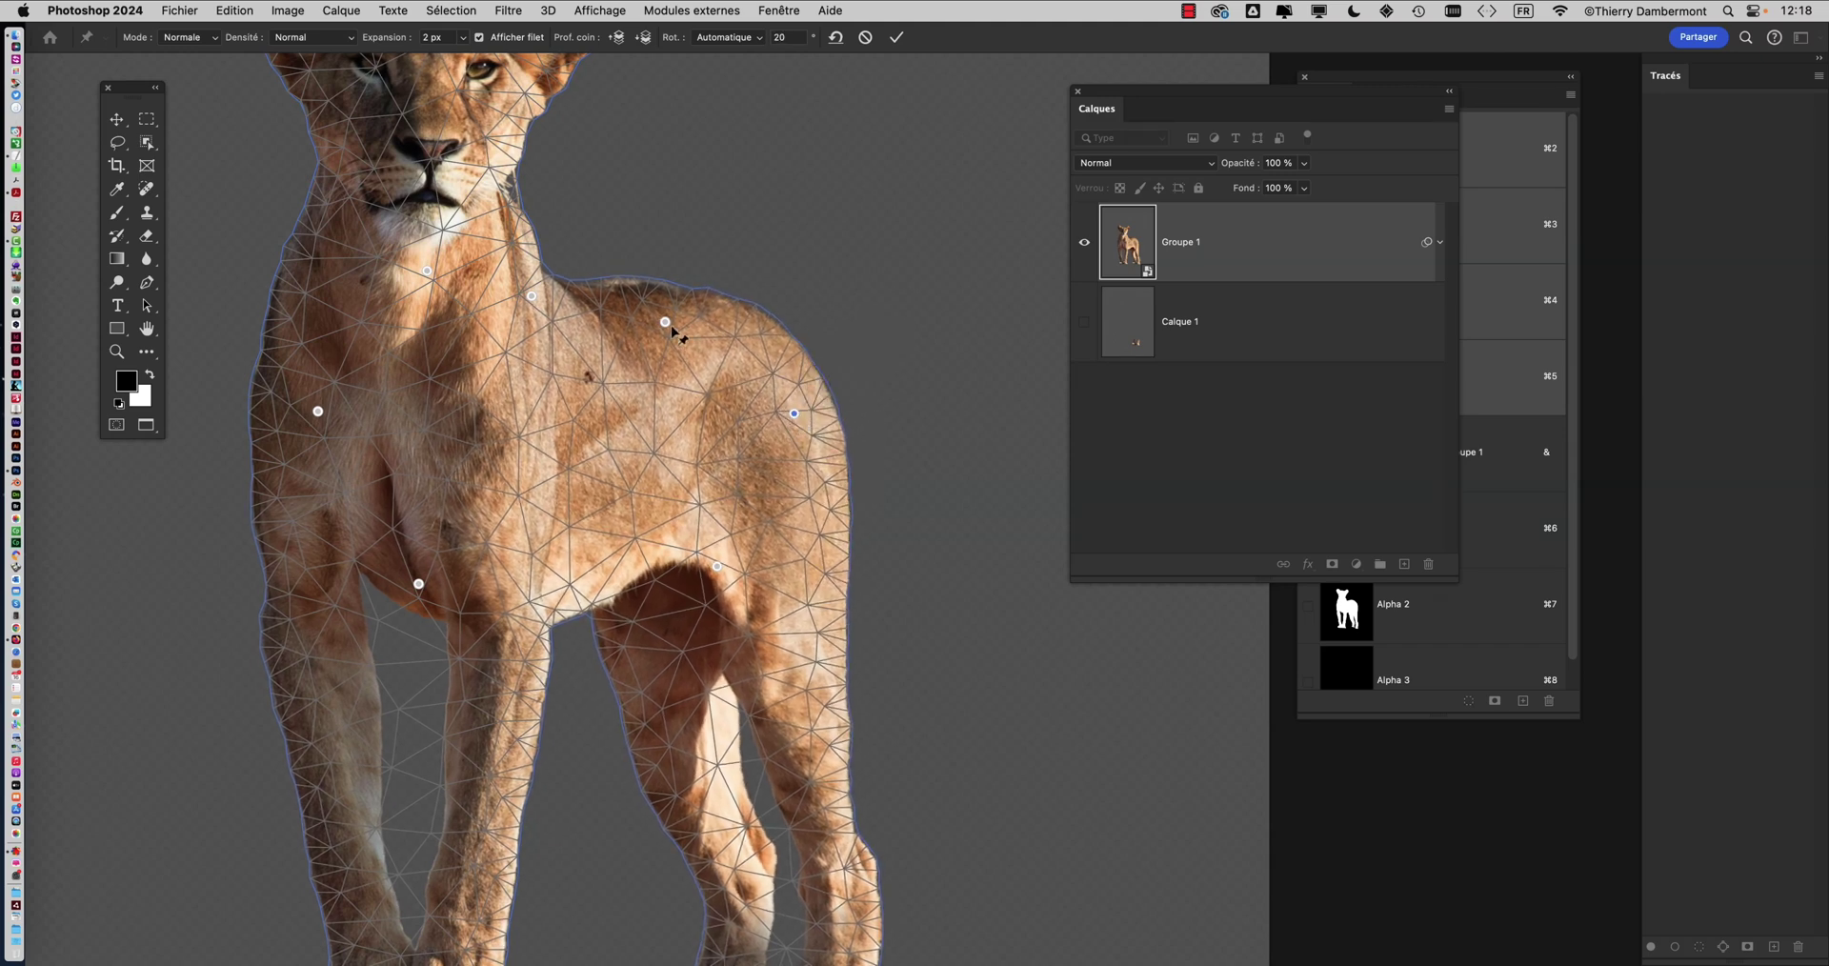
Move the shoulder pin inward to narrow the front of the body, with its rotation at -5°
left_click(530, 296)
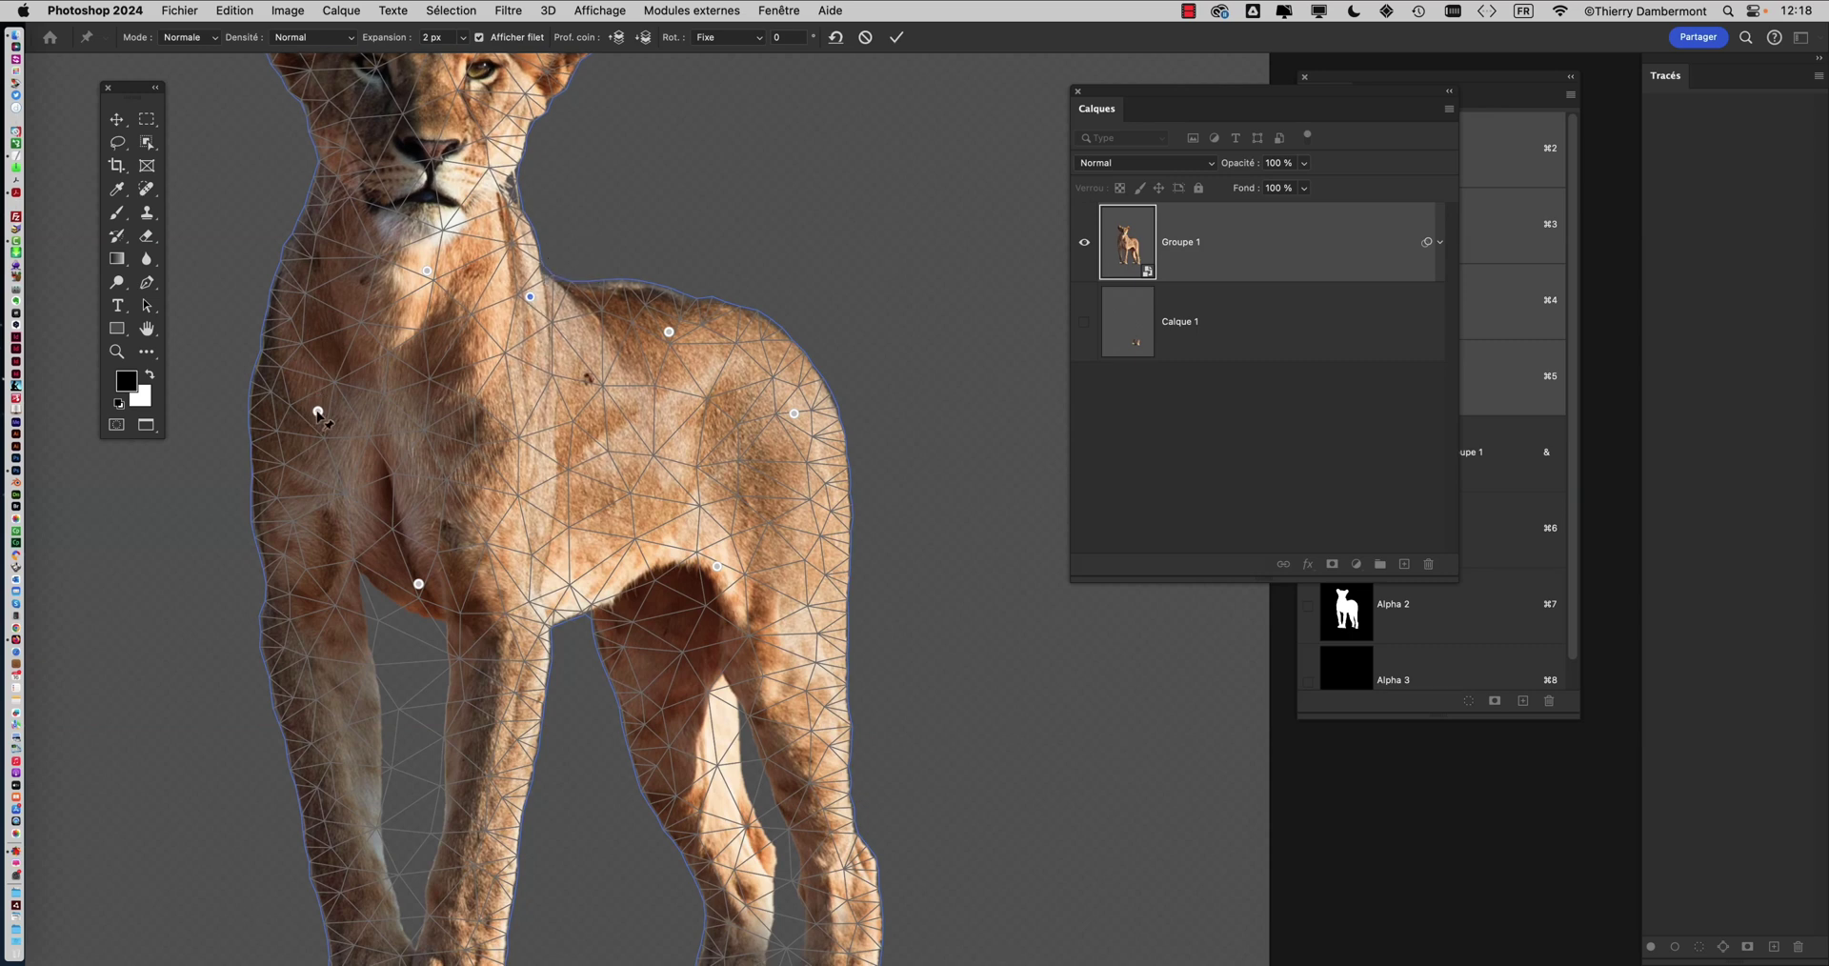
left_click_drag(318, 412, 354, 426)
scroll(354, 437, "down", 1)
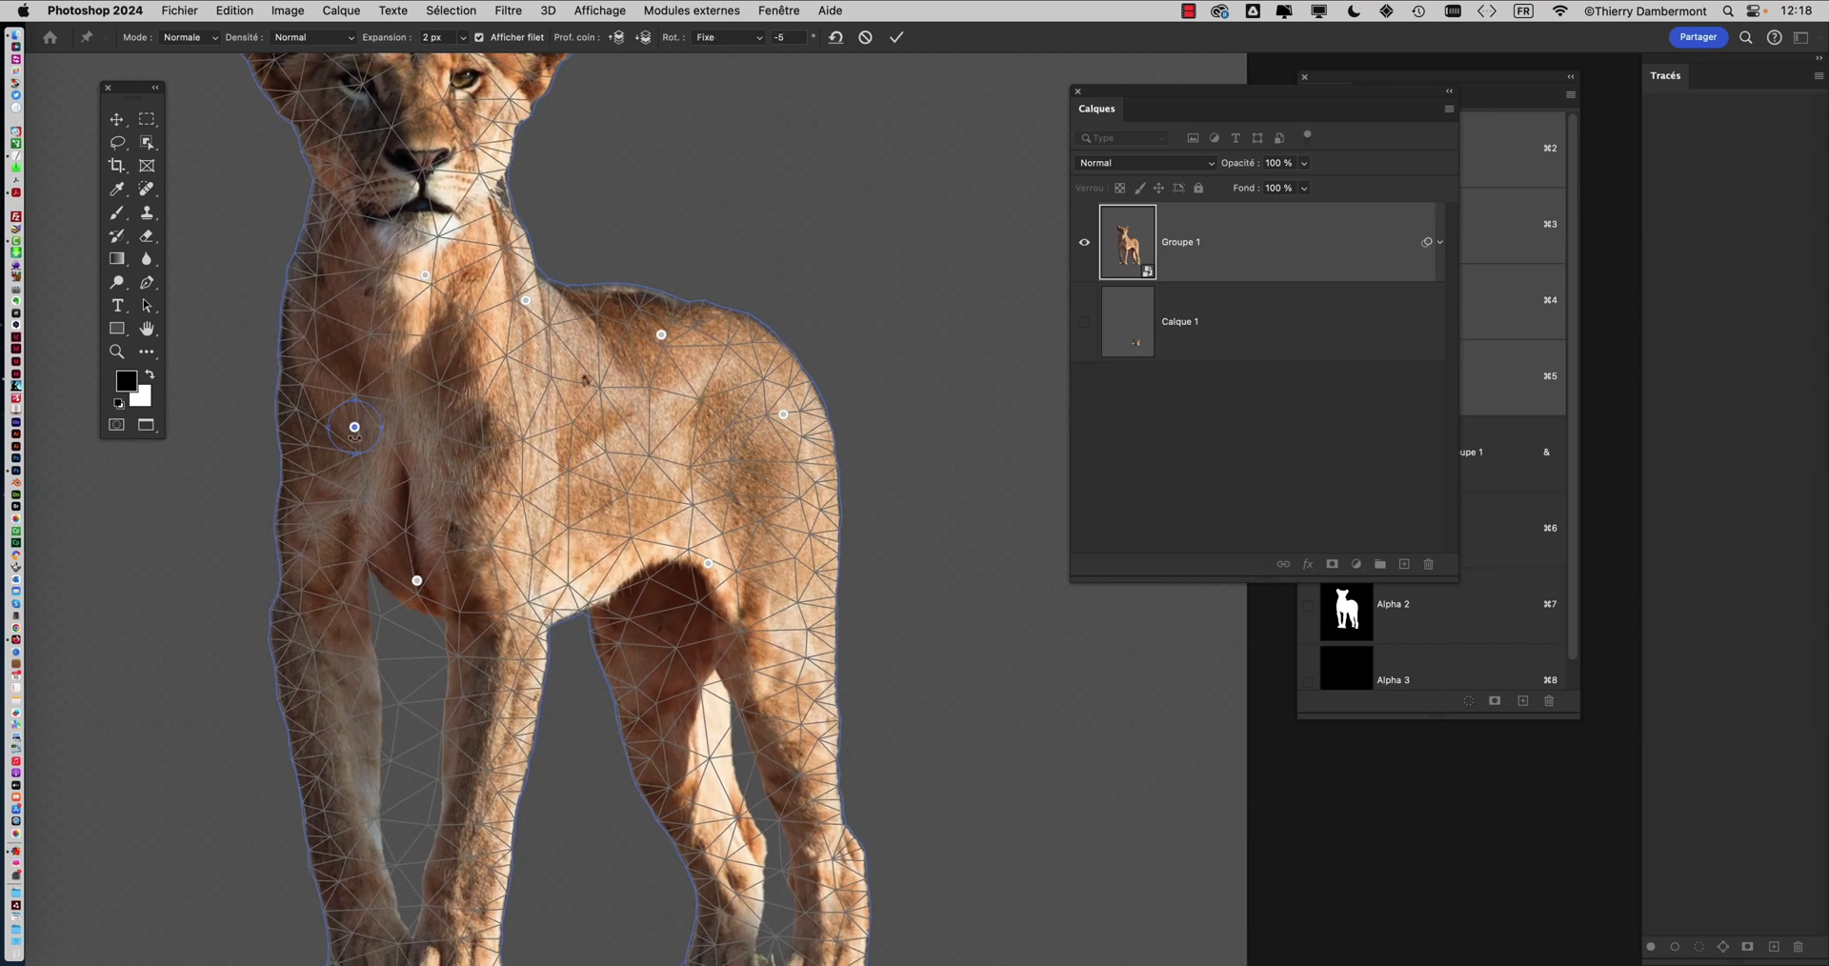
Add pins on the outer and inner edges of the shaded front leg, below the elbow
left_click_drag(345, 610, 403, 428)
scroll(352, 472, "up", 5)
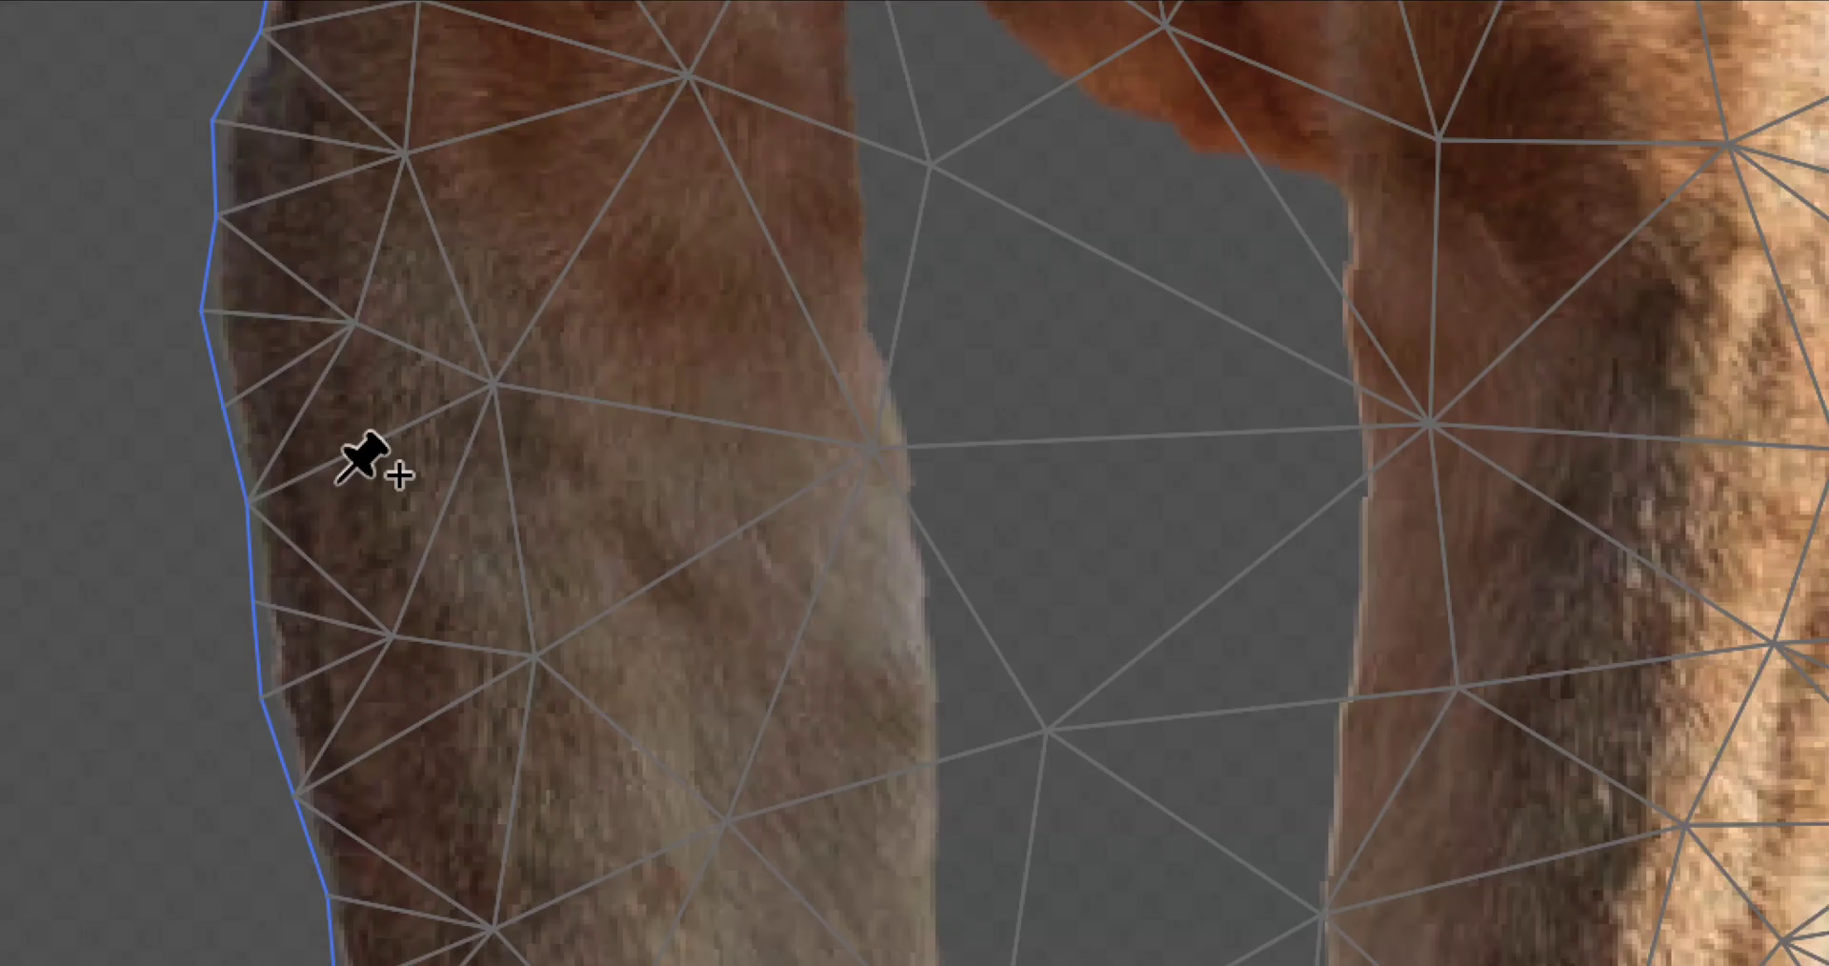
left_click(339, 482)
left_click(774, 442)
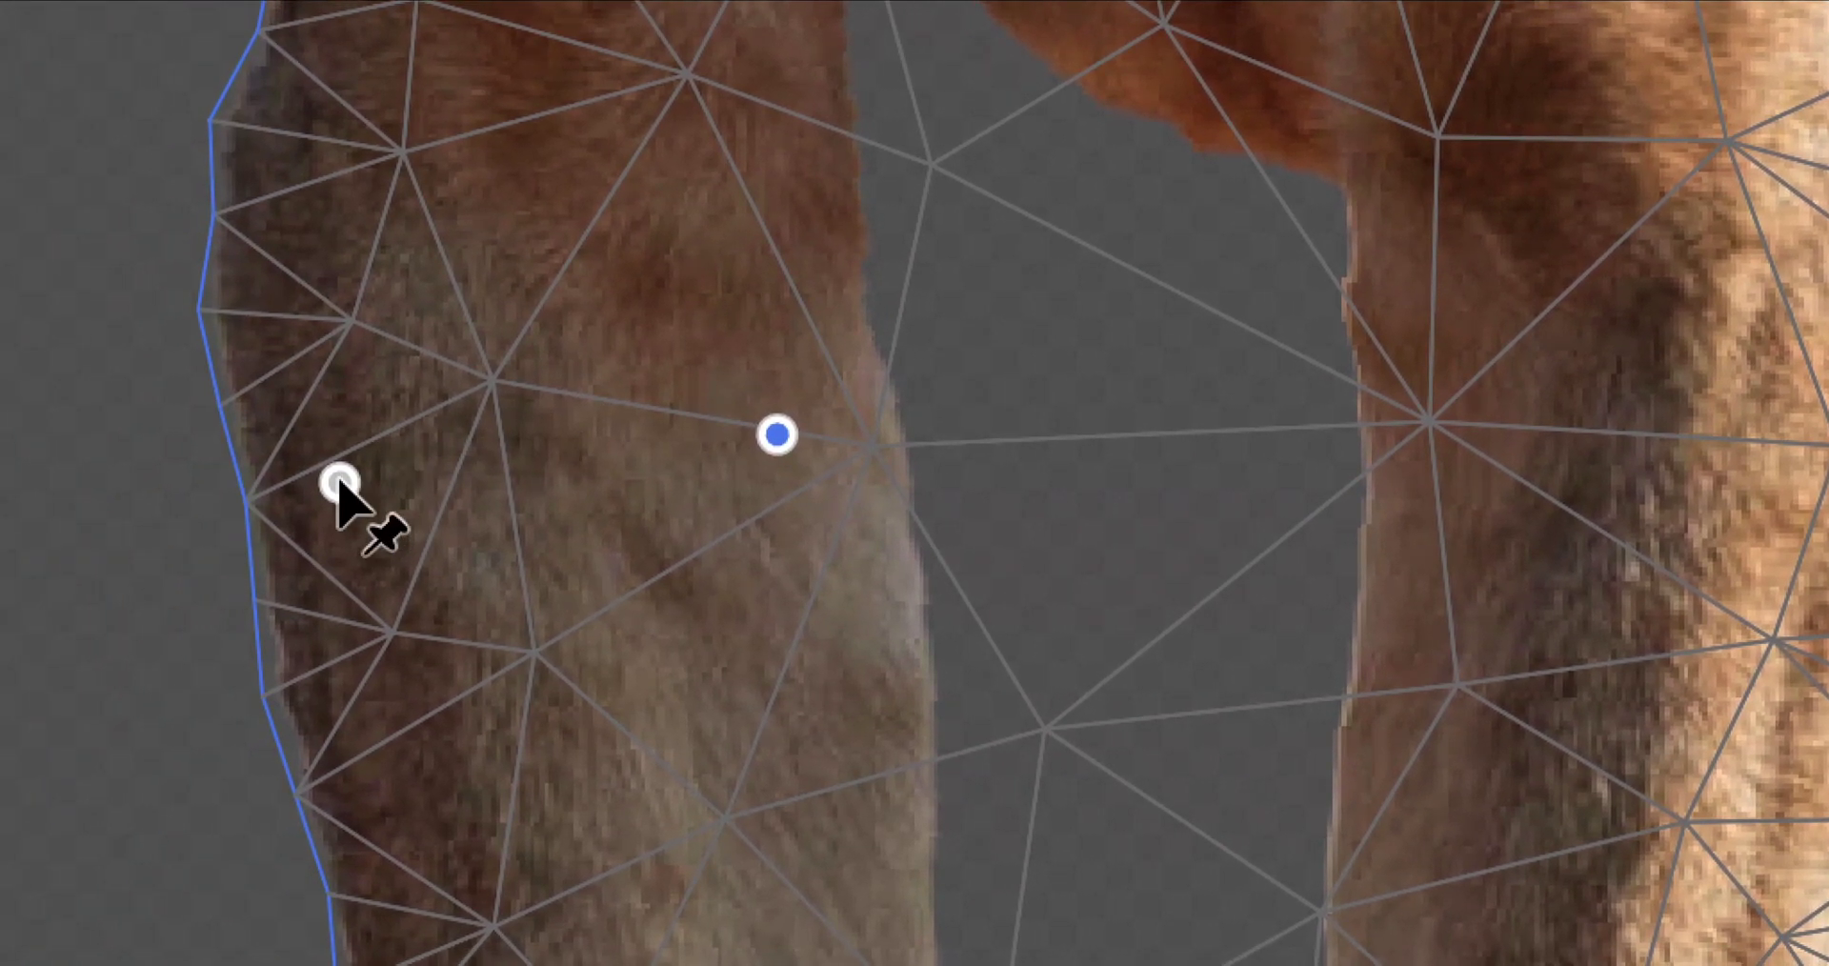
Try to slim the shaded front leg by moving its outer pin and an added elbow pin inward, and remove both pins
left_click_drag(57, 516, 144, 523)
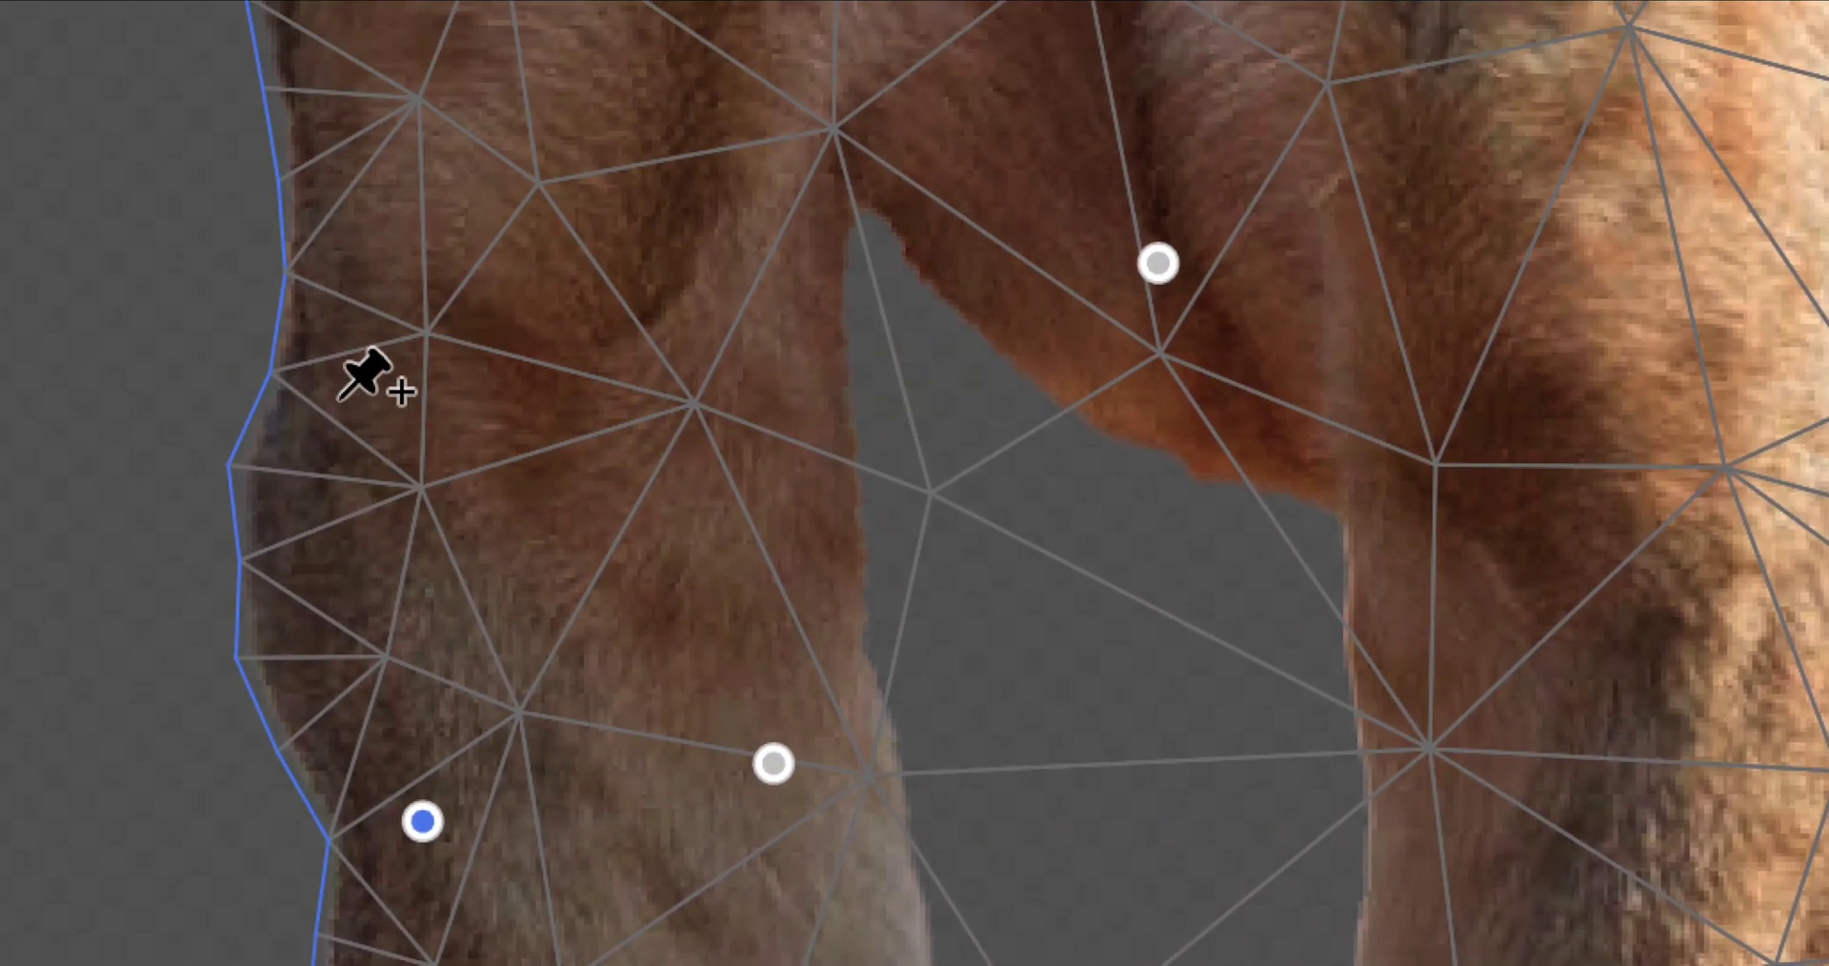
left_click(305, 62)
left_click_drag(345, 398, 372, 401)
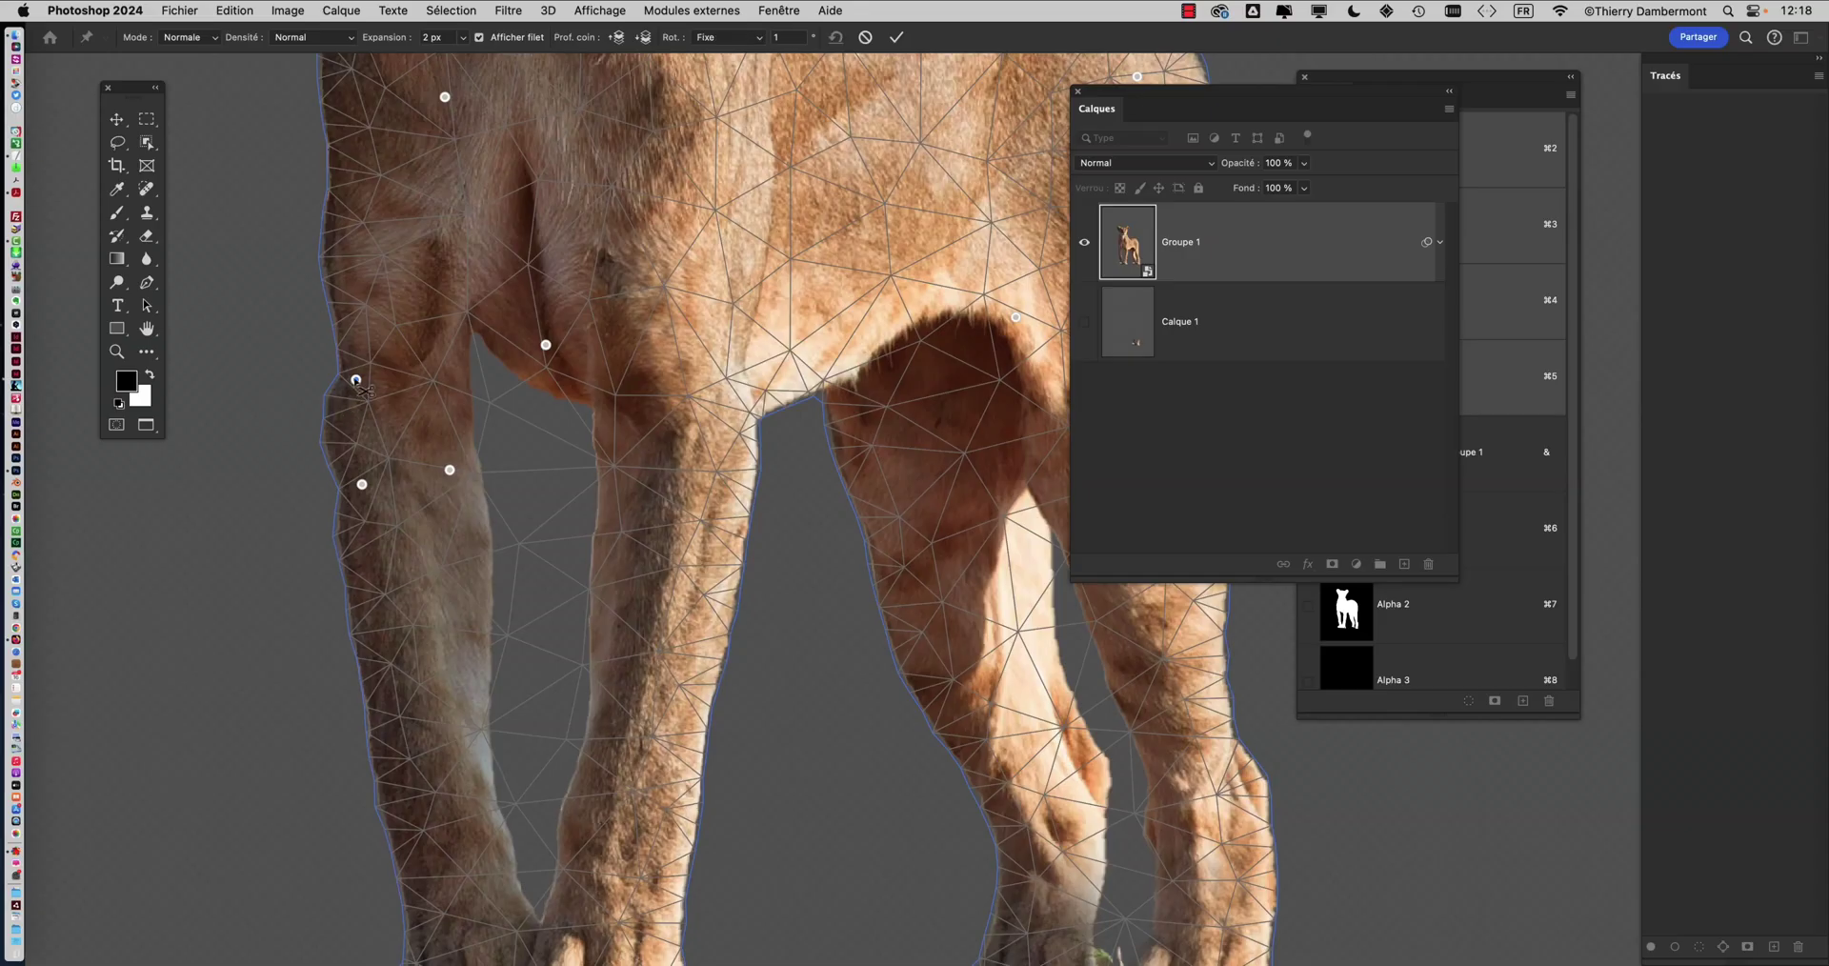
left_click(356, 380, "alt")
left_click(362, 486, "alt")
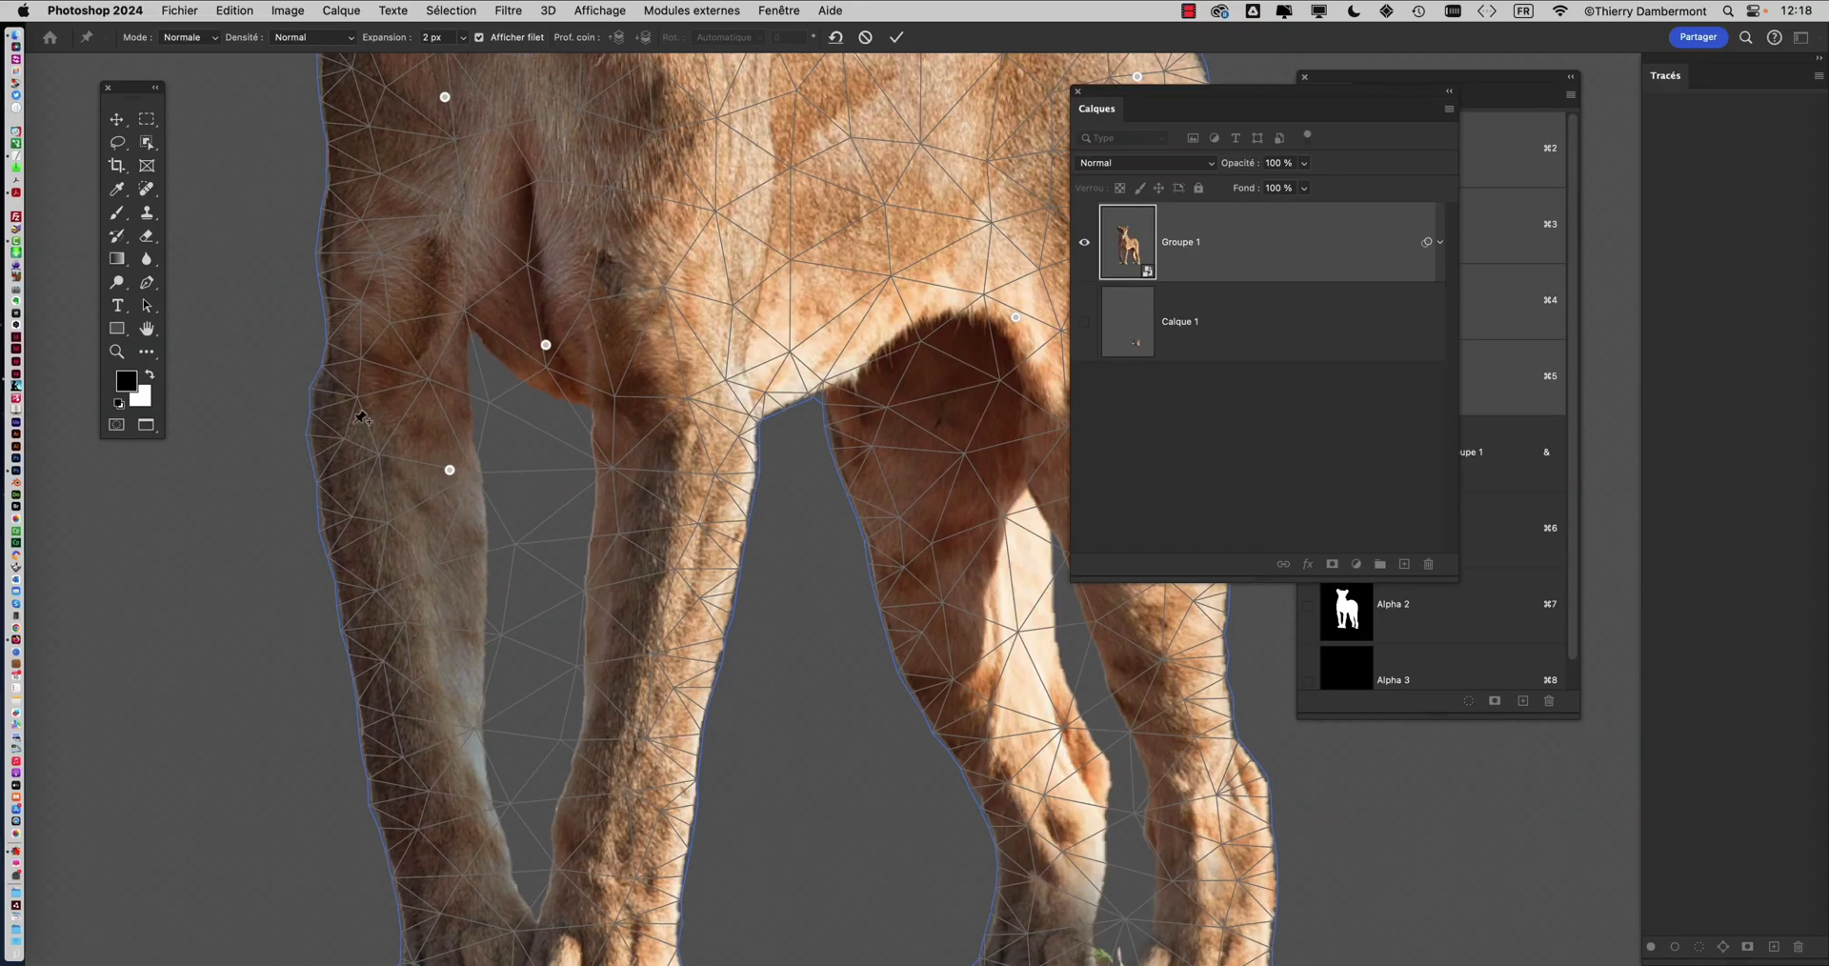
Add three pins along the outer edge of the shaded front leg and move them inward to reshape its contour
left_click(374, 700)
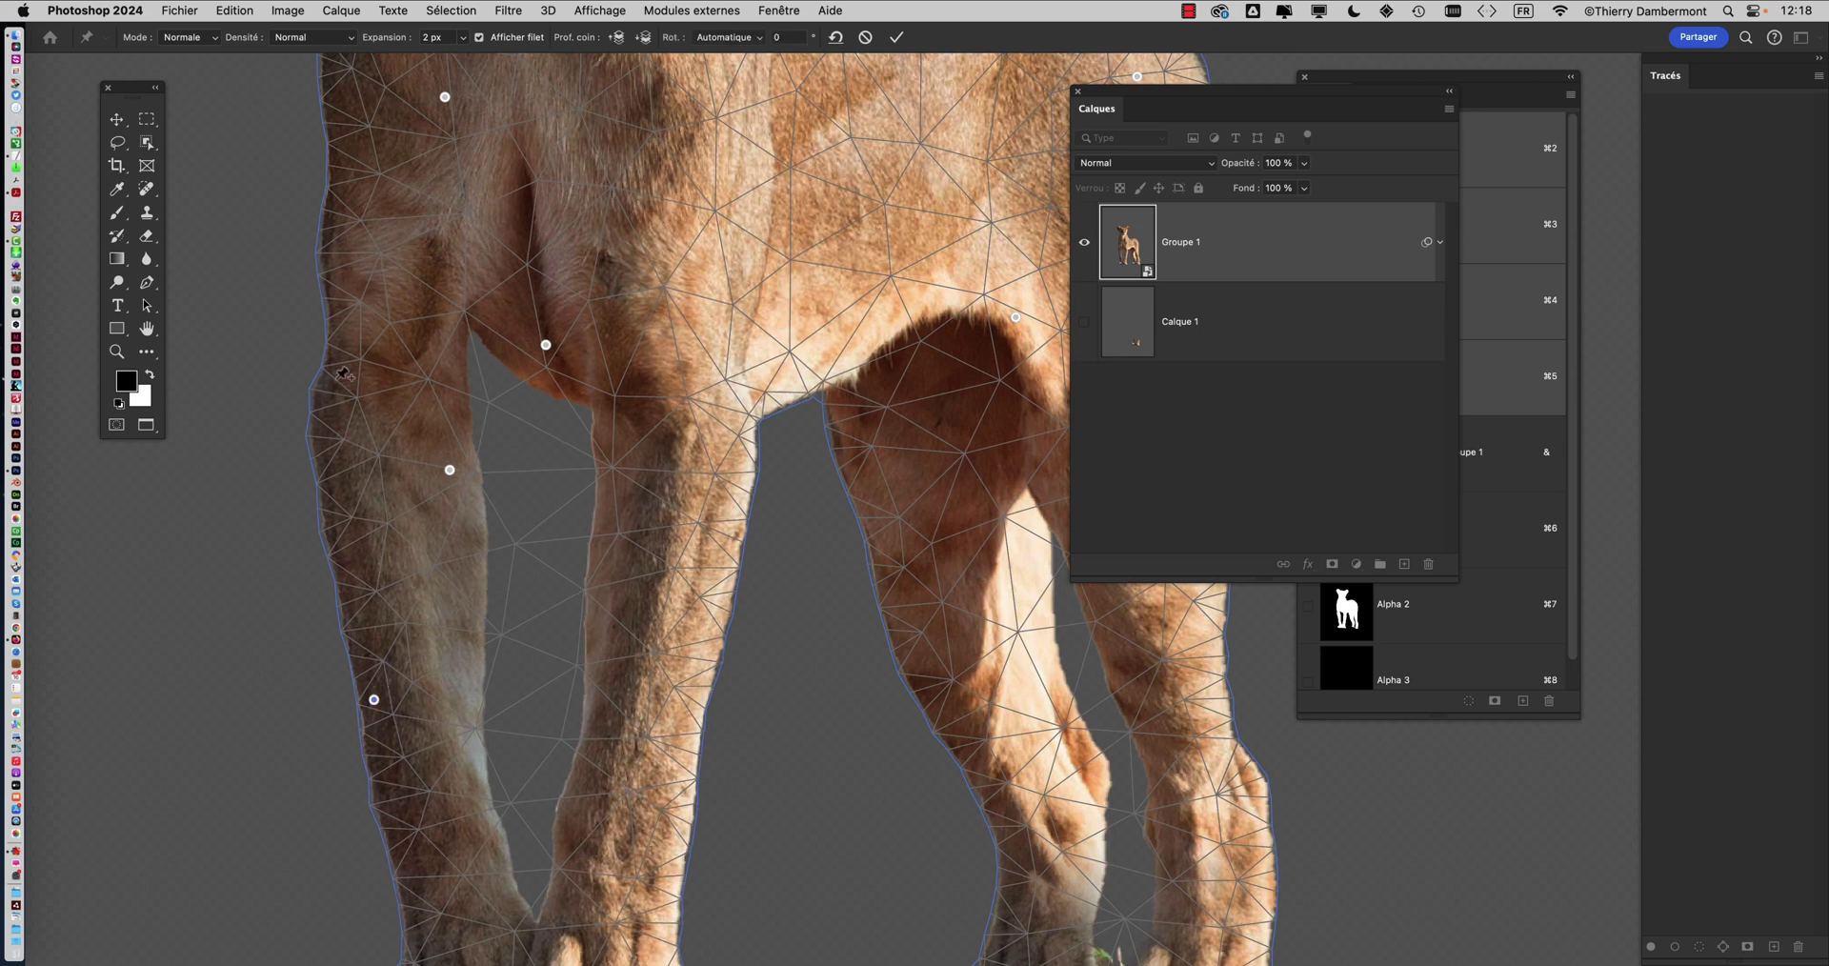
left_click(347, 337)
left_click_drag(374, 702, 399, 698)
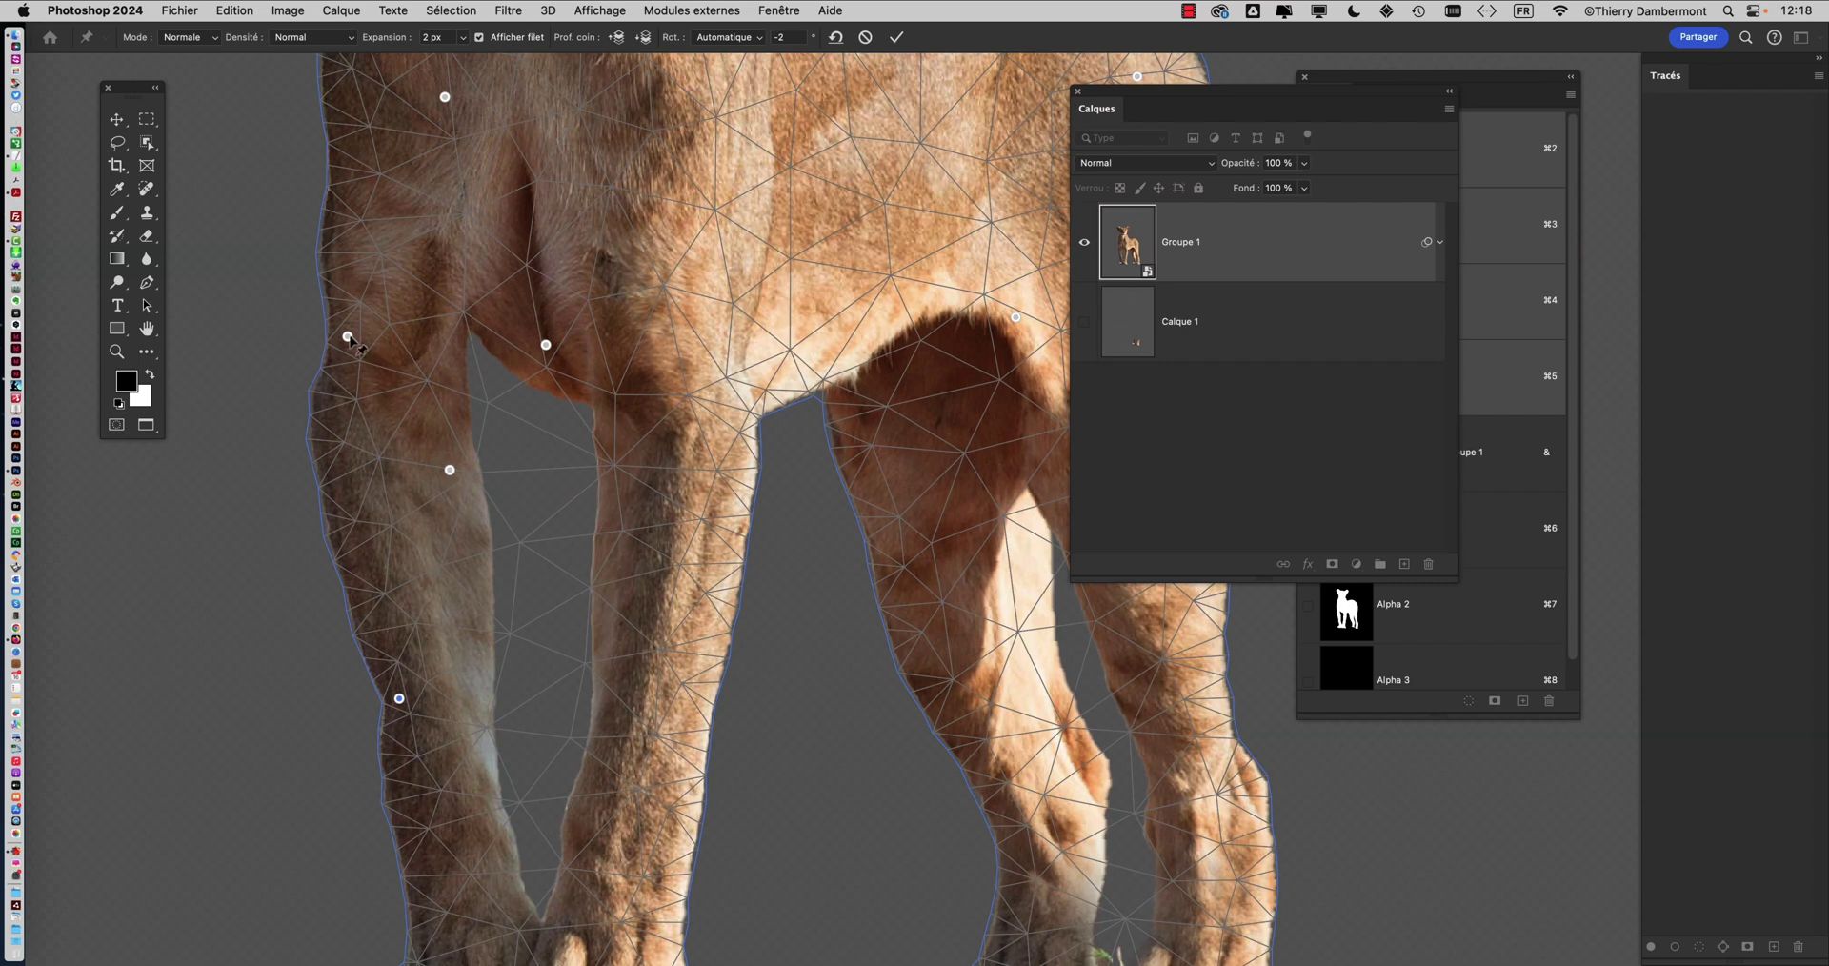
left_click_drag(349, 338, 367, 329)
left_click_drag(336, 475, 353, 530)
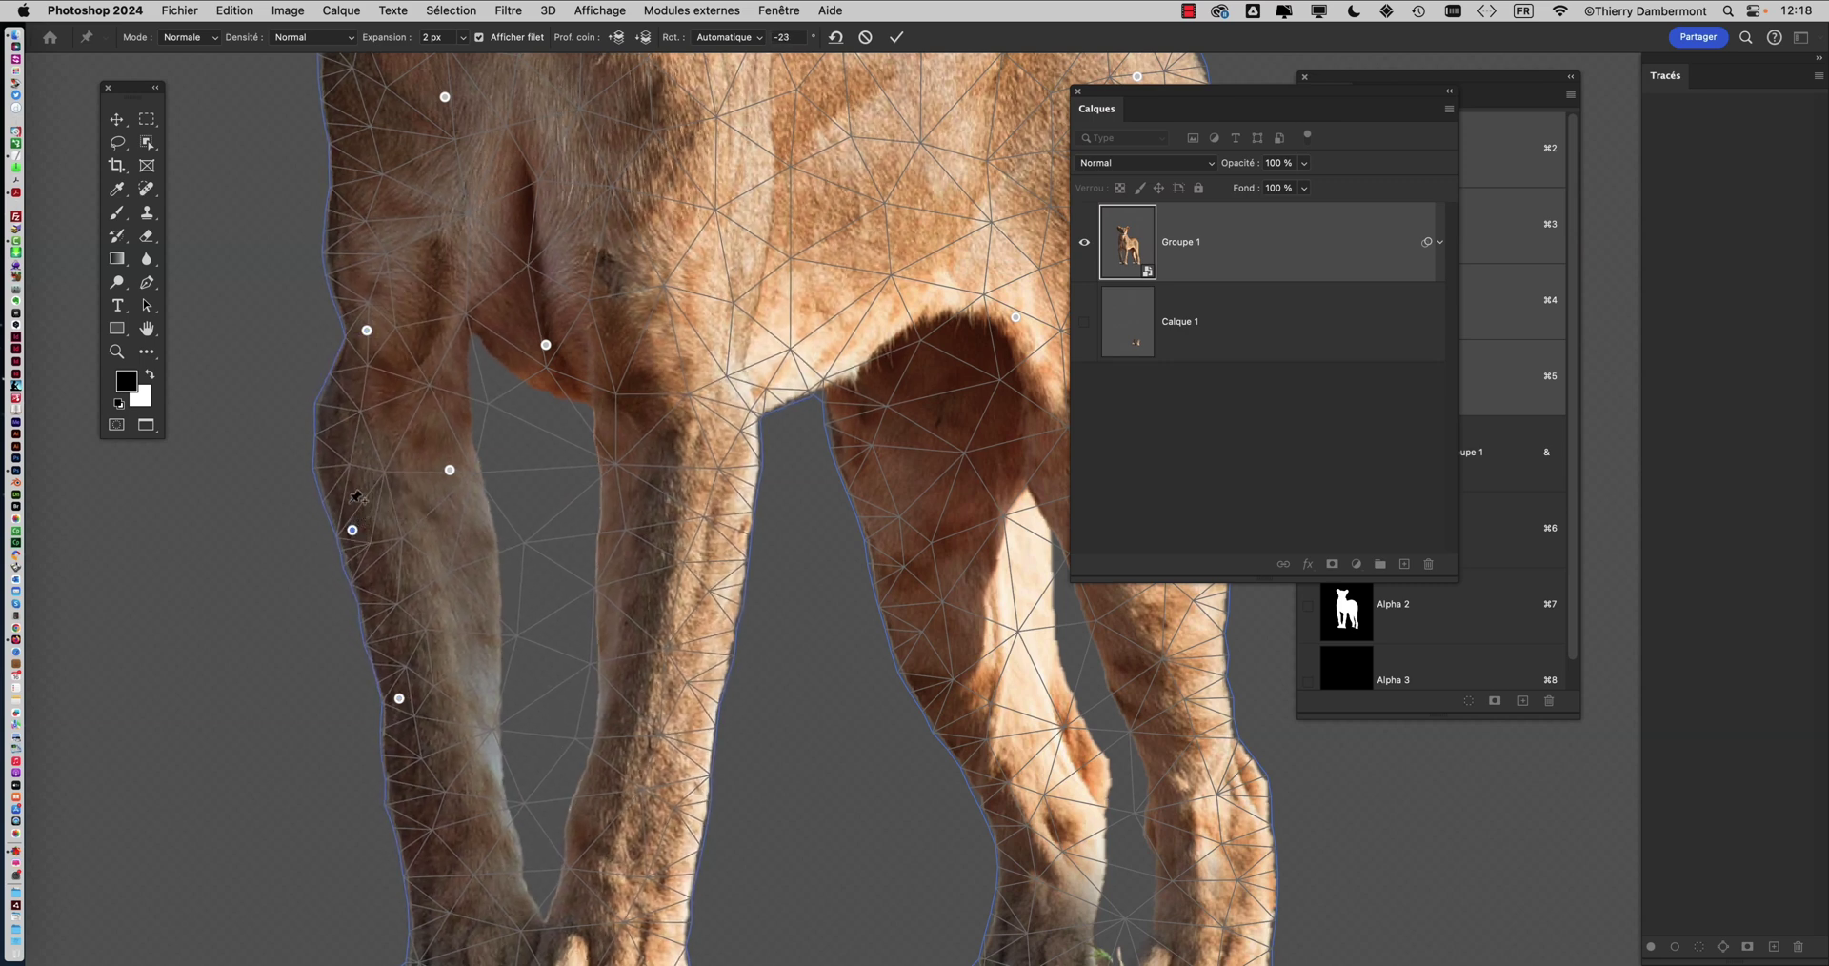
Pin the outer edge below the elbow, and move the elbow pin up and outward to about X 617 px, Y 1441 px, rotated 38°
left_click(349, 427)
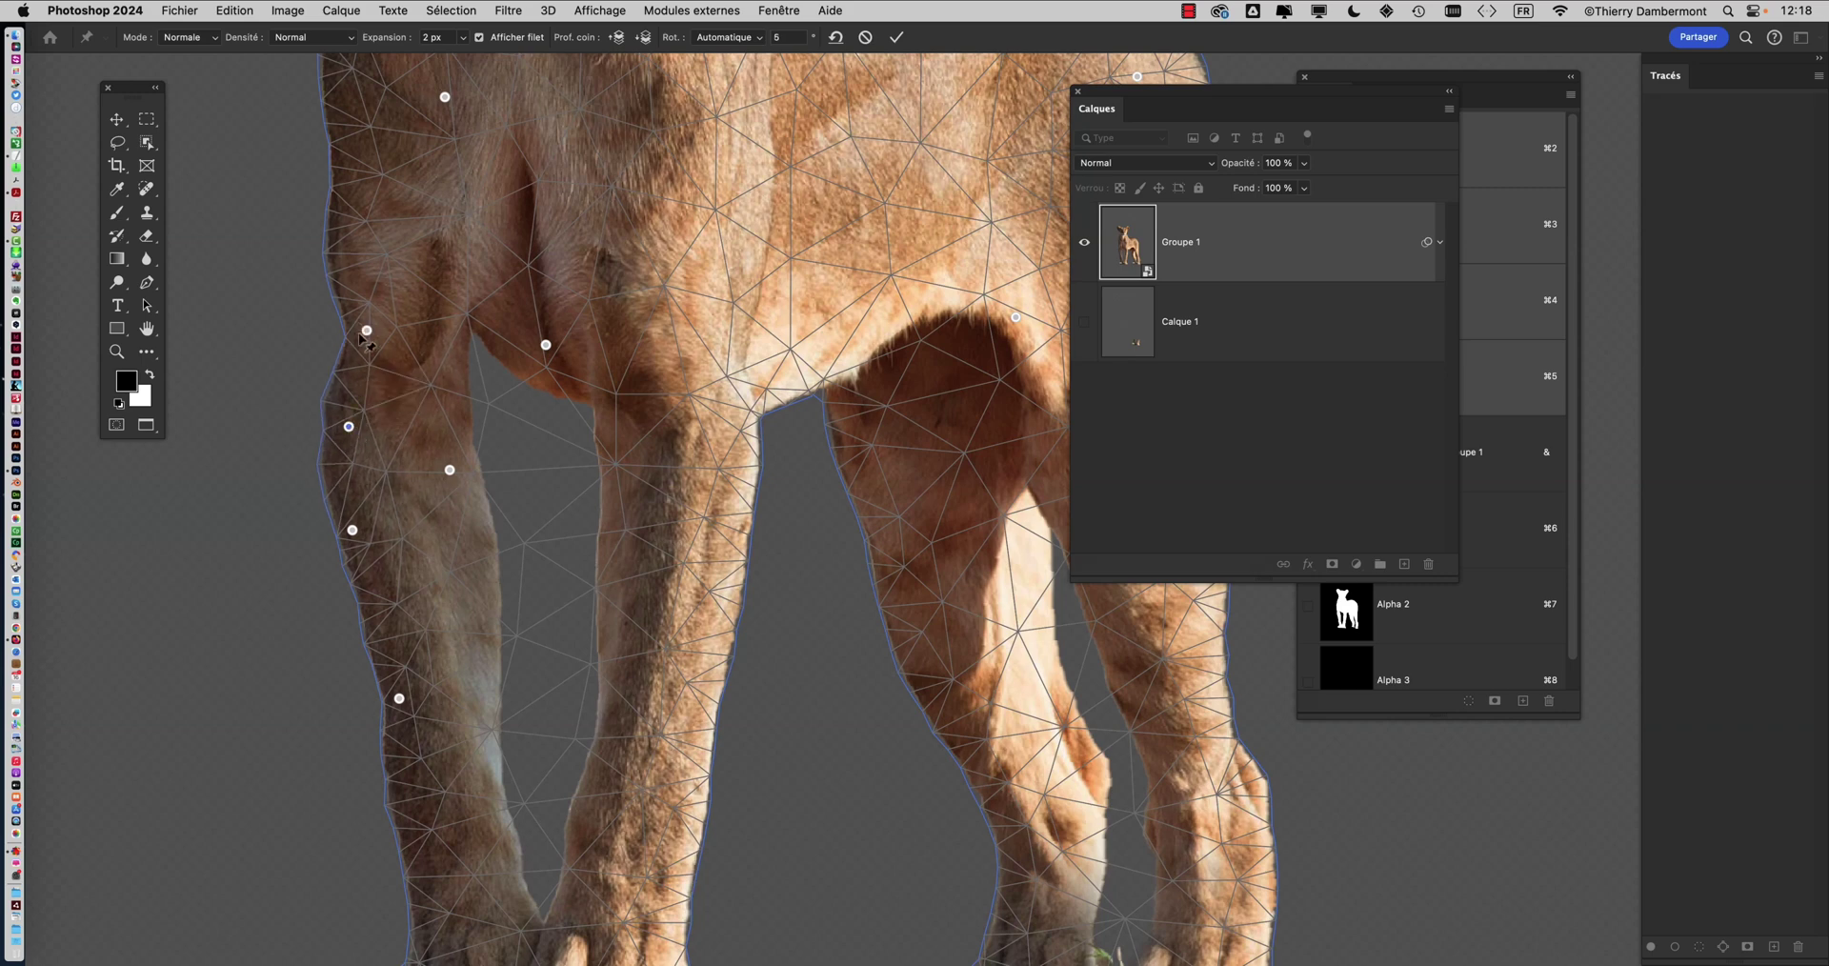
left_click_drag(367, 331, 344, 271)
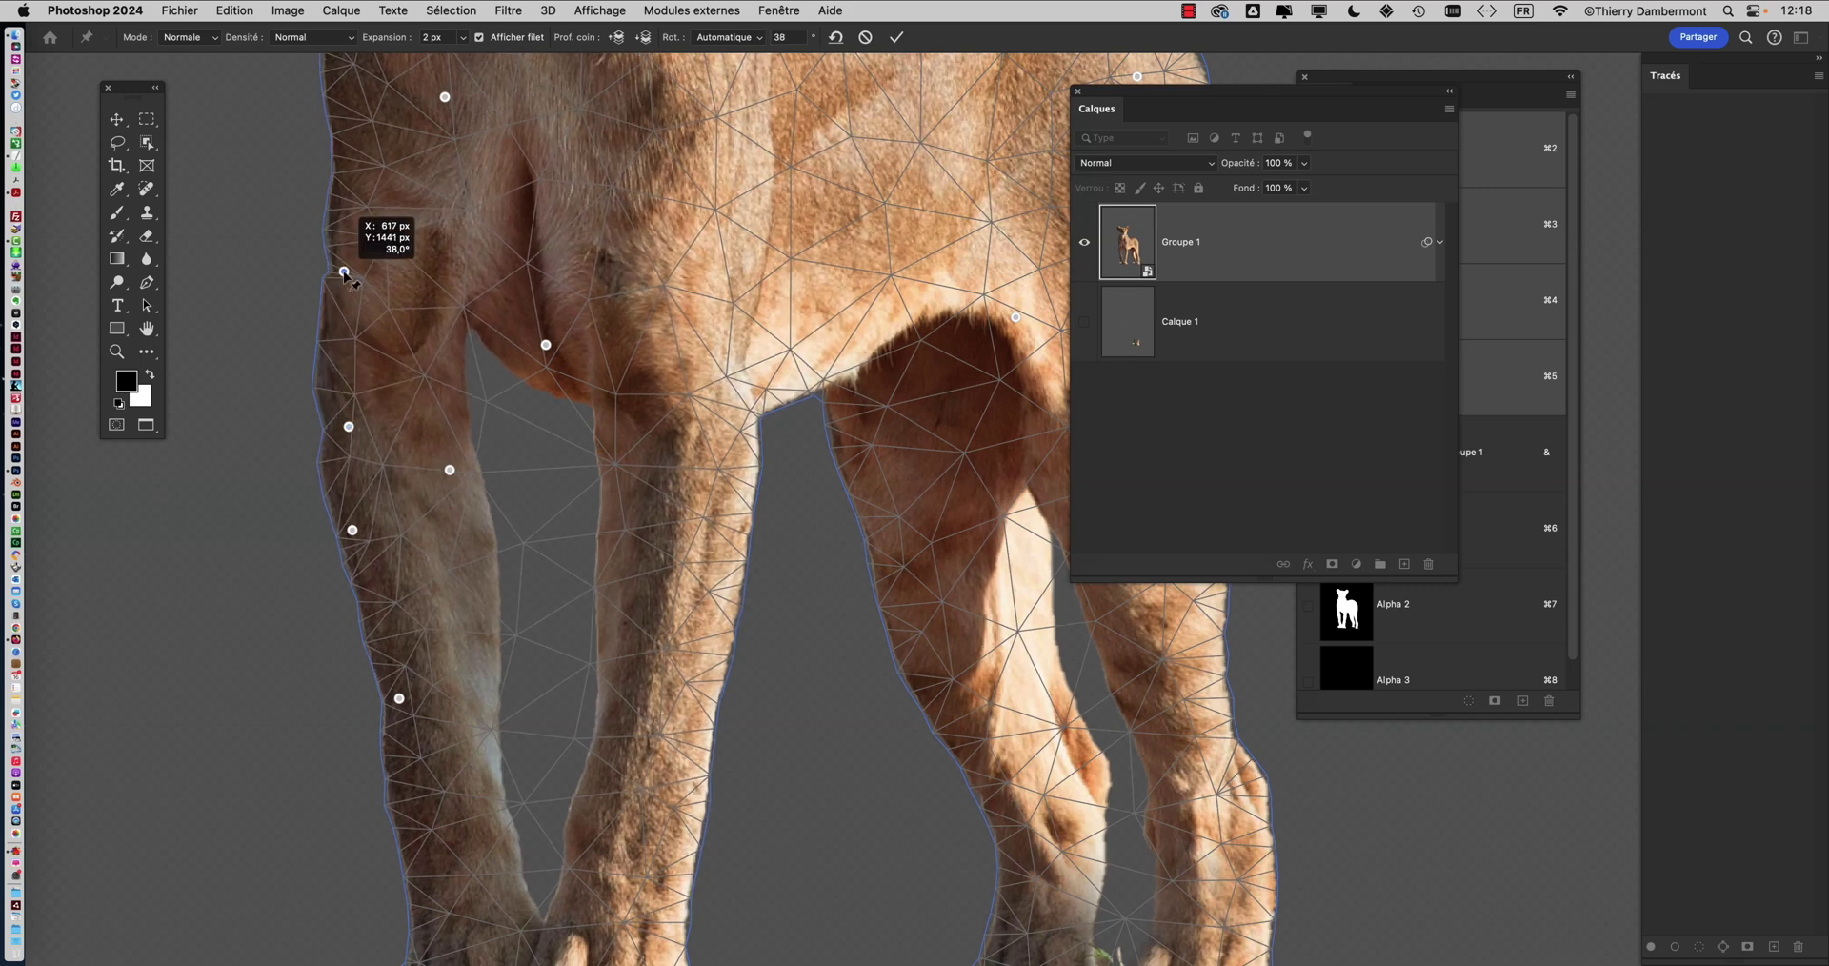
scroll(498, 437, "down", 3)
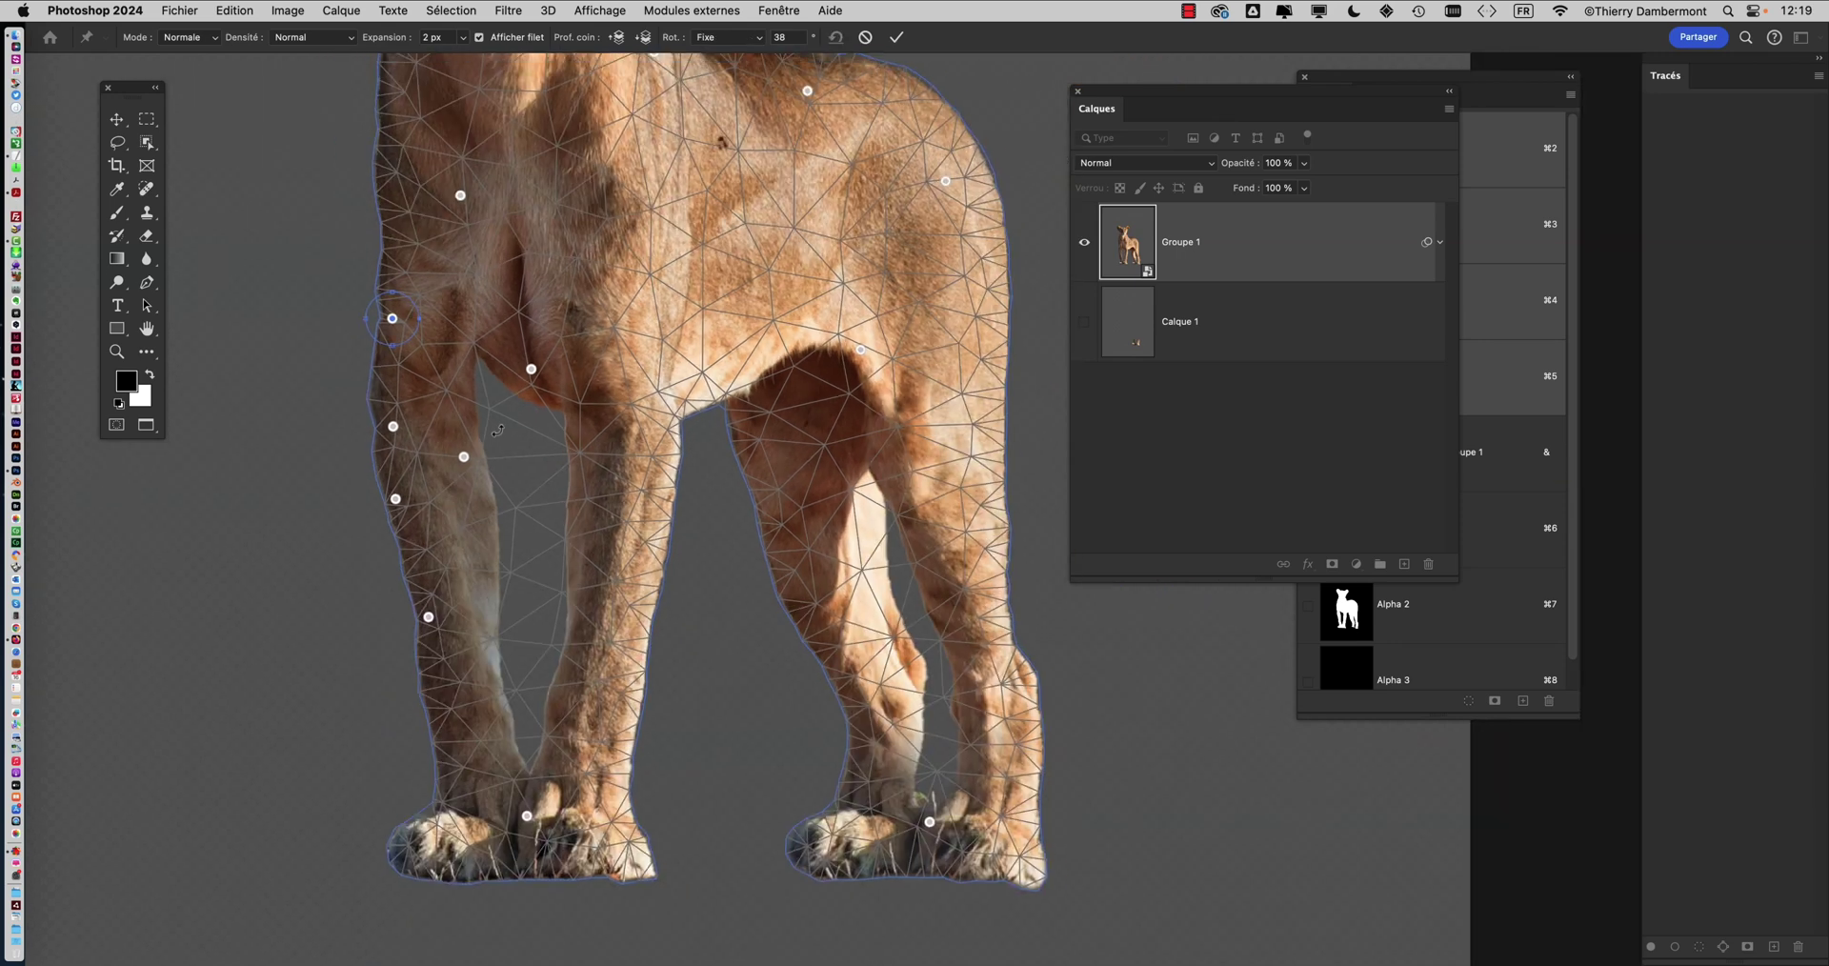
Add a pin on the outer side of each front paw and move both slightly inward to narrow the paws
scroll(498, 439, "down", 2)
left_click_drag(525, 726, 463, 719)
scroll(417, 711, "up", 4)
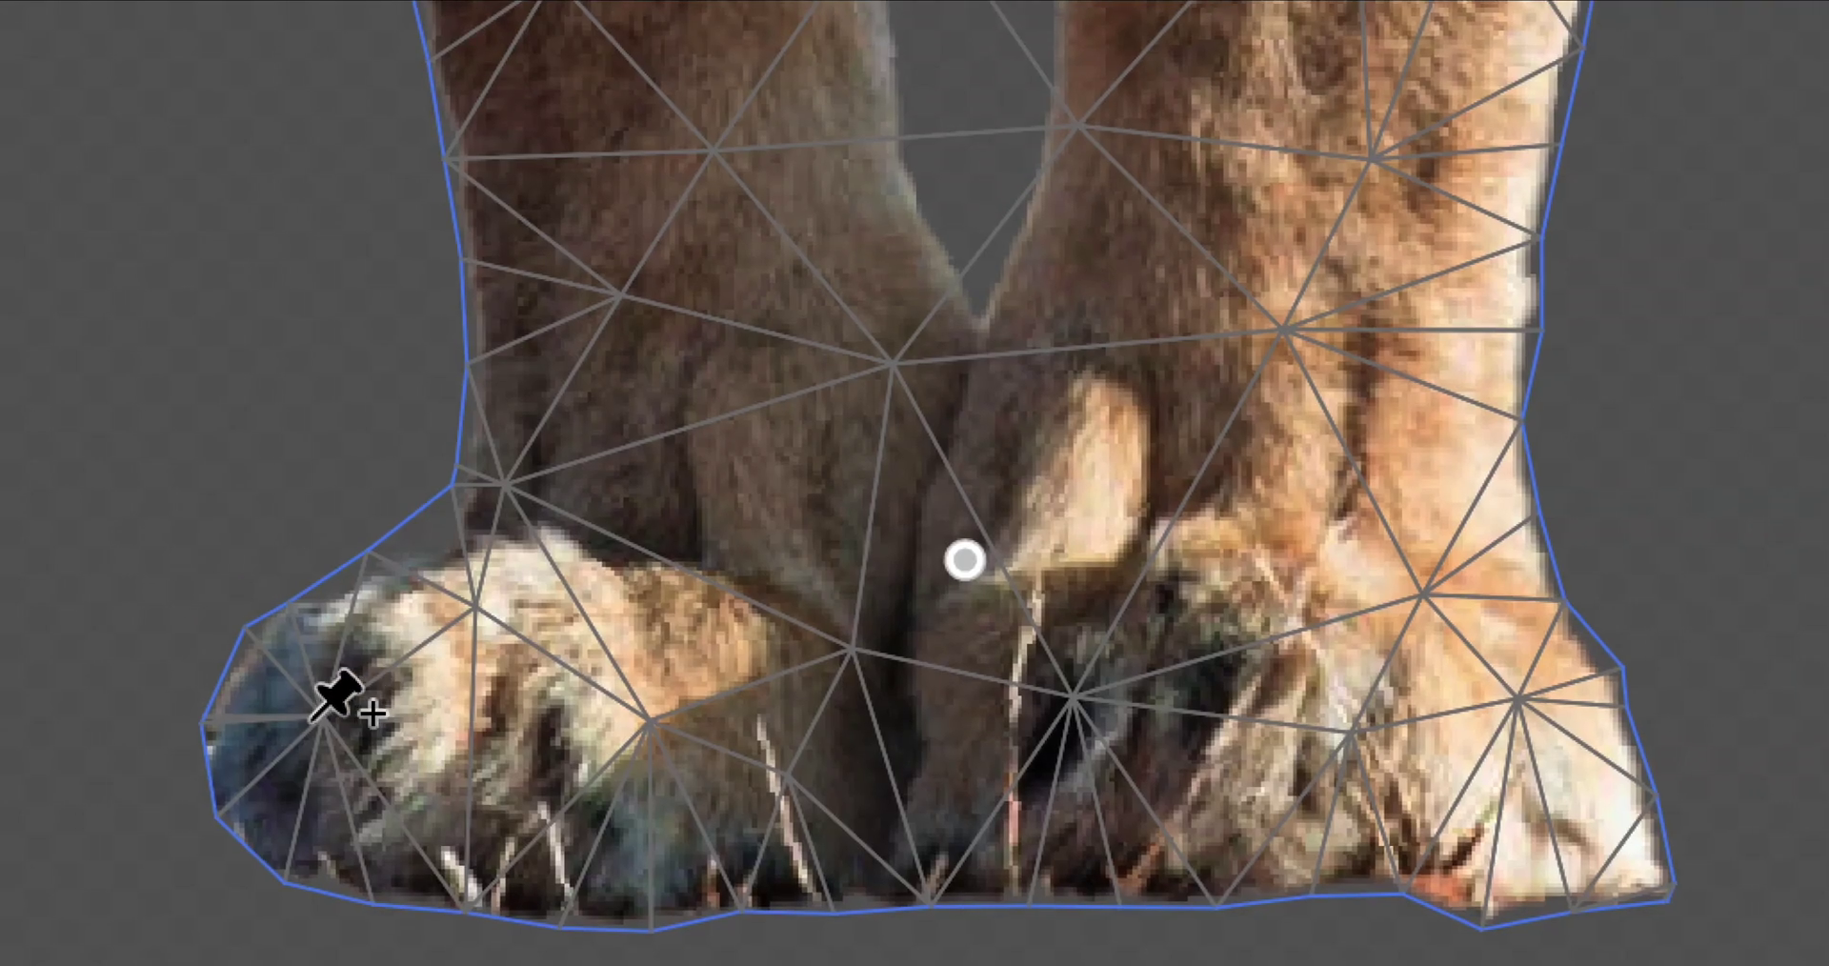
left_click(311, 722)
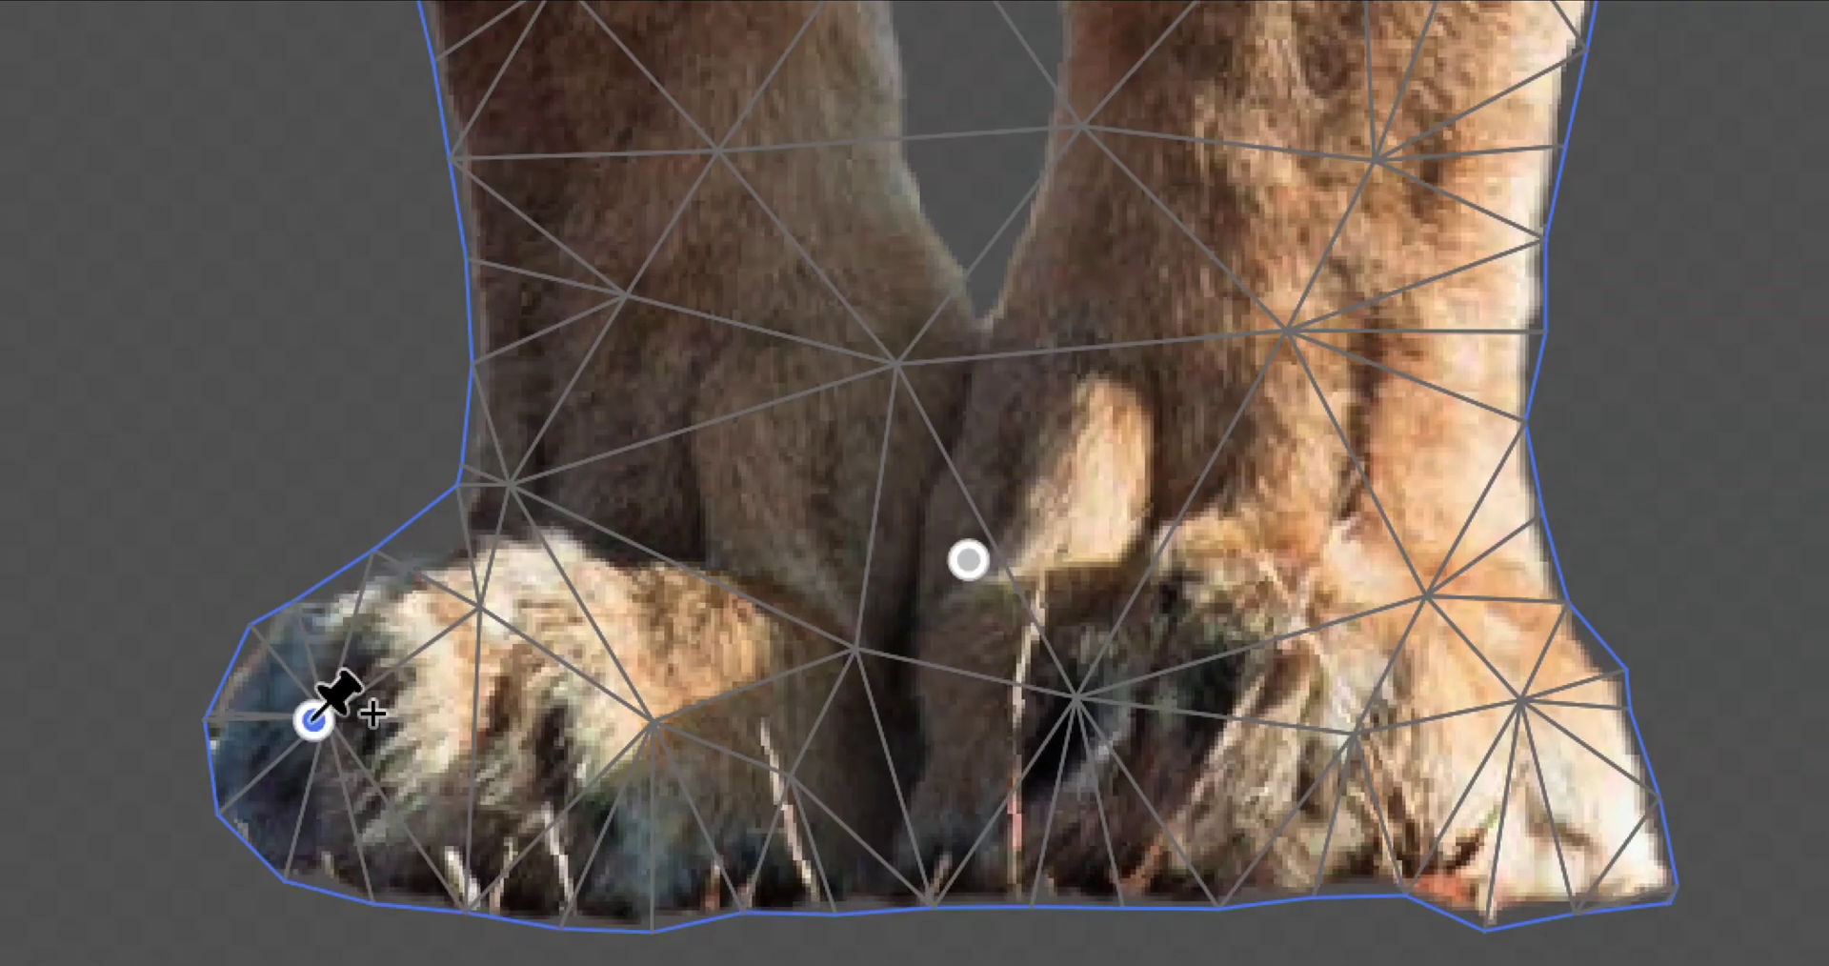
left_click_drag(313, 722, 404, 716)
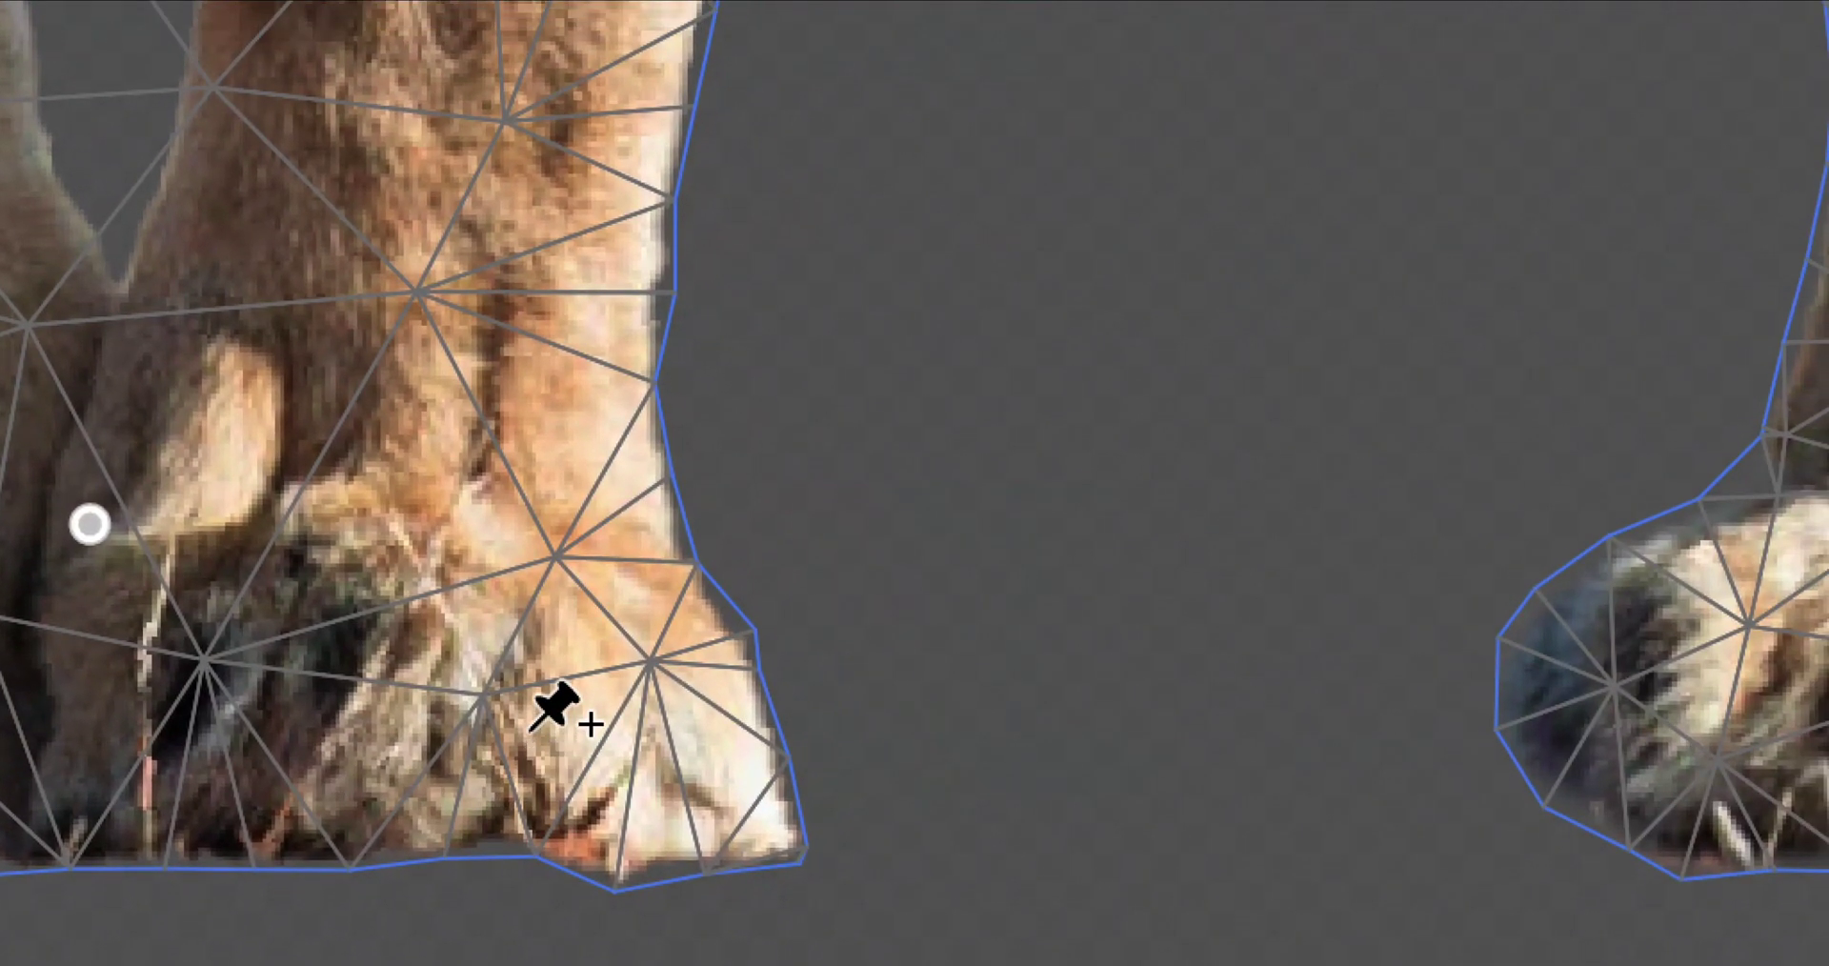
left_click(555, 683)
left_click_drag(556, 683, 529, 692)
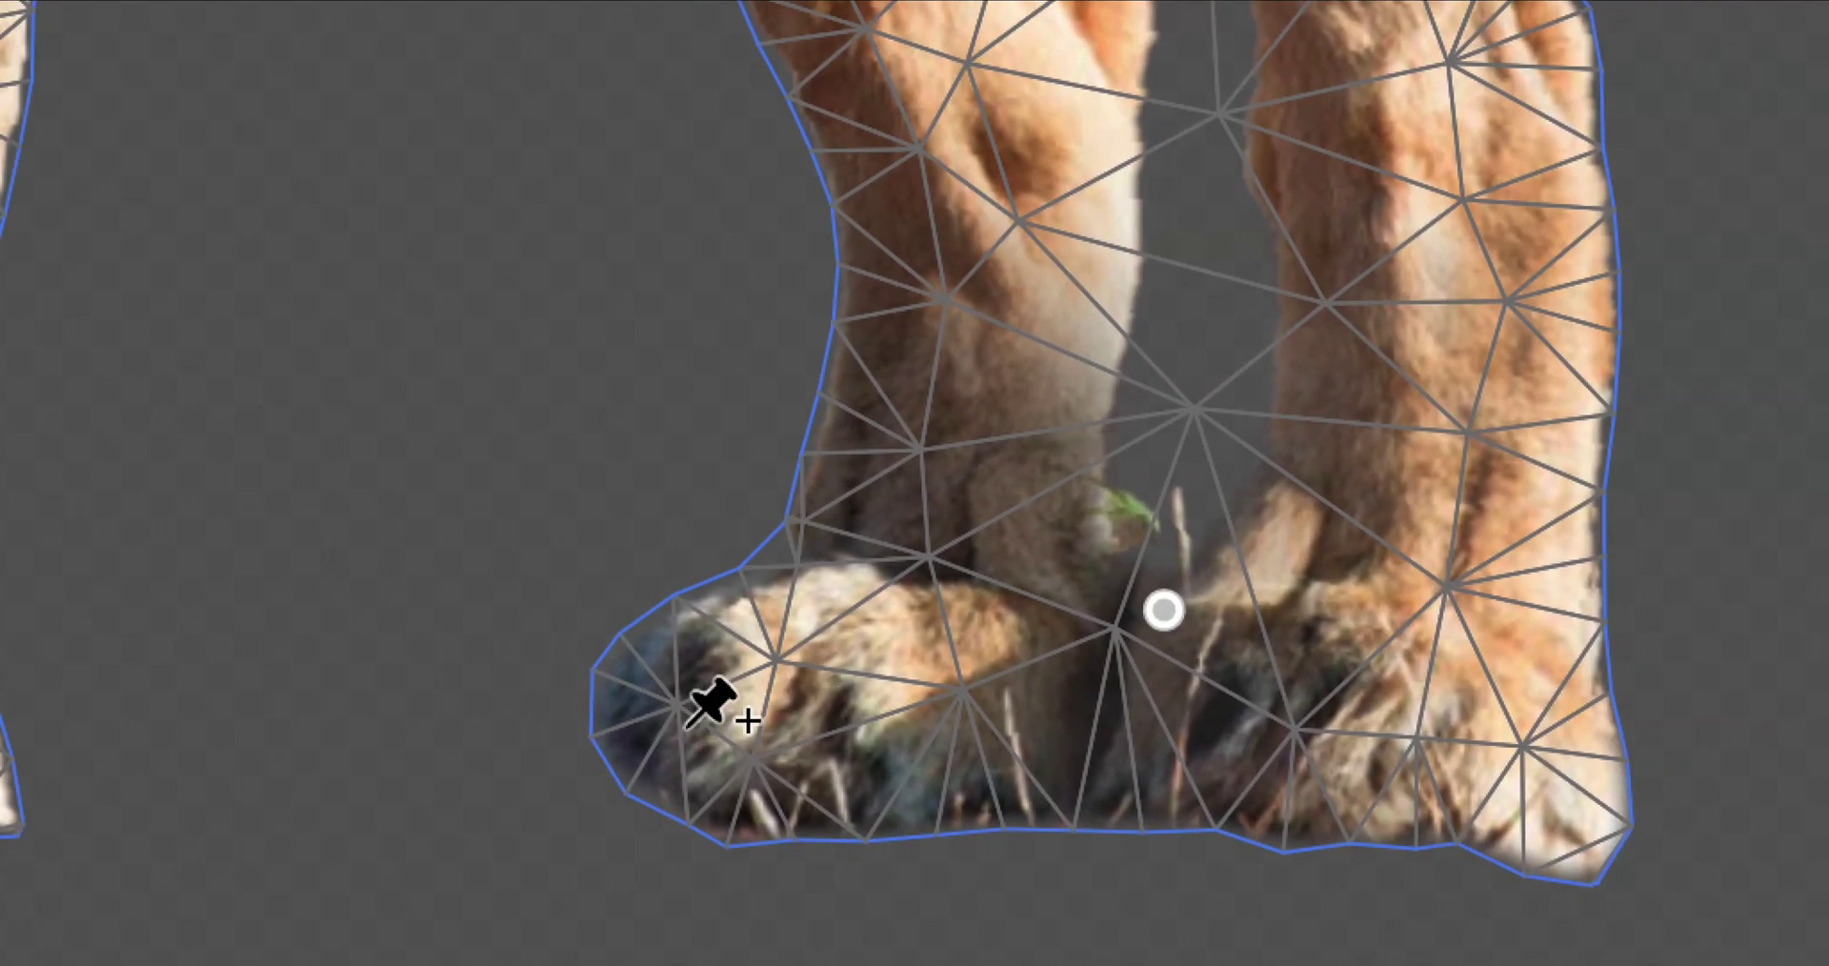
Pin the outer side of each hind paw, adjust both pins to refine the paws, and commit the Puppet Warp
left_click(594, 743)
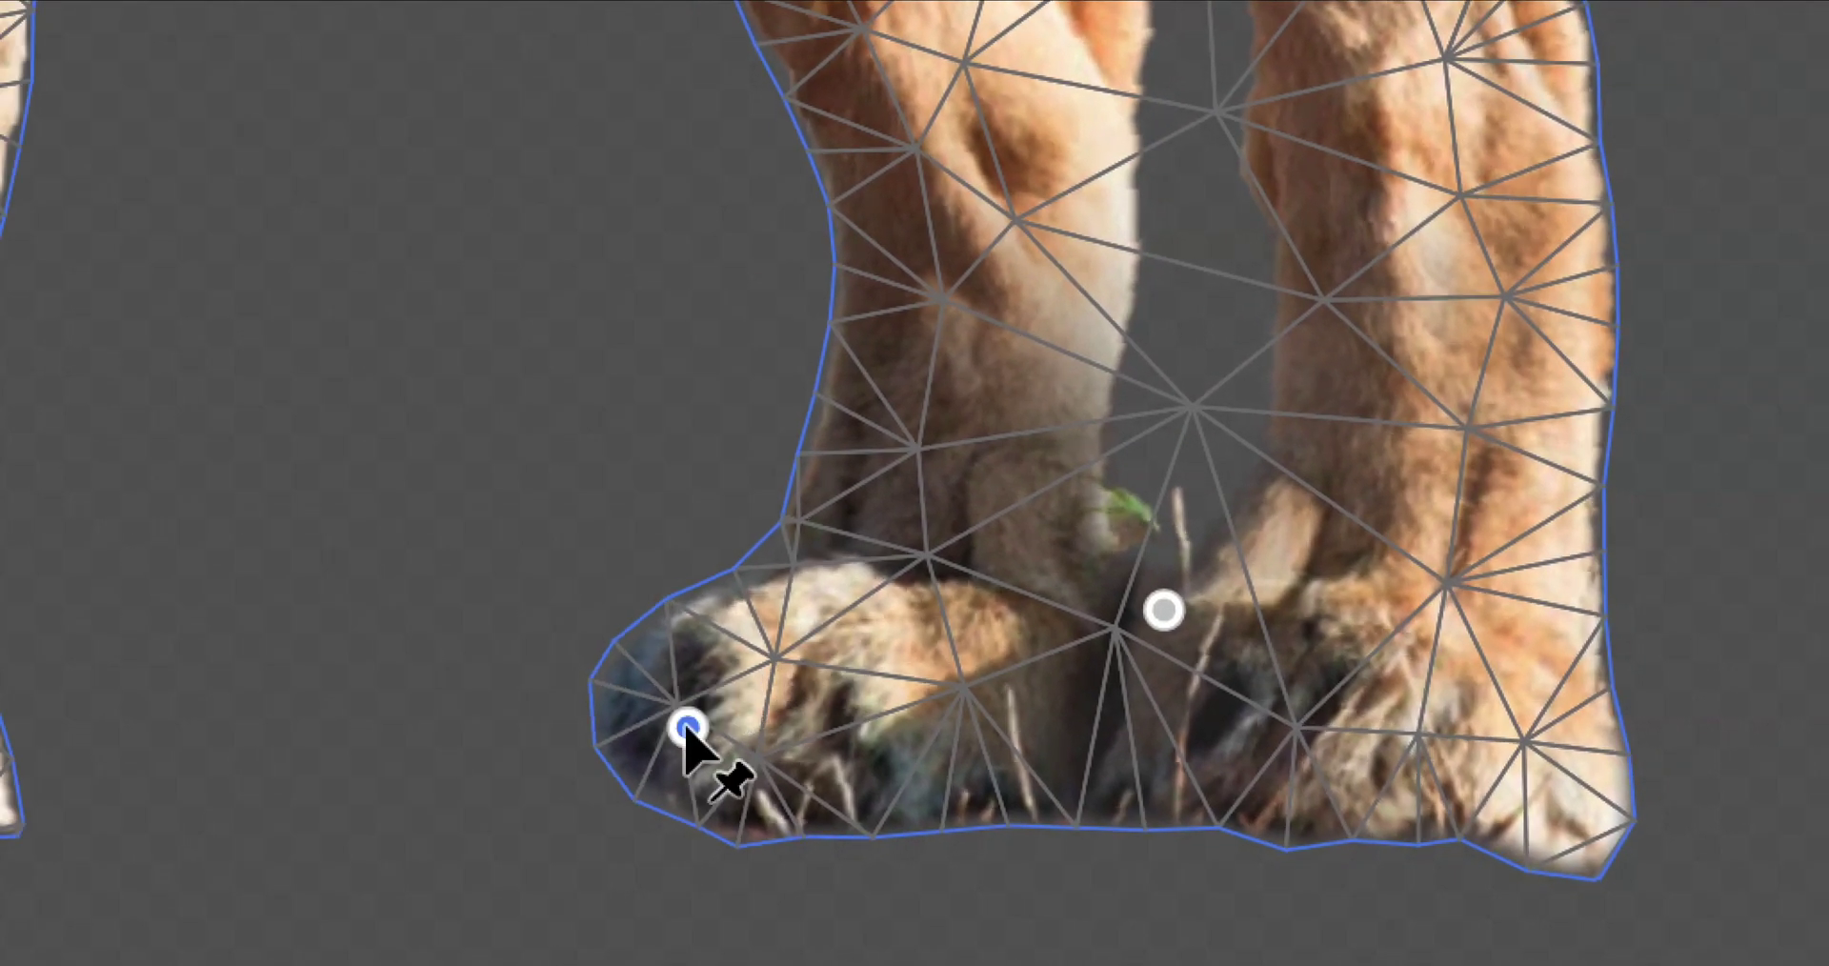
left_click_drag(594, 743, 598, 739)
left_click(1439, 759)
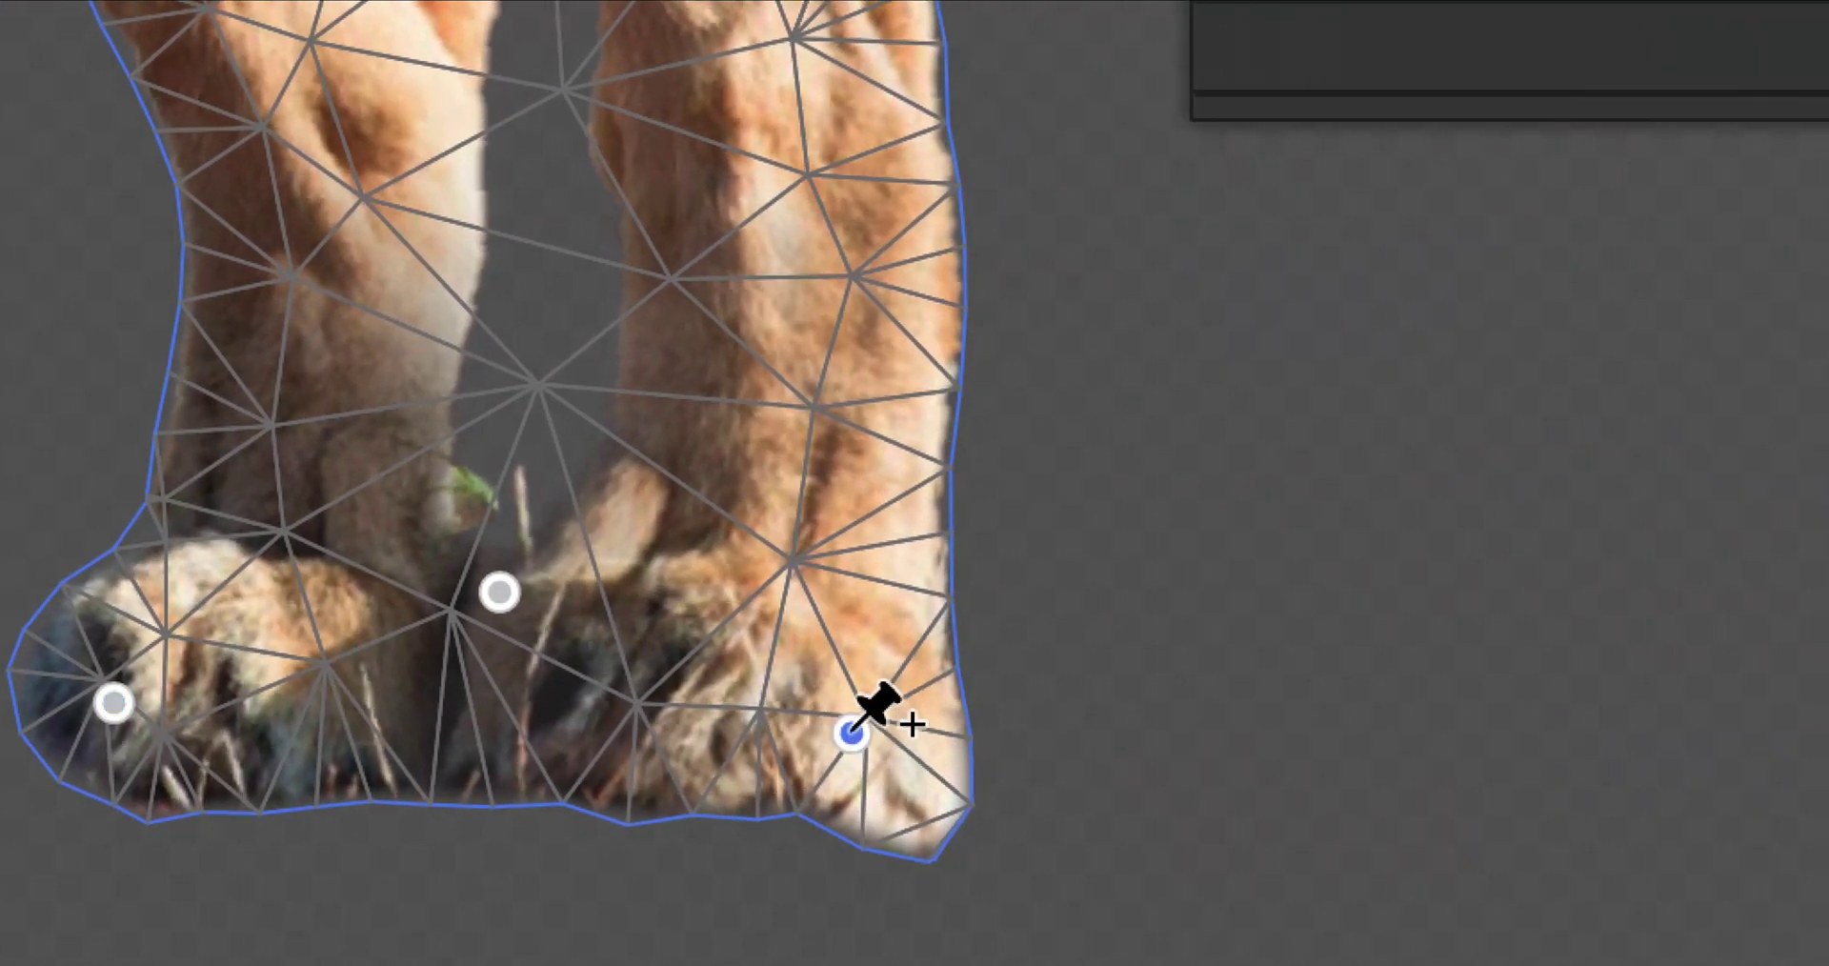
left_click_drag(1440, 759, 1372, 724)
mouse_move(836, 726)
left_mouse_down()
mouse_move(890, 715)
mouse_move(932, 749)
mouse_move(844, 735)
left_mouse_up()
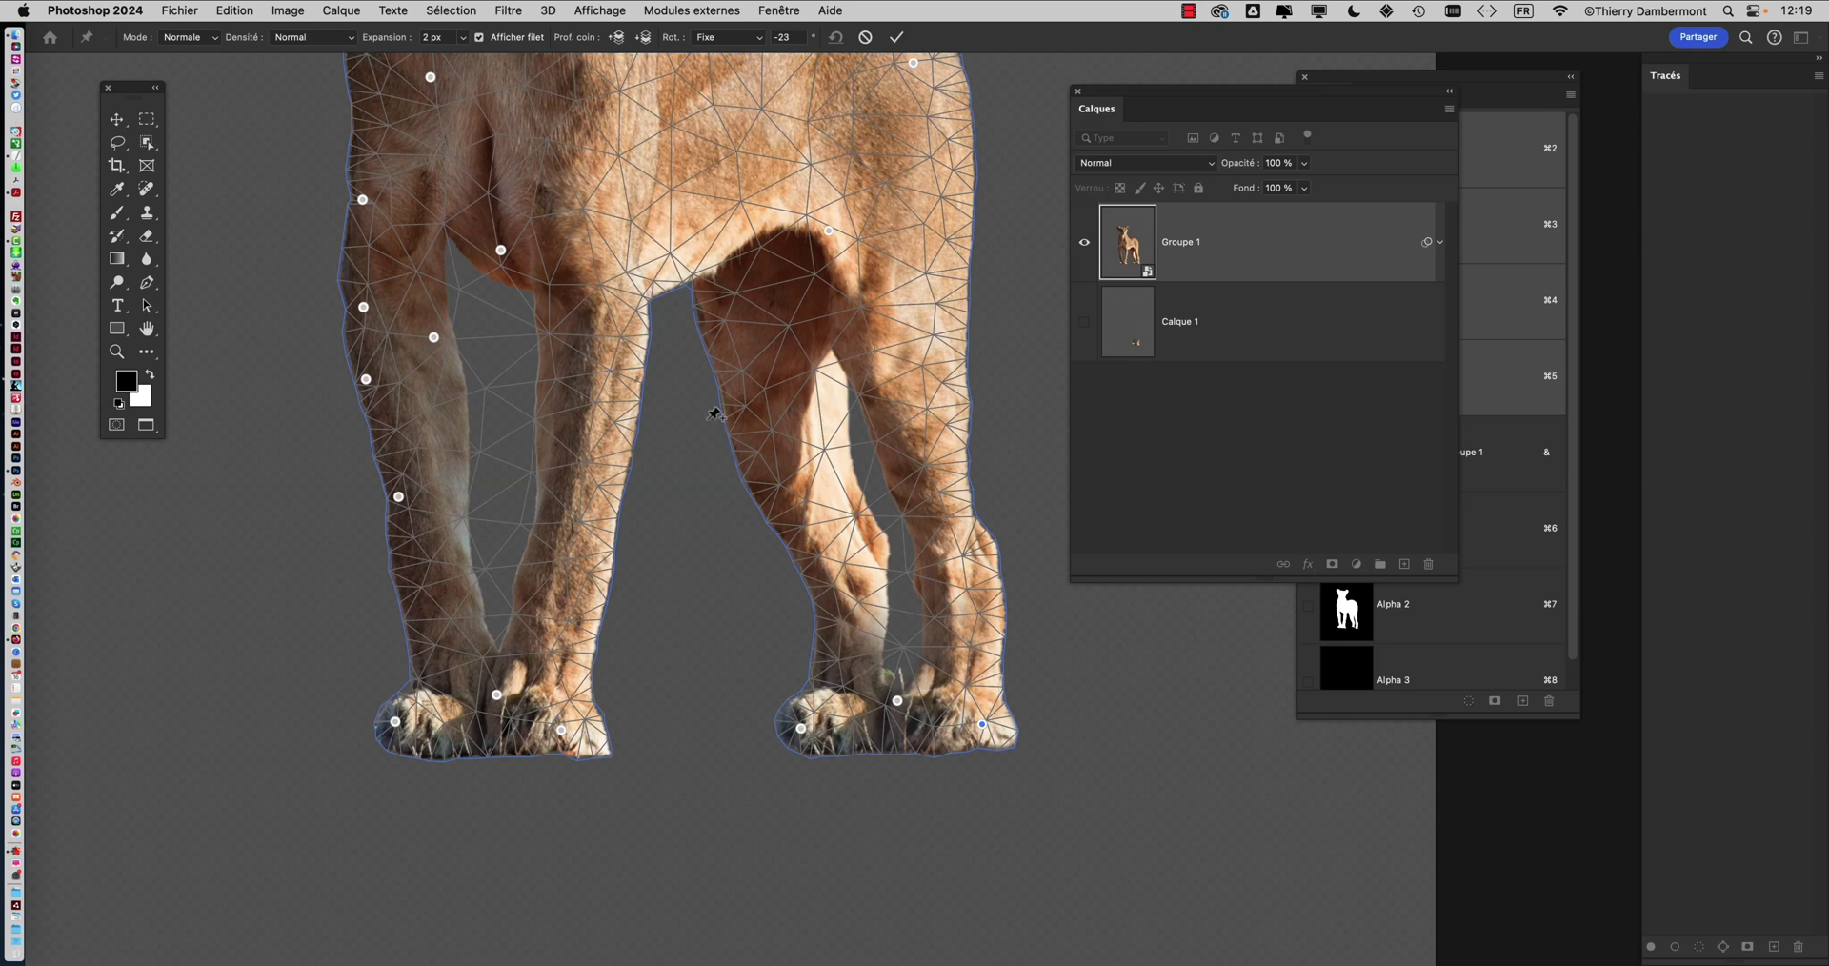
scroll(739, 371, "down", 3)
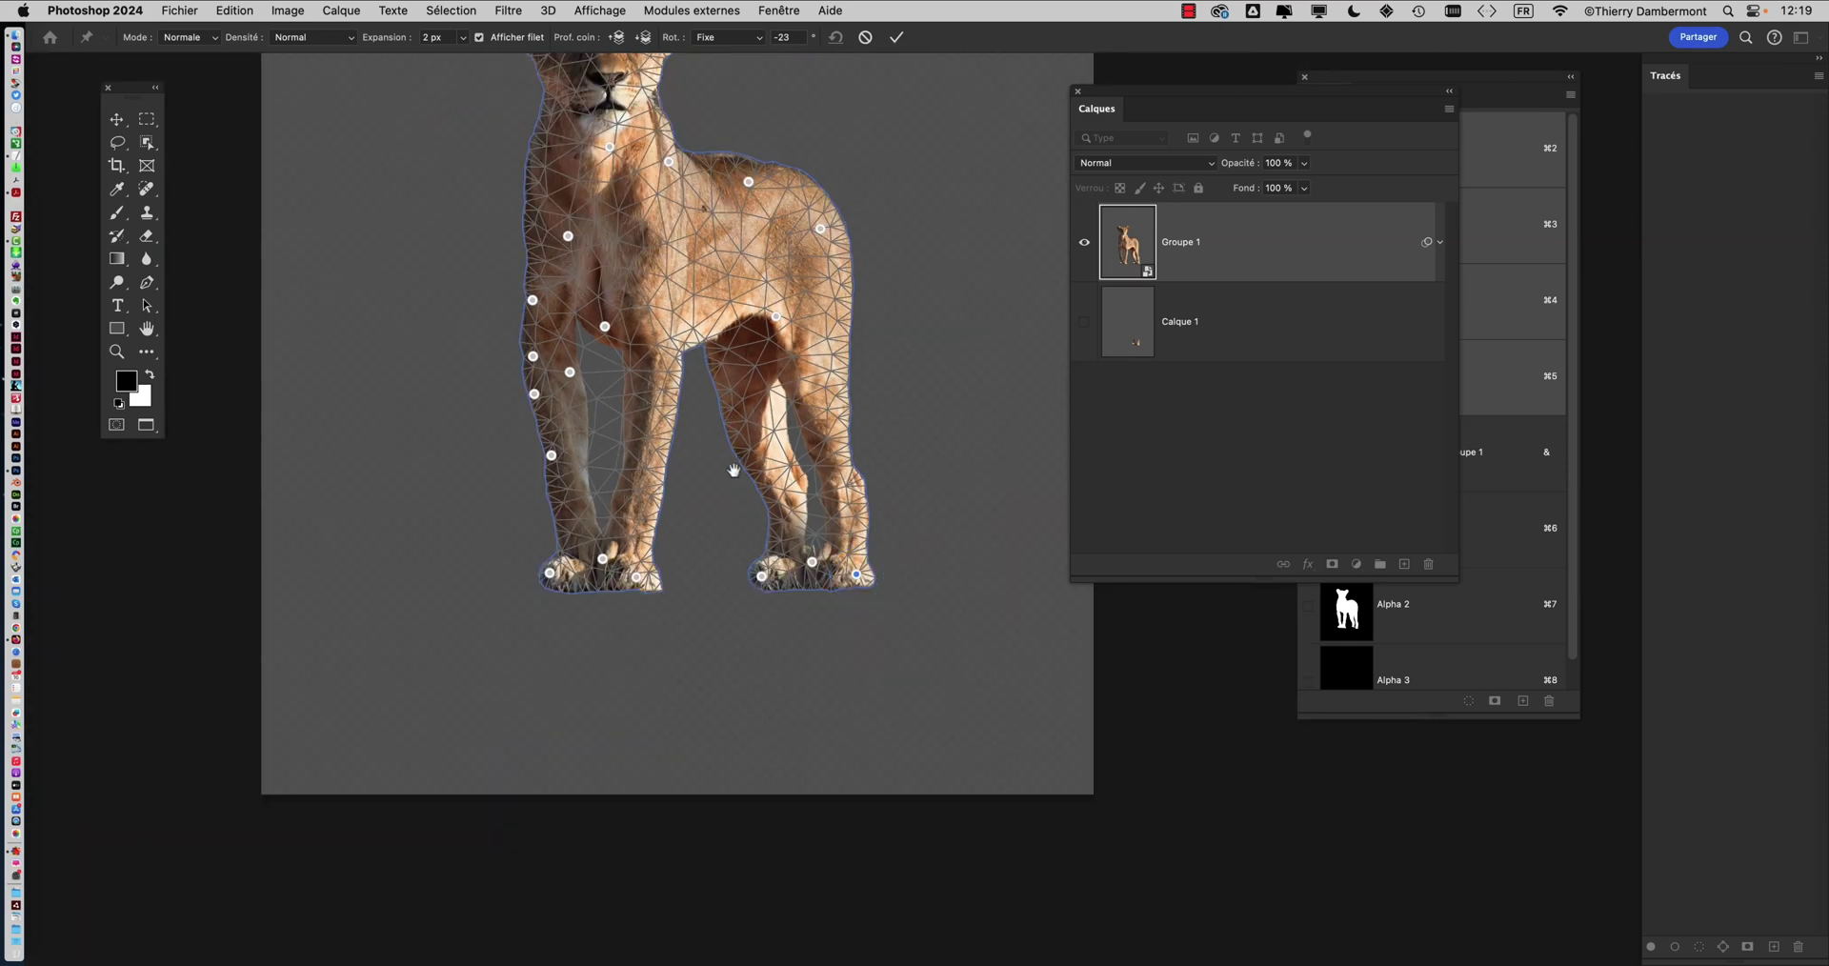
left_click_drag(734, 470, 693, 608)
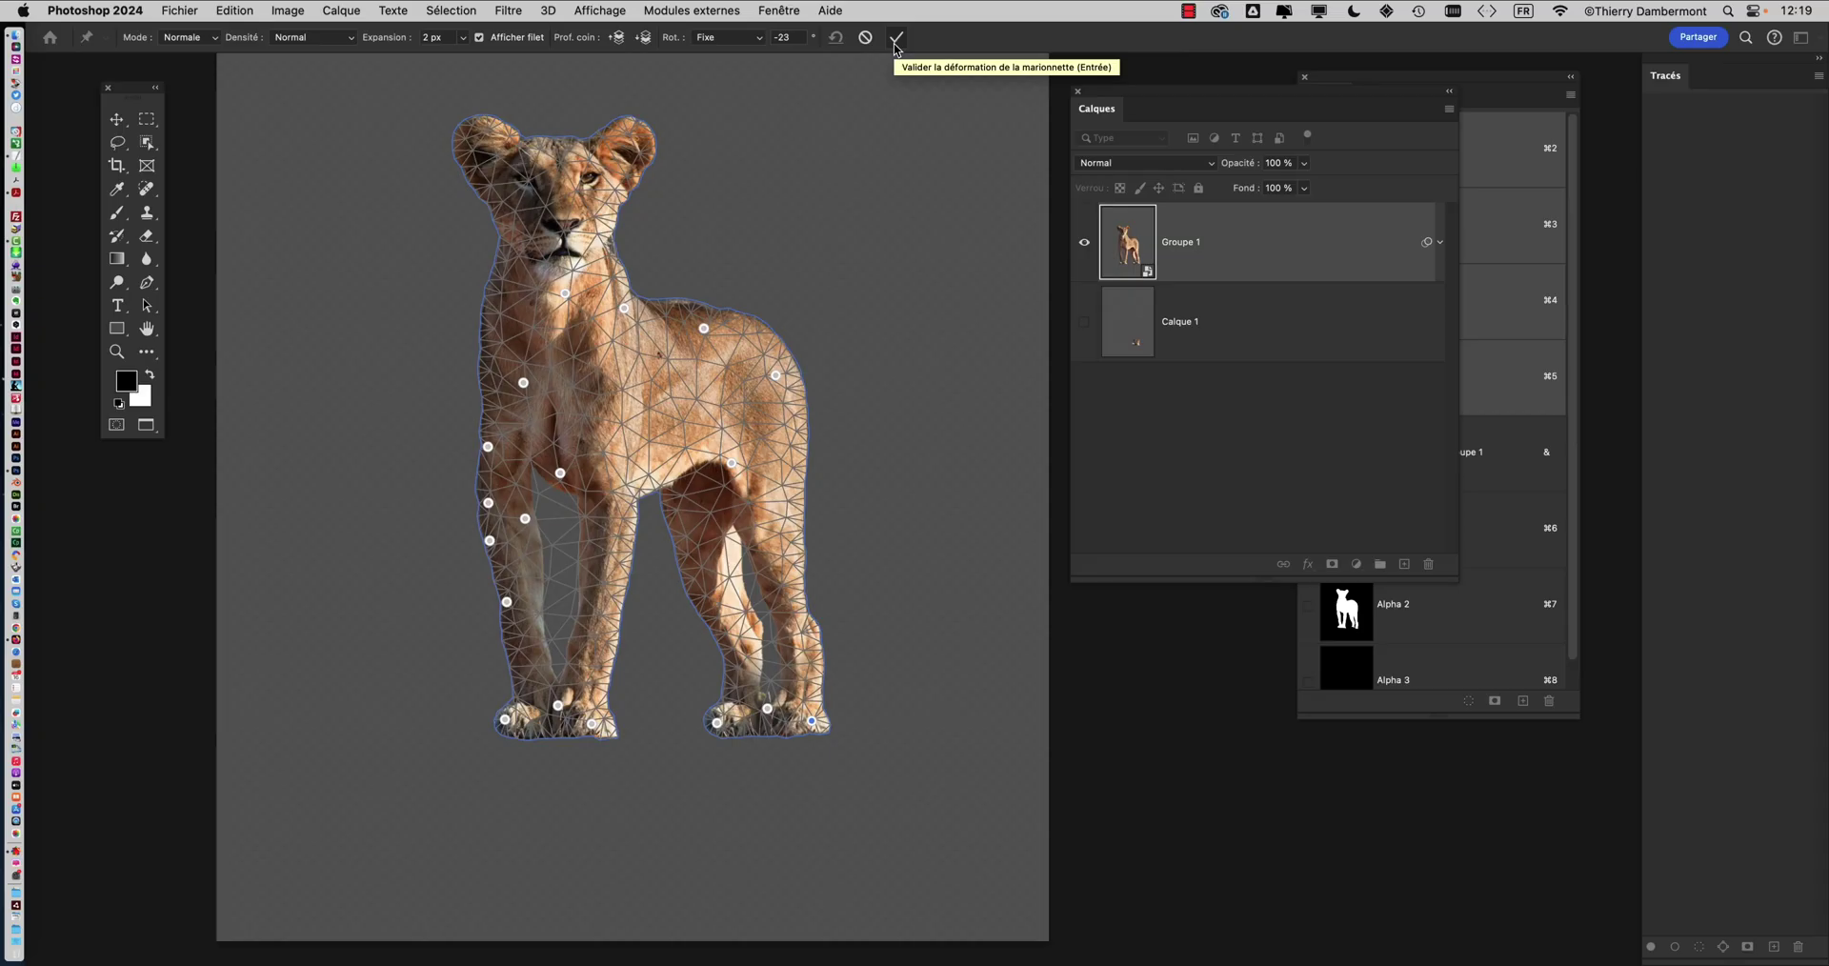
left_click(895, 42)
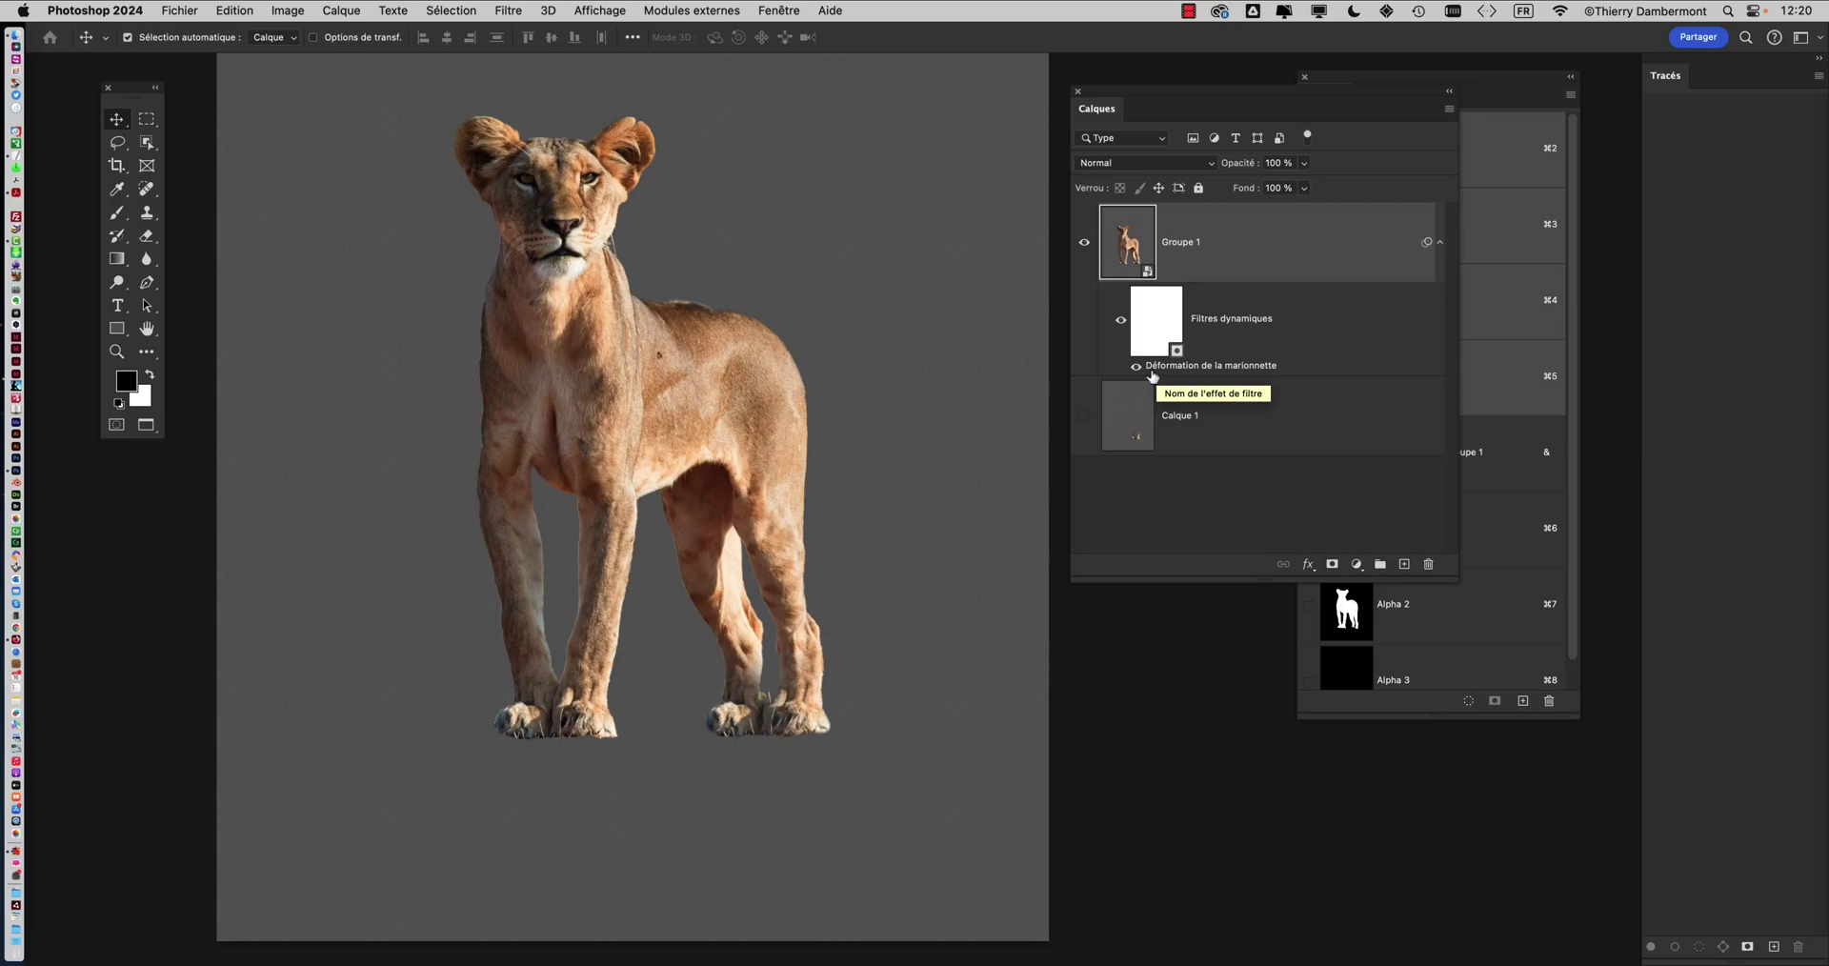
Compare the lioness with and without the Puppet Warp smart filter (Déformation de la marionnette) by repeatedly toggling its visibility
left_click(1137, 367)
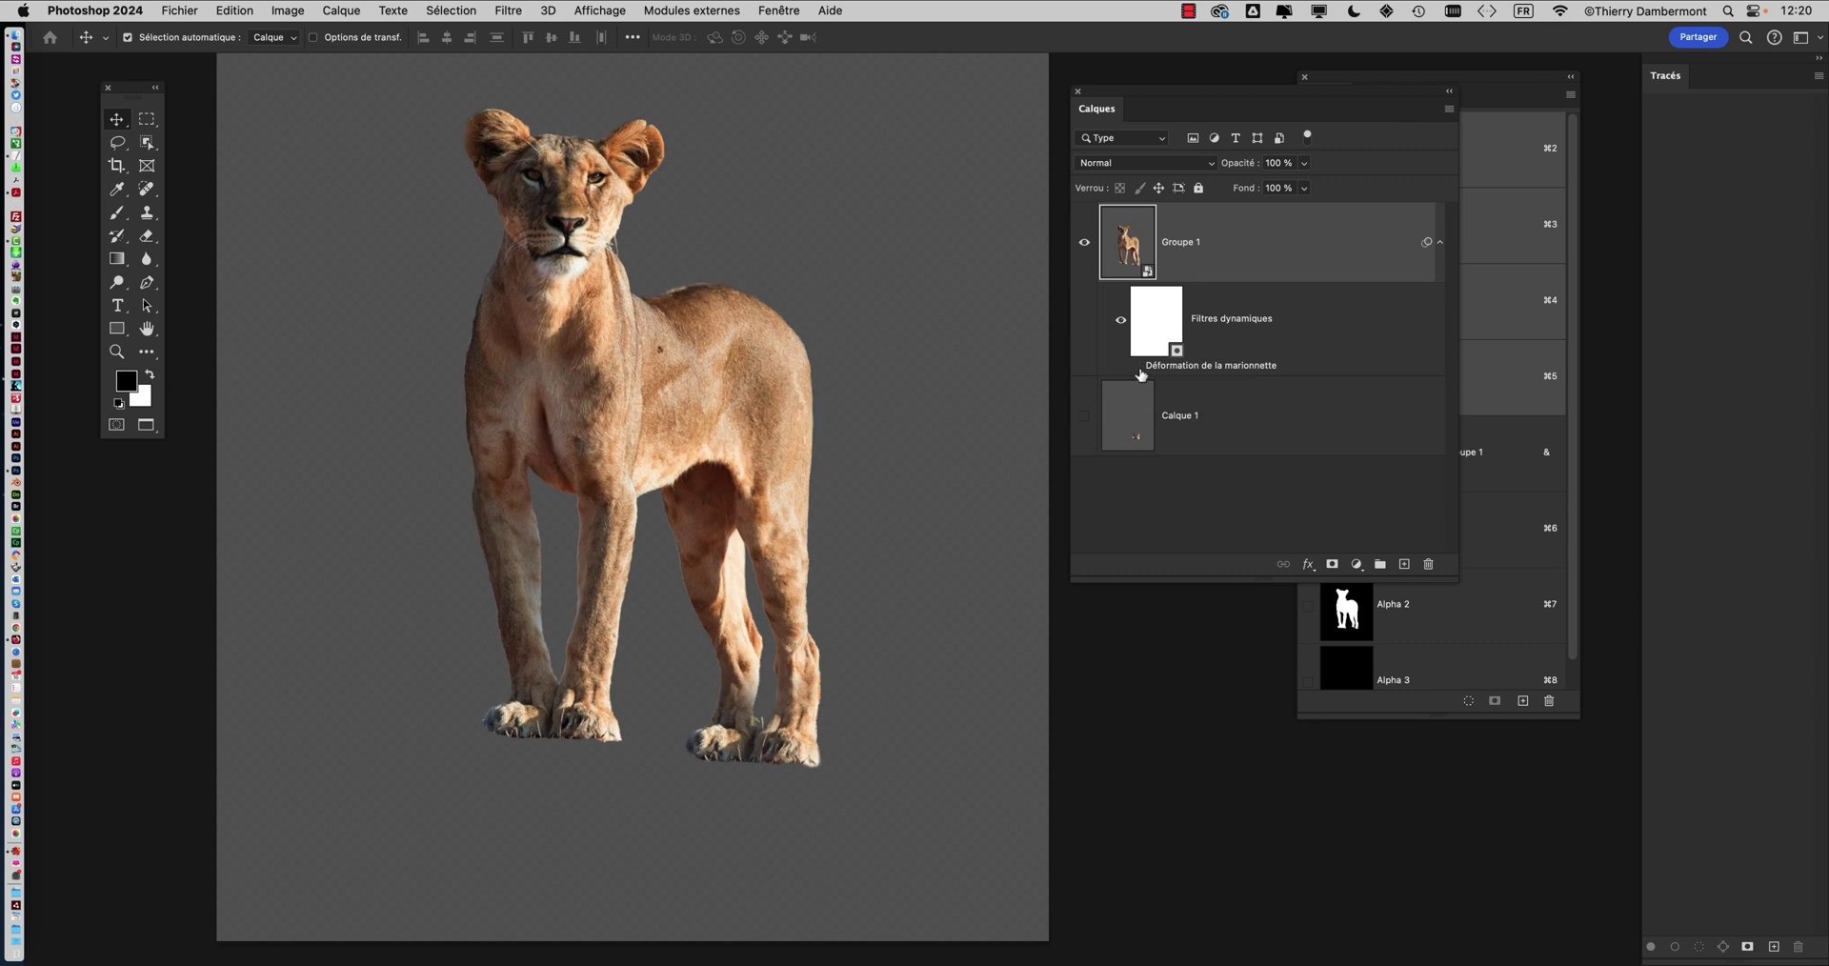
left_click(1137, 366)
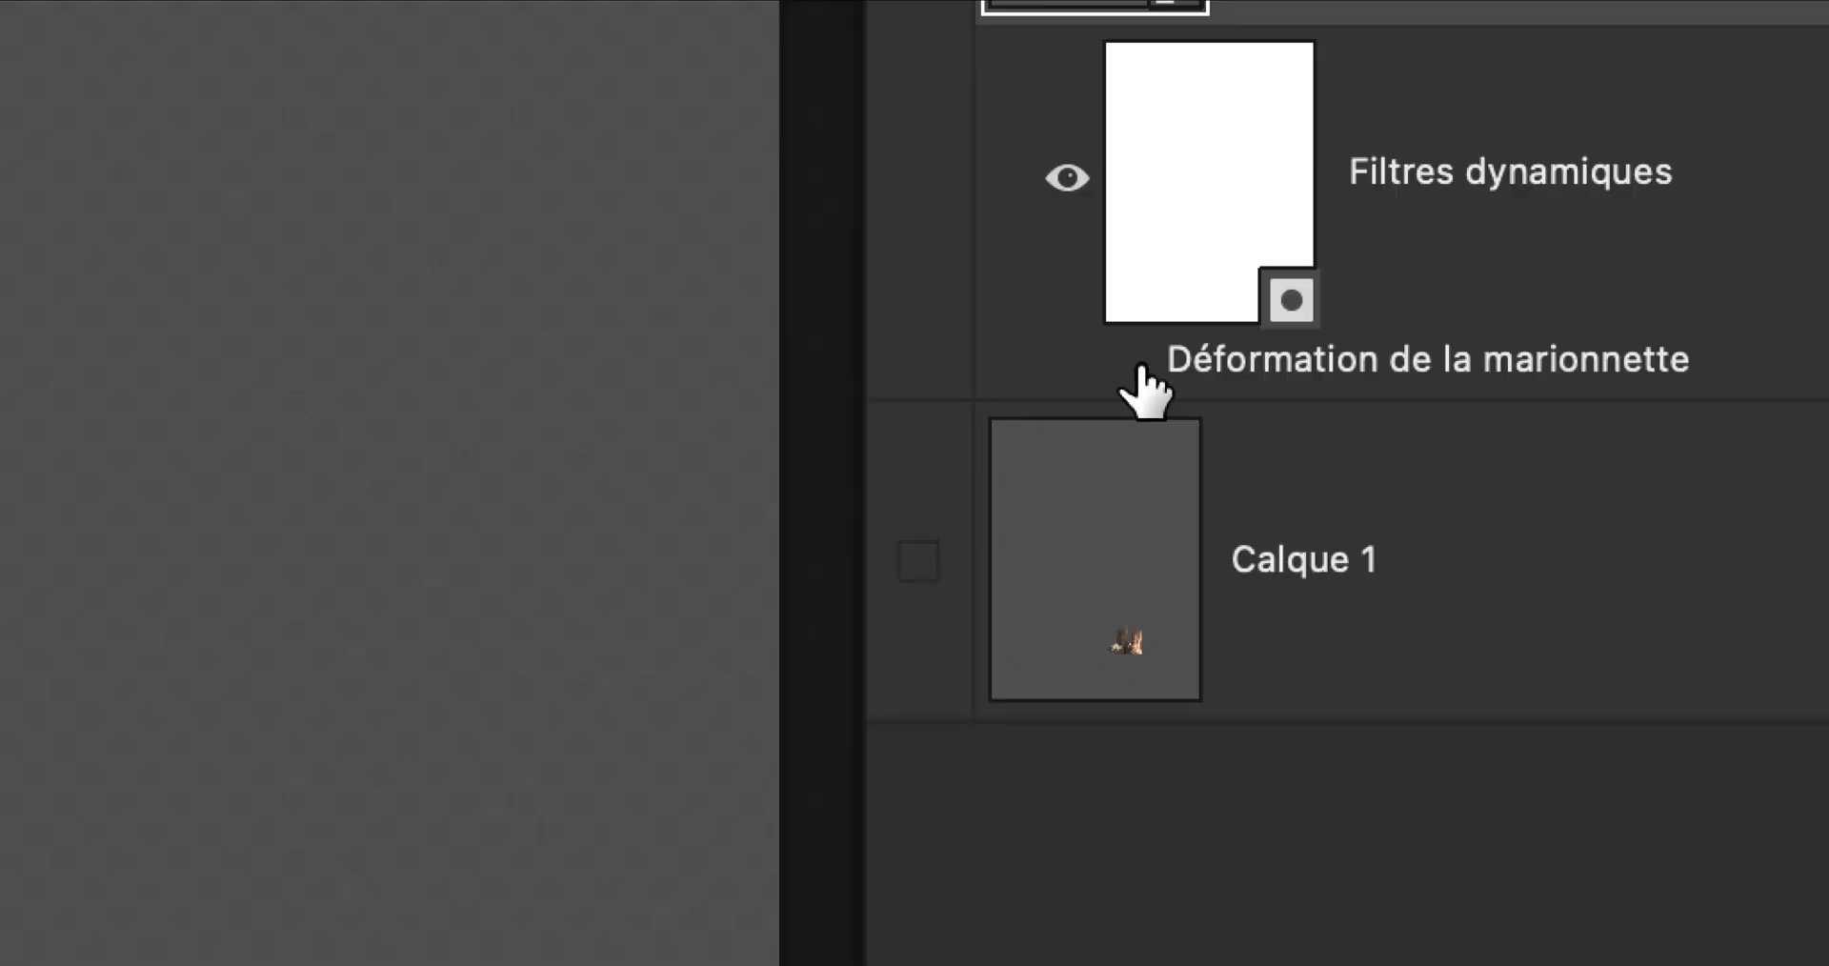
left_click(1139, 368)
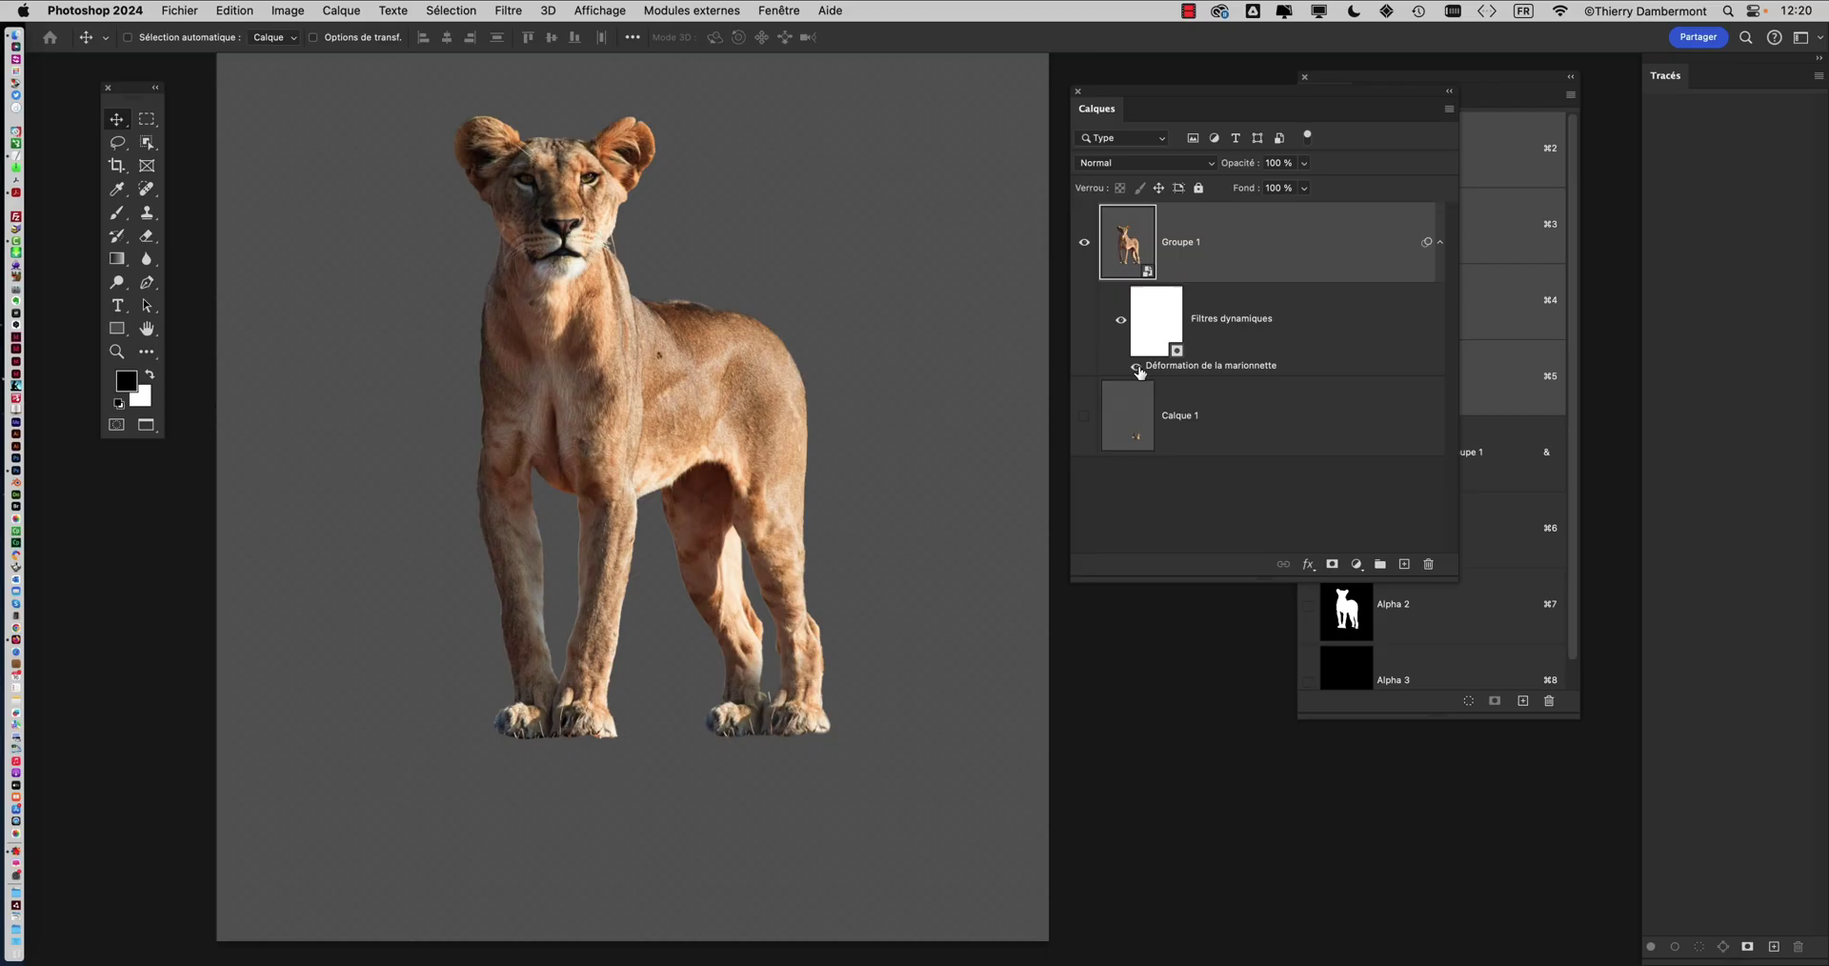
left_click(1137, 368)
left_click(1138, 368)
left_click(1139, 368)
scroll(713, 308, "up", 2)
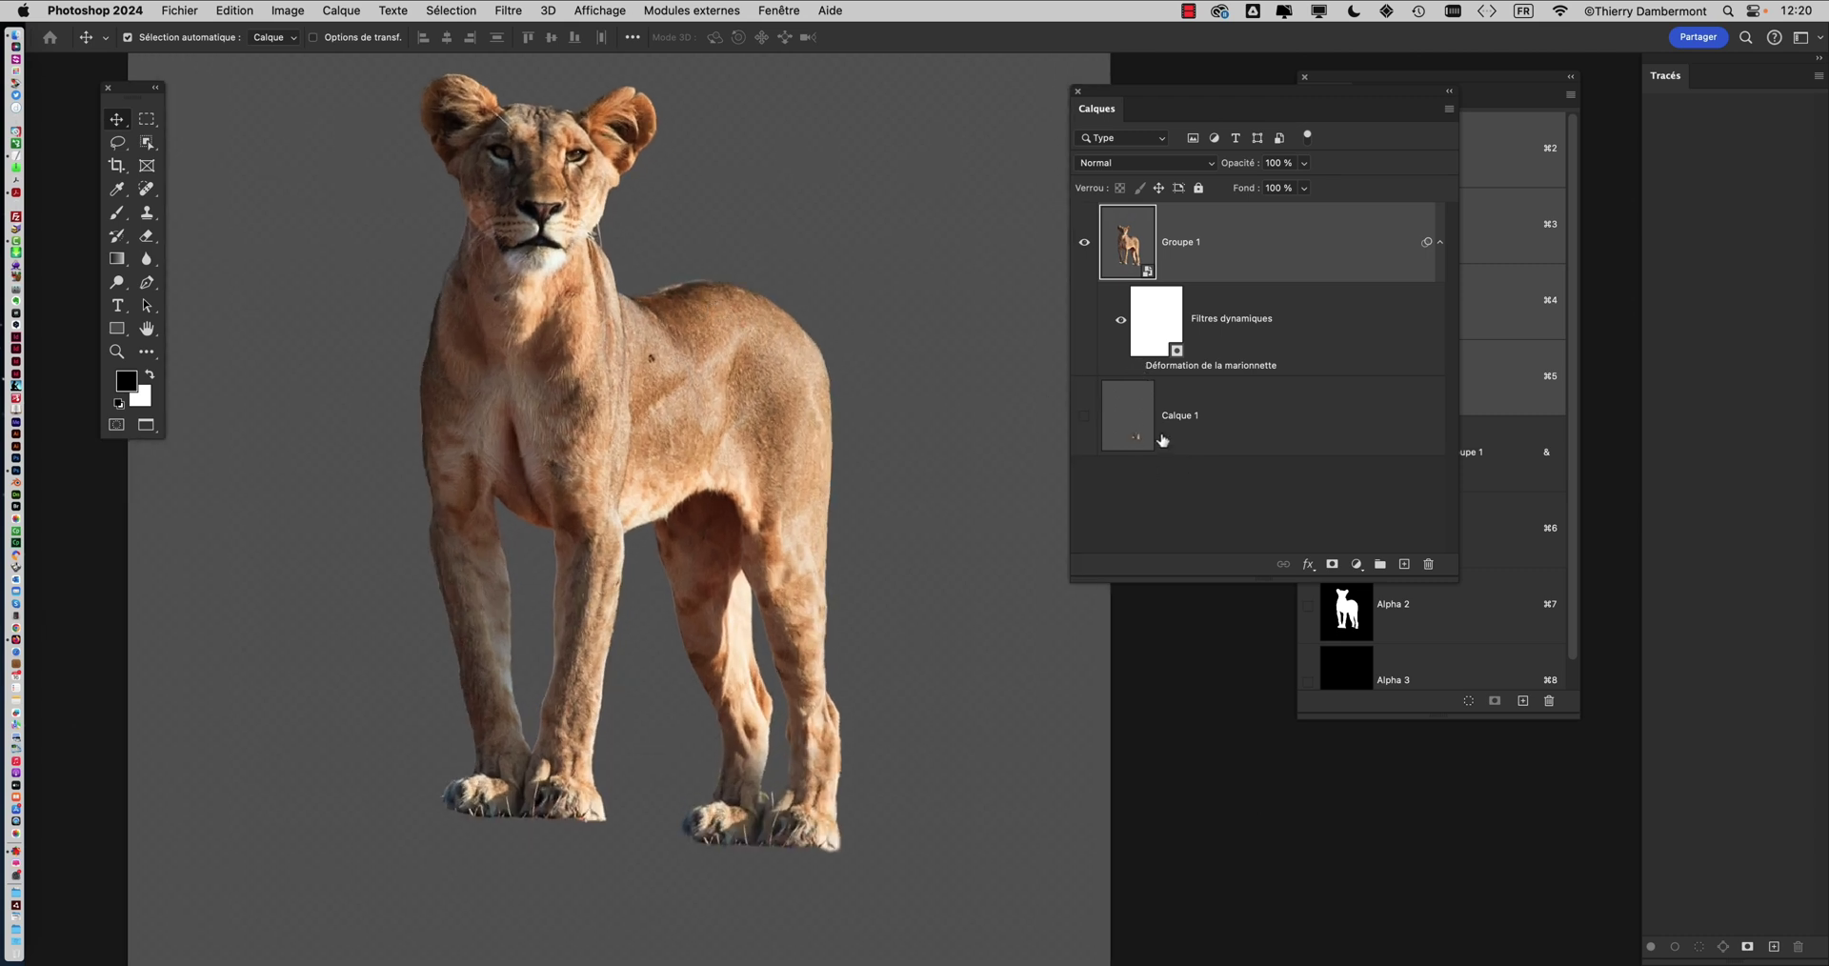
left_click(1134, 368)
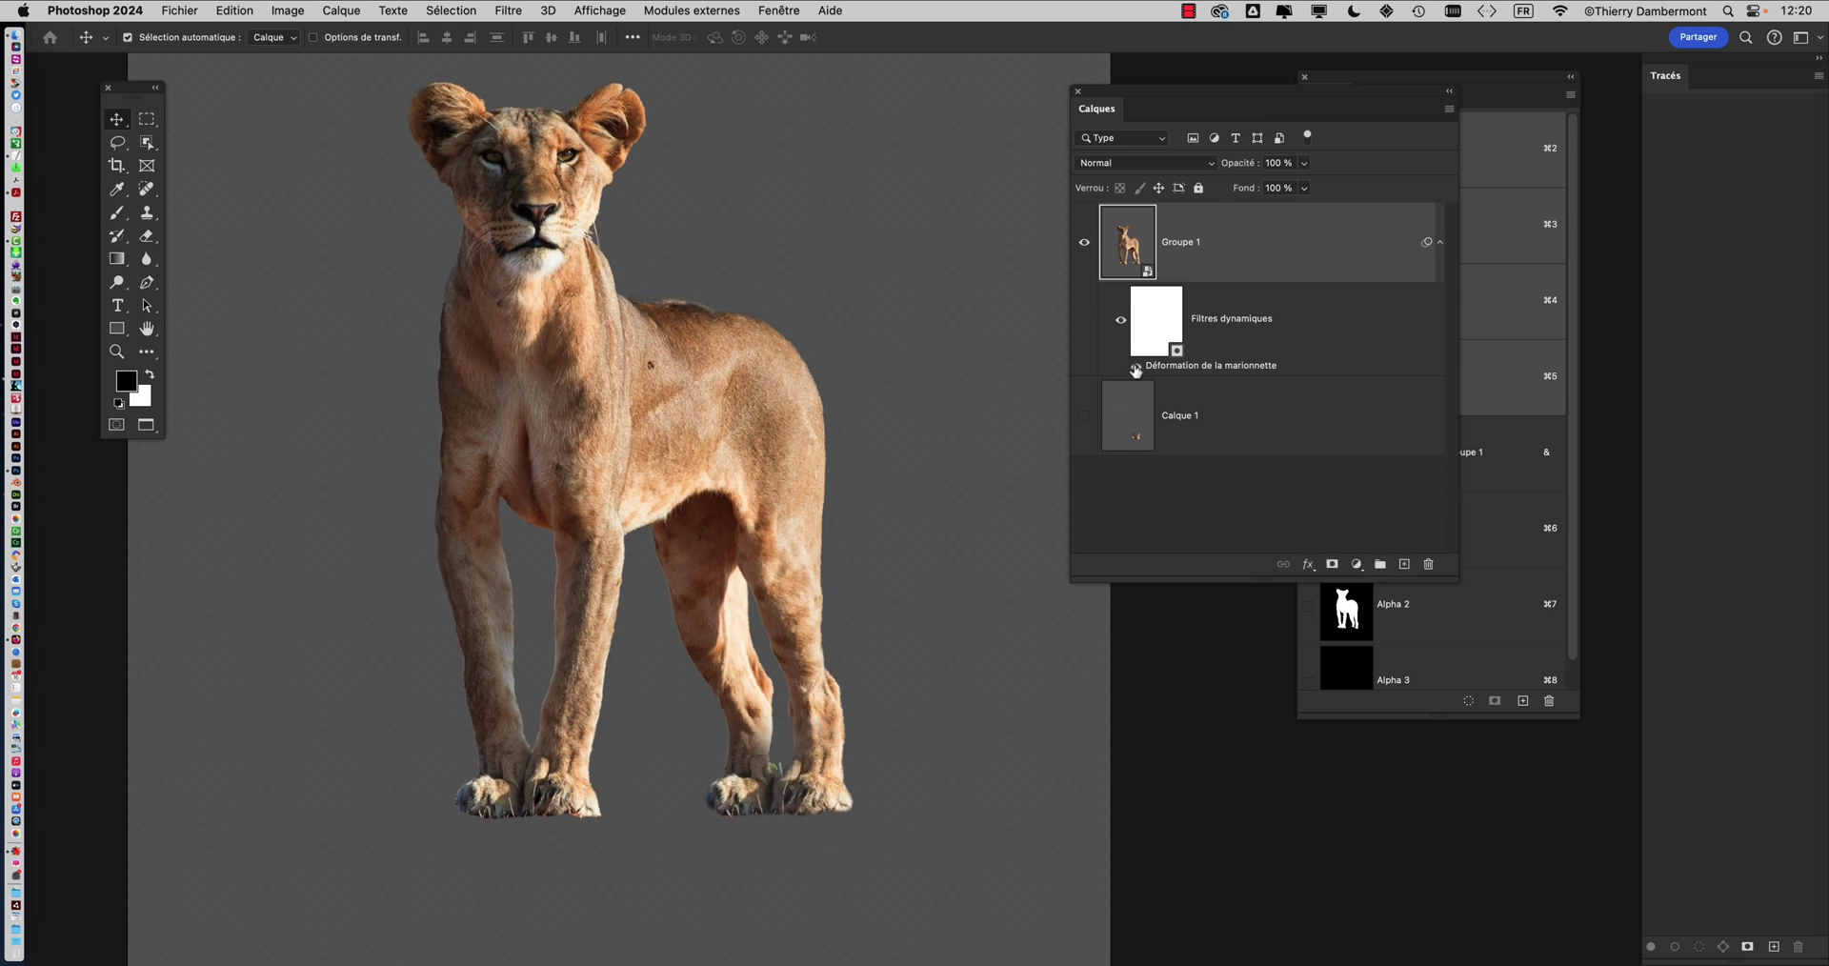
left_click(1134, 368)
left_click(1134, 369)
left_click(1135, 369)
left_click(1135, 368)
left_click(1135, 369)
left_click(1136, 368)
left_click(1135, 368)
left_click(1136, 369)
left_click(1136, 369)
left_click(1136, 368)
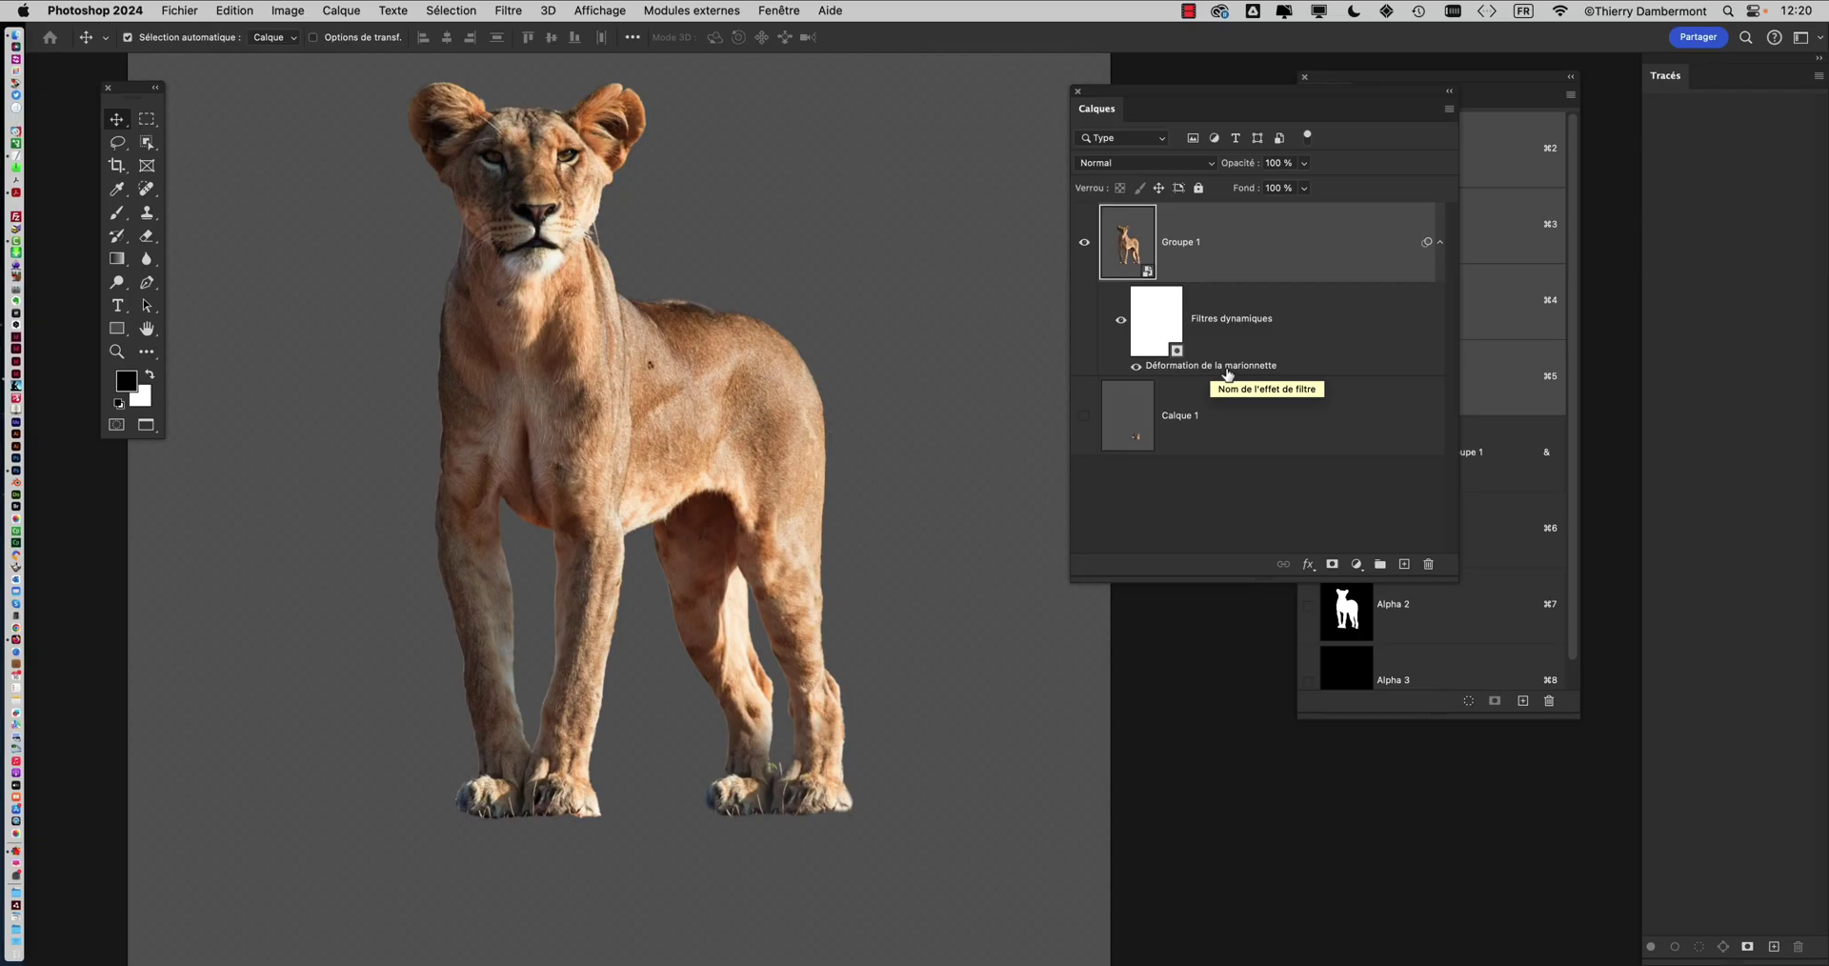
Reopen the Puppet Warp smart filter, pin the head beside the shaded eye and on the lit cheek, and tilt the head clockwise
double_click(1226, 367)
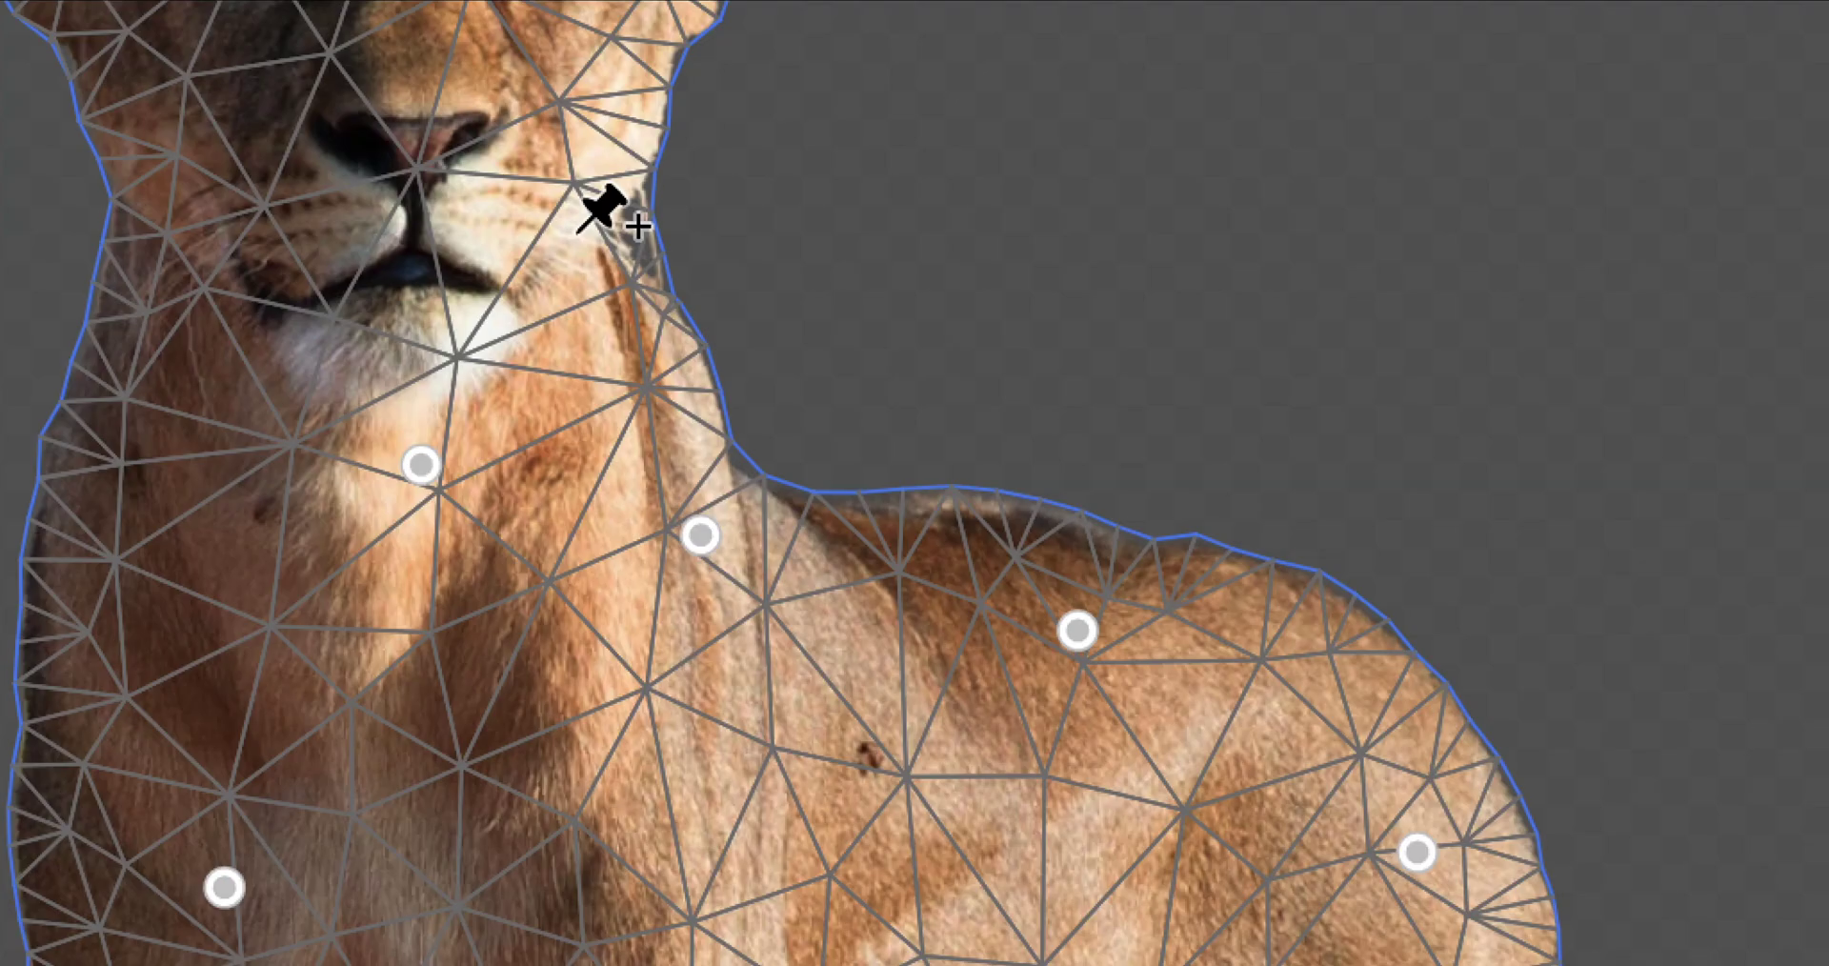
left_click_drag(575, 231, 642, 363)
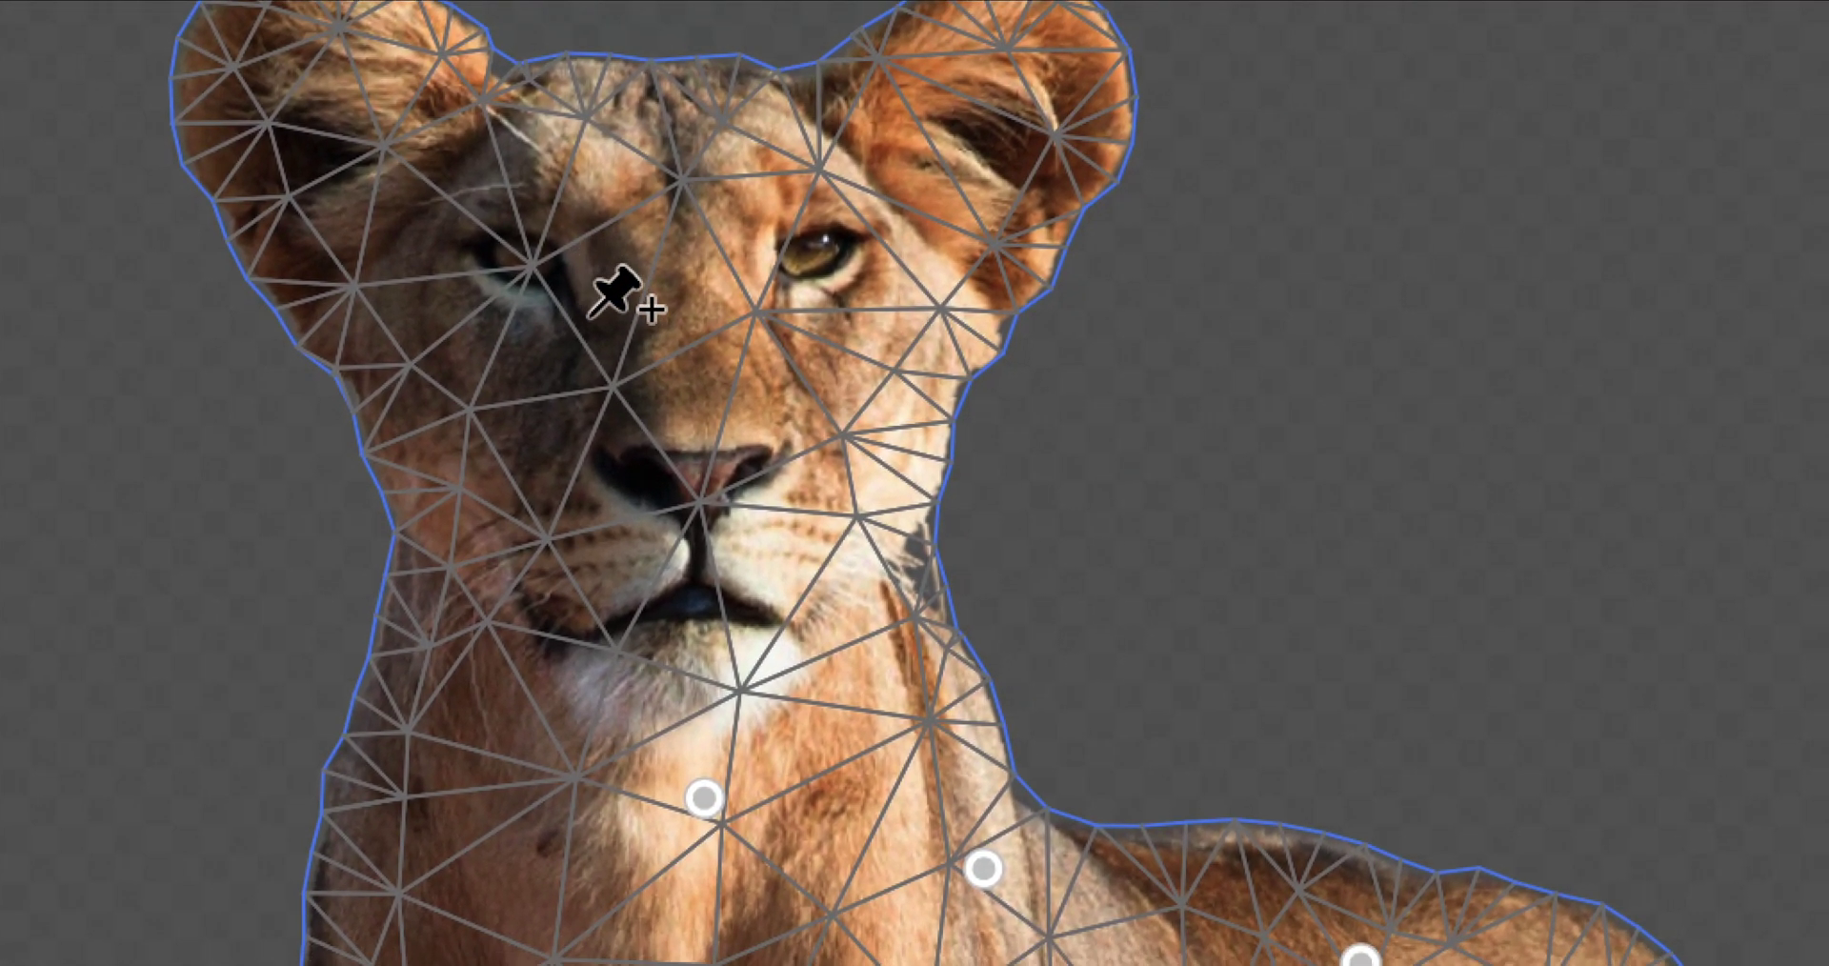
left_click(605, 331)
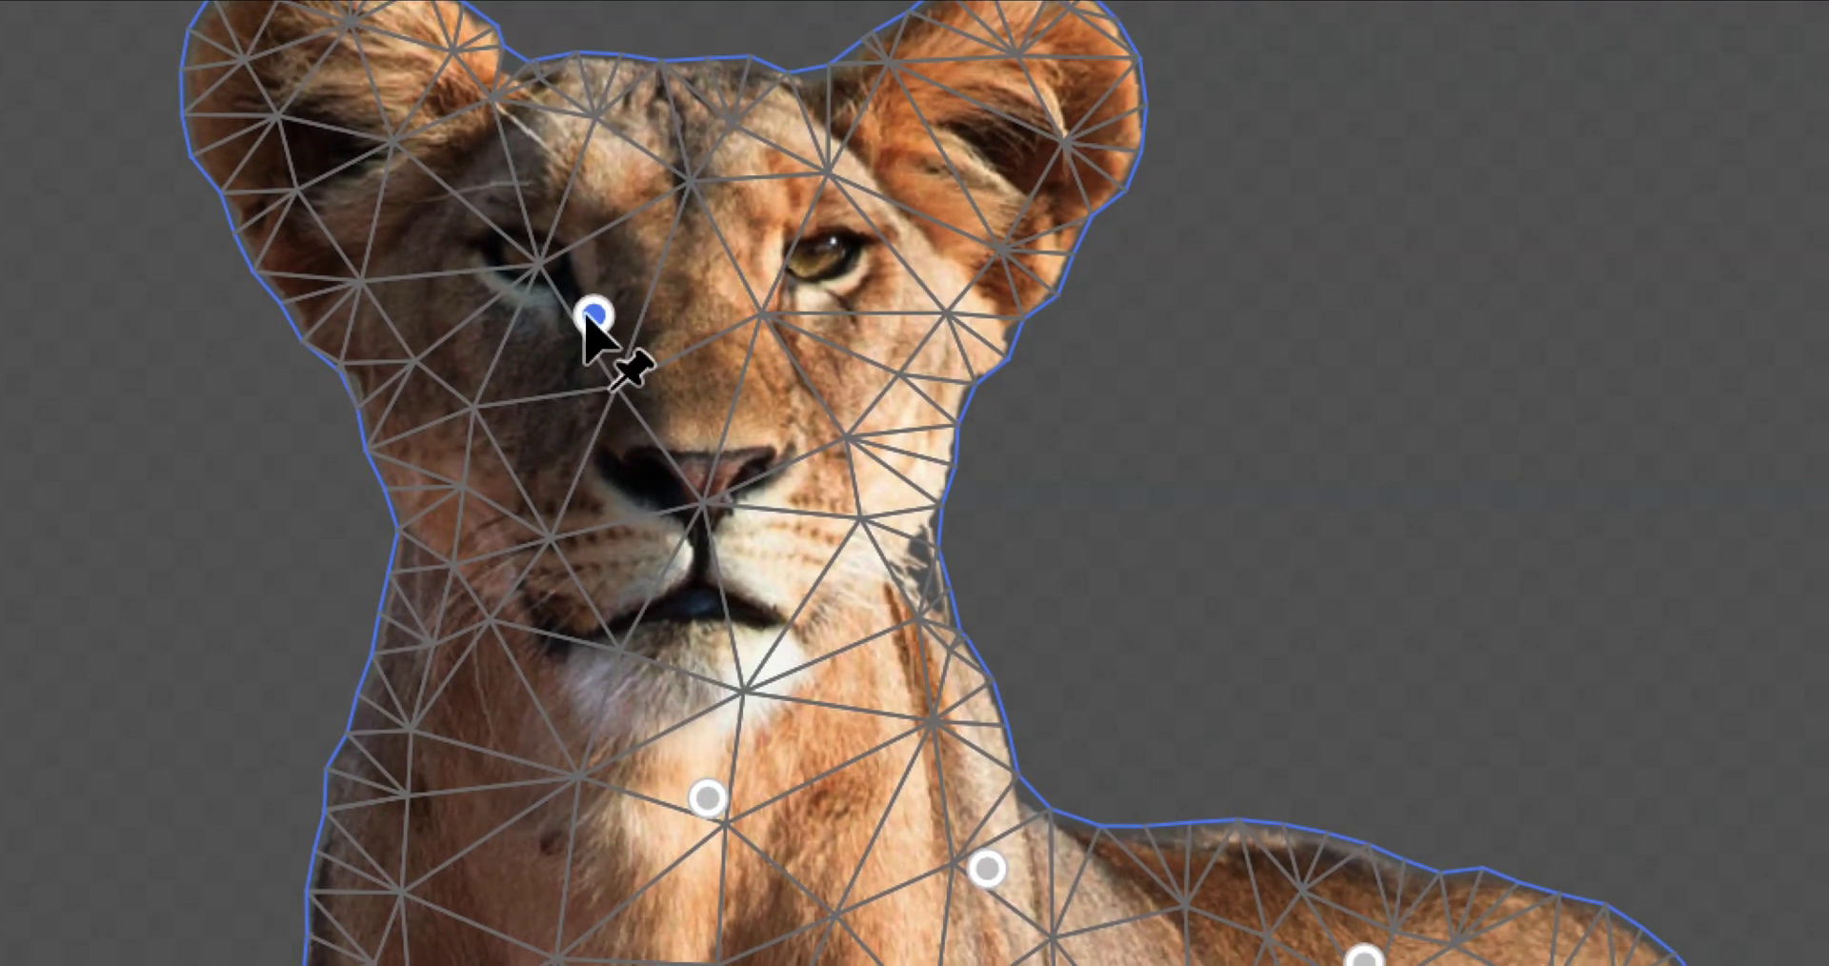
left_click_drag(451, 319, 331, 358)
left_click_drag(568, 327, 610, 314)
left_click(865, 457)
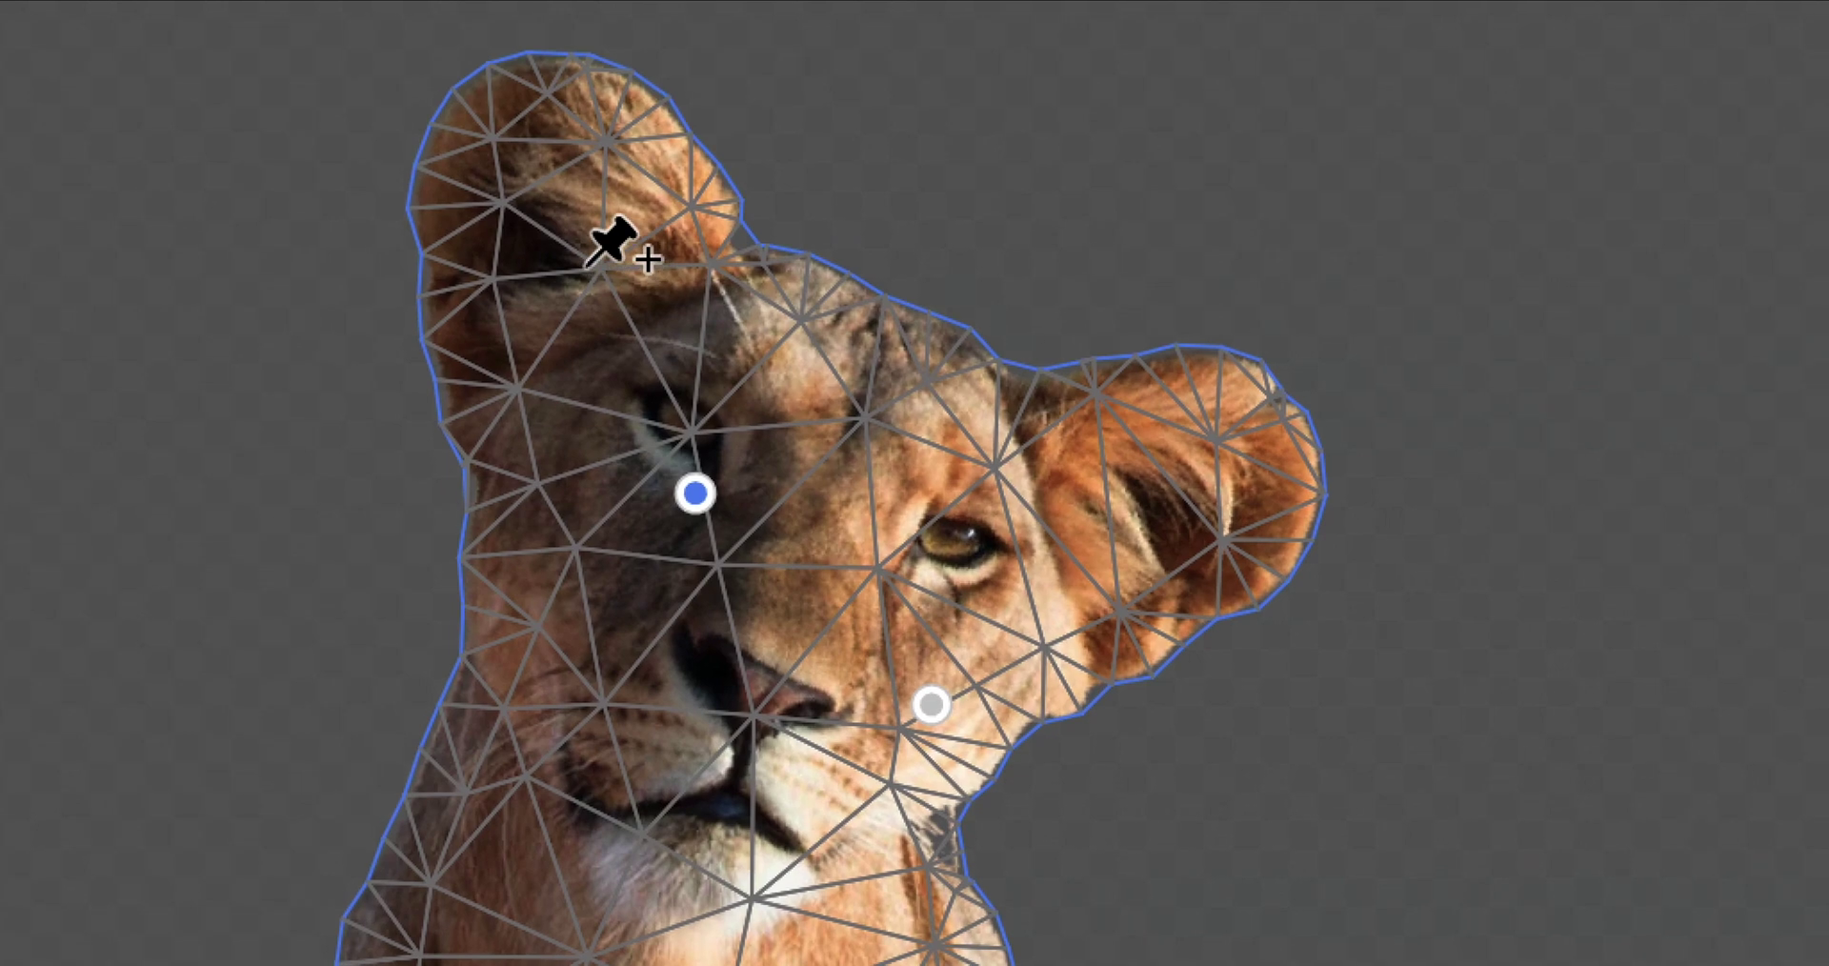
Pin the base and tip of both ears, adjust the tip pins to reshape the ears, and commit the warp
left_click(587, 266)
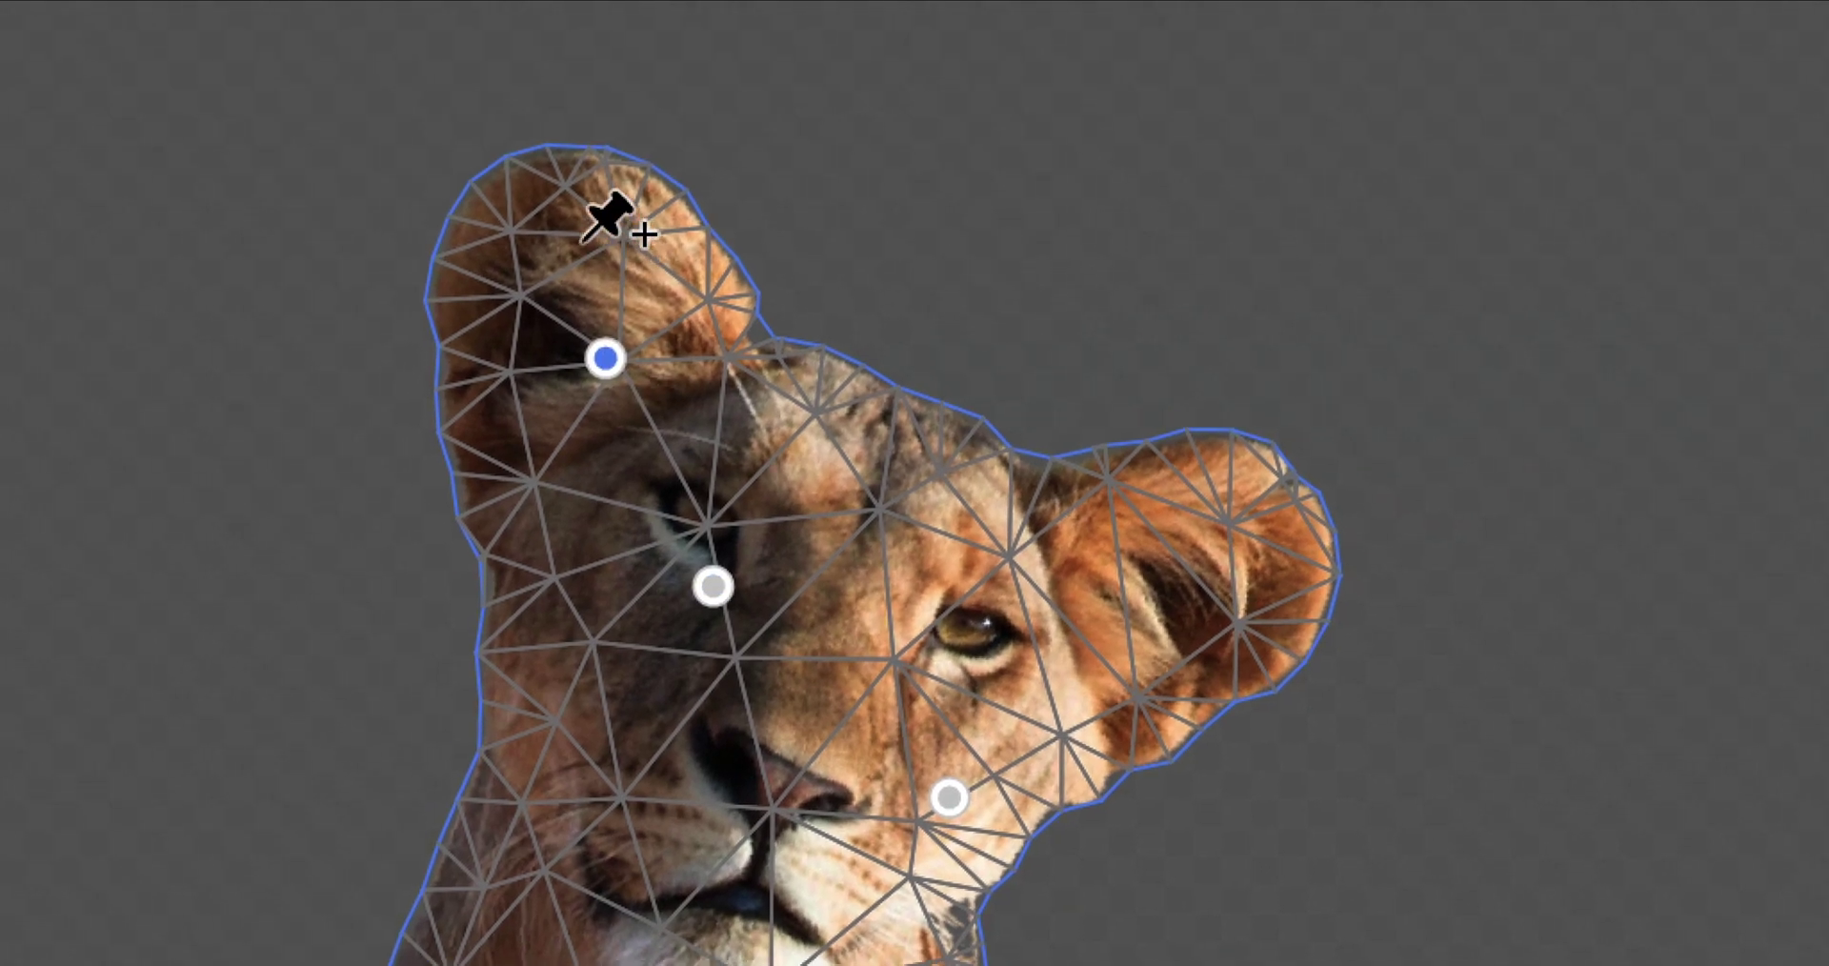
left_click_drag(579, 235, 588, 234)
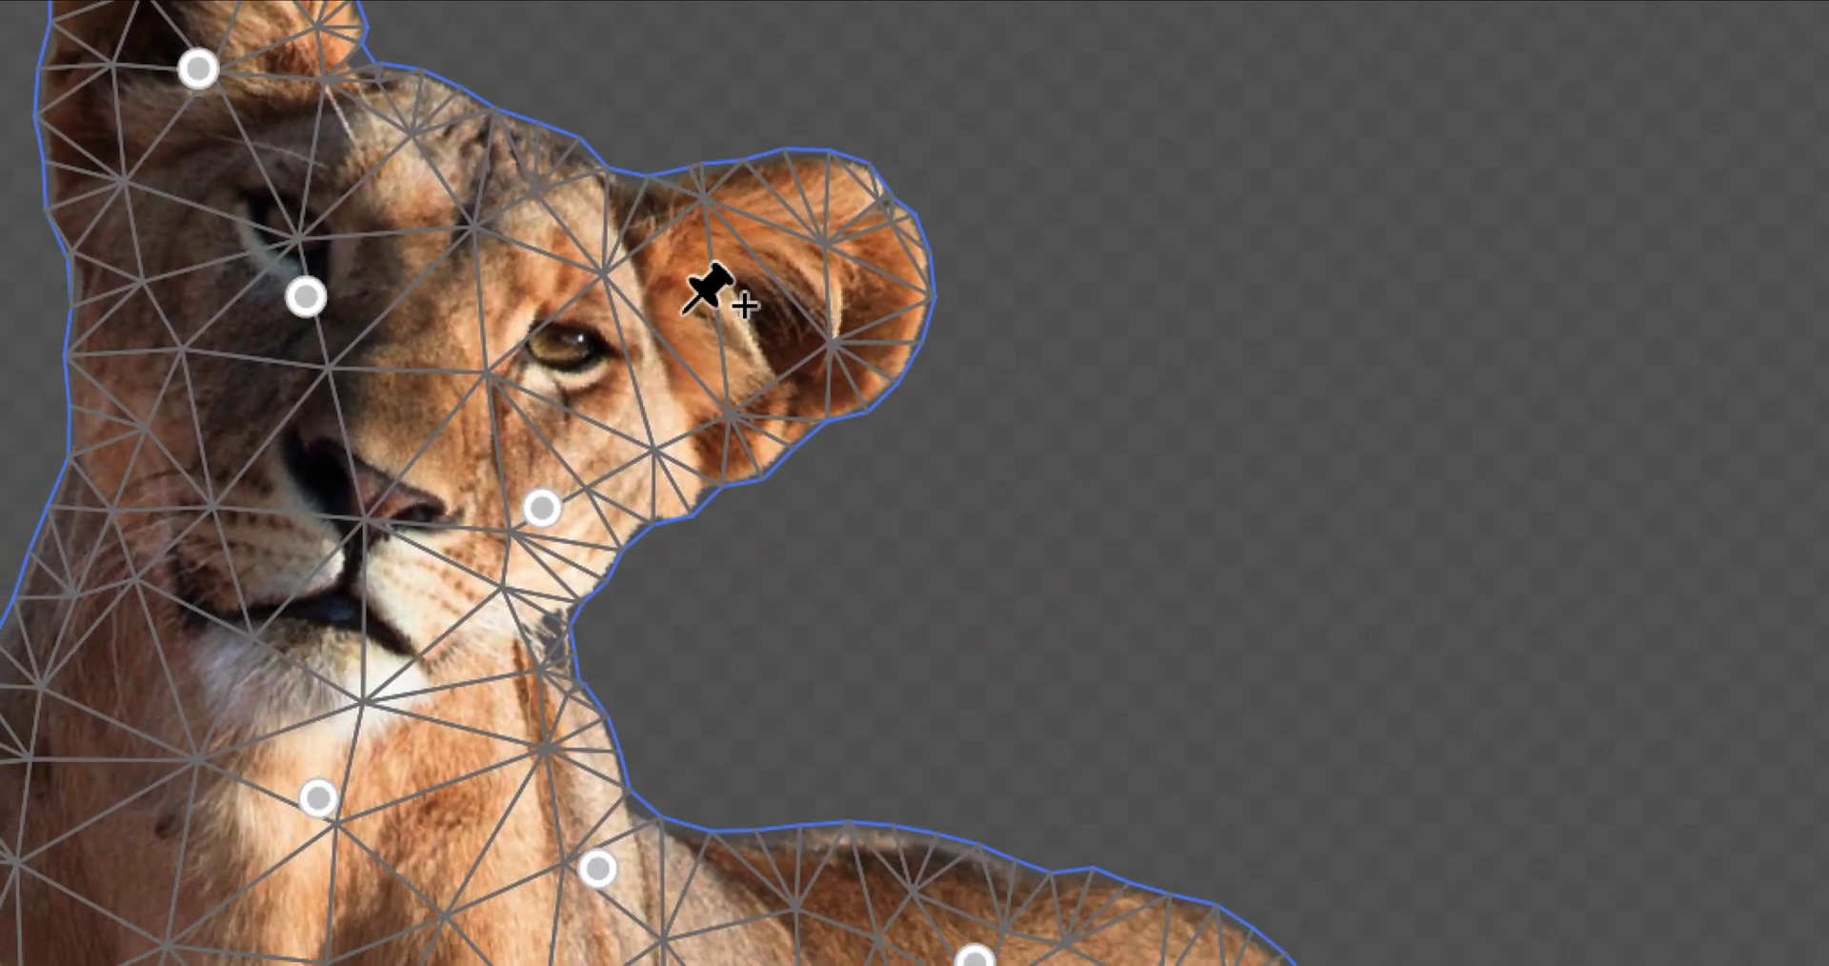
left_click(1044, 637)
left_click(717, 303)
left_click_drag(723, 311, 722, 313)
scroll(214, 277, "down", 5)
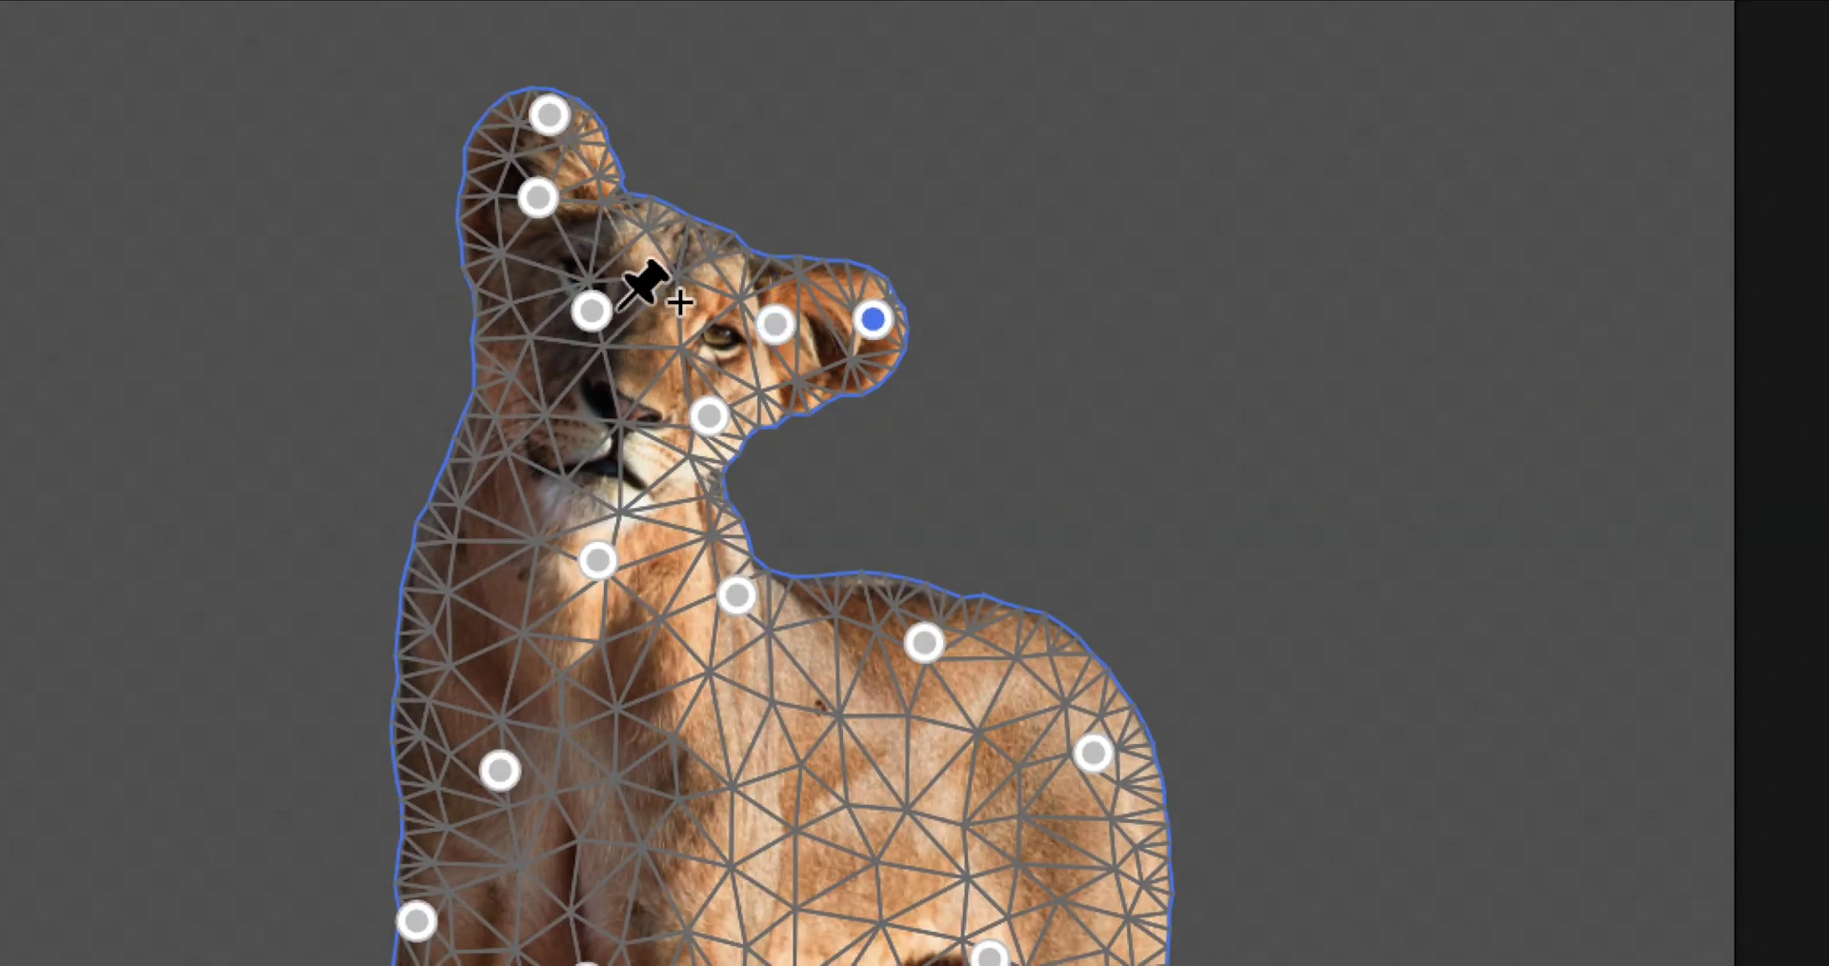
key("alt")
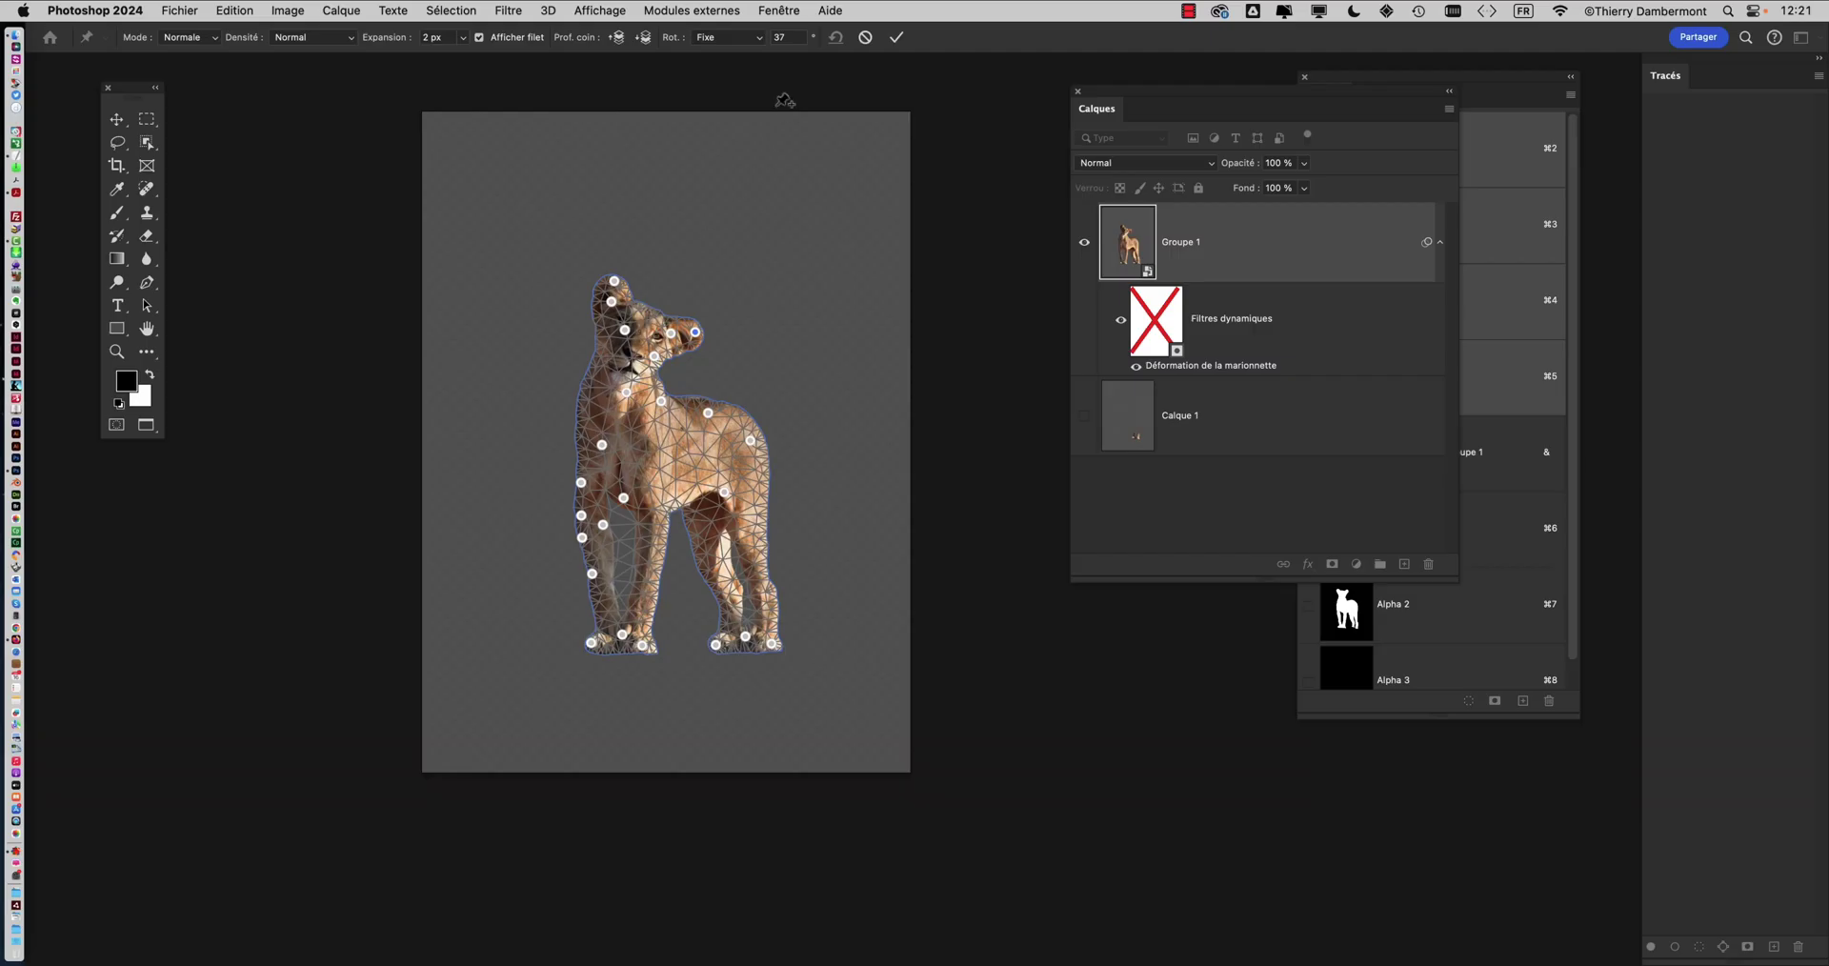
left_click(896, 38)
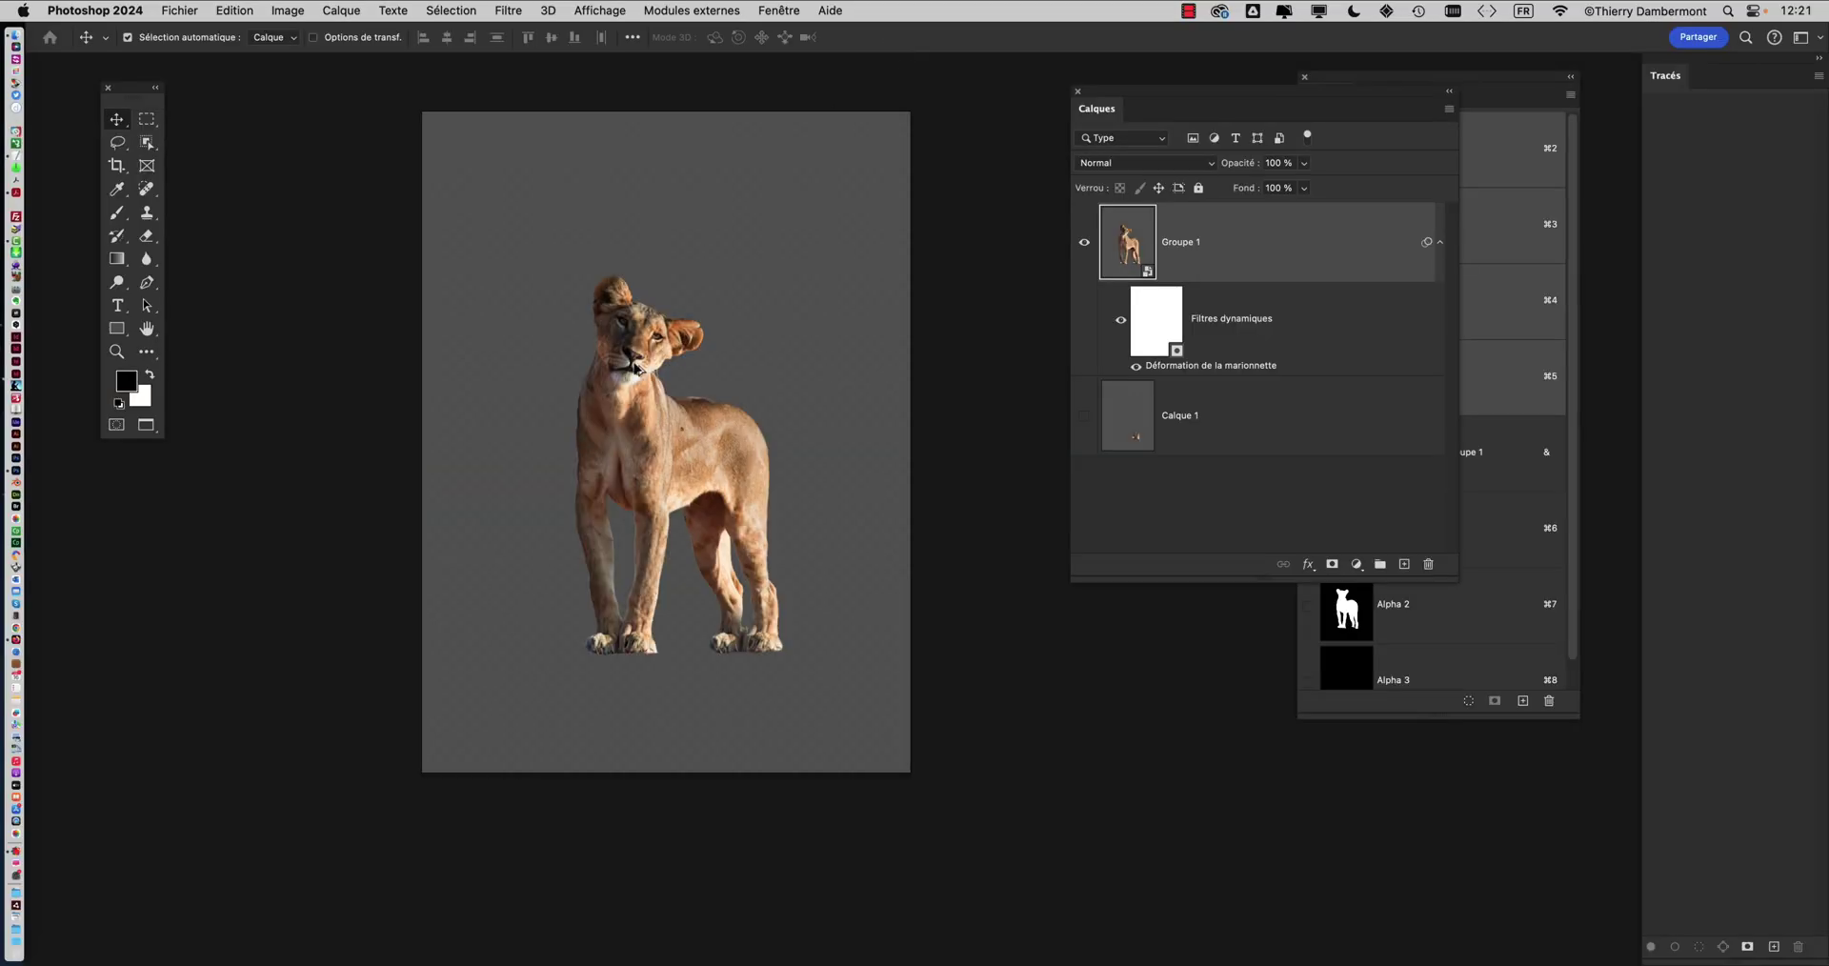
Save the document as a new version named "Lionne - 09.psd" in the PHOTOSHOP folder
scroll(636, 368, "up", 3)
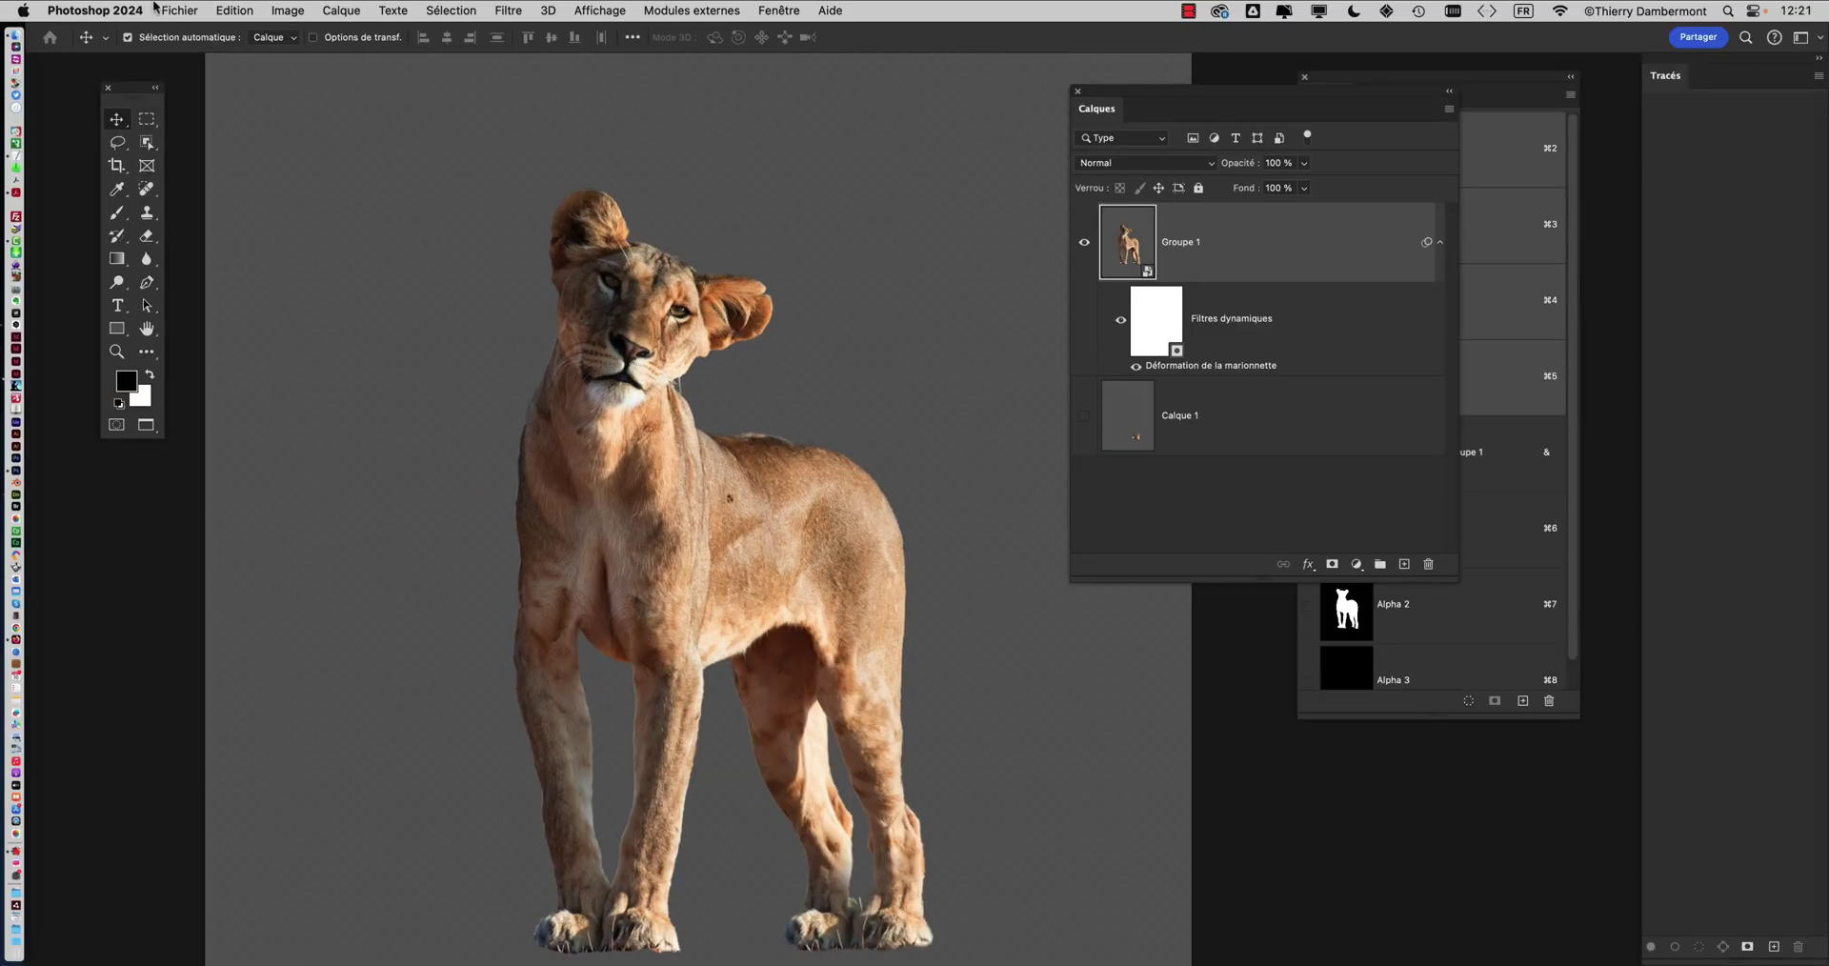
left_click(179, 10)
left_click(228, 204)
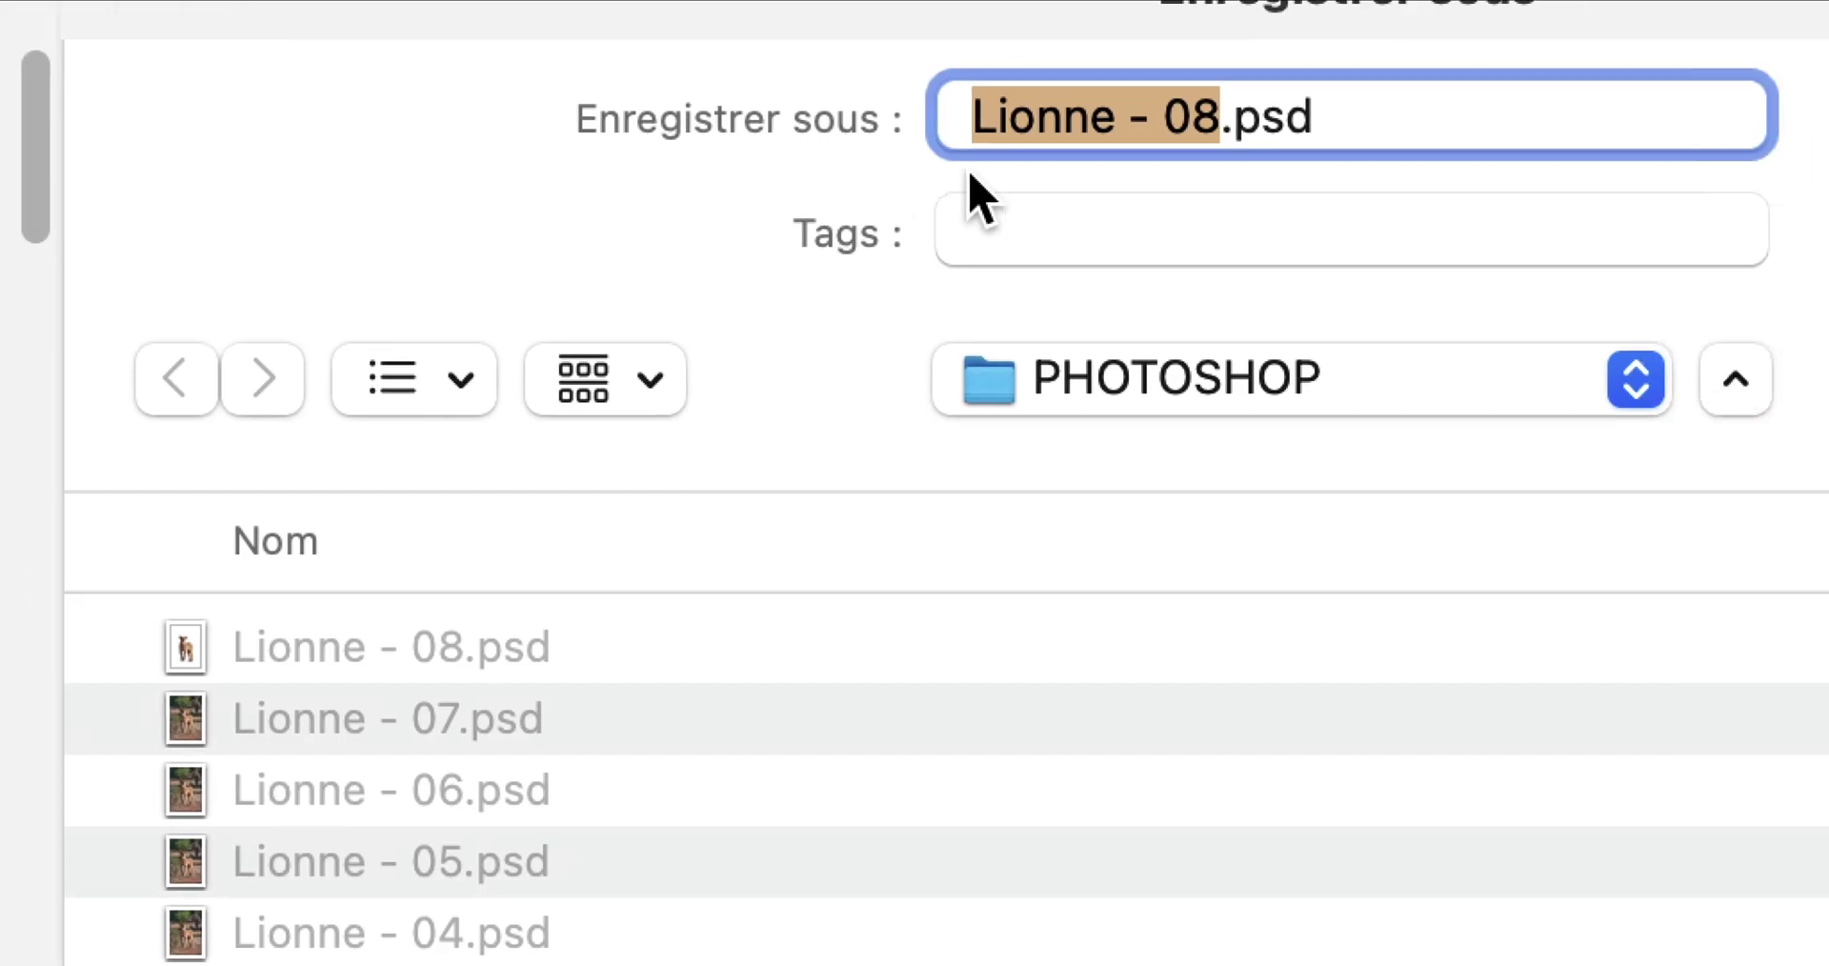
left_click_drag(1402, 131, 1392, 136)
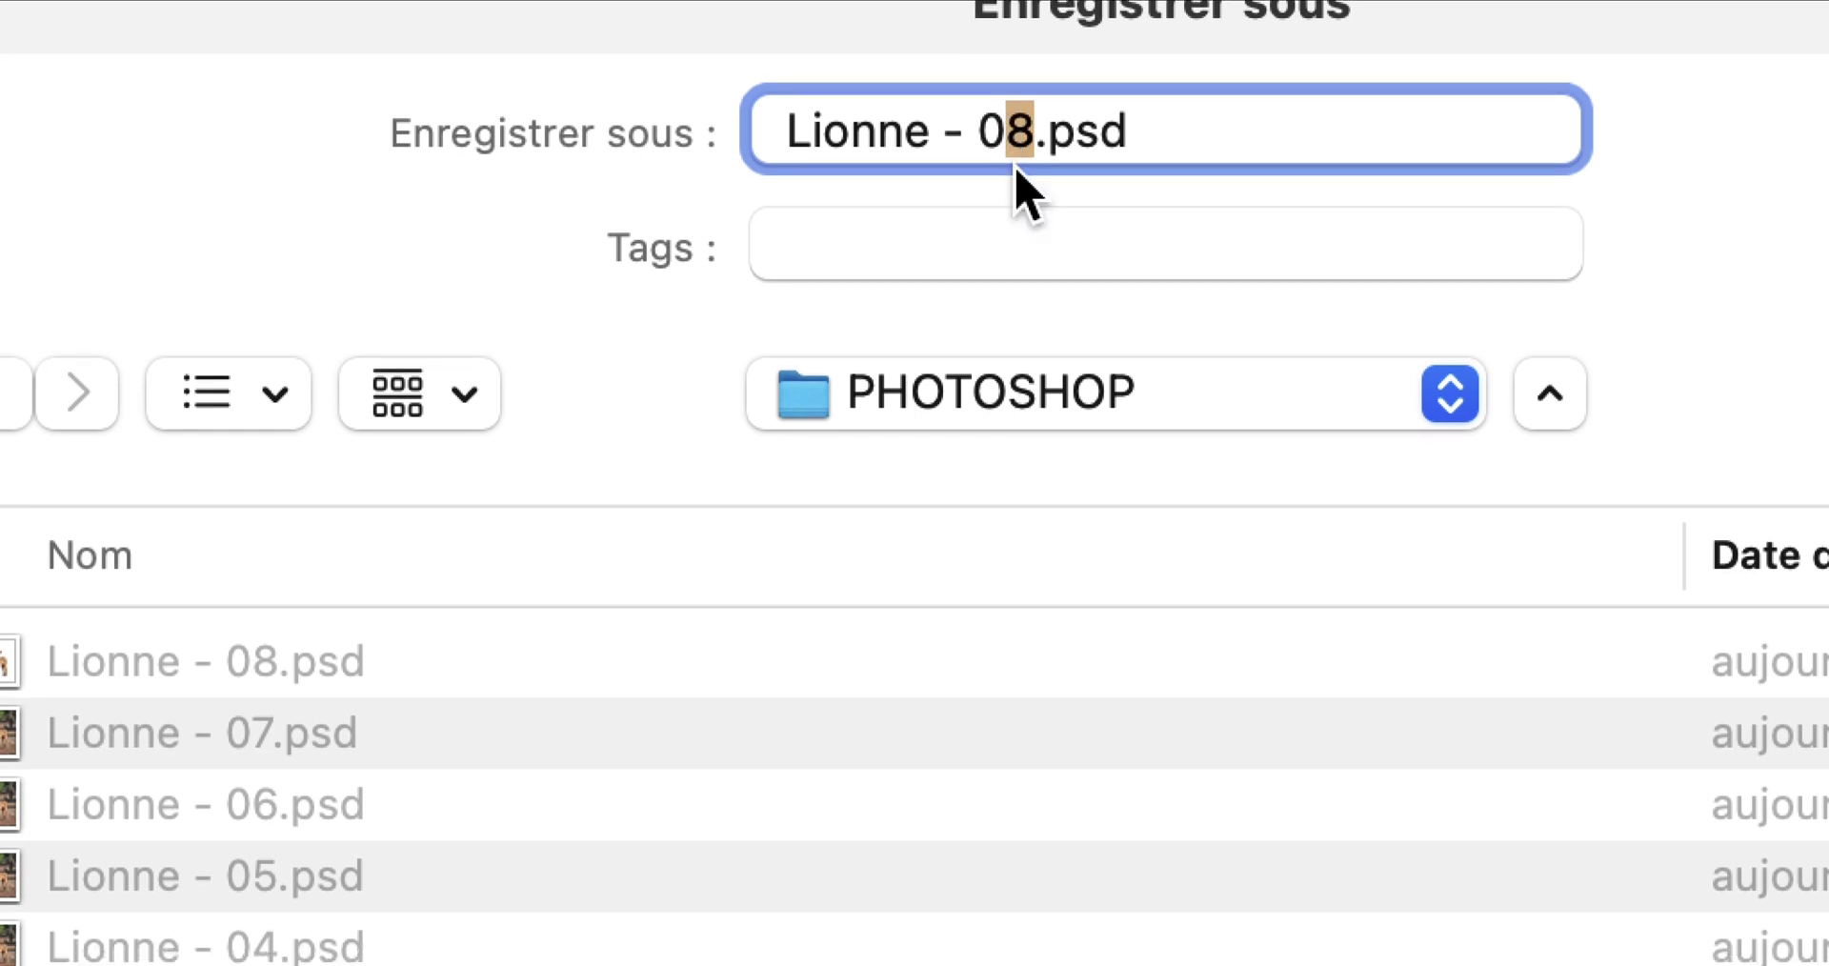
type("9")
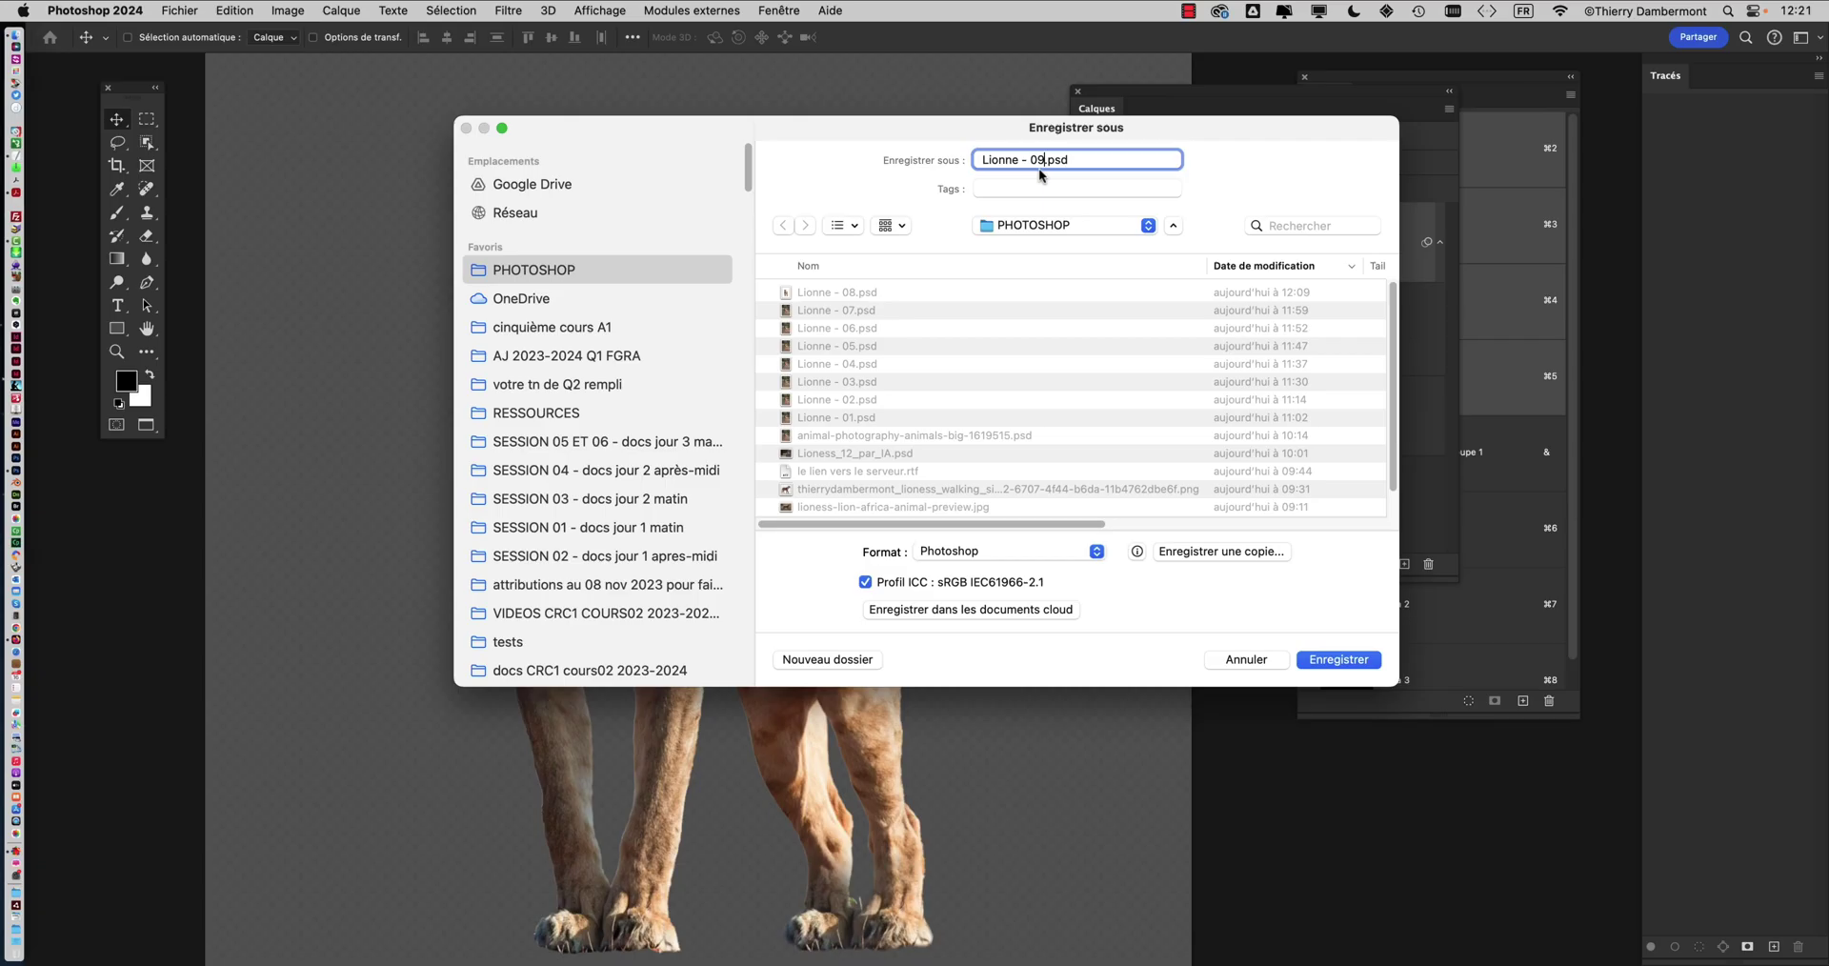
key("Return")
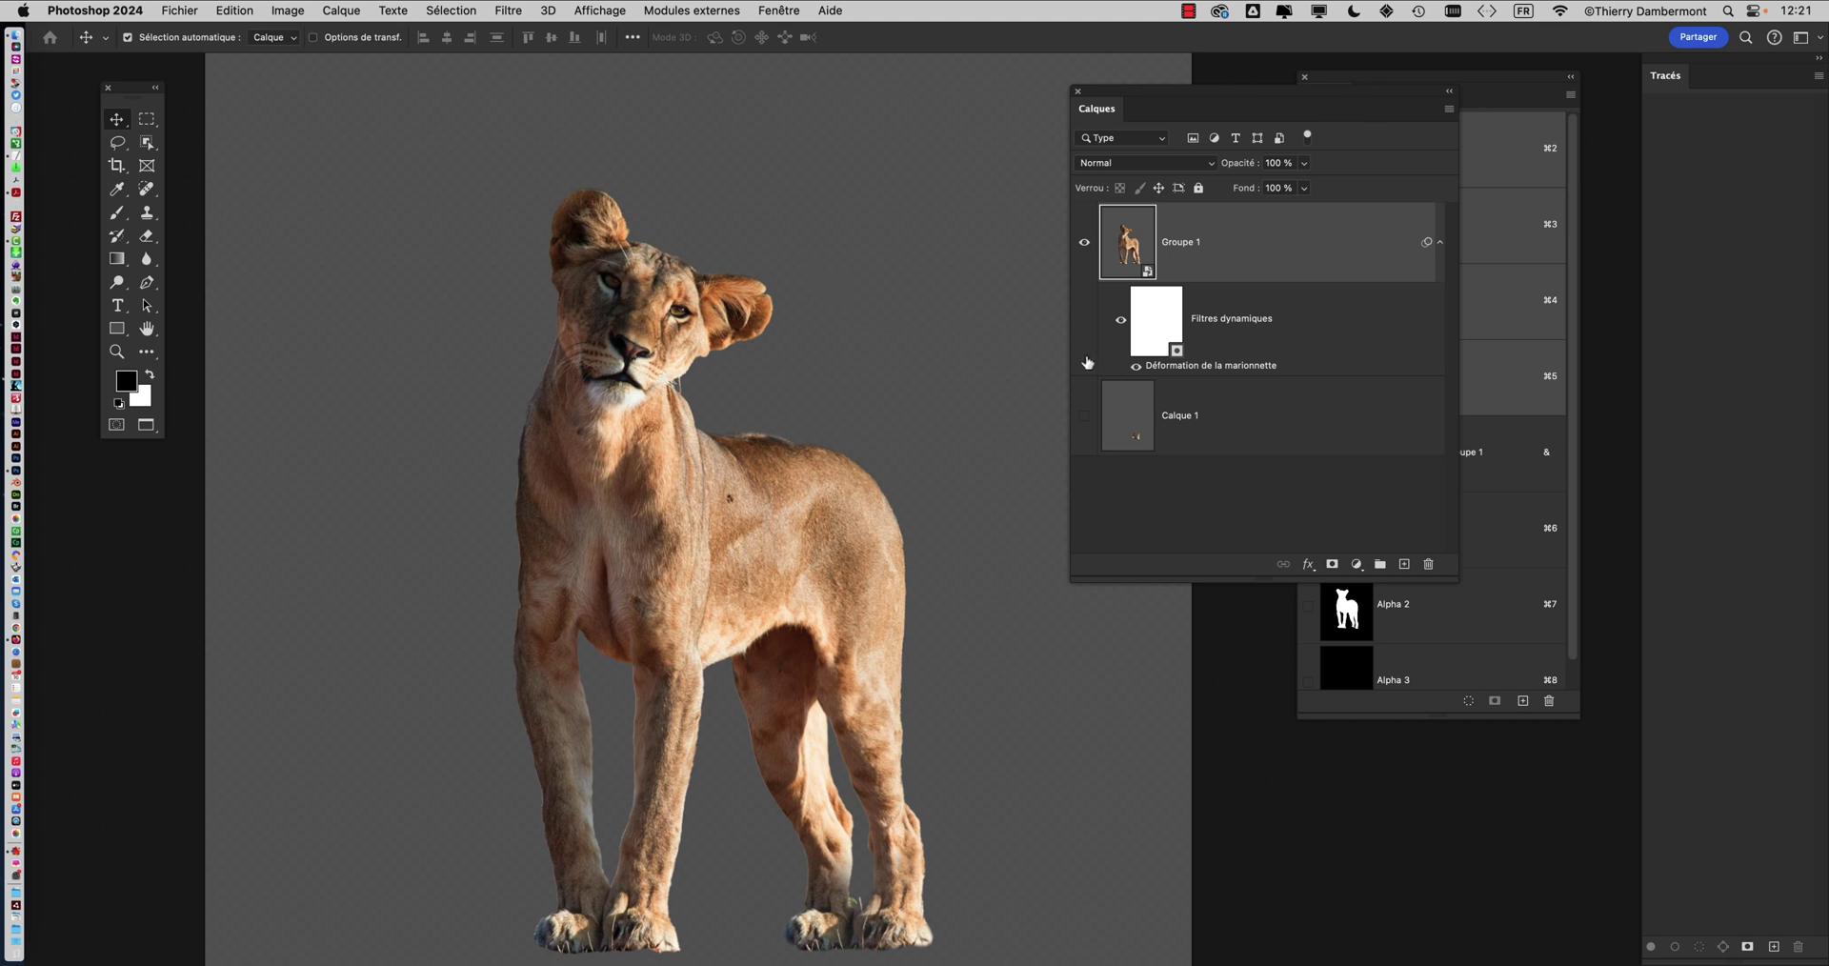
Reopen the Puppet Warp smart filter, pin the lit eye's inner corner, and remove the pin at the base of the adjacent ear
double_click(1191, 369)
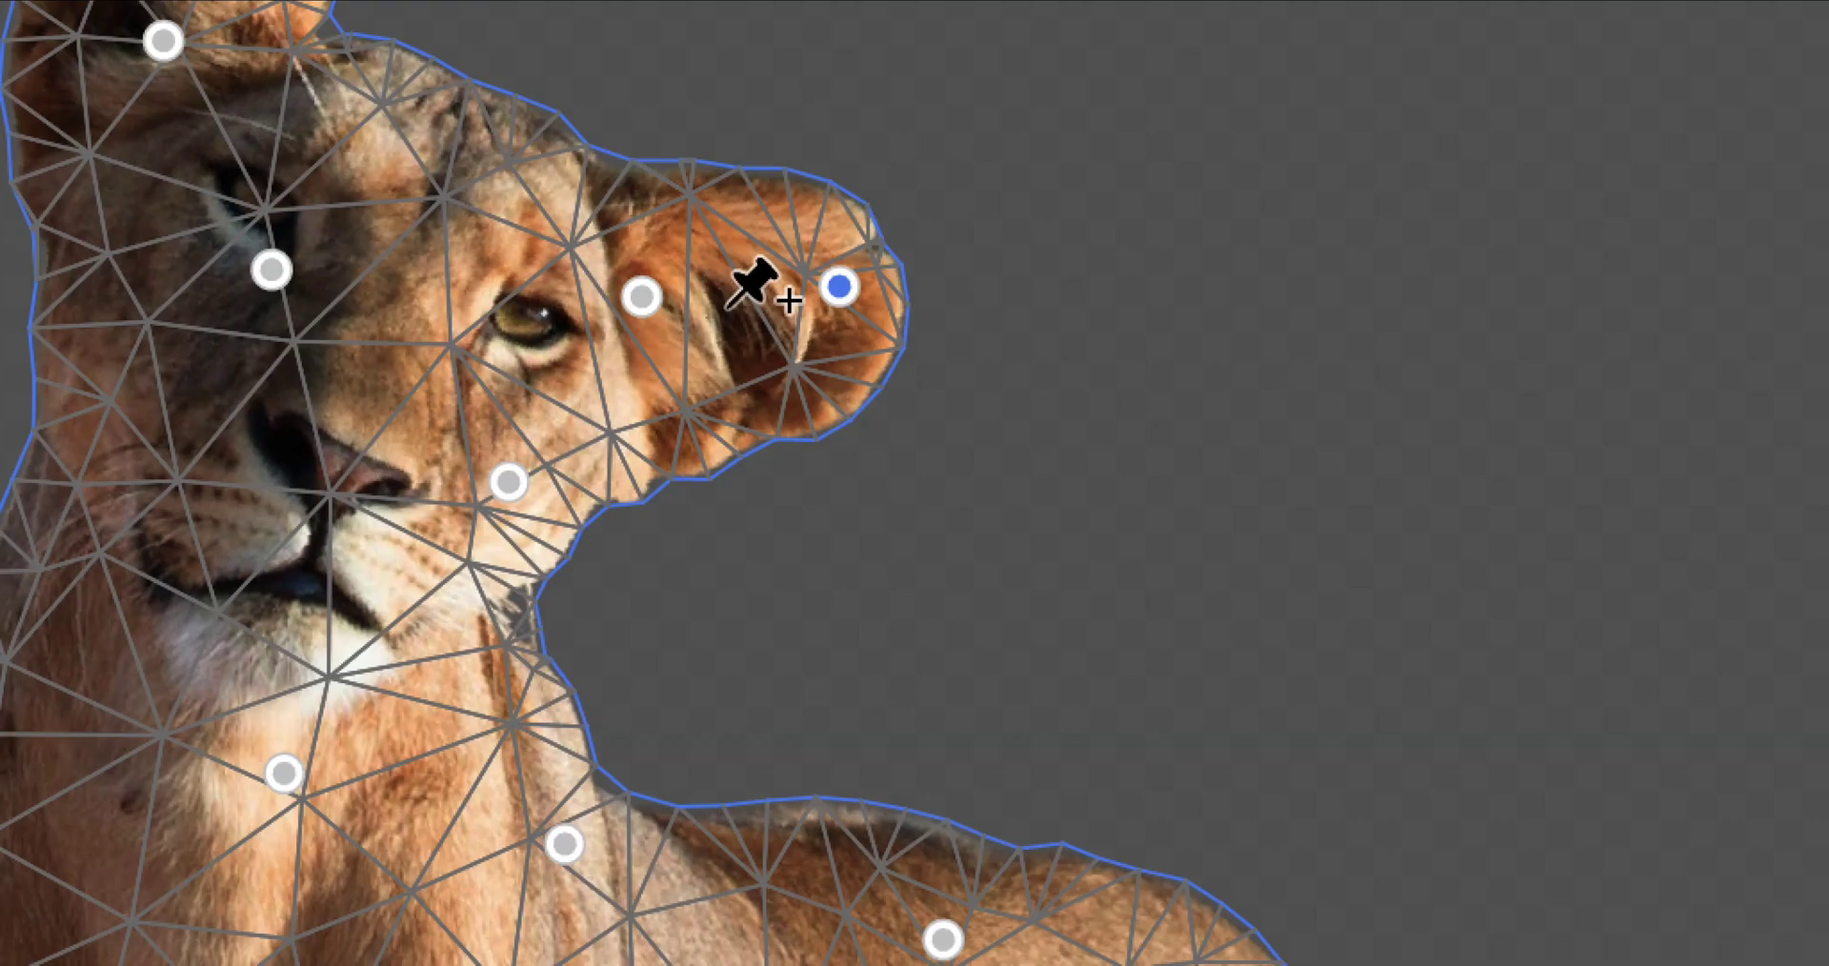
scroll(705, 309, "left", 3)
scroll(670, 317, "up", 5)
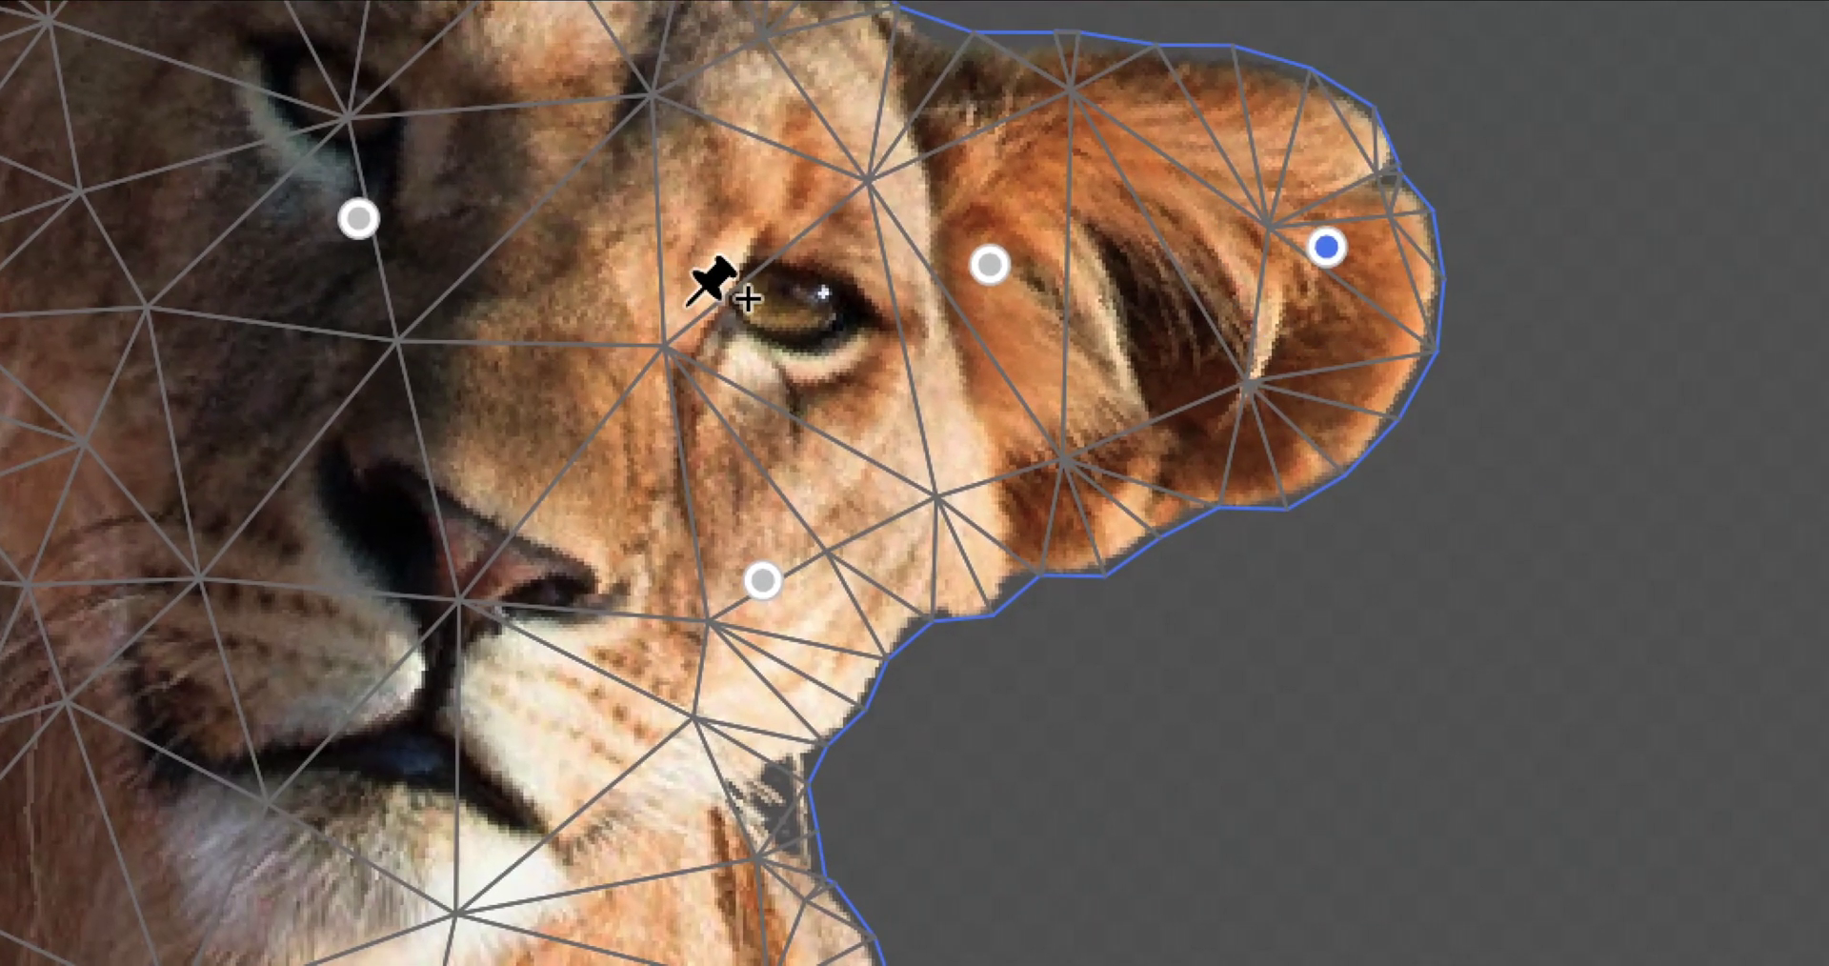
left_click(713, 300)
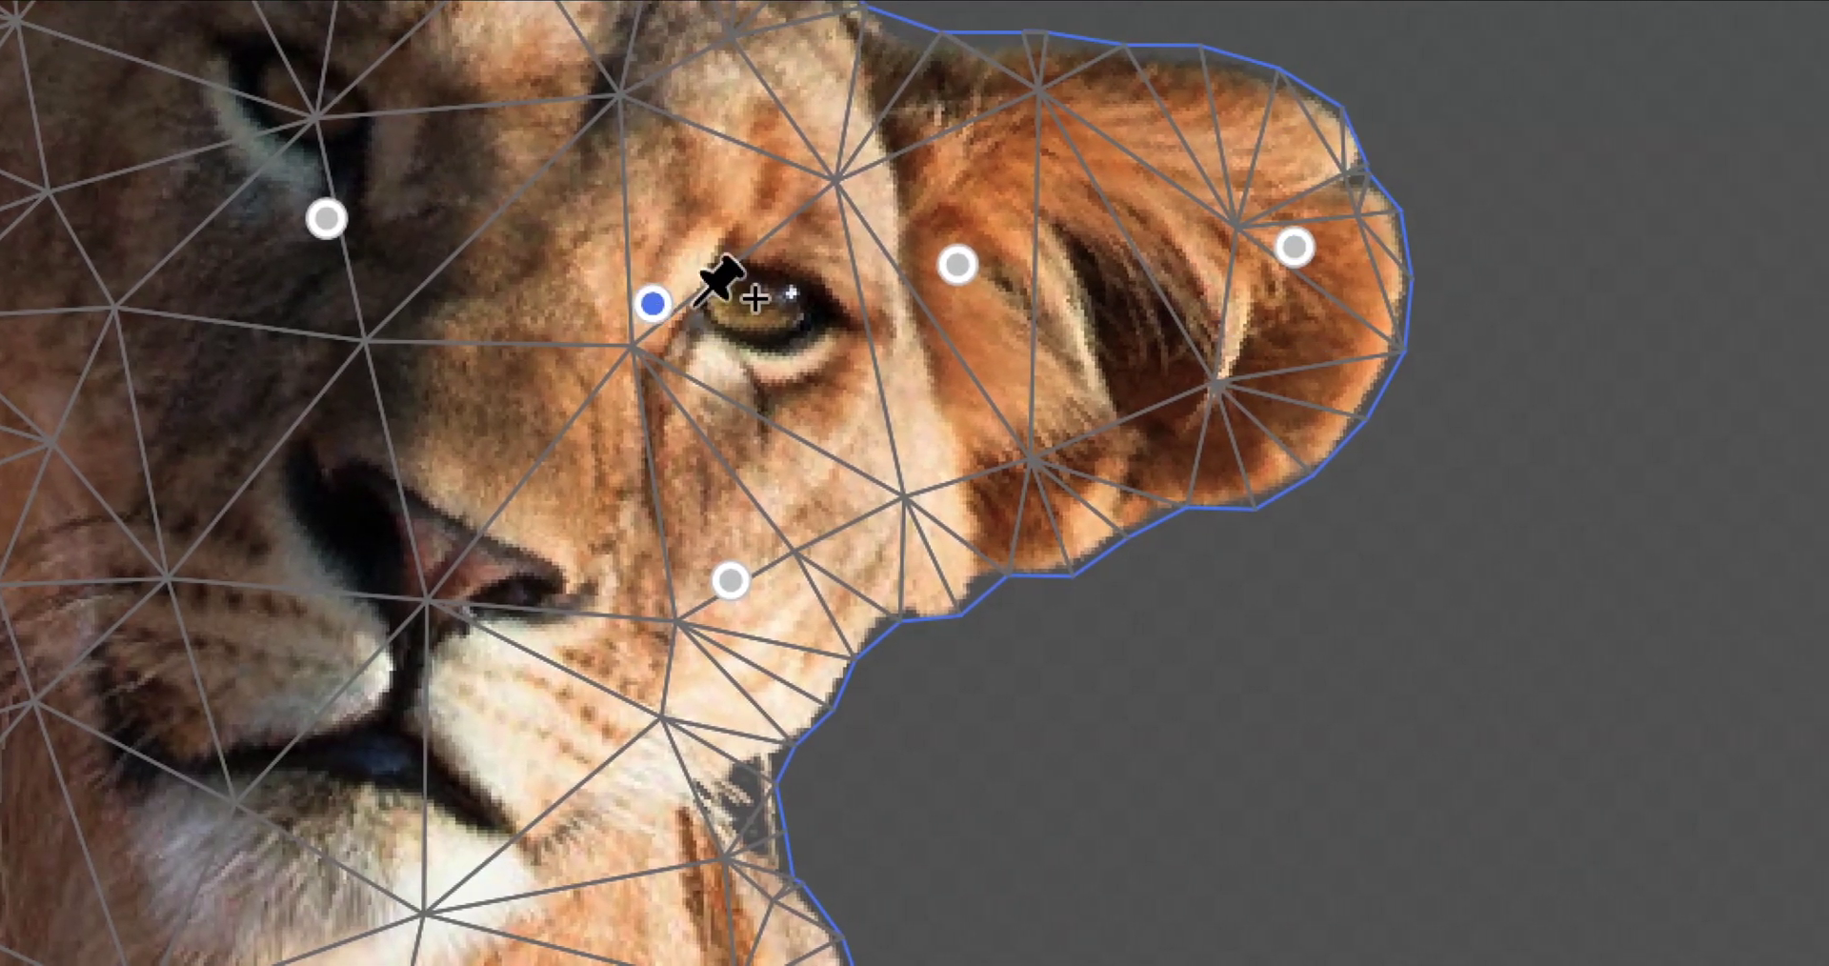
left_click(908, 305)
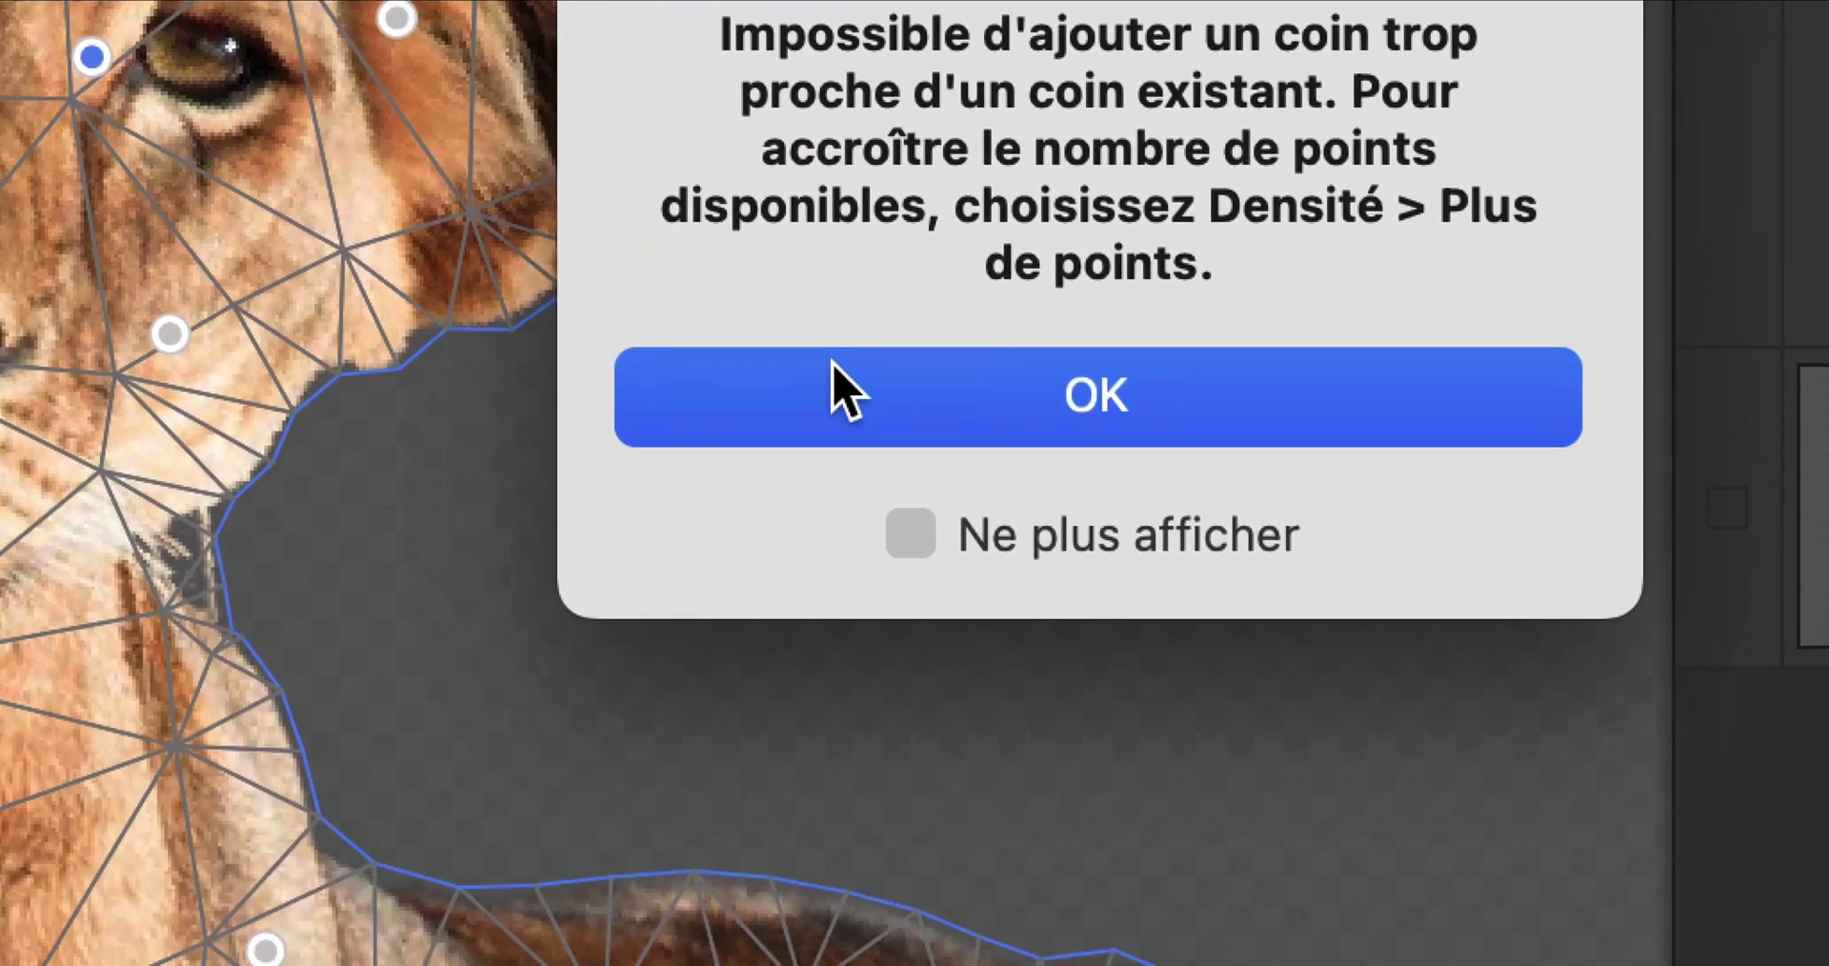
left_click(1276, 634)
left_click(726, 293)
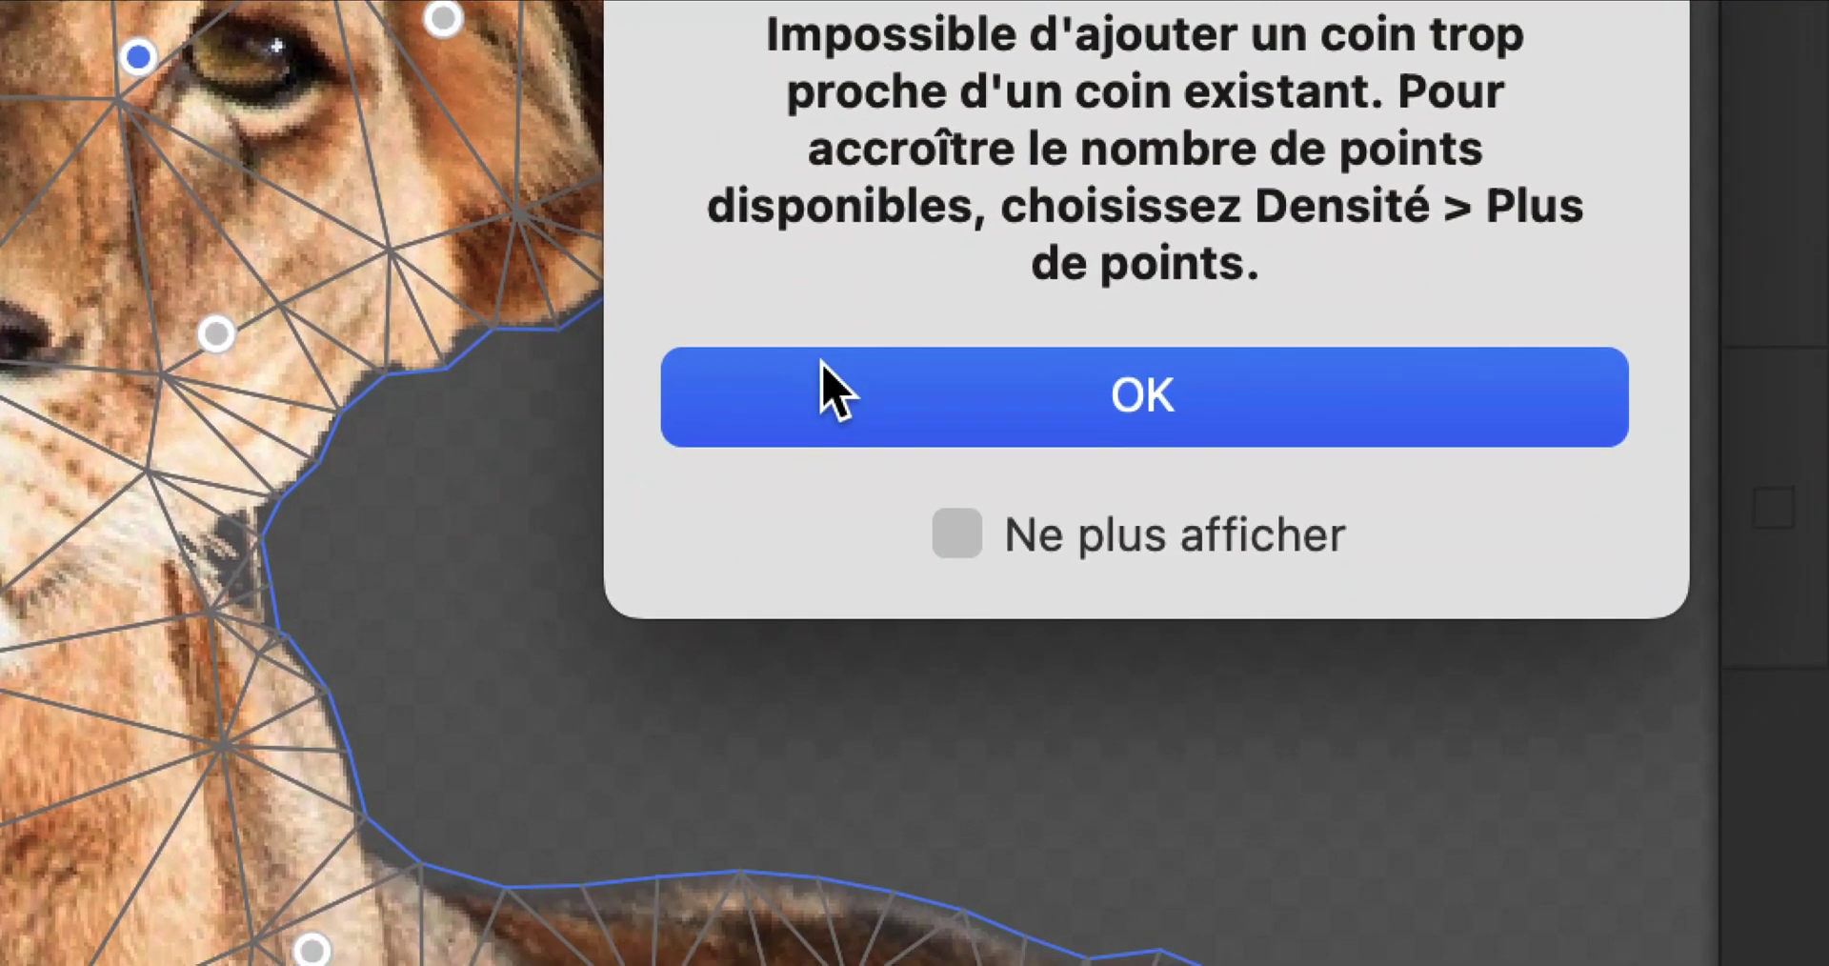
left_click(870, 605)
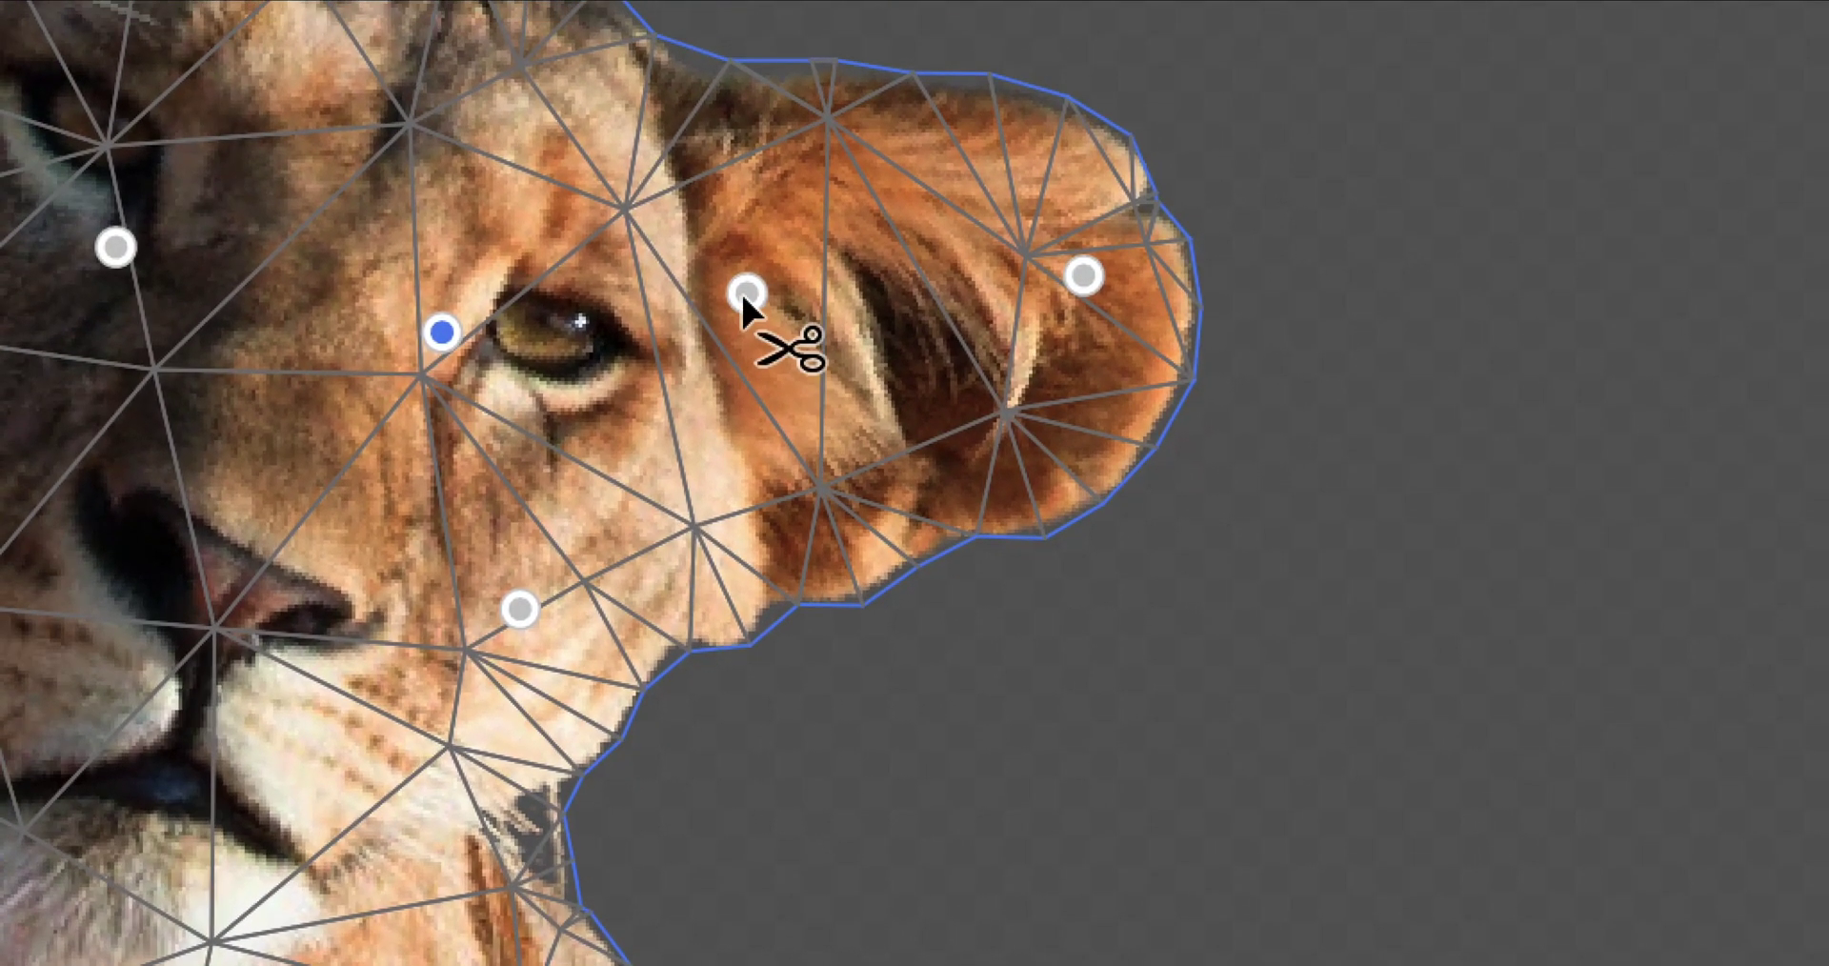
left_click(729, 264, "alt")
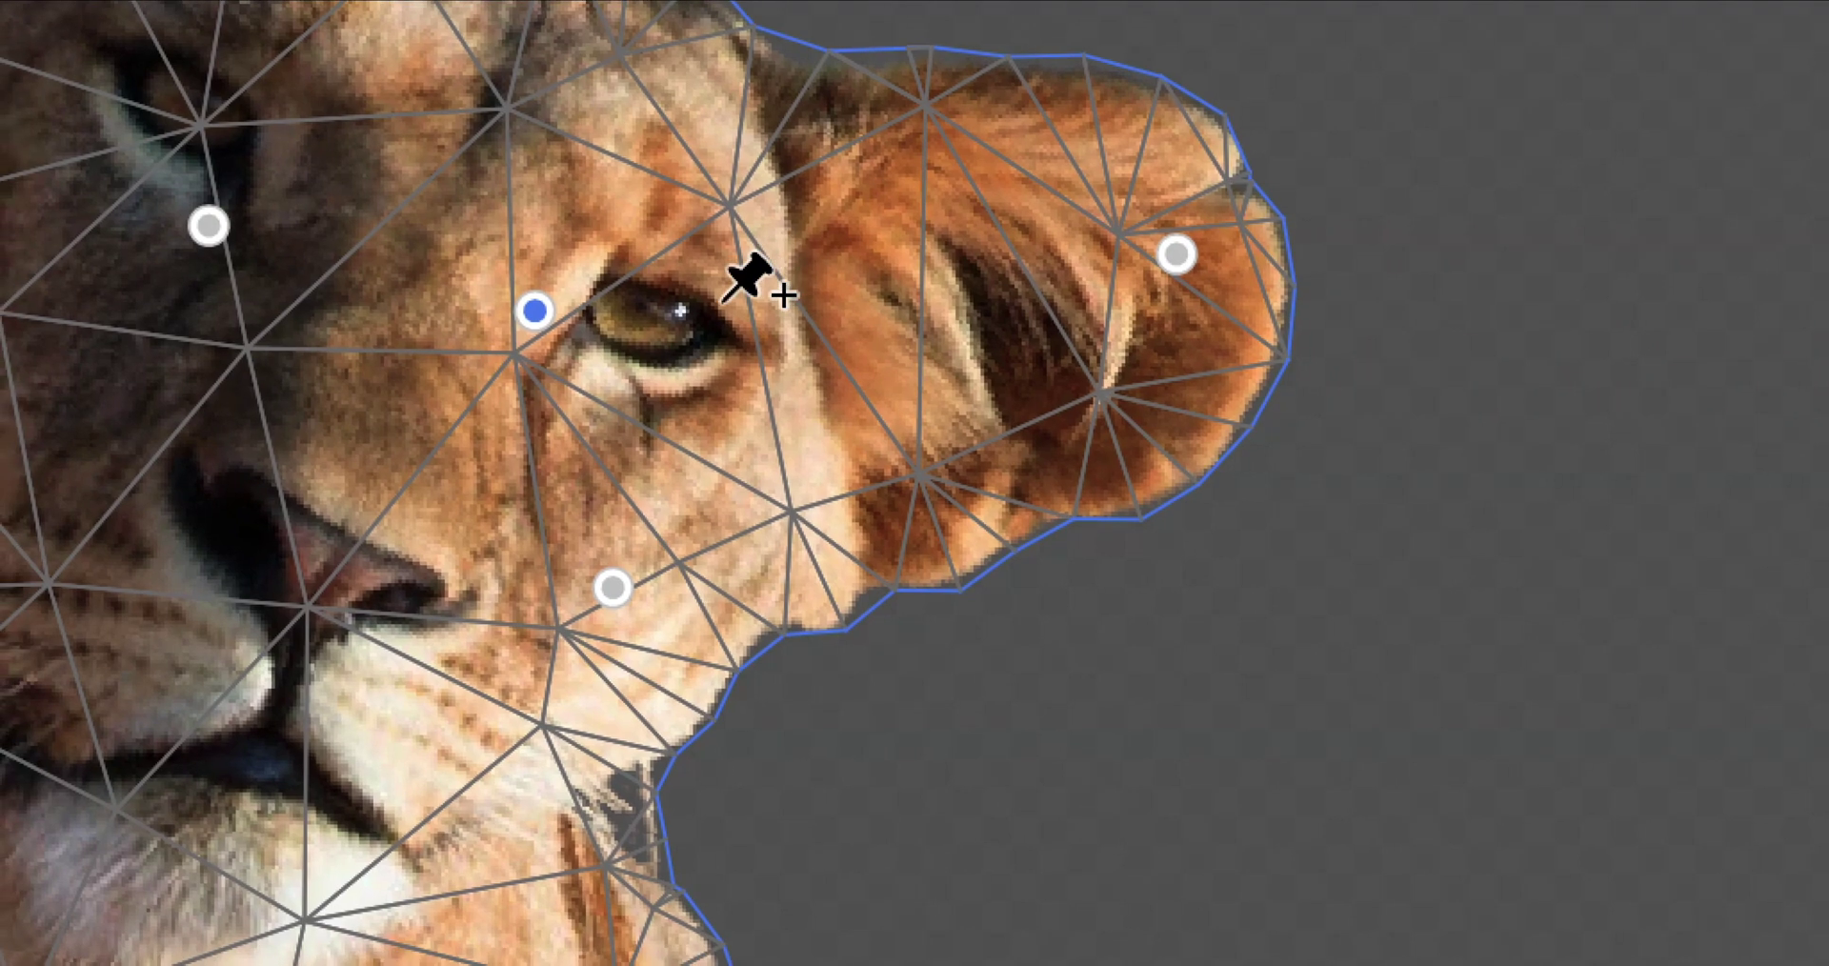
Try to reshape the lit eye with an added outer-corner pin and small corner adjustments, and remove both corner pins
left_click(705, 316)
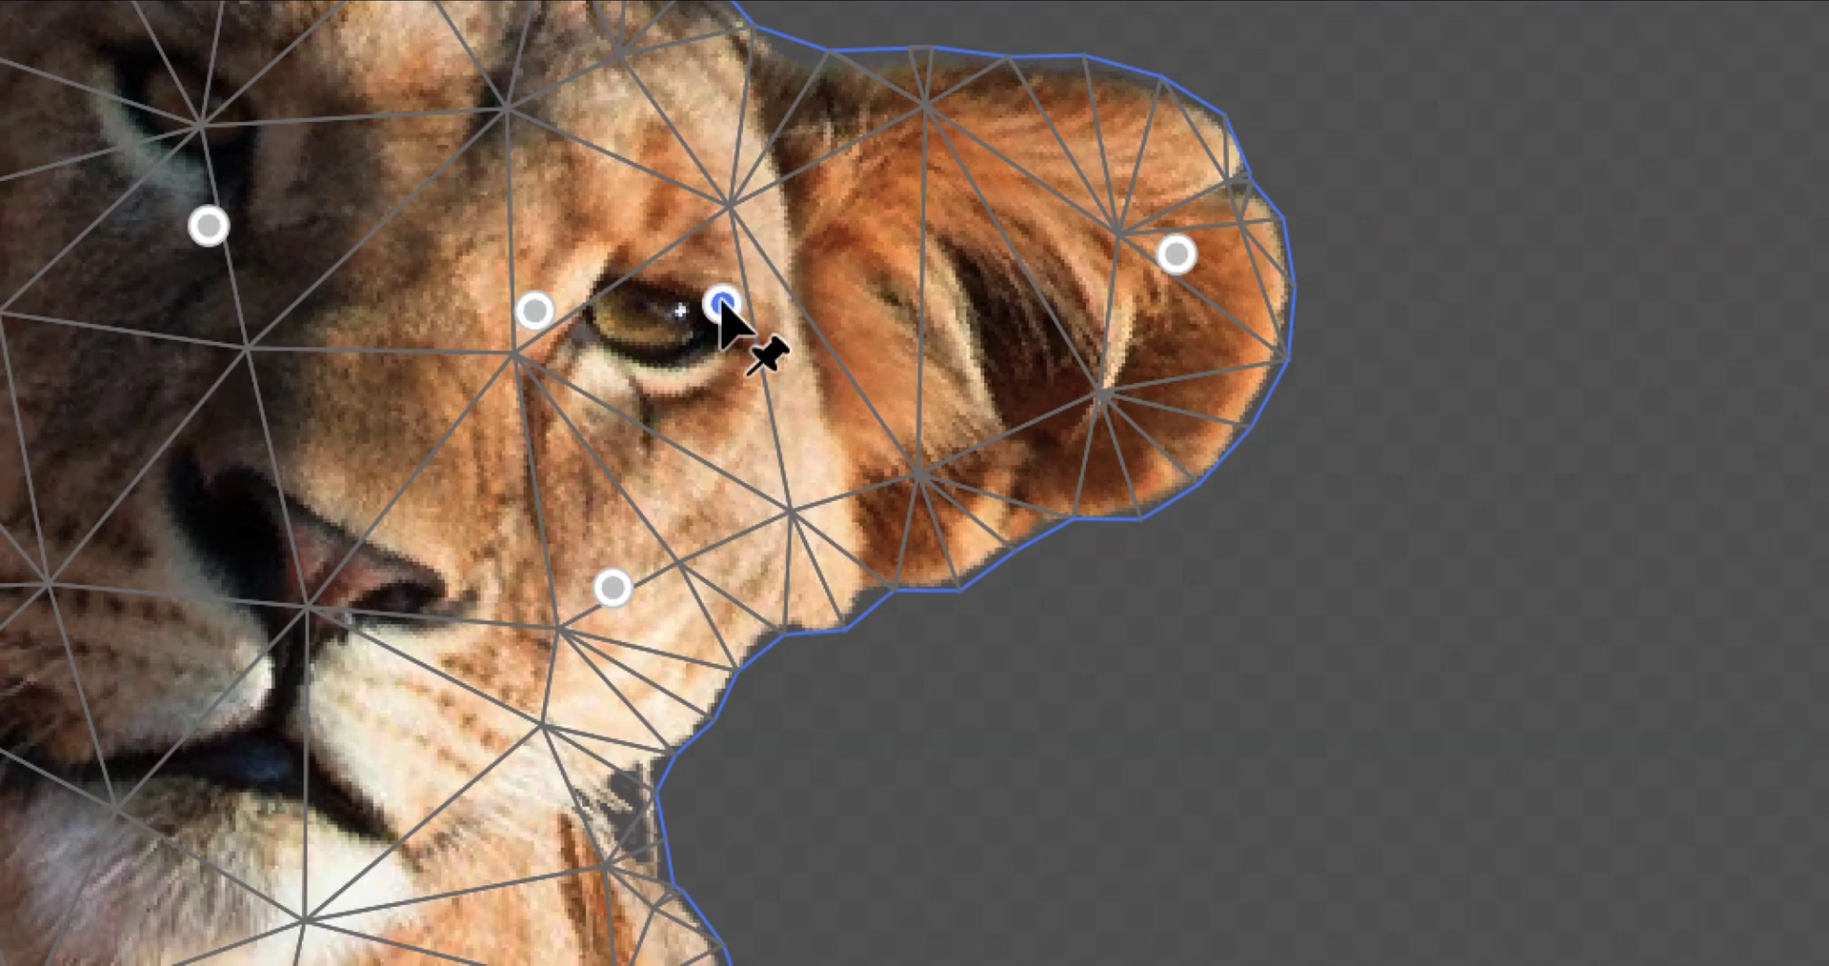
mouse_move(705, 316)
left_mouse_down()
mouse_move(727, 306)
mouse_move(727, 273)
mouse_move(682, 298)
mouse_move(700, 337)
left_mouse_up()
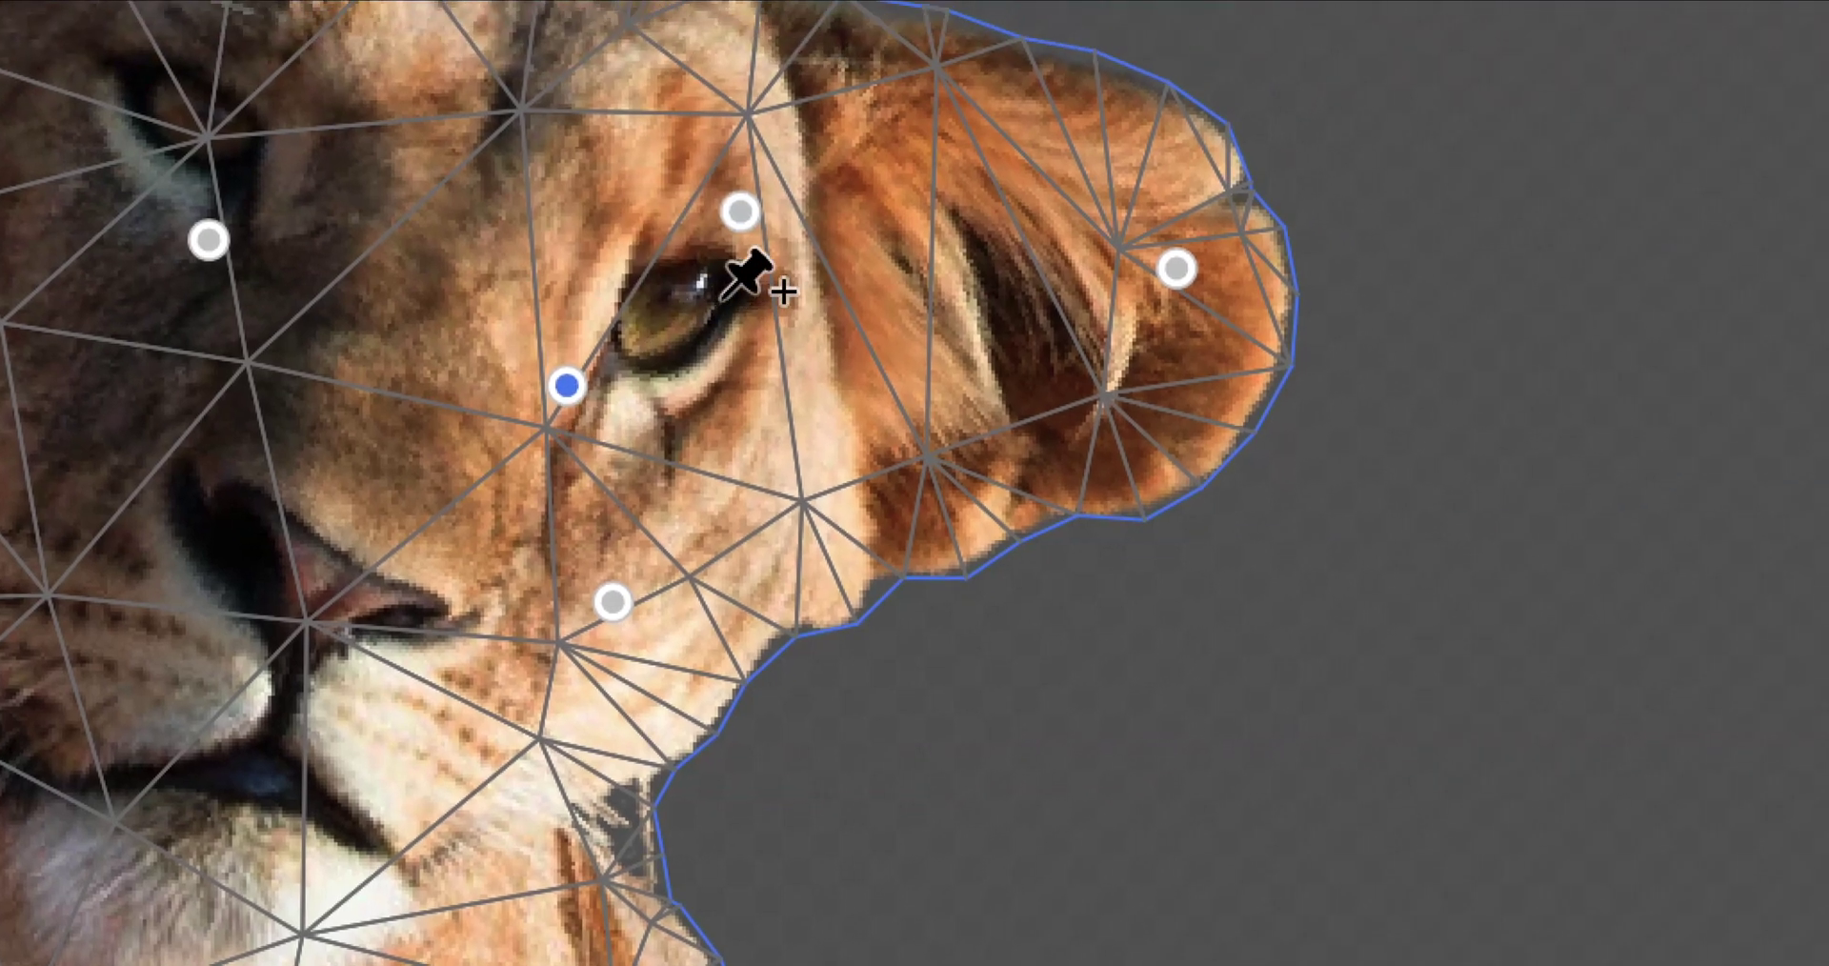
left_click_drag(875, 166, 887, 190)
left_click_drag(729, 285, 709, 314)
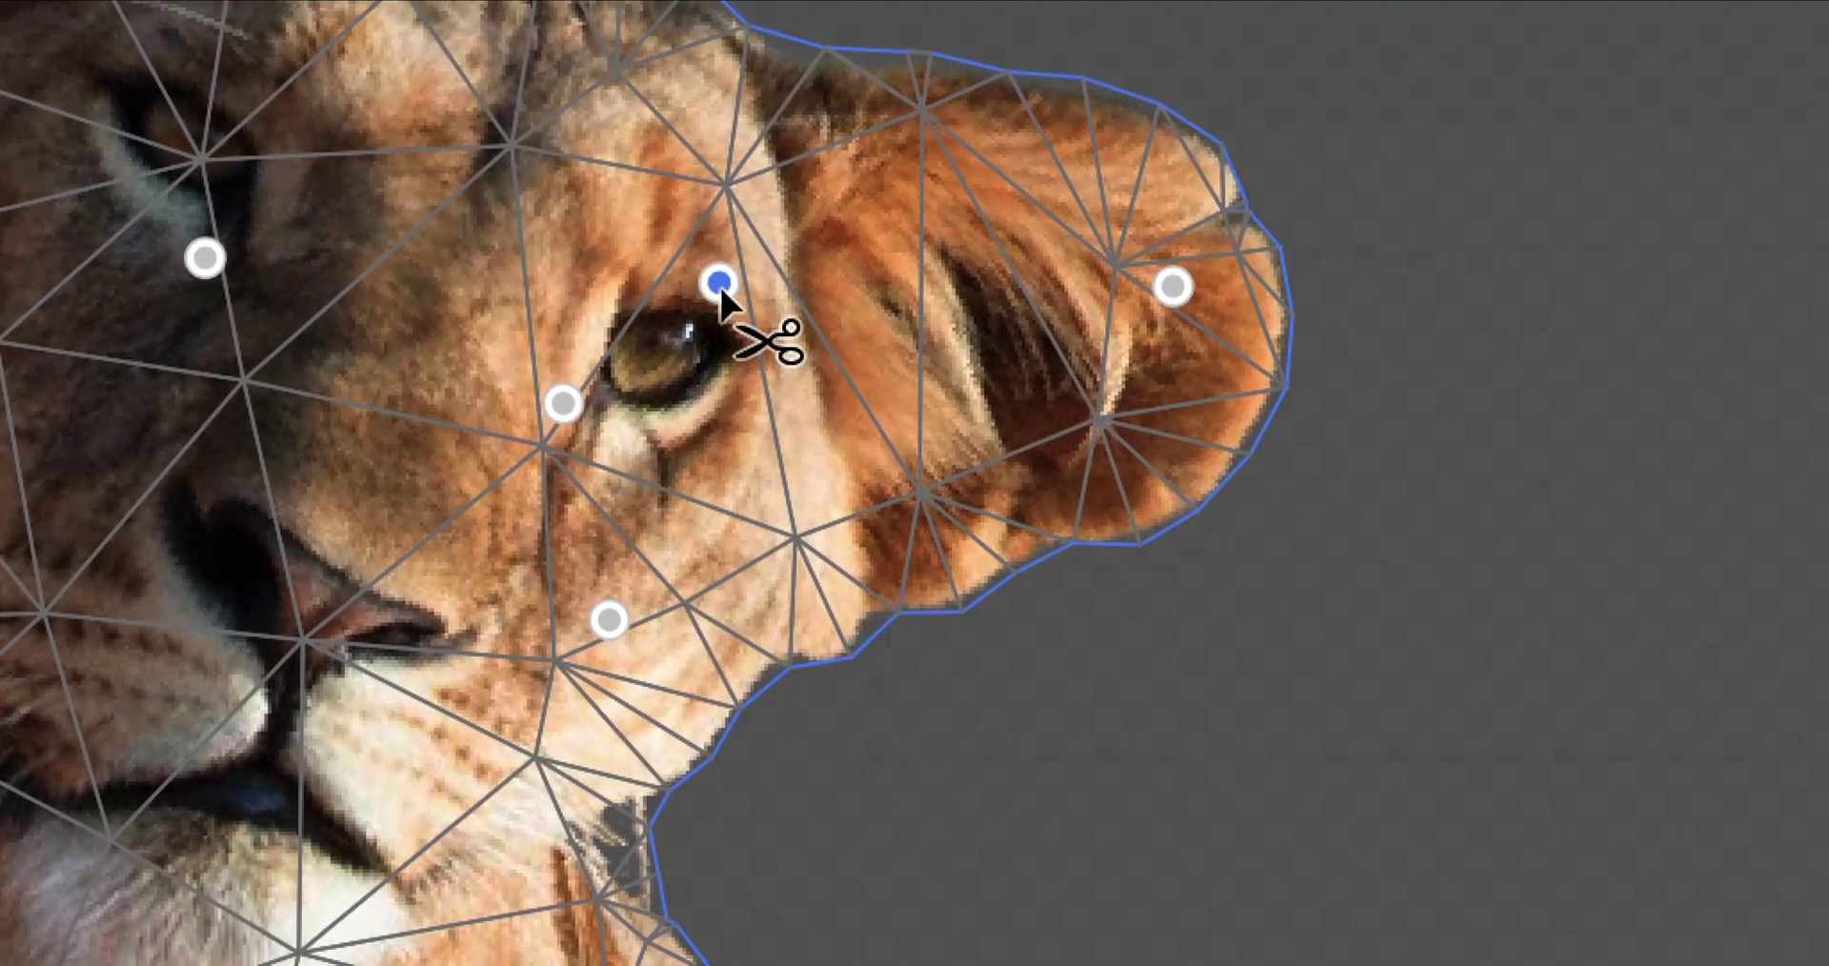
left_click(781, 275, "alt")
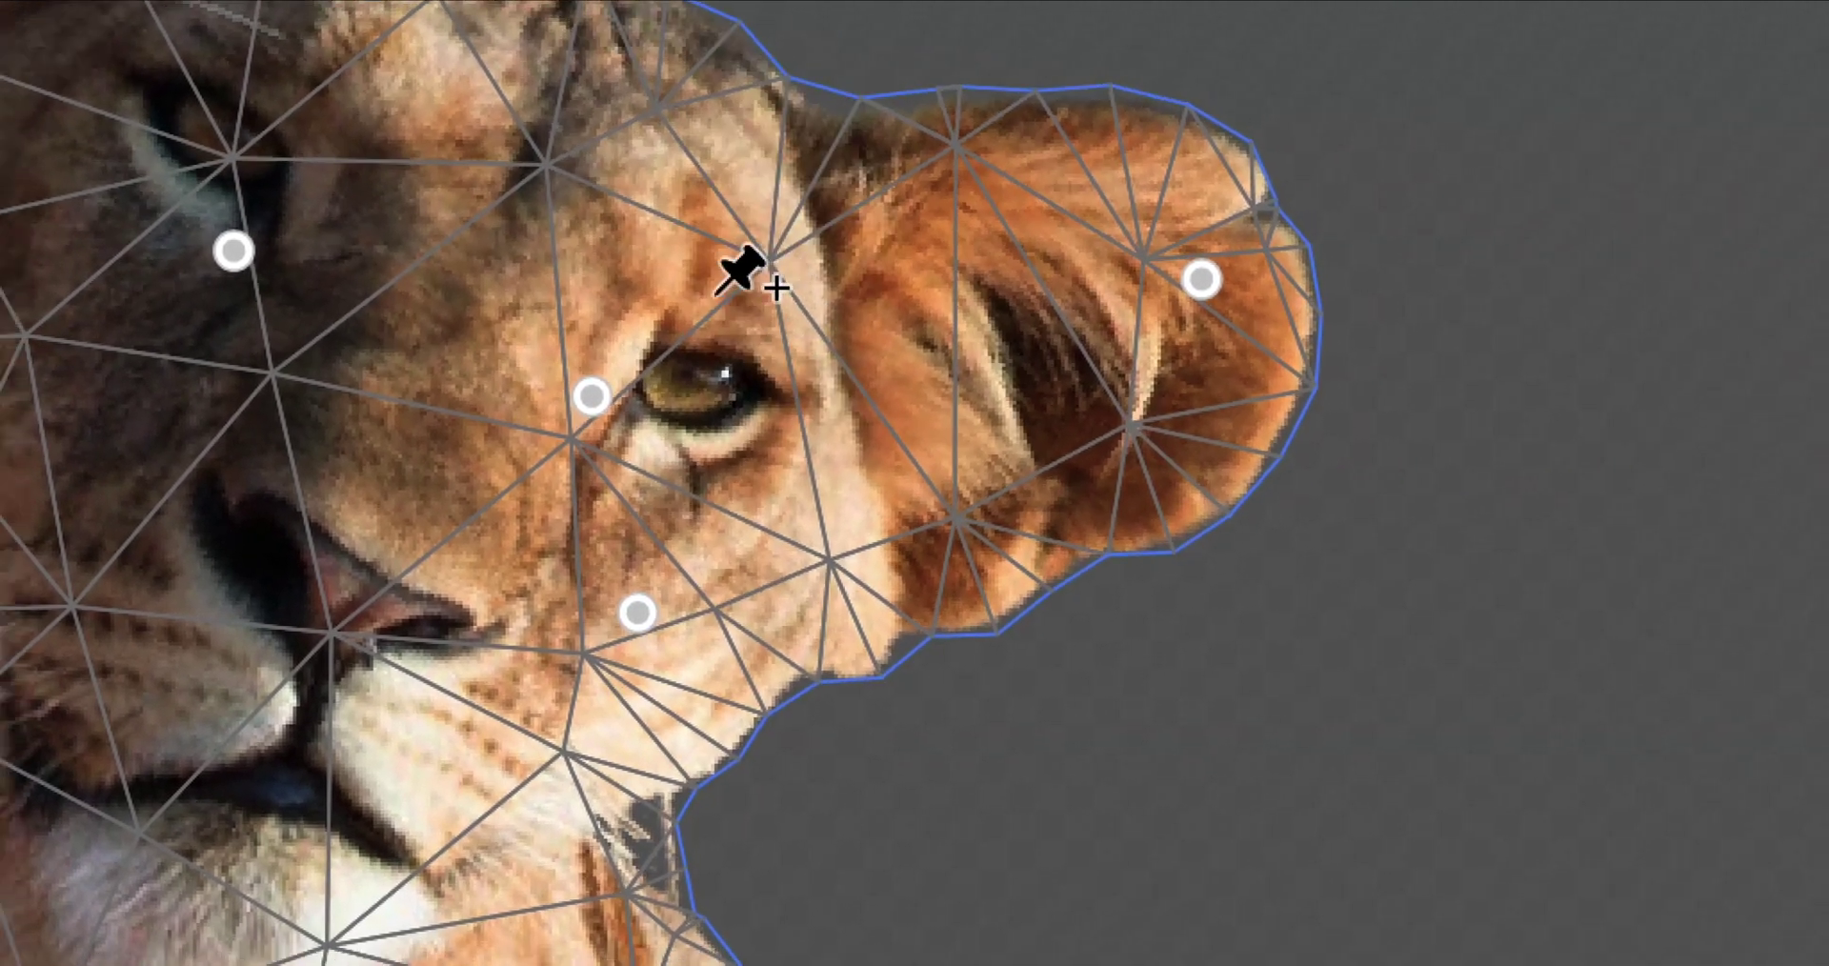
left_click(623, 396, "alt")
Pin the upper and lower lids of the lit eye and raise the upper-lid pin slightly to open the eye
left_click(766, 204)
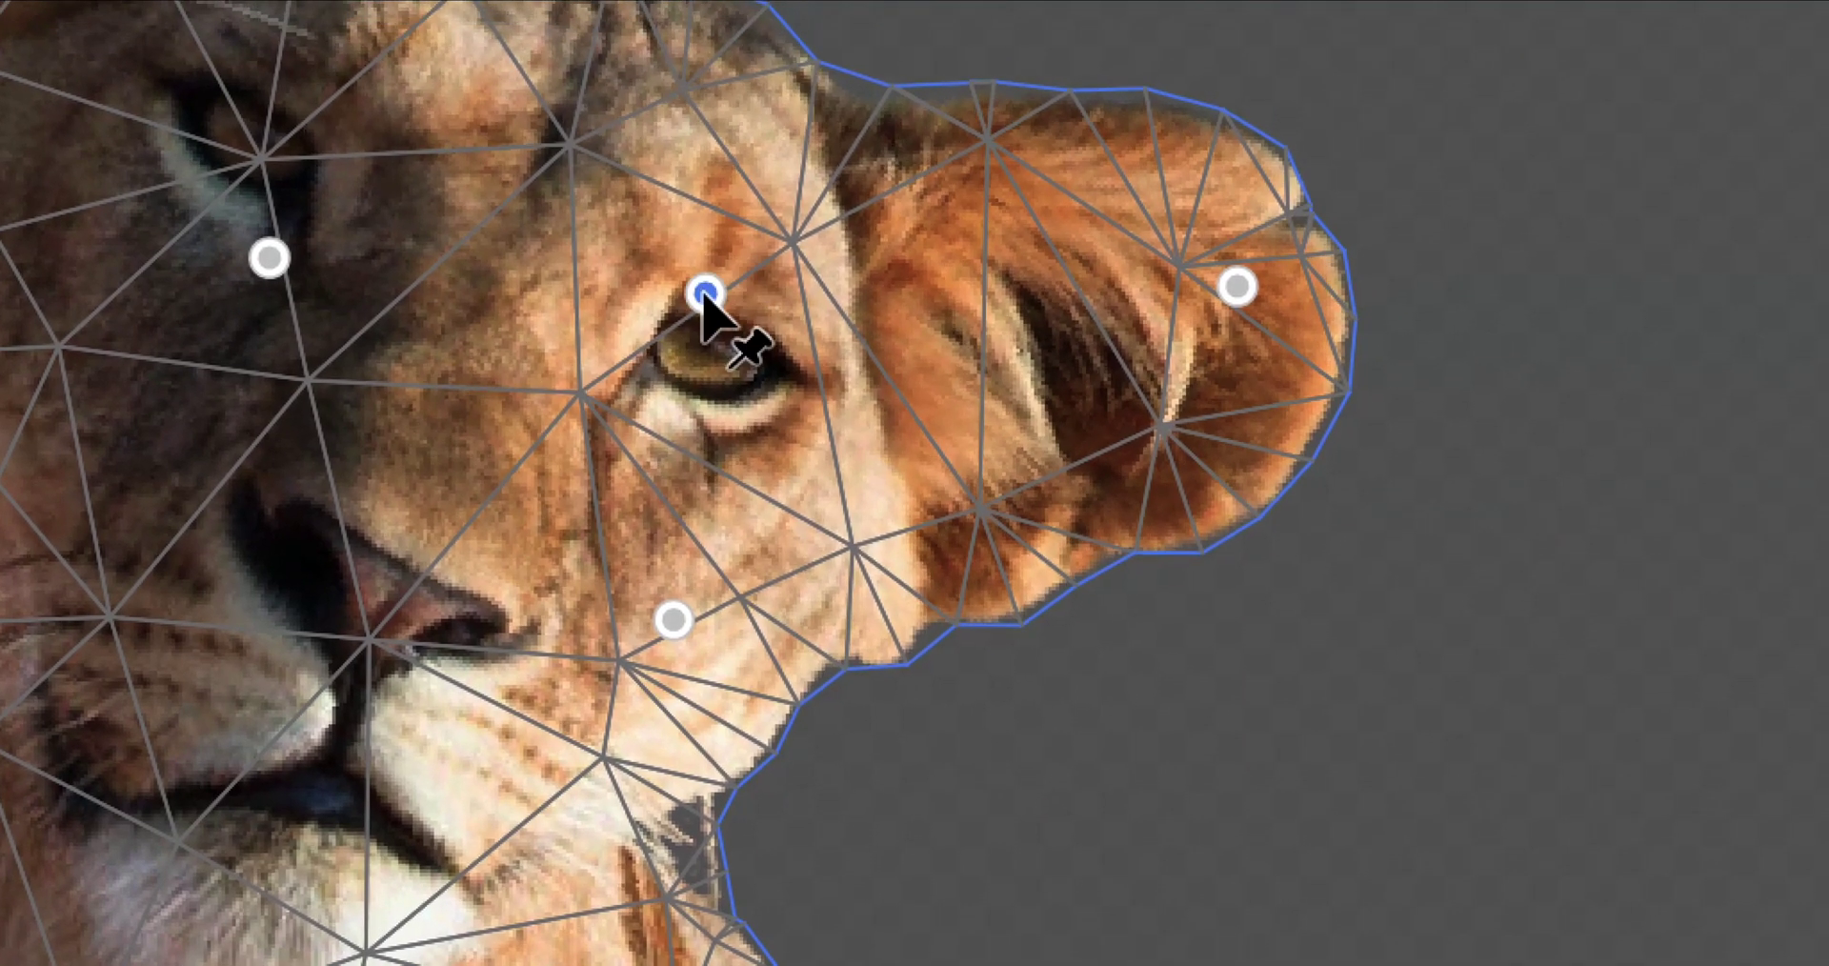
left_click(782, 384)
mouse_move(709, 328)
left_mouse_down()
mouse_move(711, 271)
mouse_move(706, 301)
left_mouse_up()
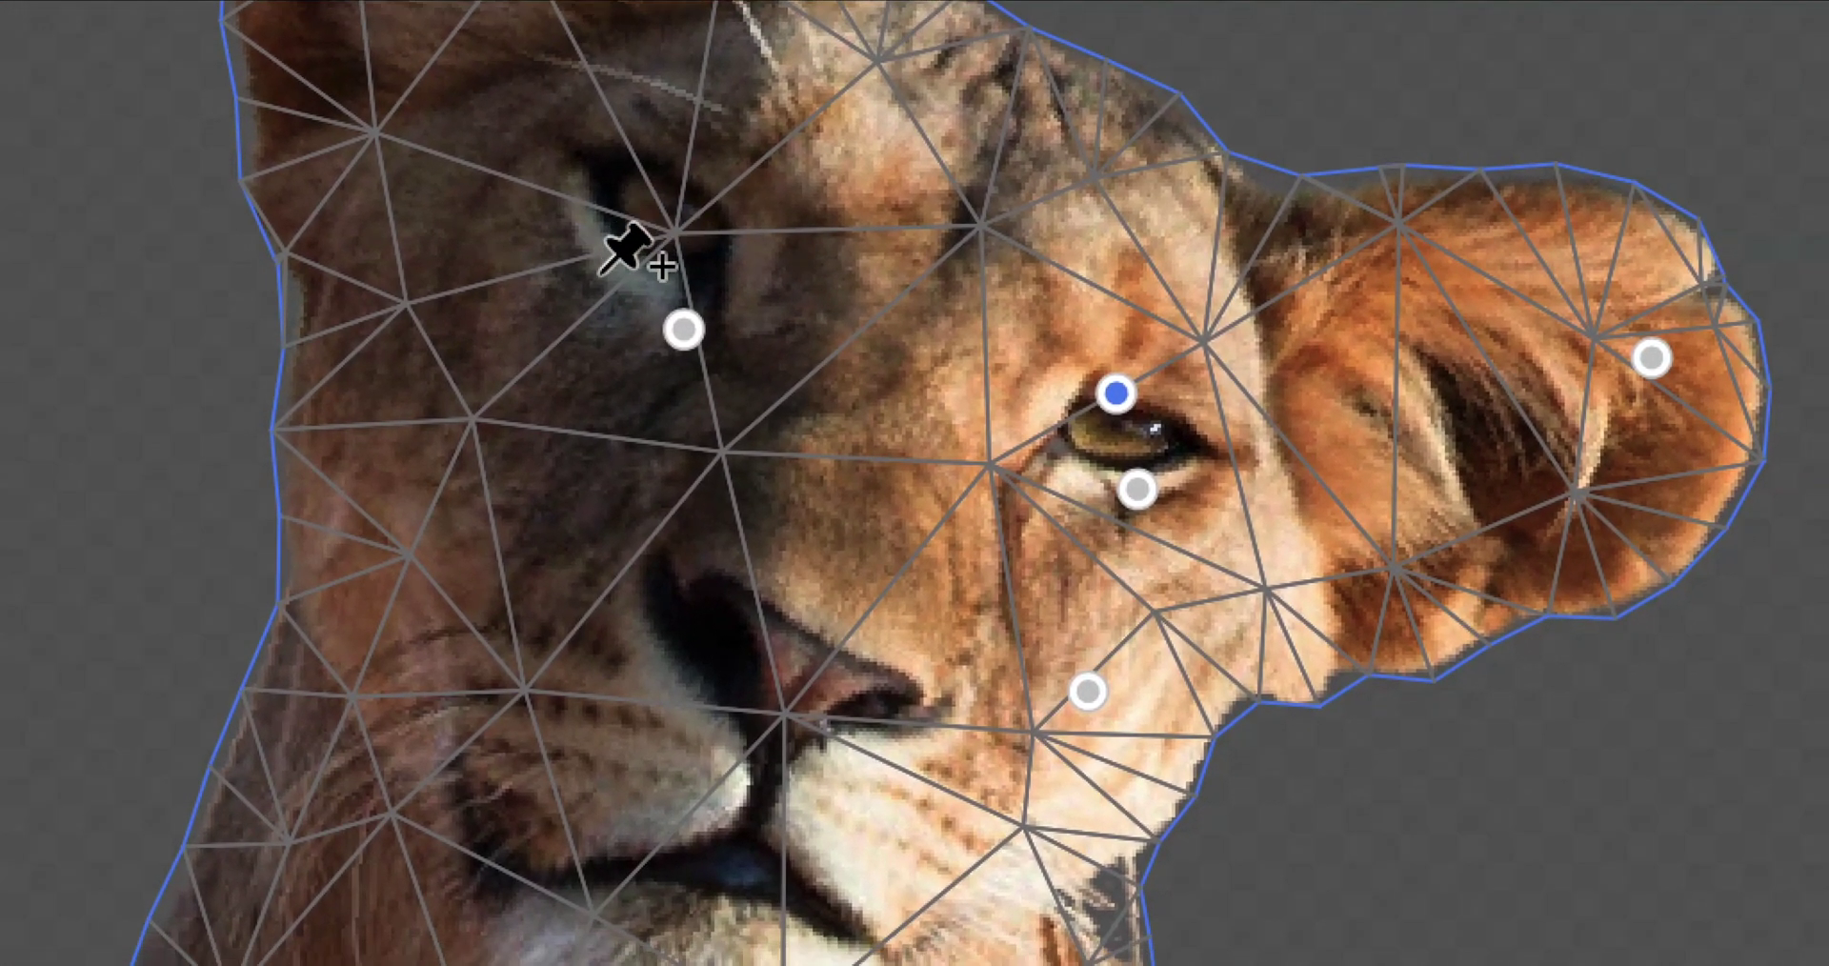
Replace the pin beside the shaded eye with one just below its outer corner and try to pin the area above the eye
left_click(585, 306)
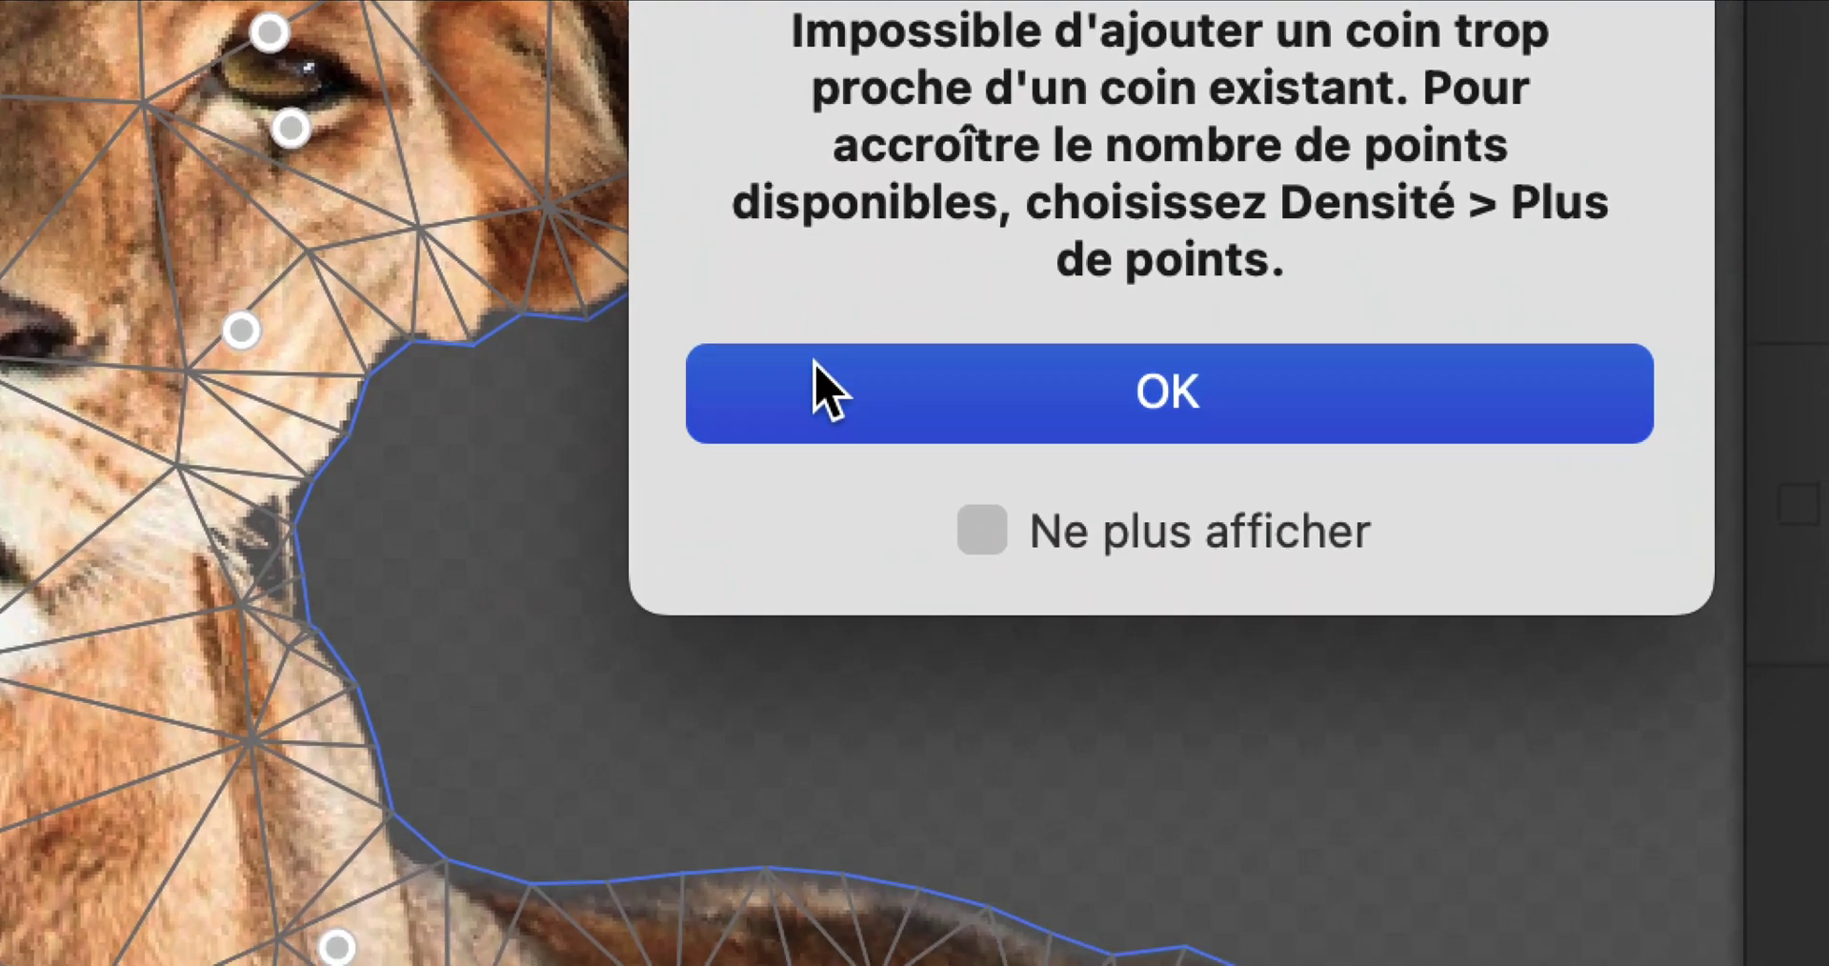
left_click(1606, 825)
left_click(617, 284, "alt")
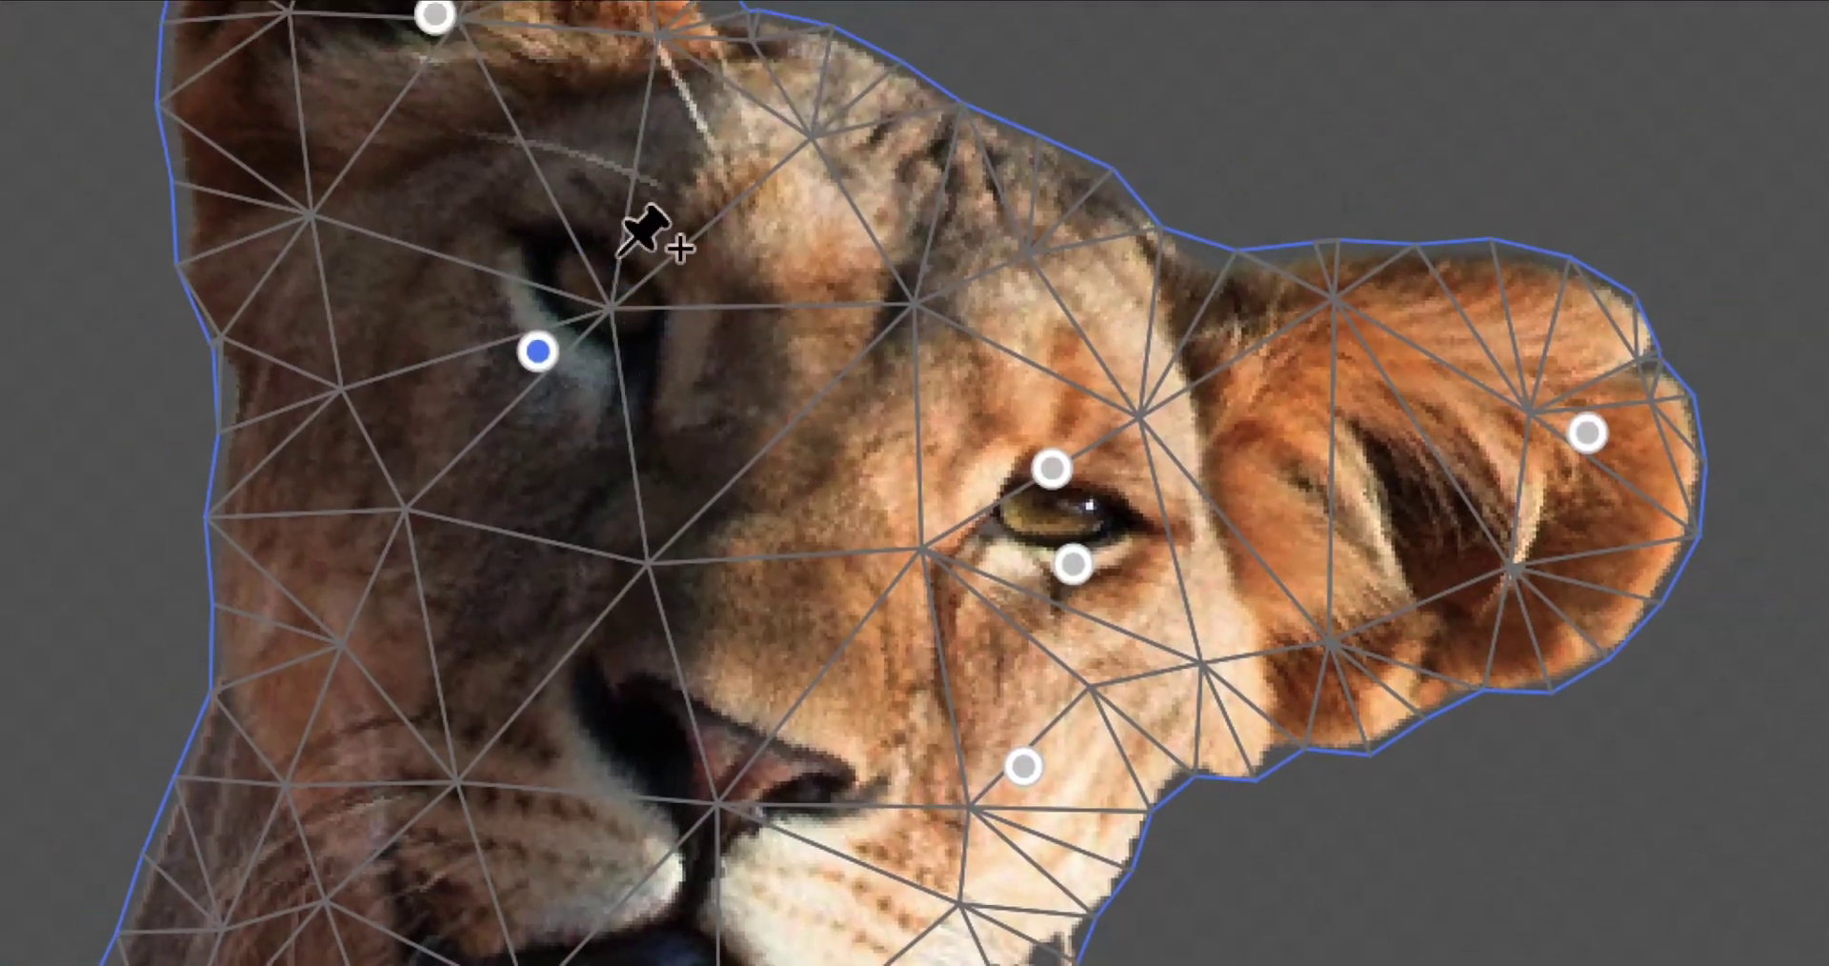
left_click(638, 105)
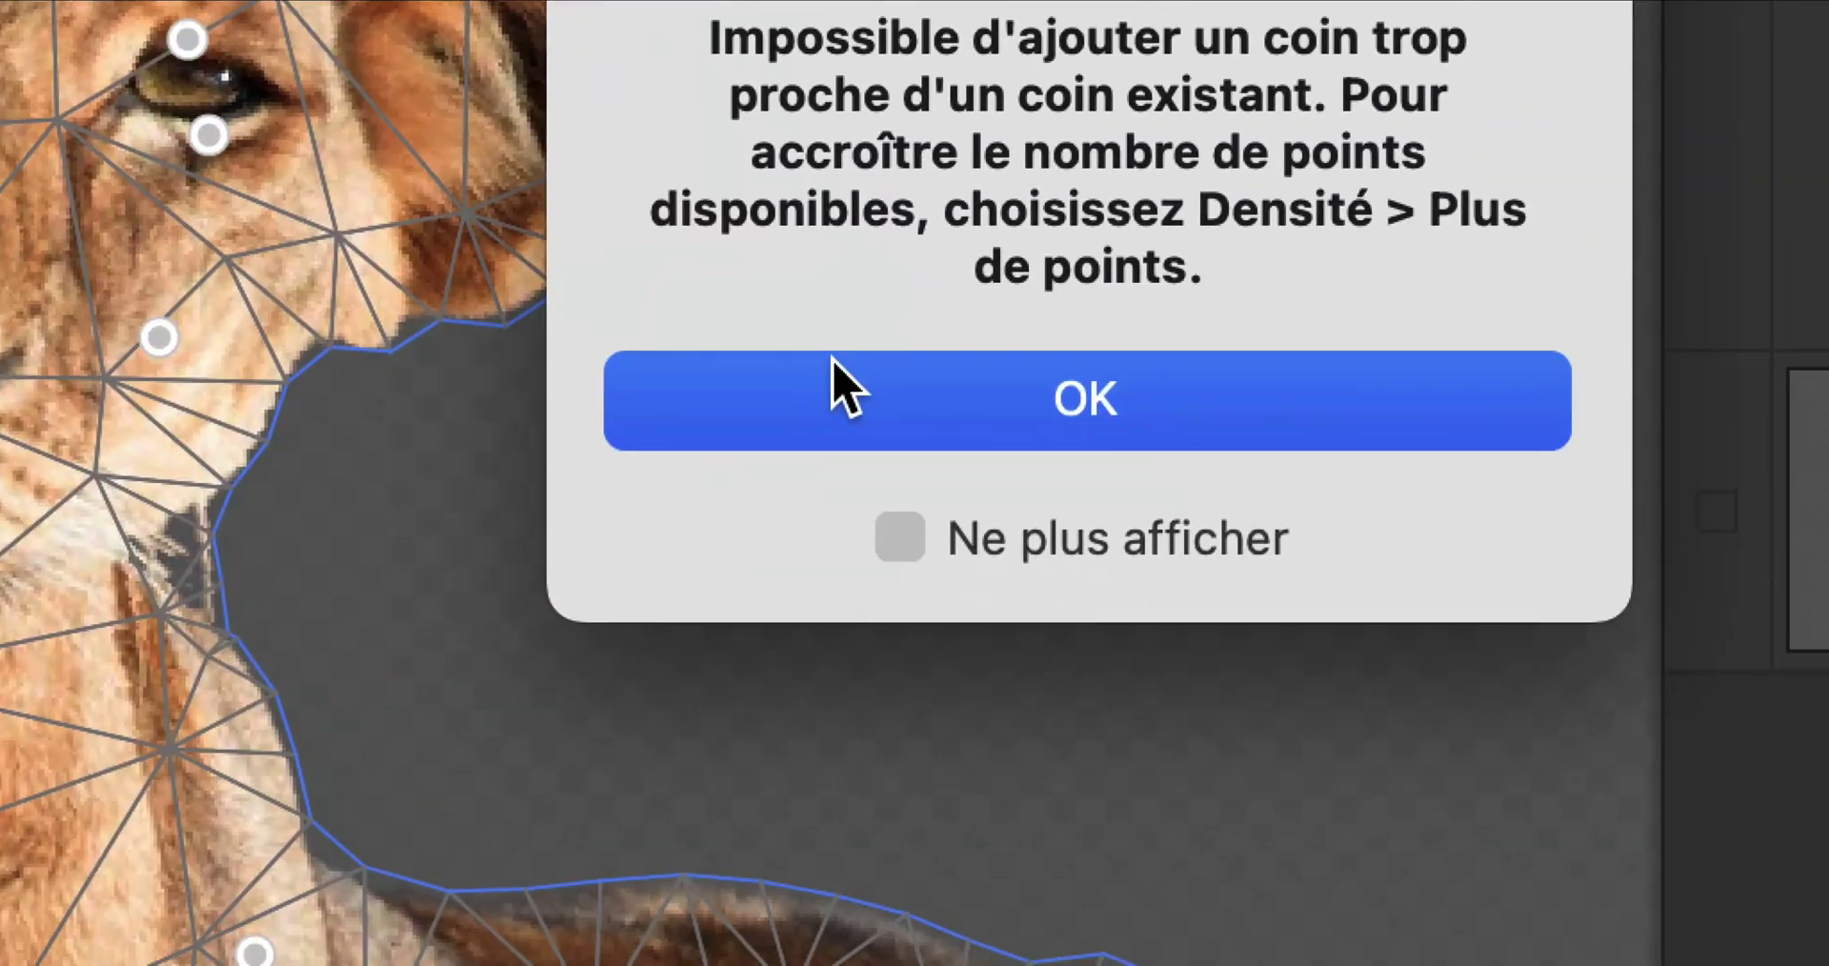
left_click(1729, 817)
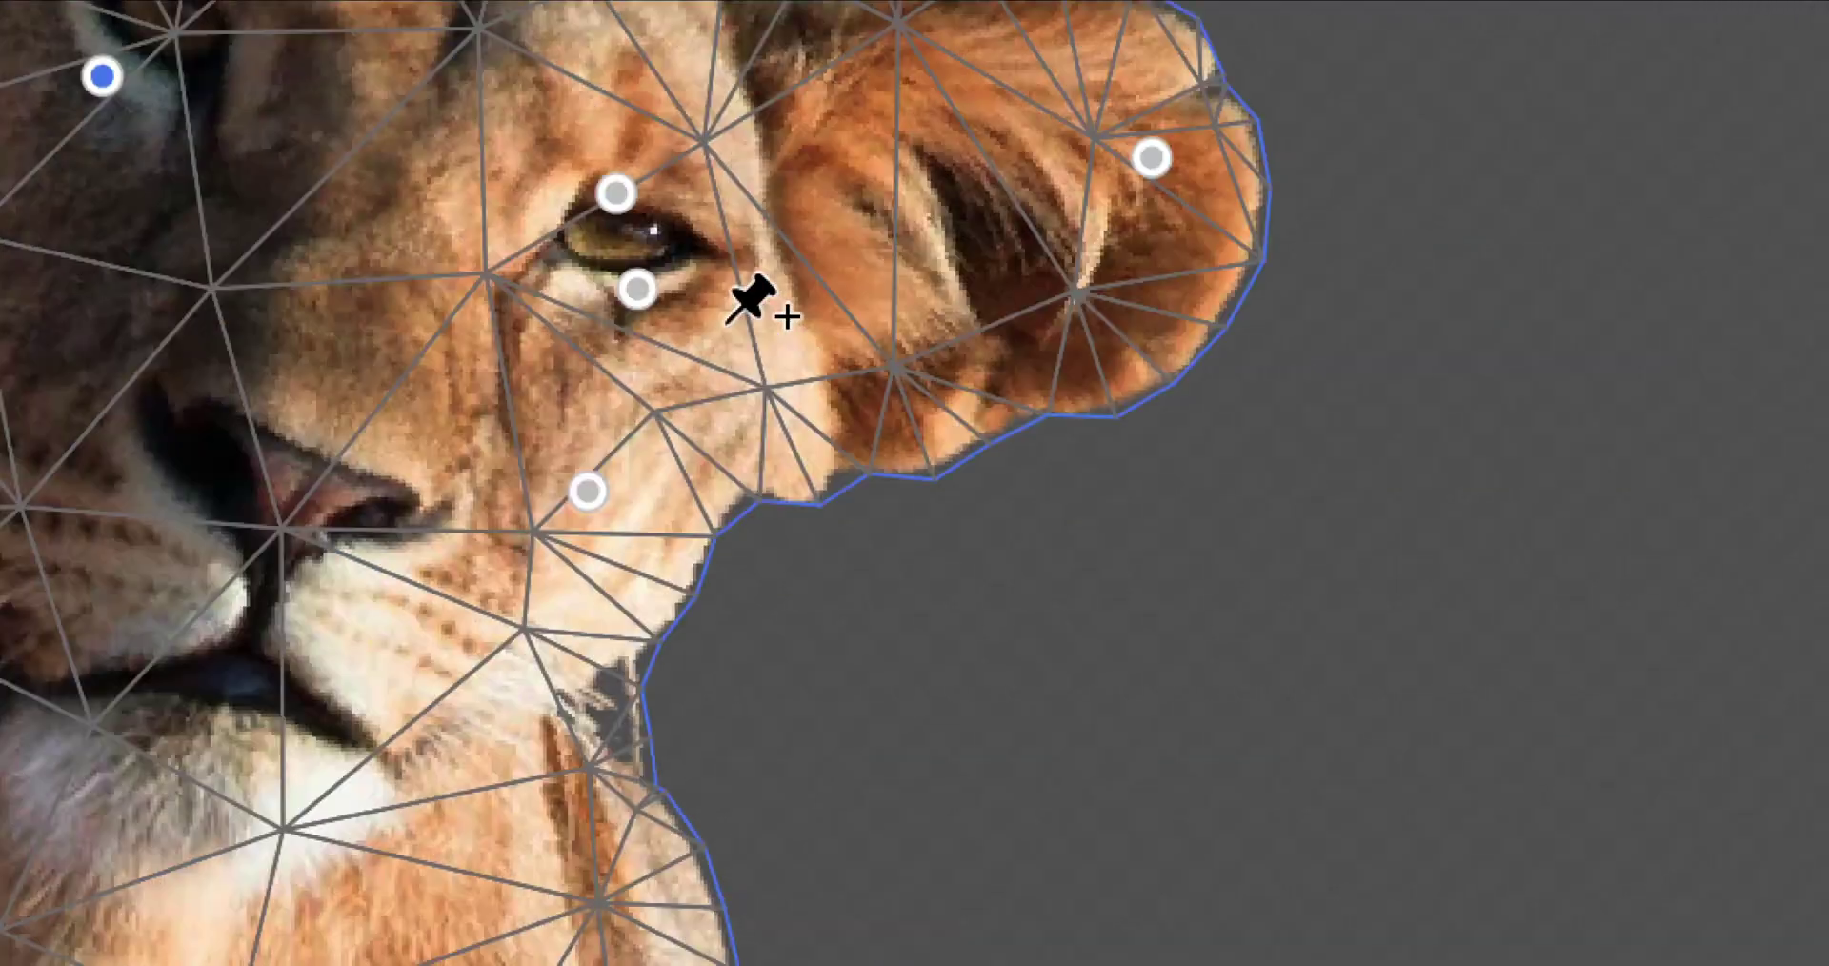
key("alt")
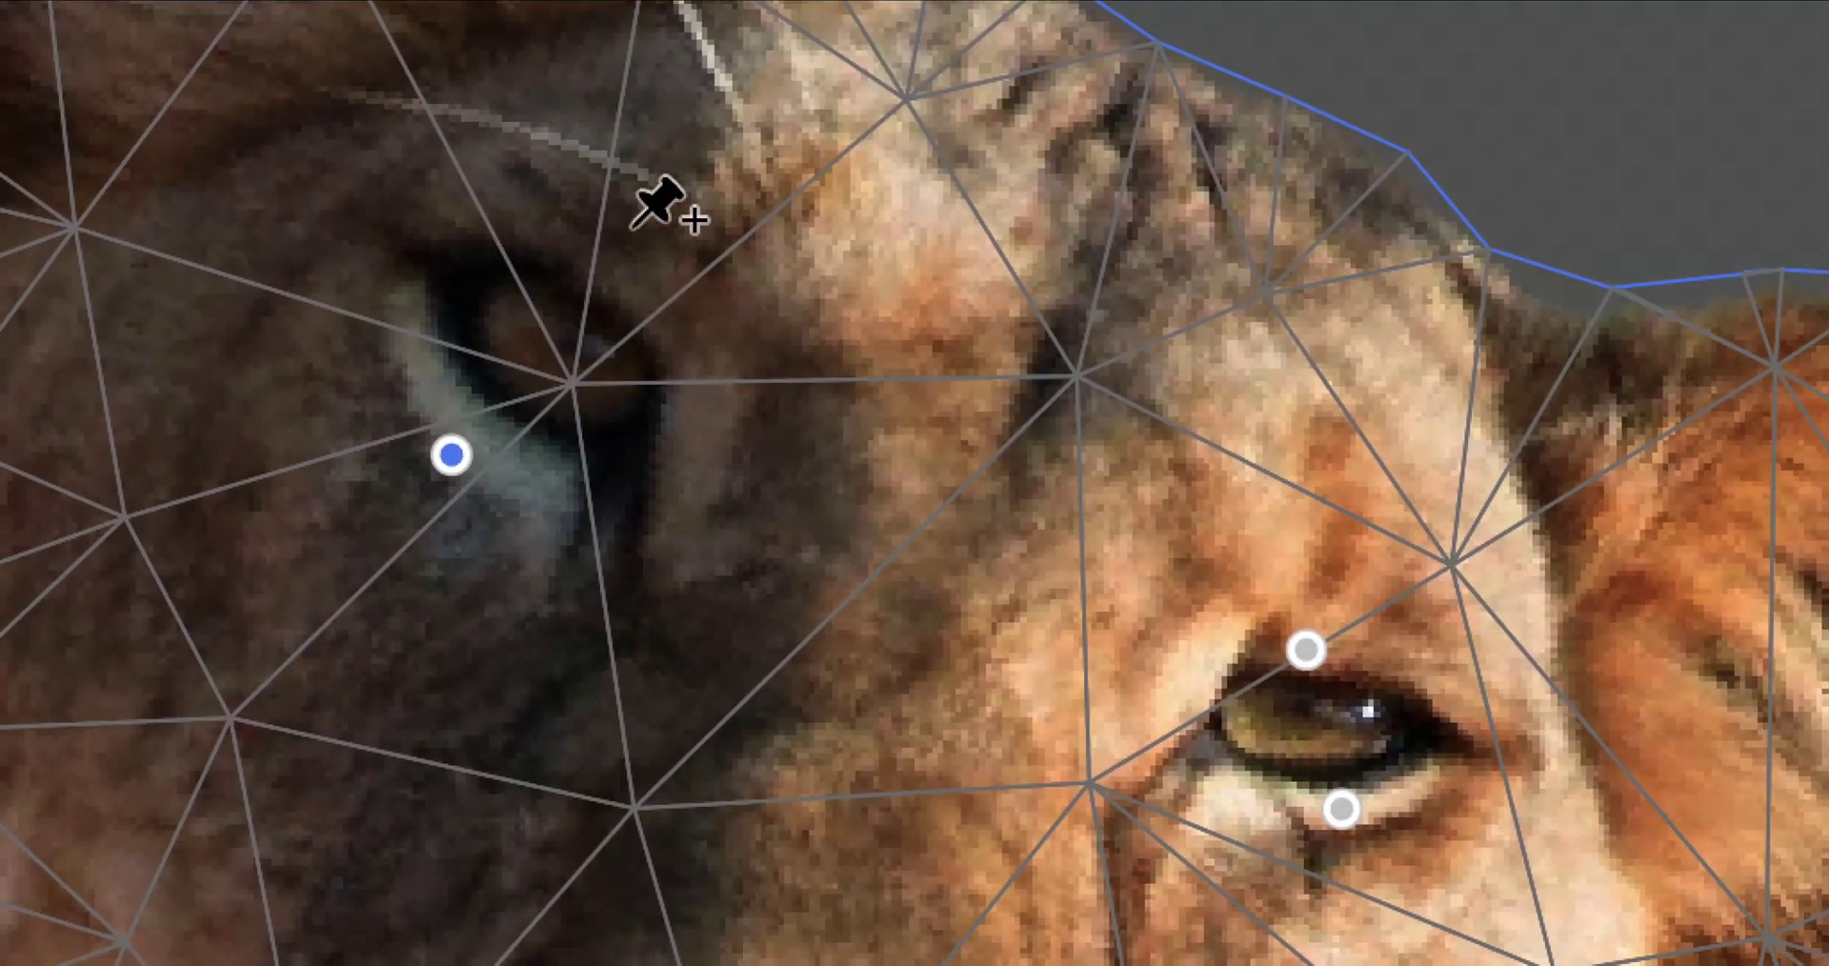
left_click(693, 75)
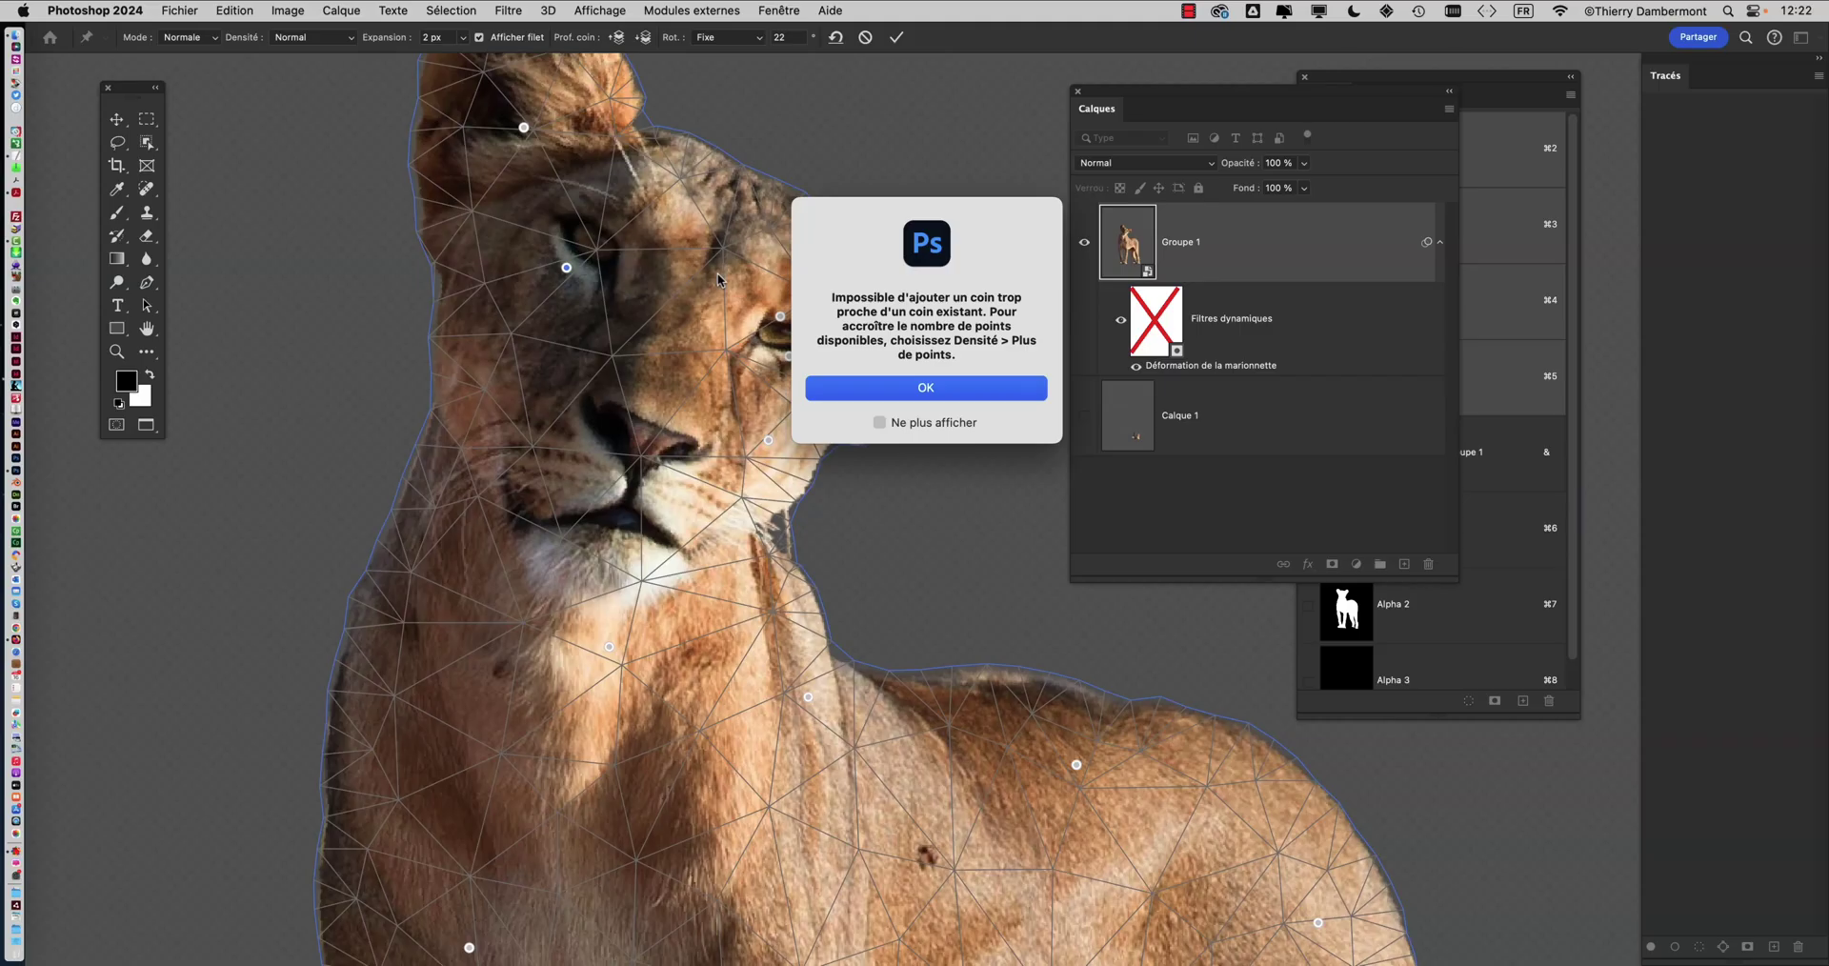
Place a fresh pin below the shaded eye, pin the brow above it, and pull the brow pin upward to open the eye
scroll(576, 259, "up", 10)
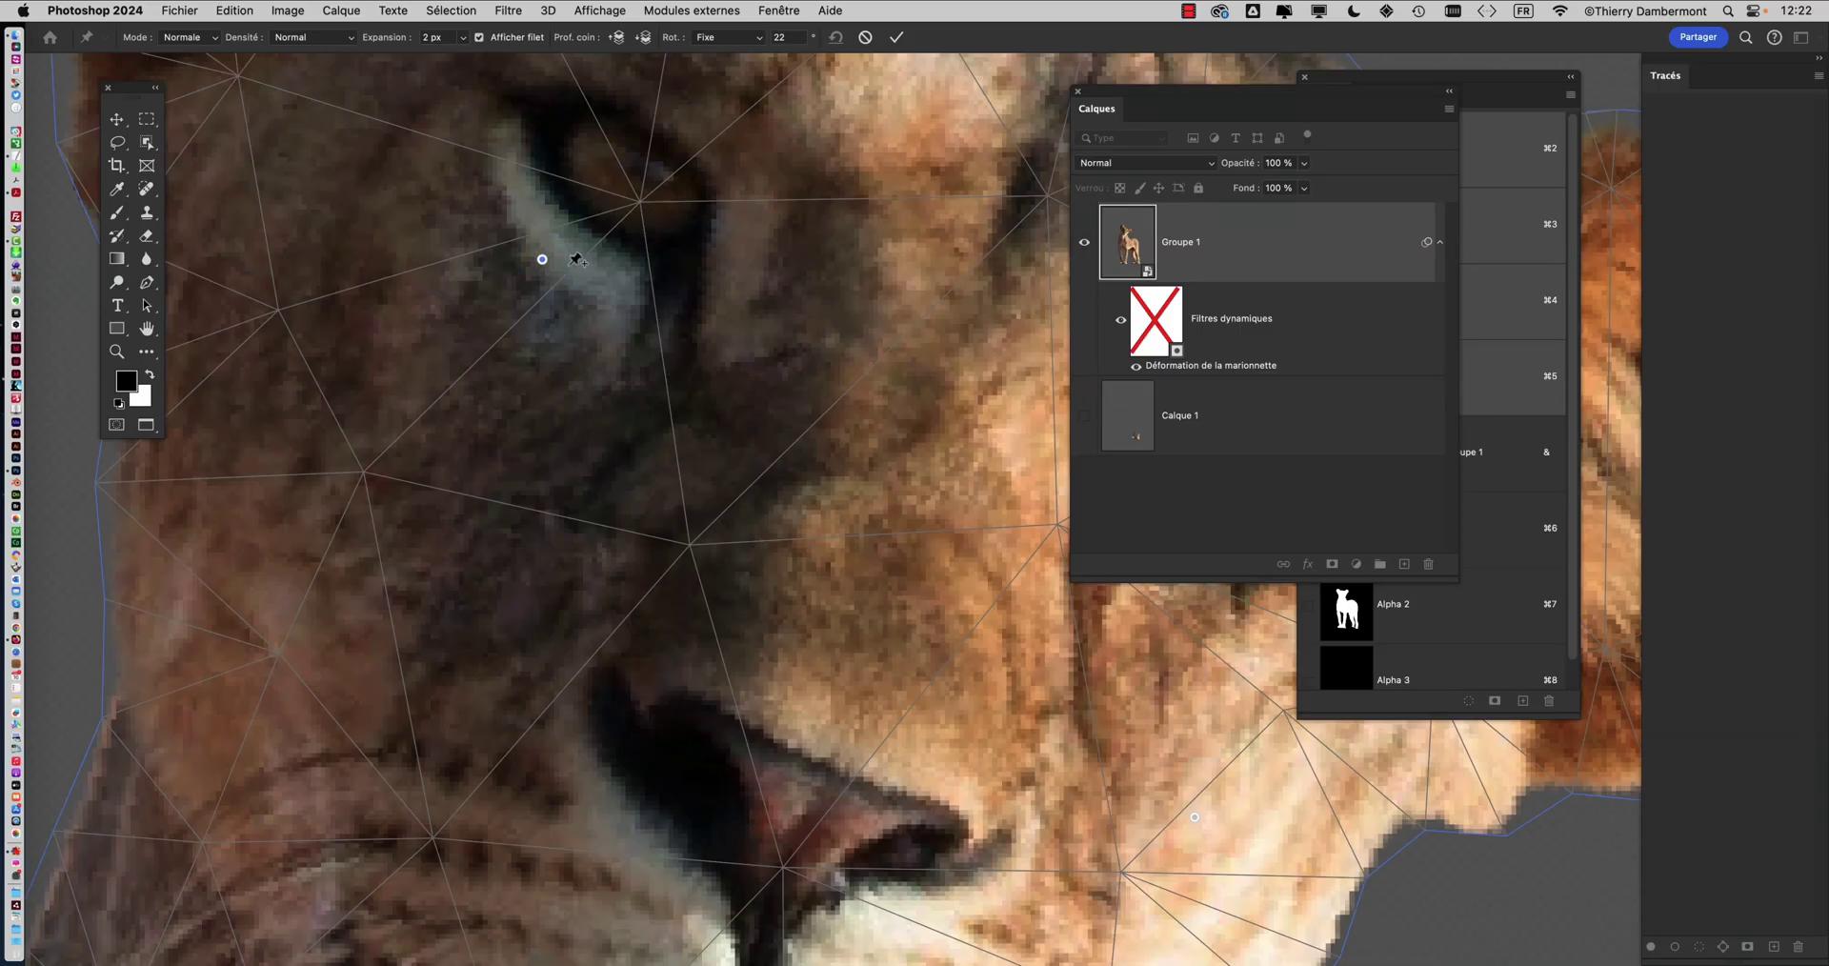
scroll(543, 259, "down", 5)
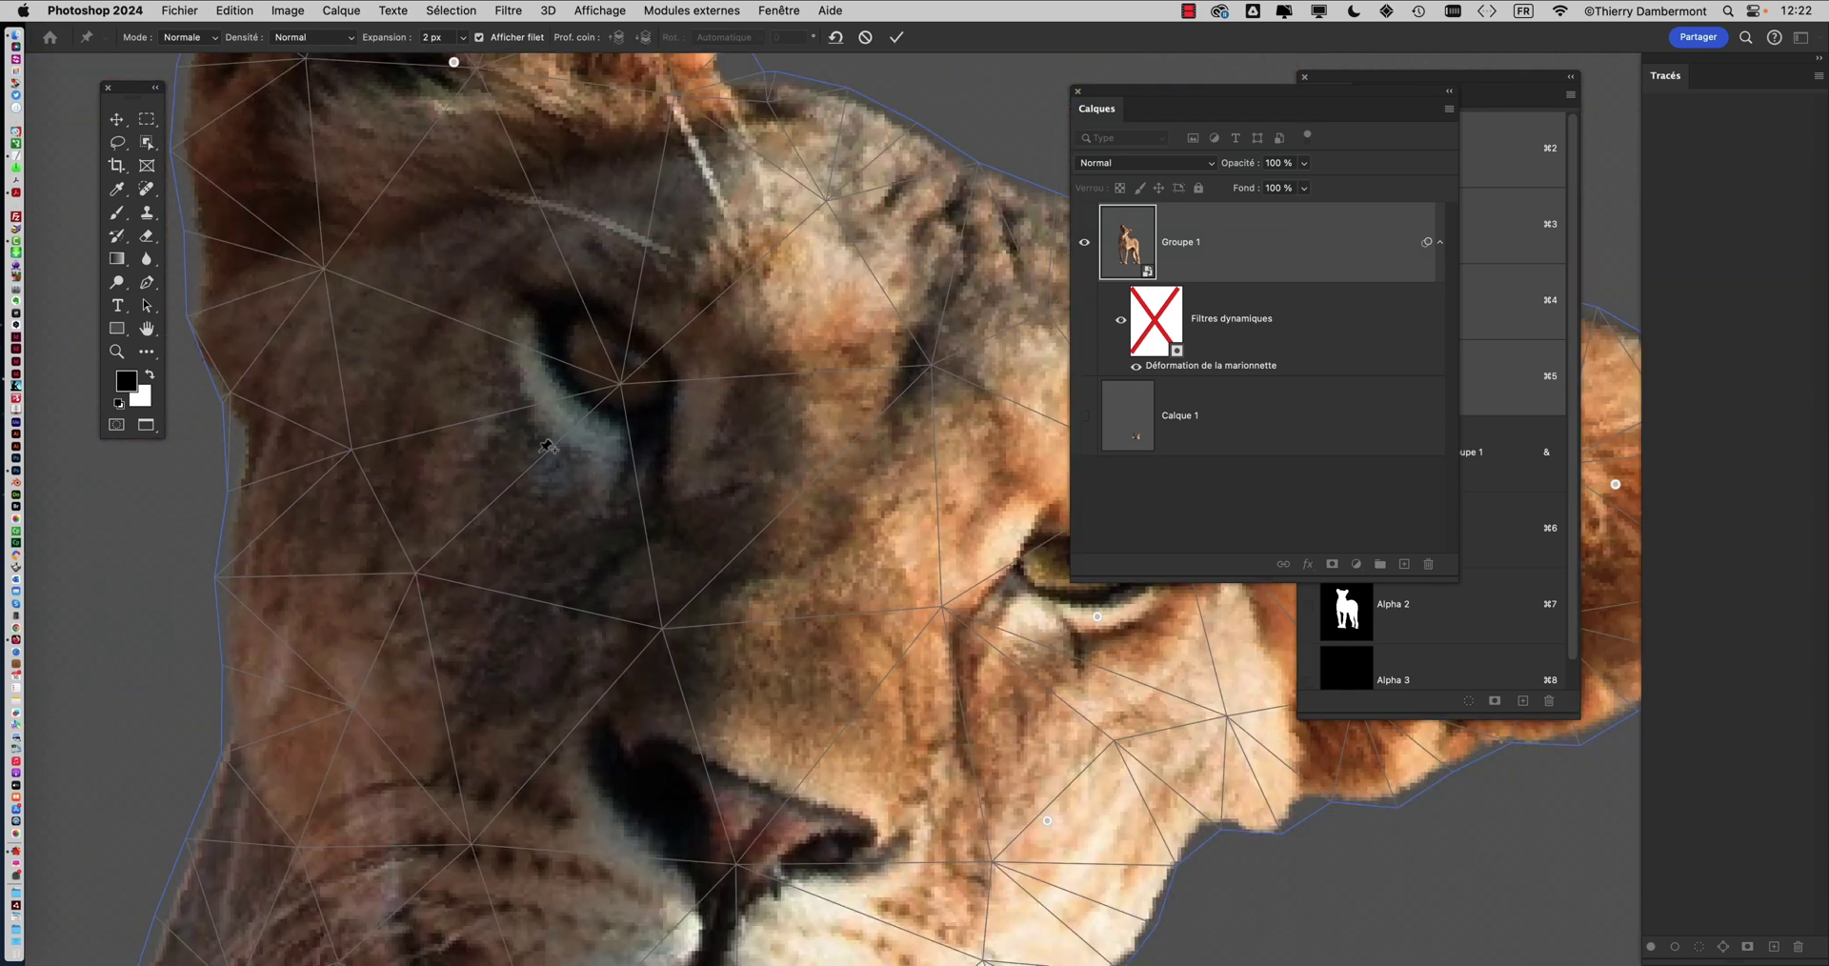
double_click(536, 452)
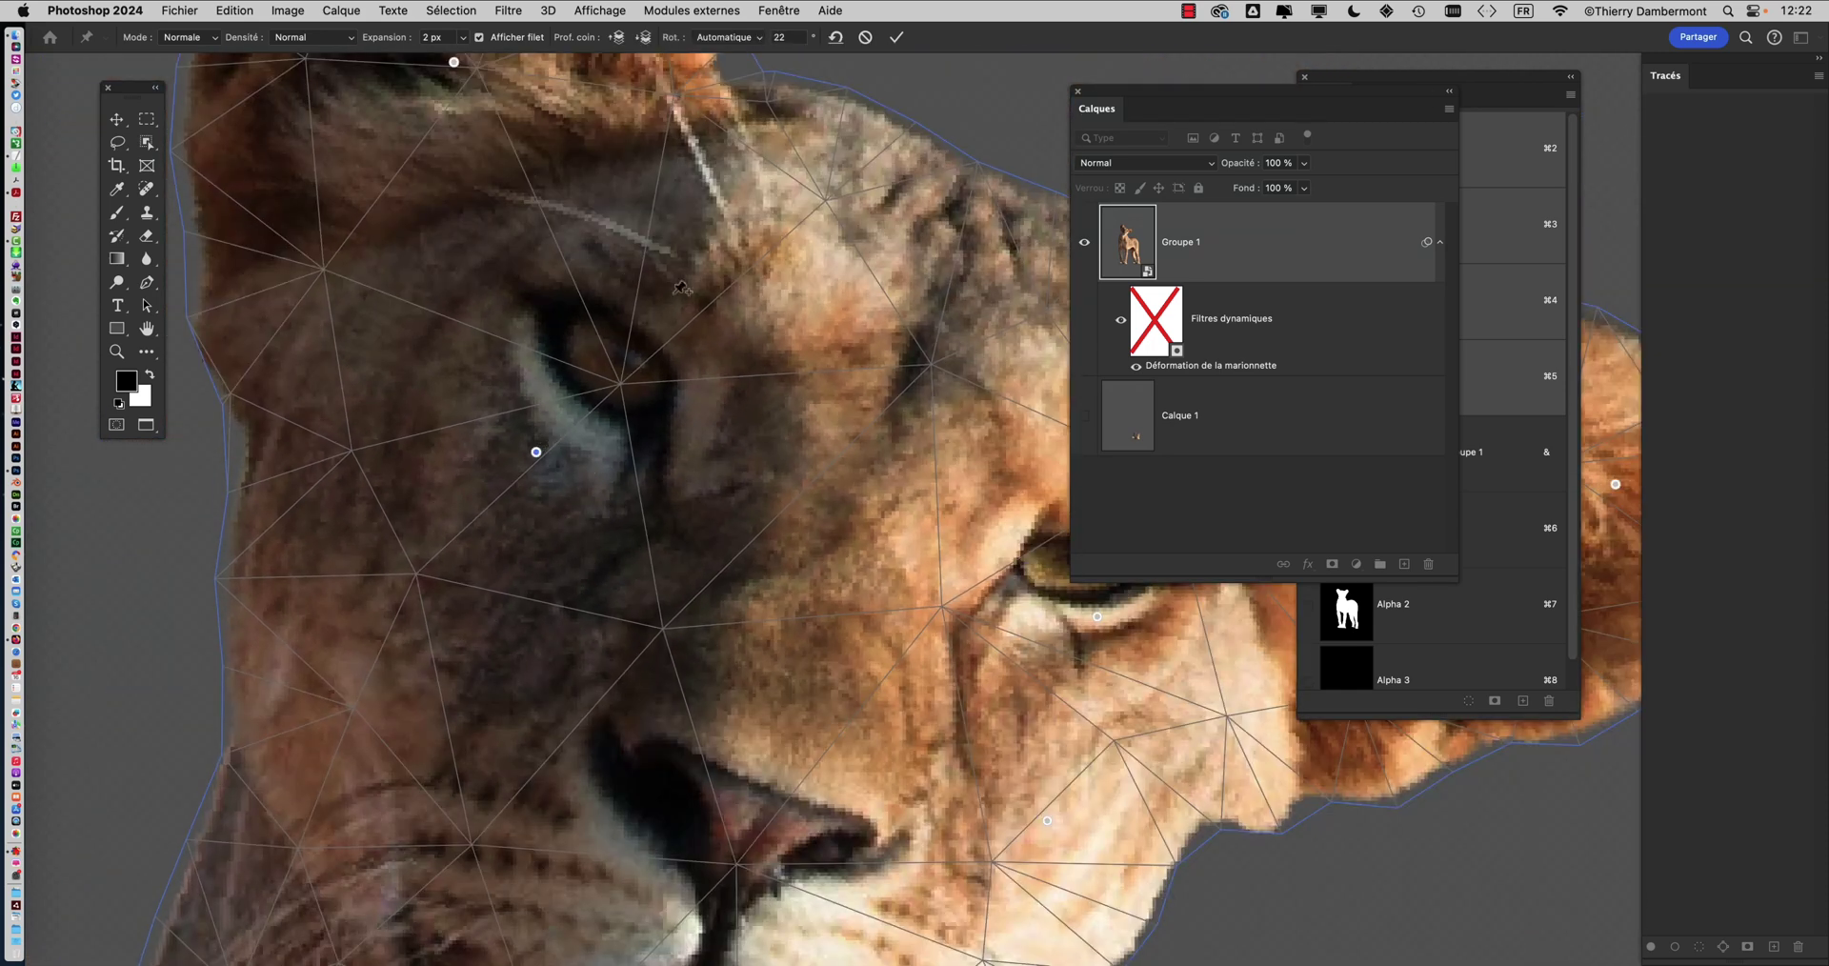
left_click(846, 387)
left_click(683, 241)
left_click_drag(683, 241, 718, 183)
Move the Layers panel clear of the ear beside the lit eye, shift its tip pin slightly inward, and commit the warp
key("super+minus")
key("super+minus")
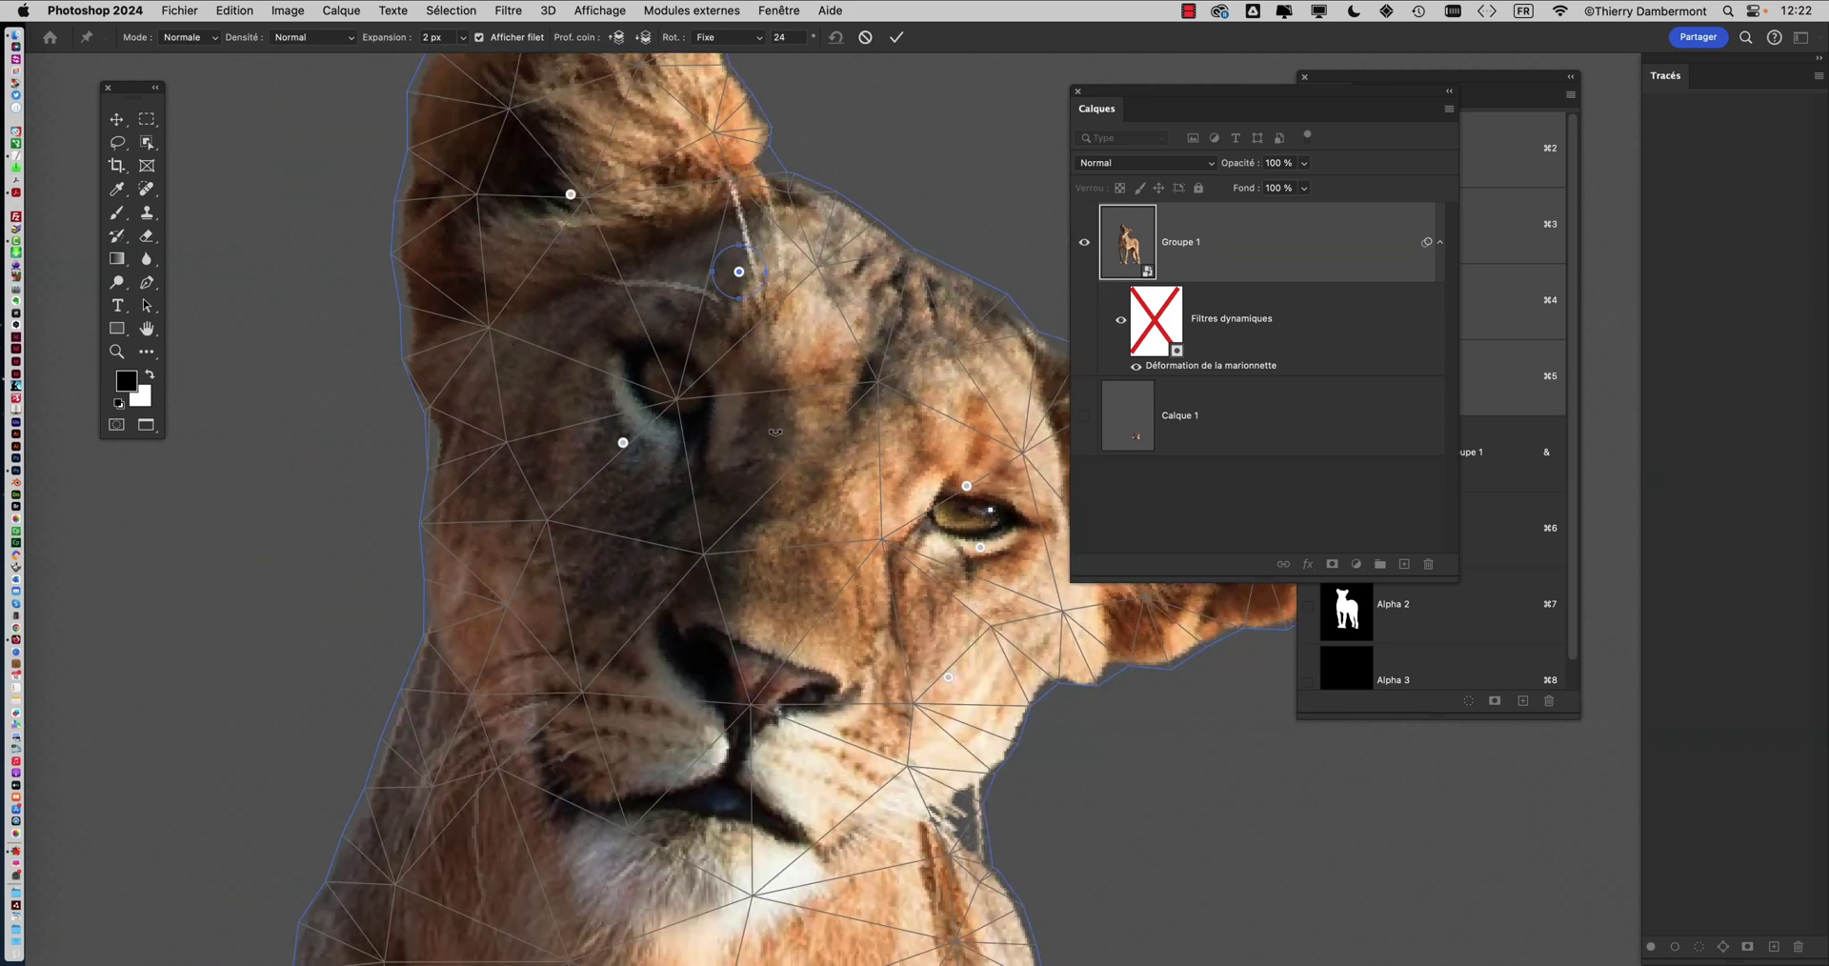
left_click_drag(786, 563, 575, 539)
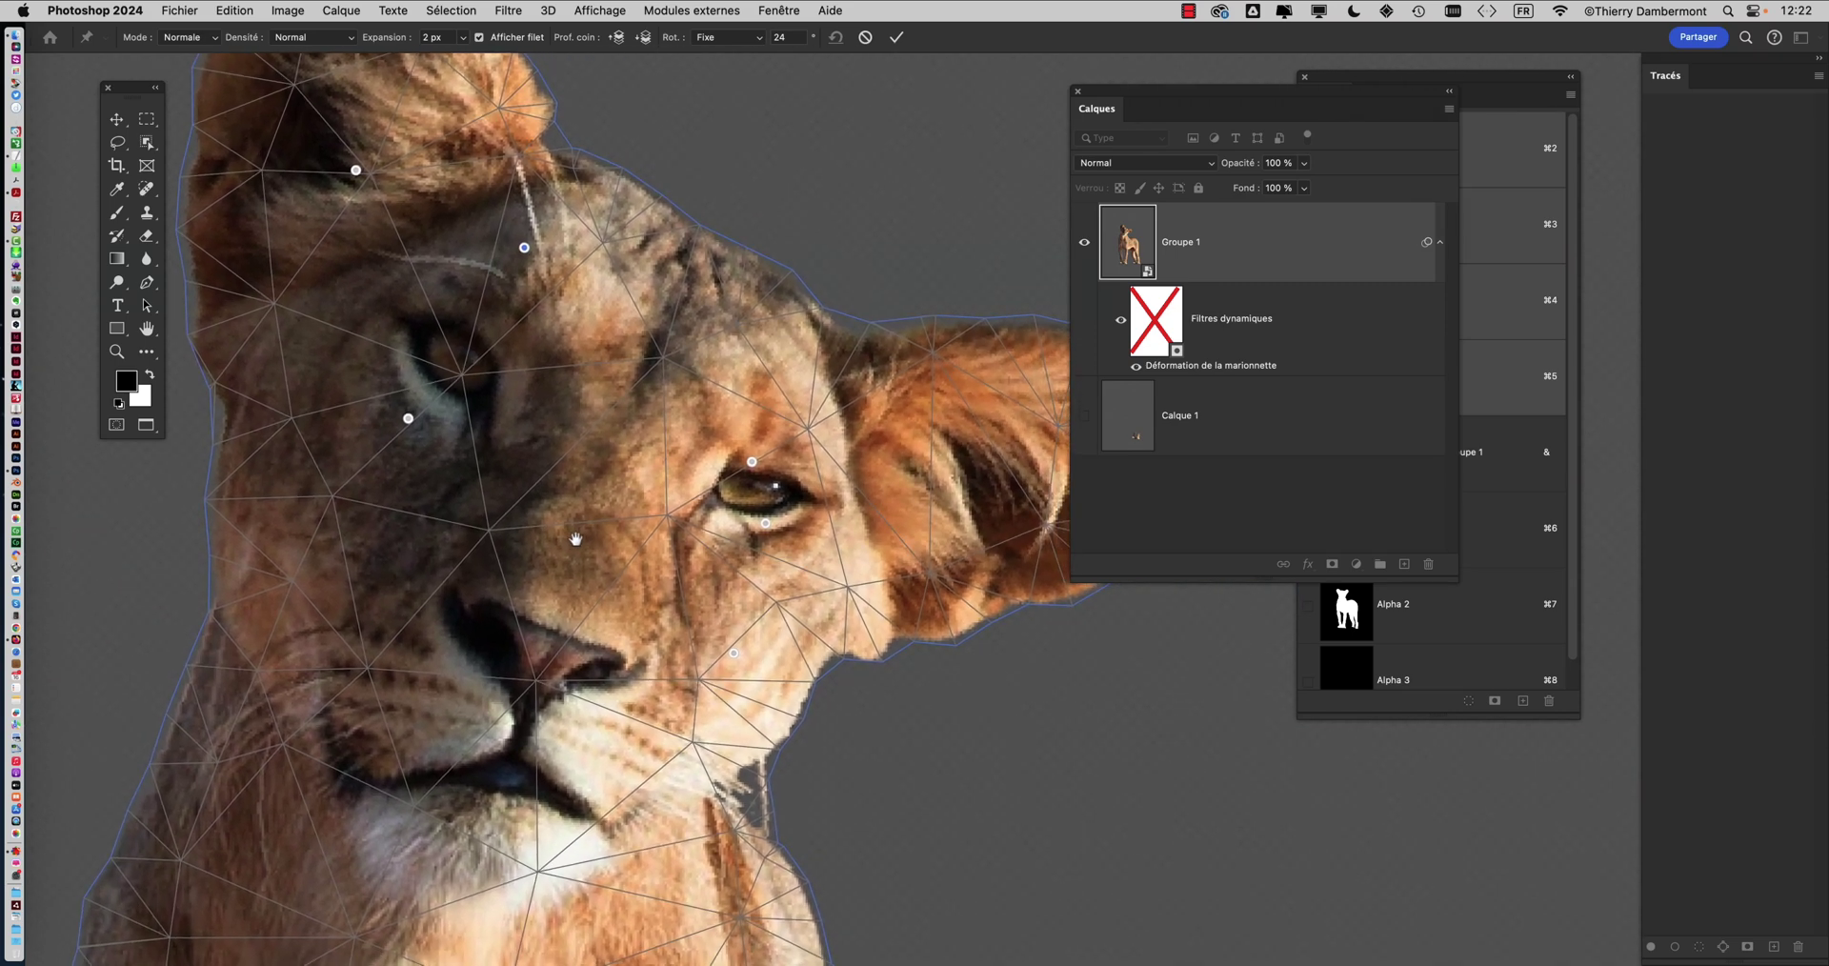
left_click_drag(1111, 92, 1201, 94)
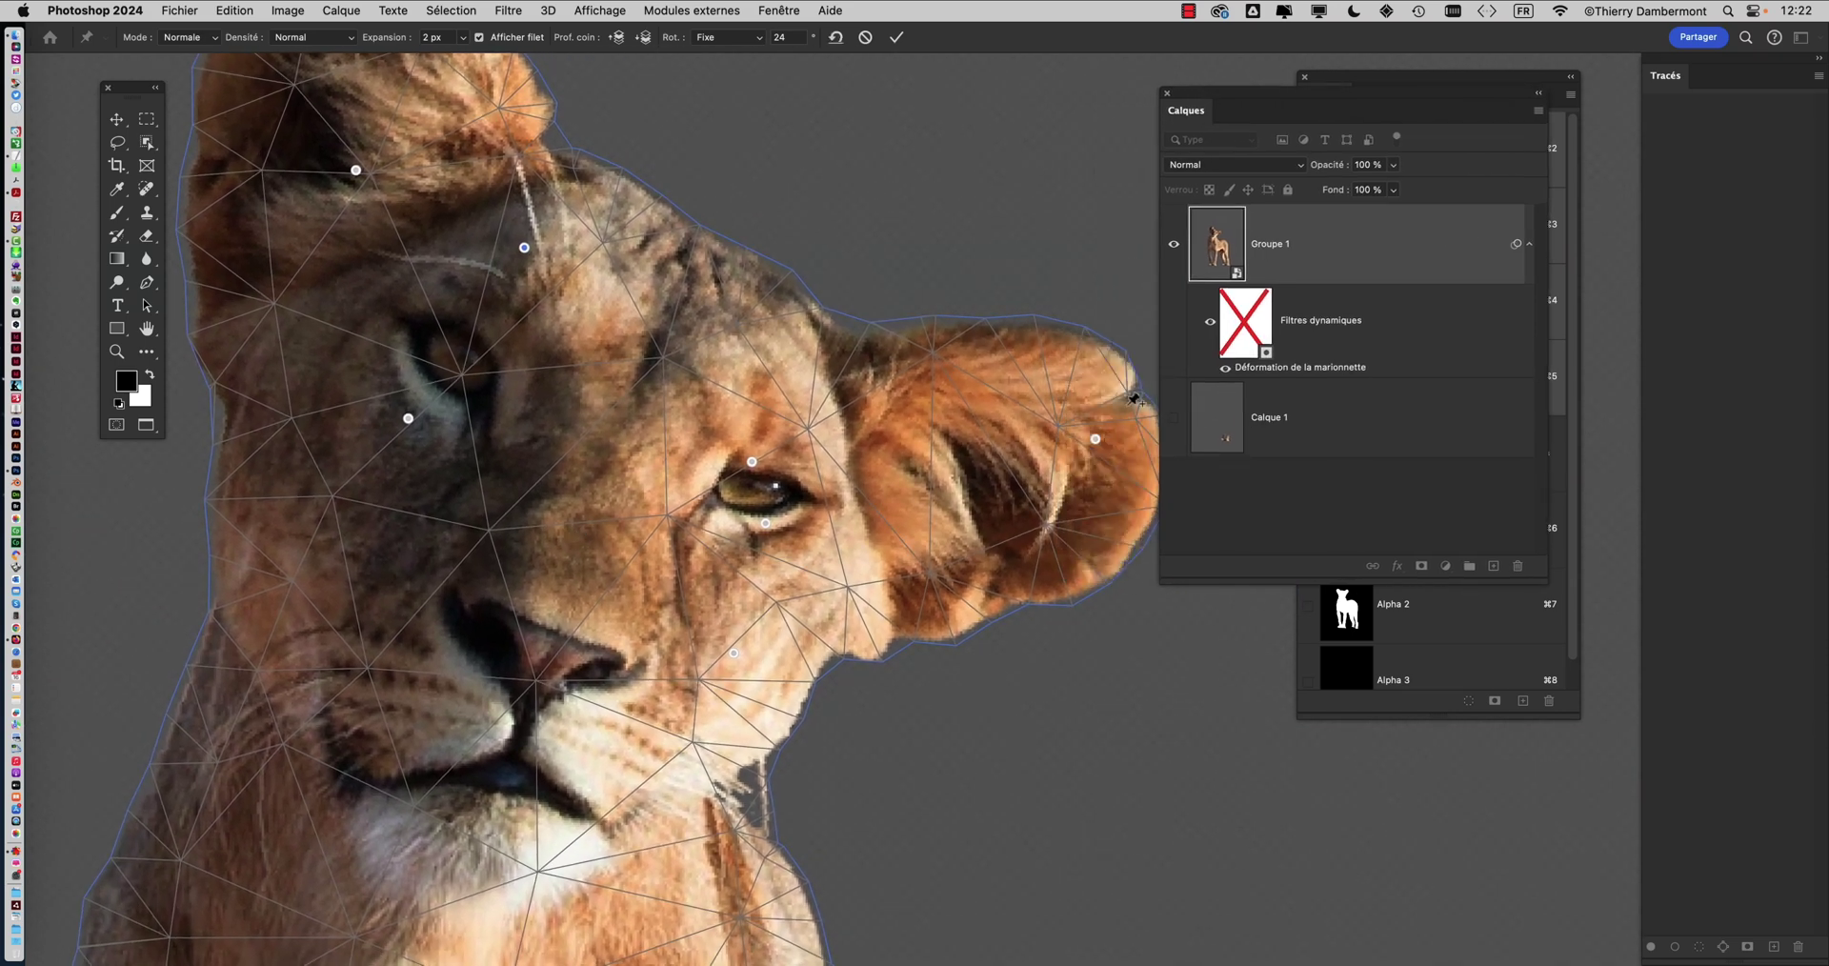
left_click_drag(1096, 440, 1066, 423)
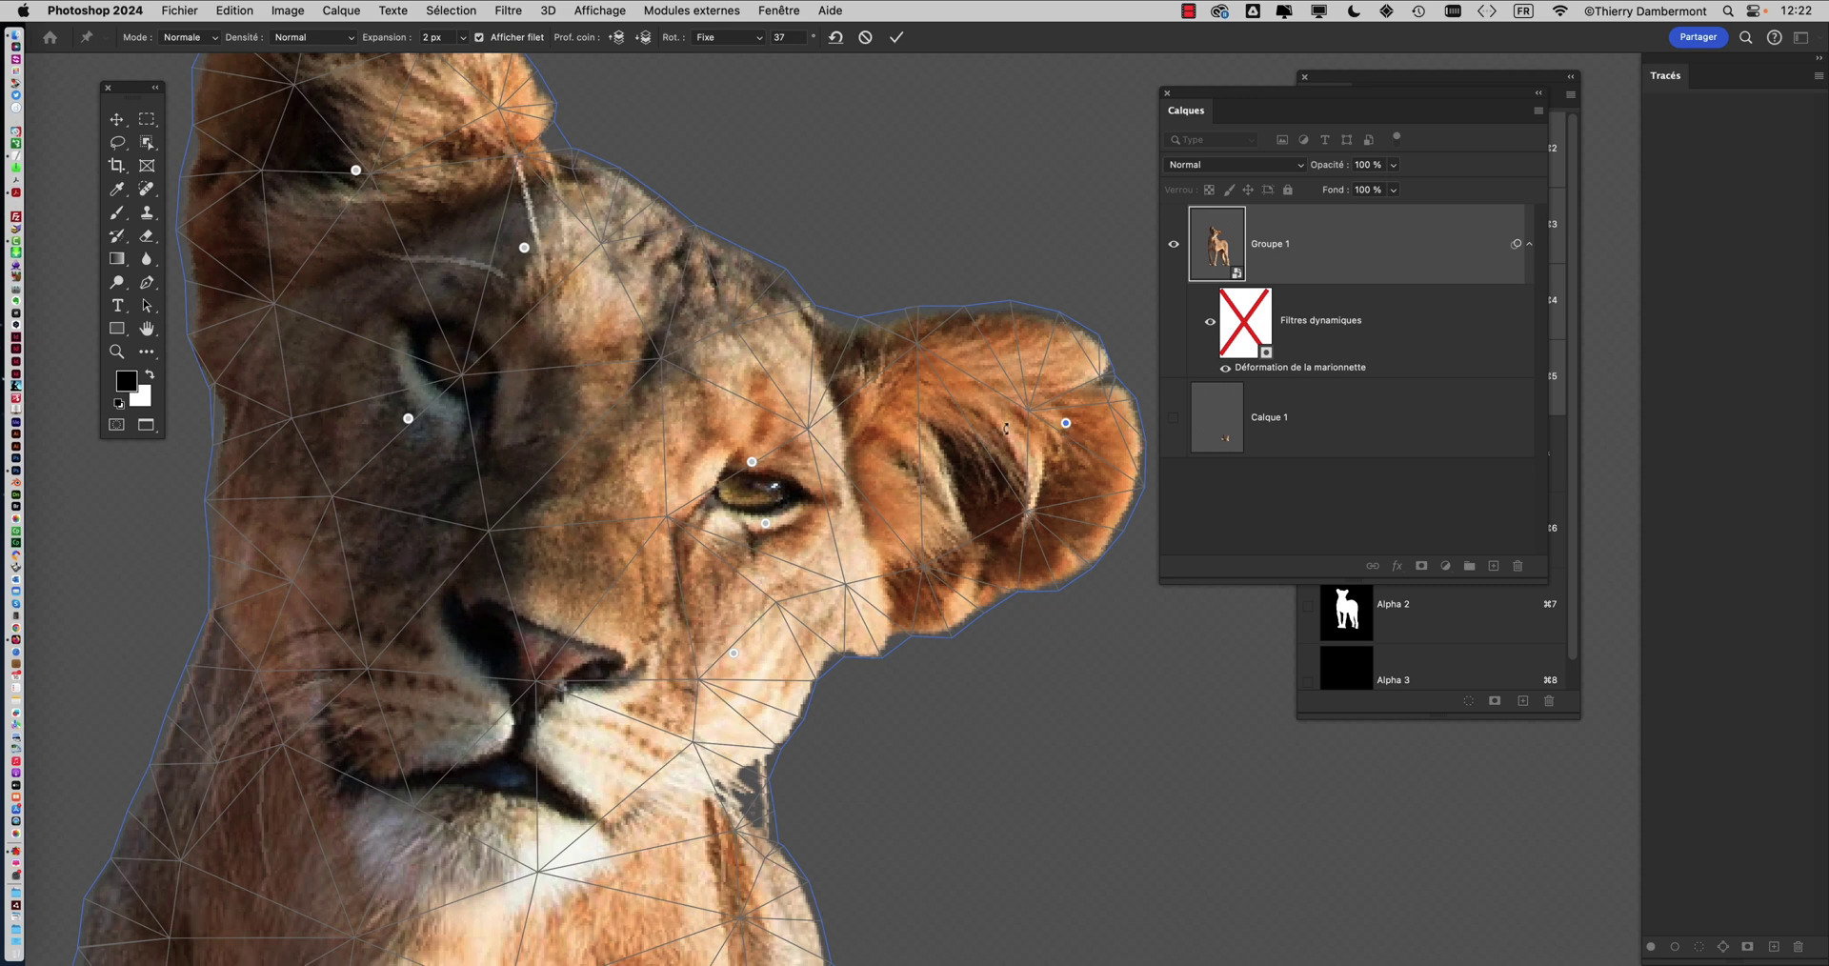
scroll(747, 410, "down", 3)
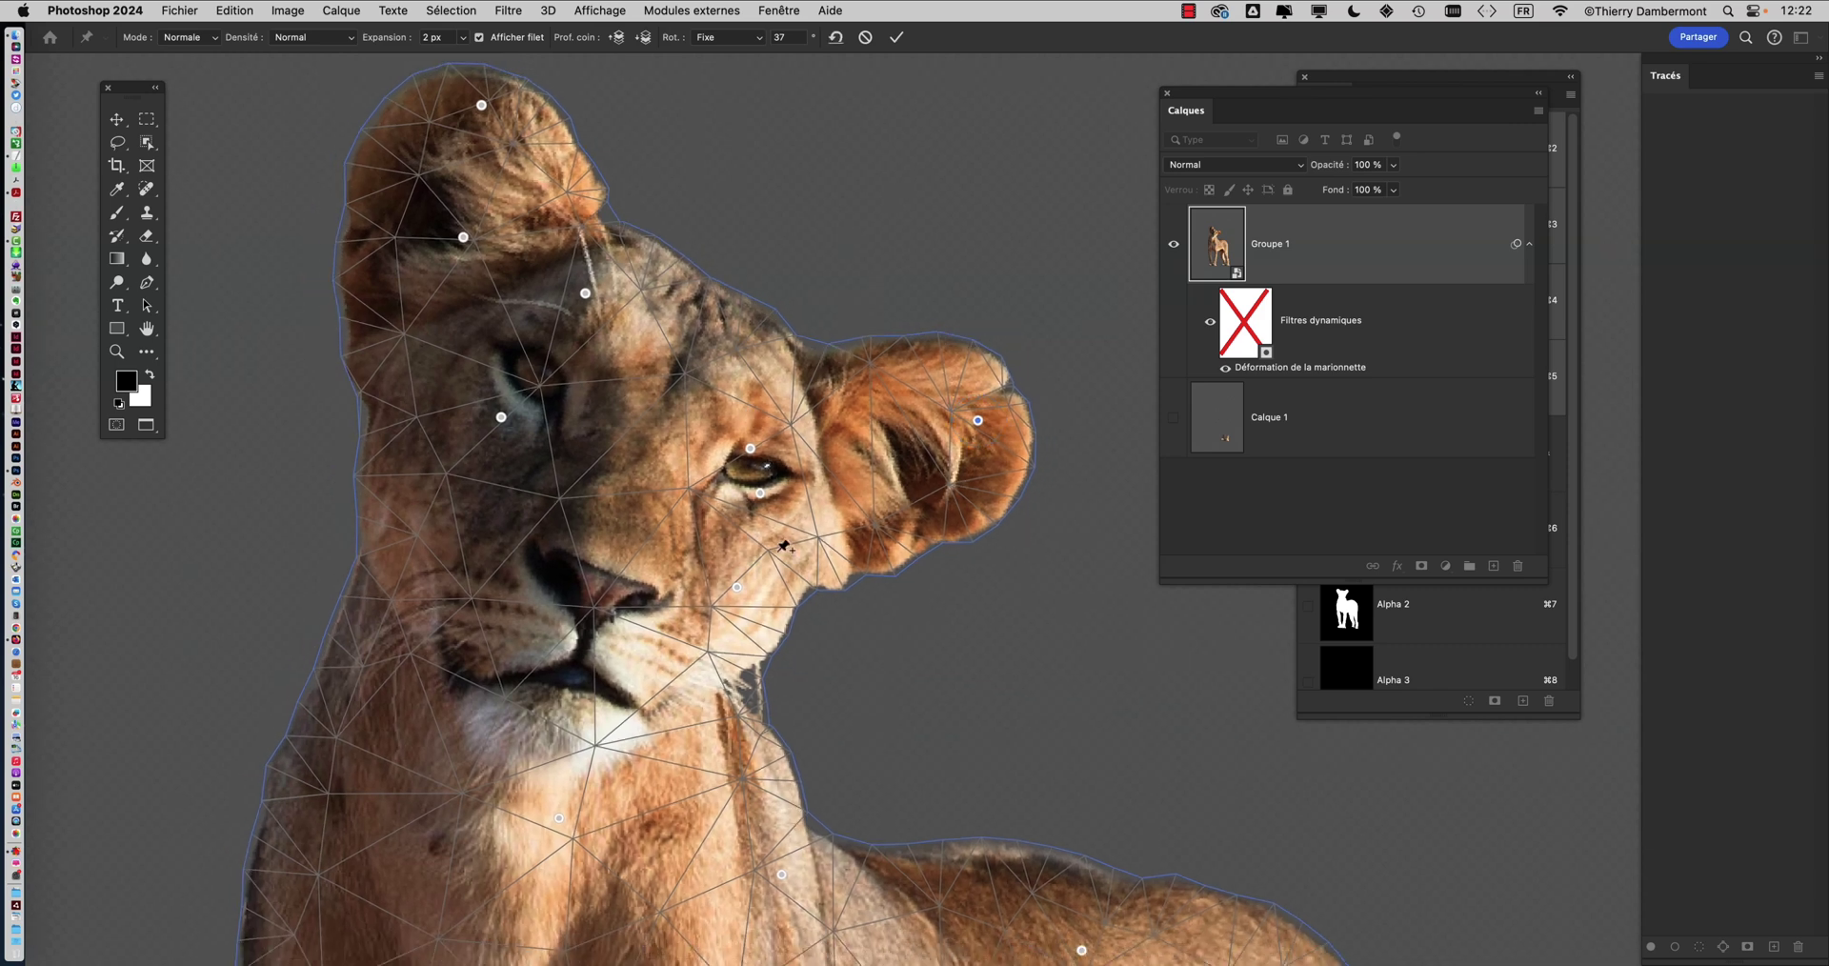
left_click_drag(761, 618, 738, 515)
scroll(738, 512, "down", 2)
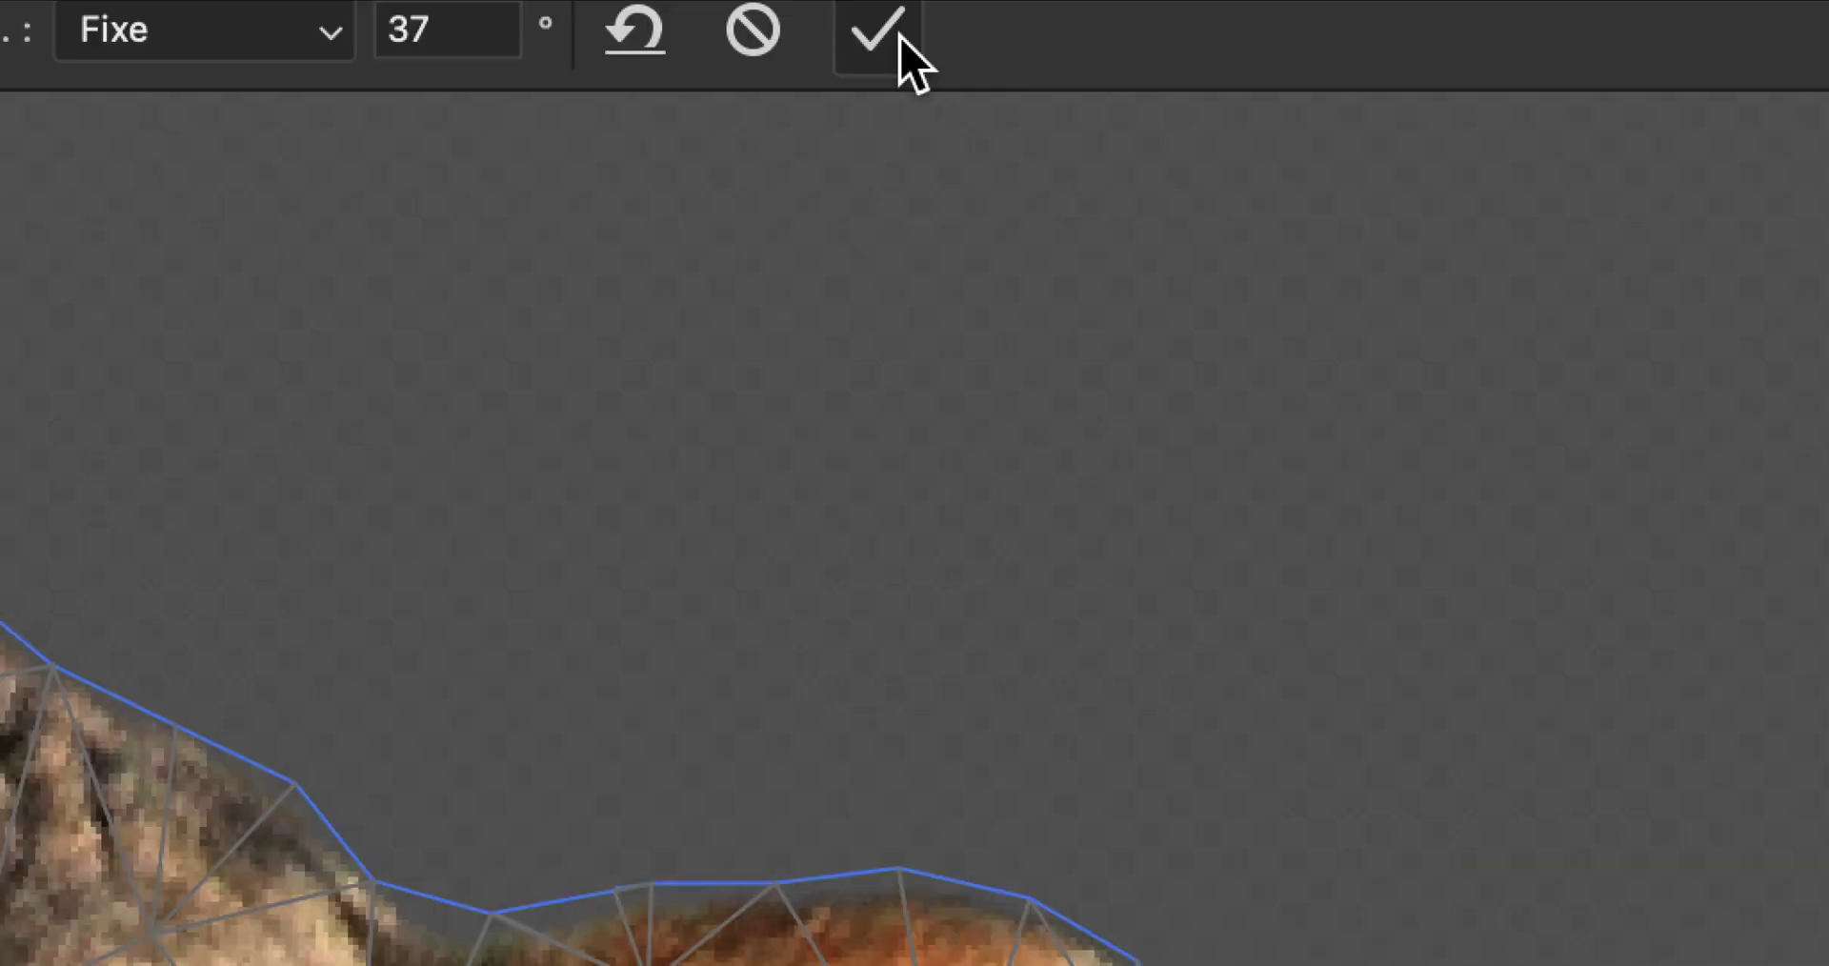
left_click(899, 38)
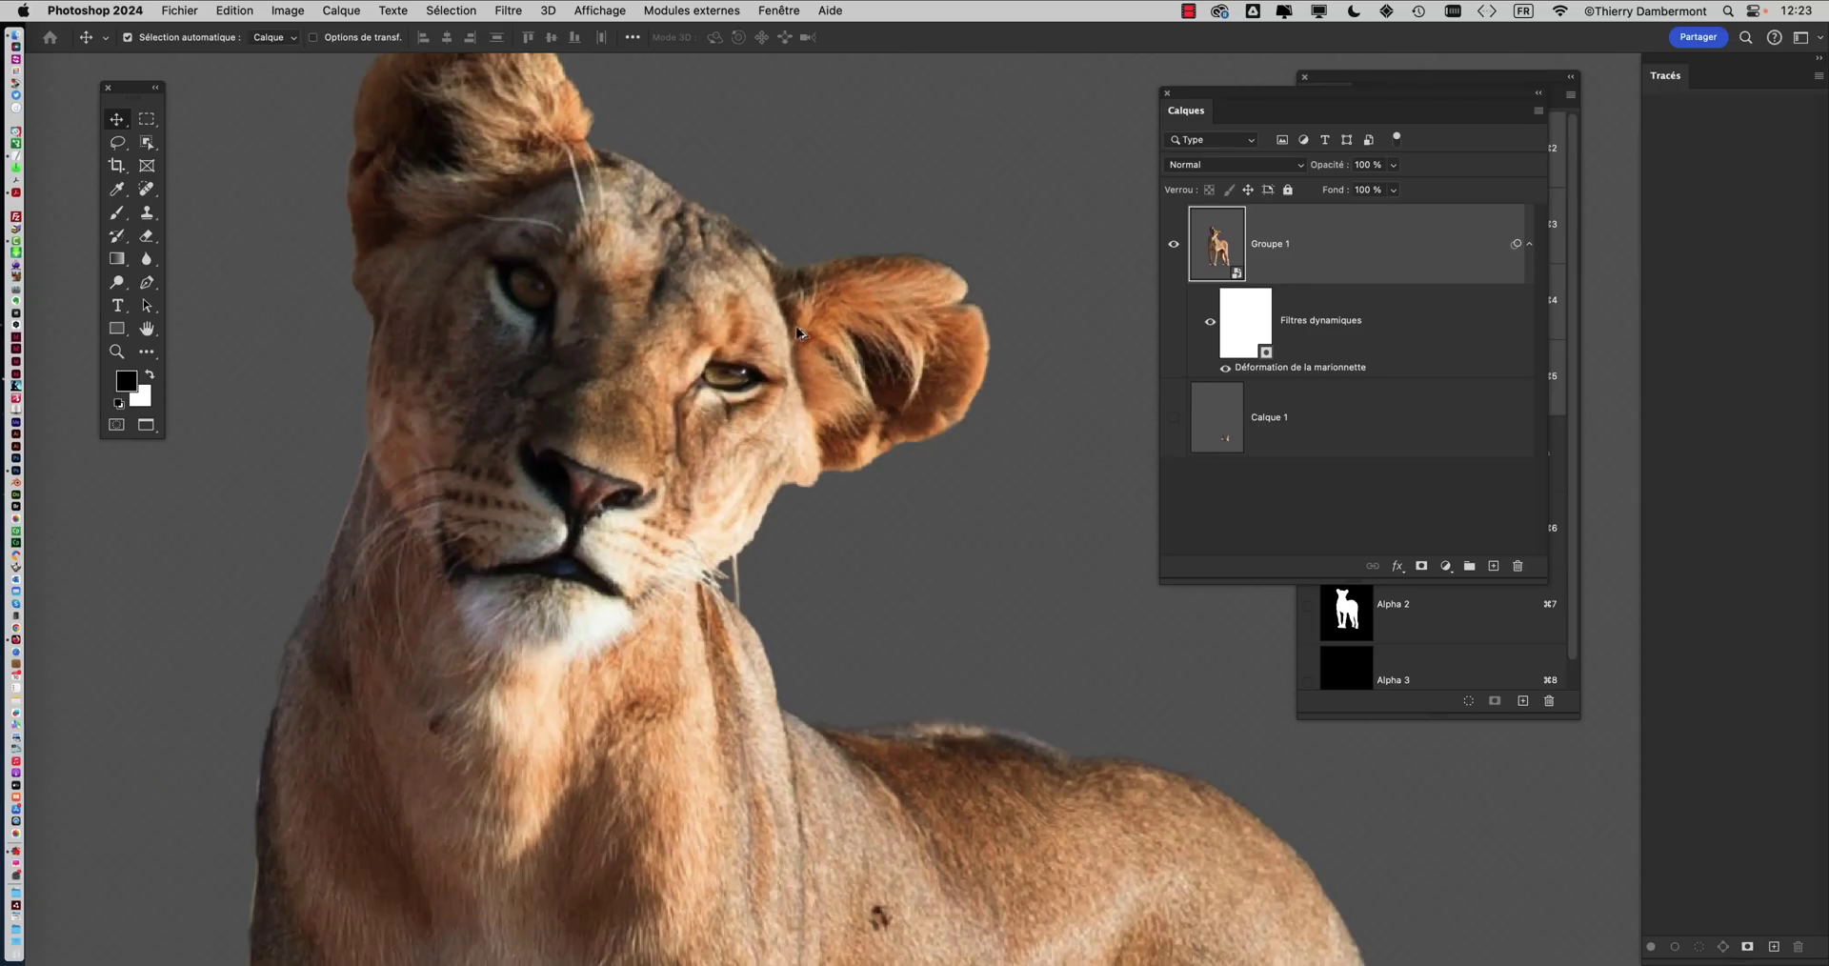
Save the document under the new name Lionne - 10.psd in Photoshop format in the PHOTOSHOP folder
scroll(812, 389, "down", 3)
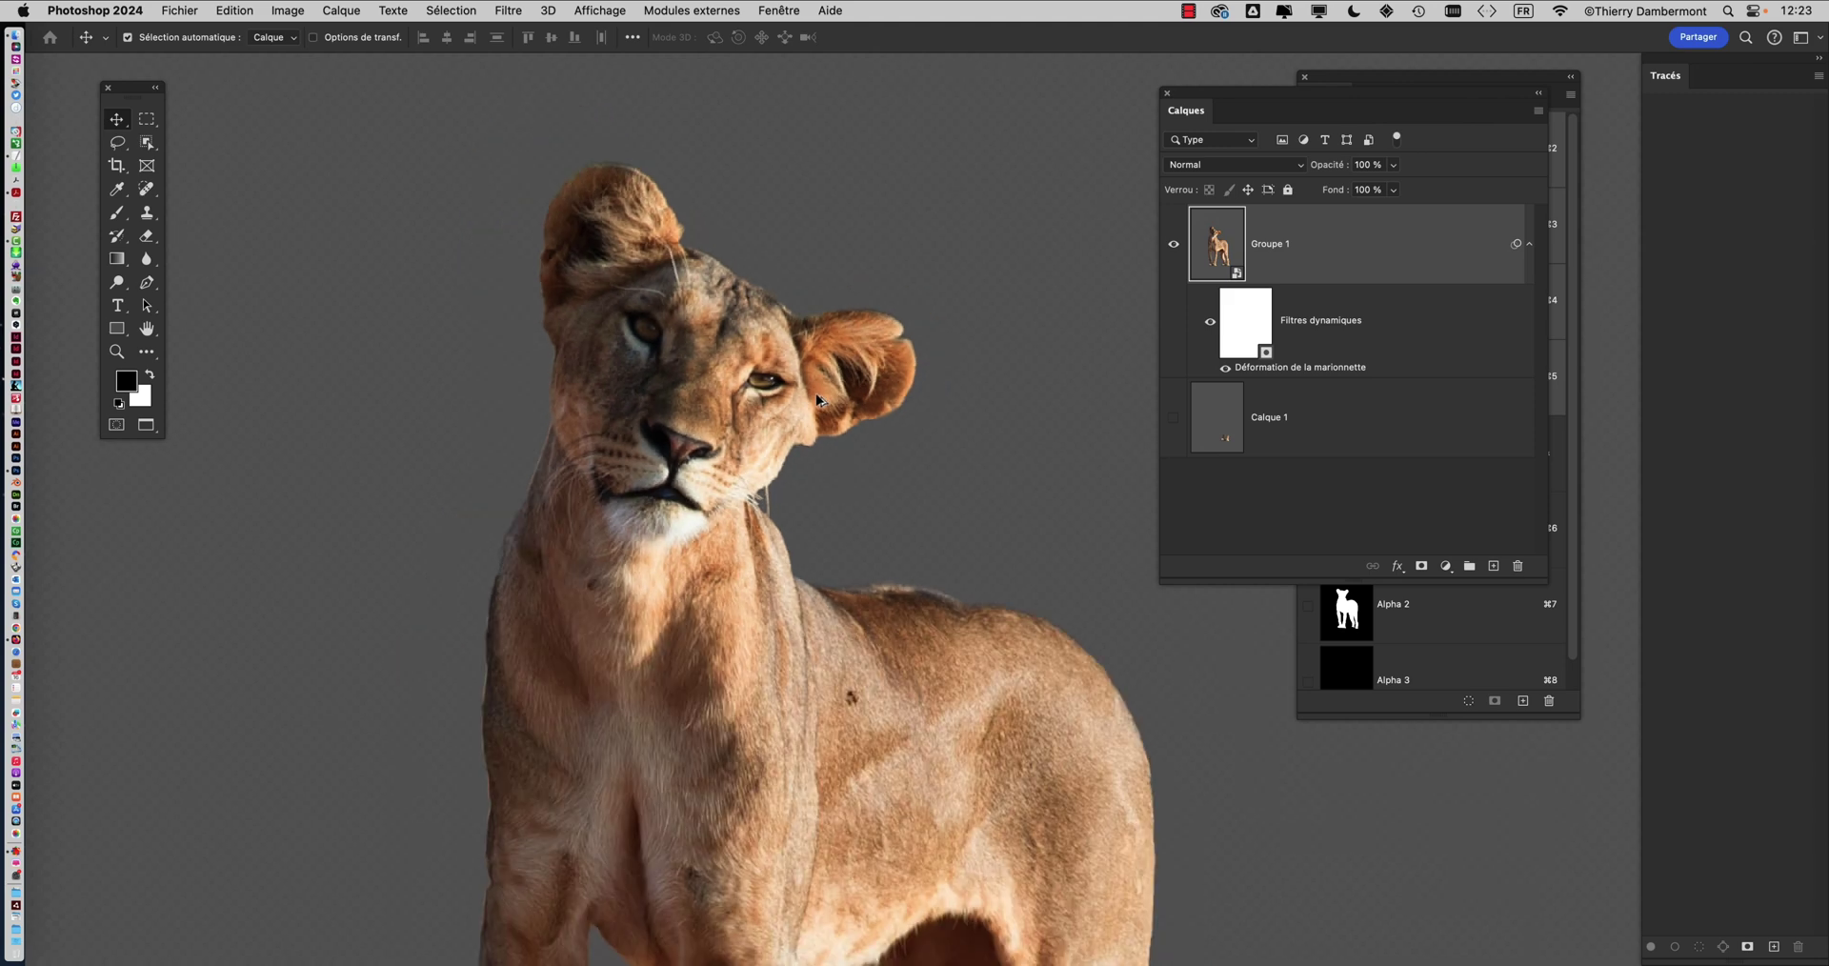
scroll(726, 405, "up", 3)
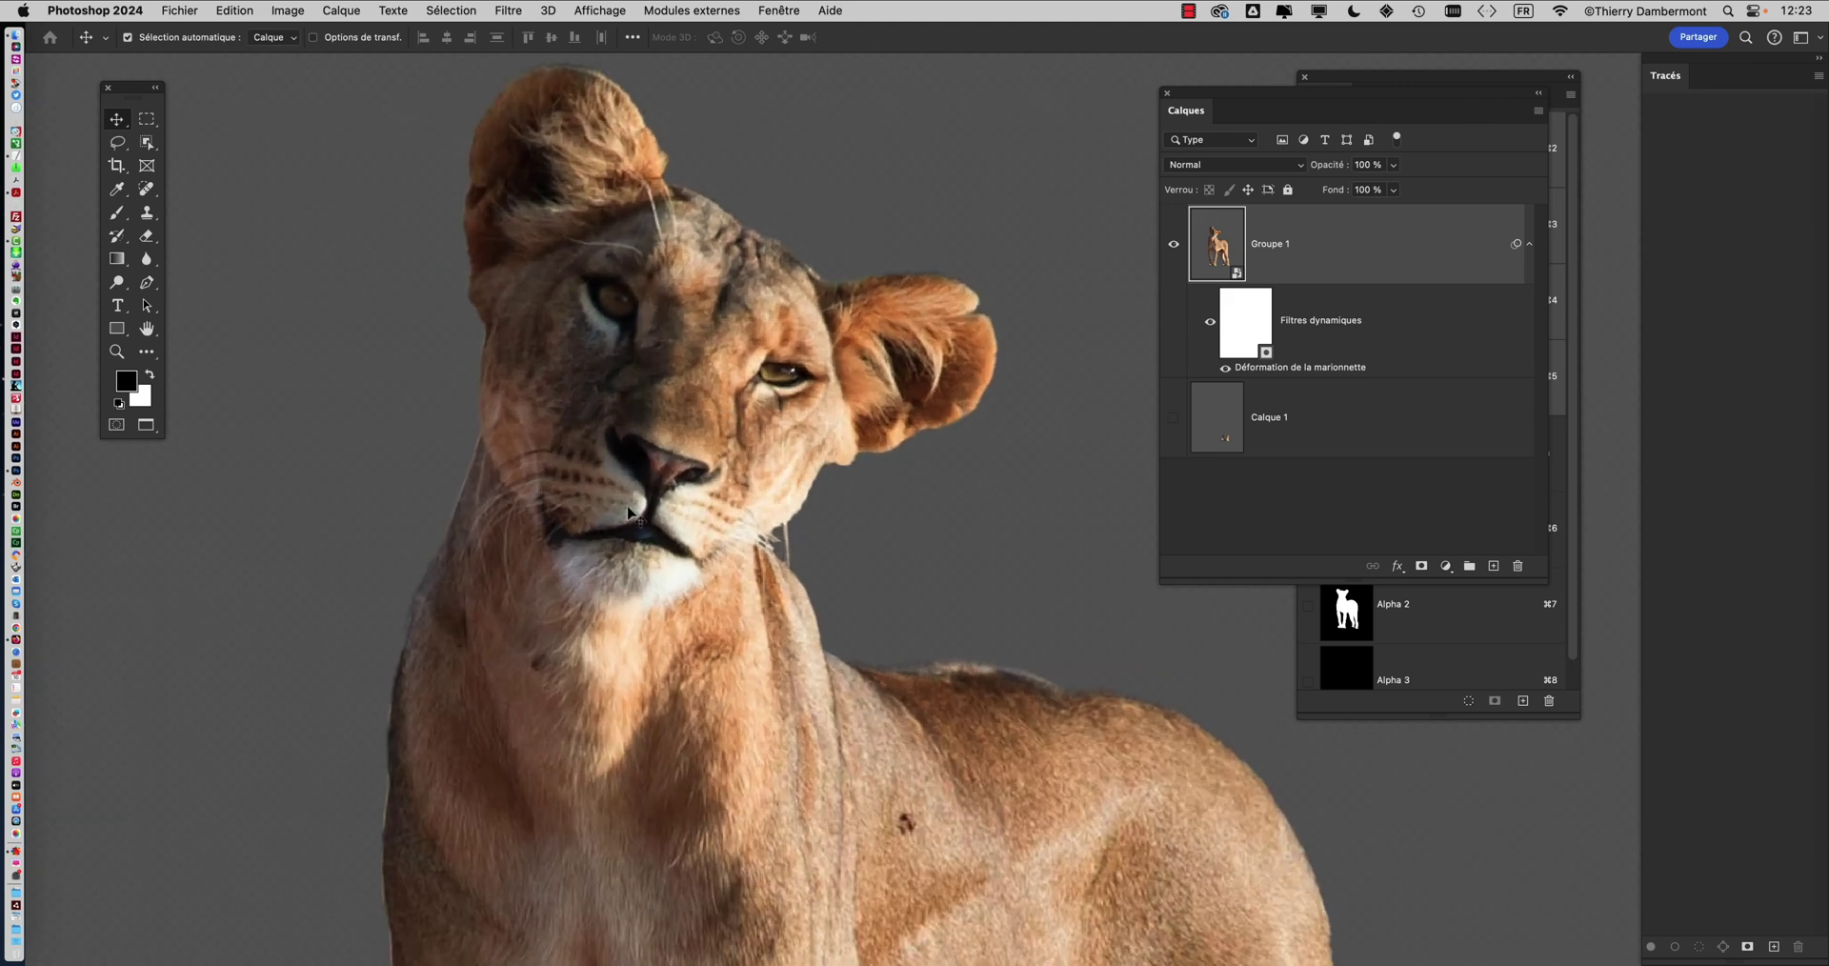
left_click(179, 11)
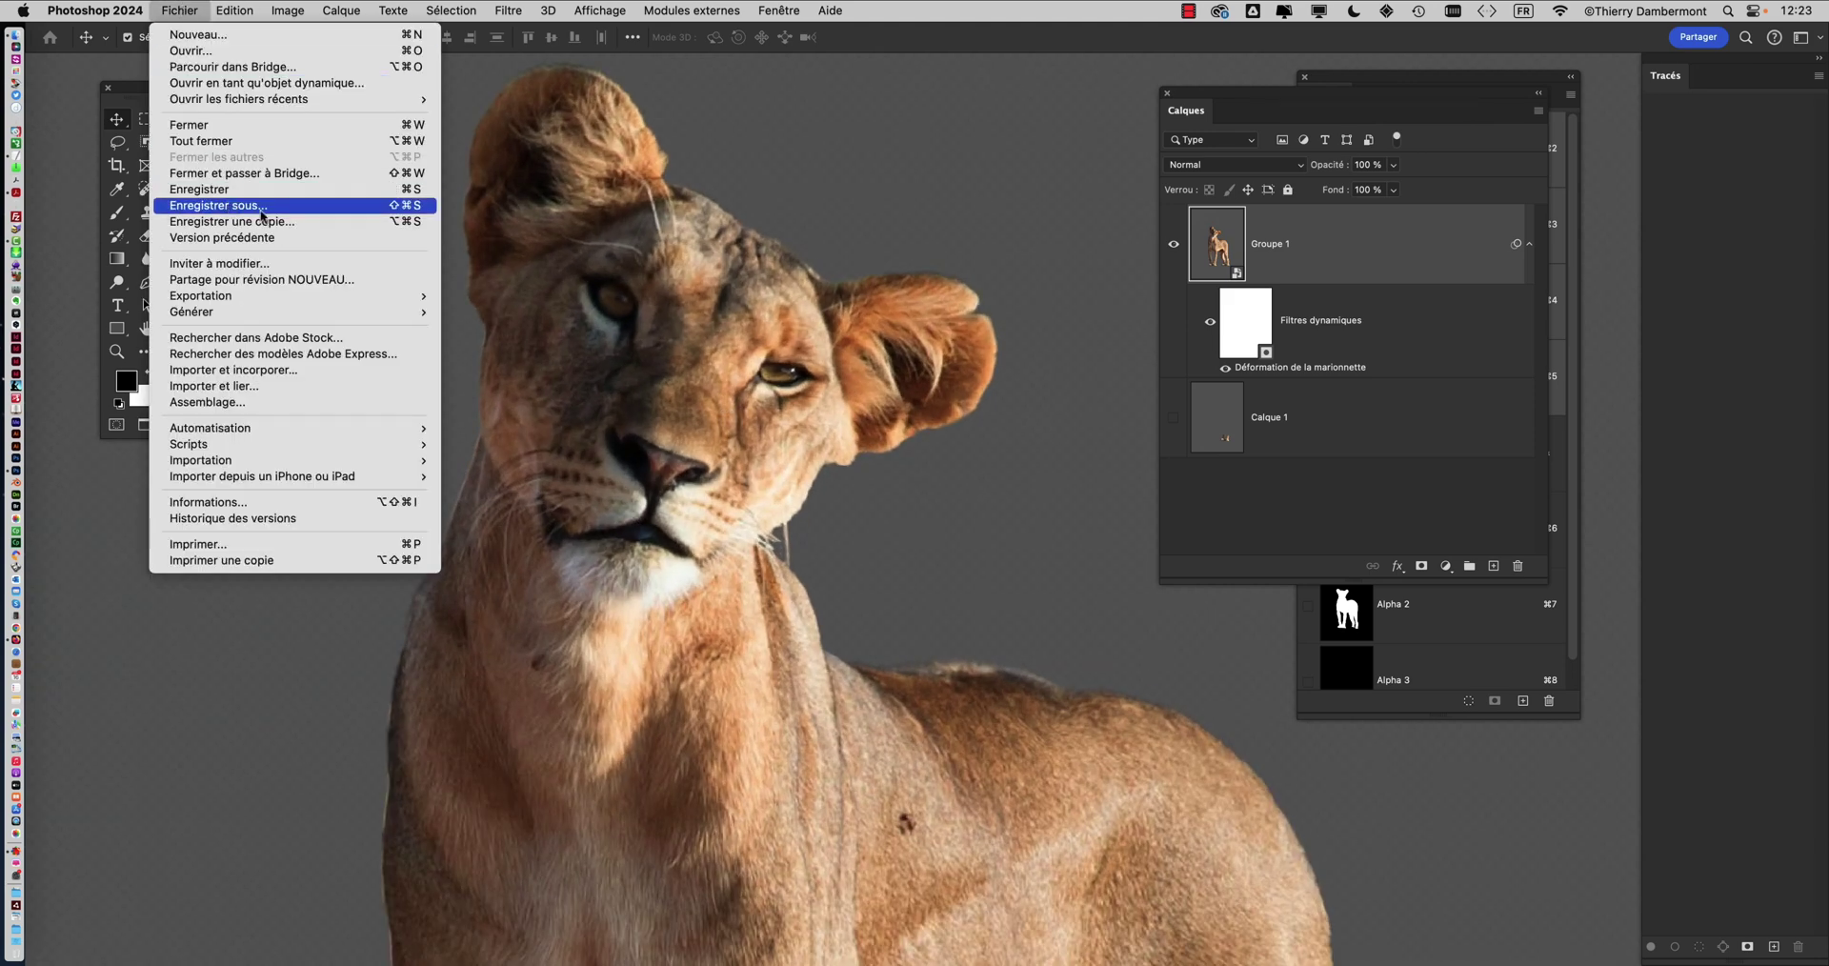
left_click(852, 232)
key("super+shift+s")
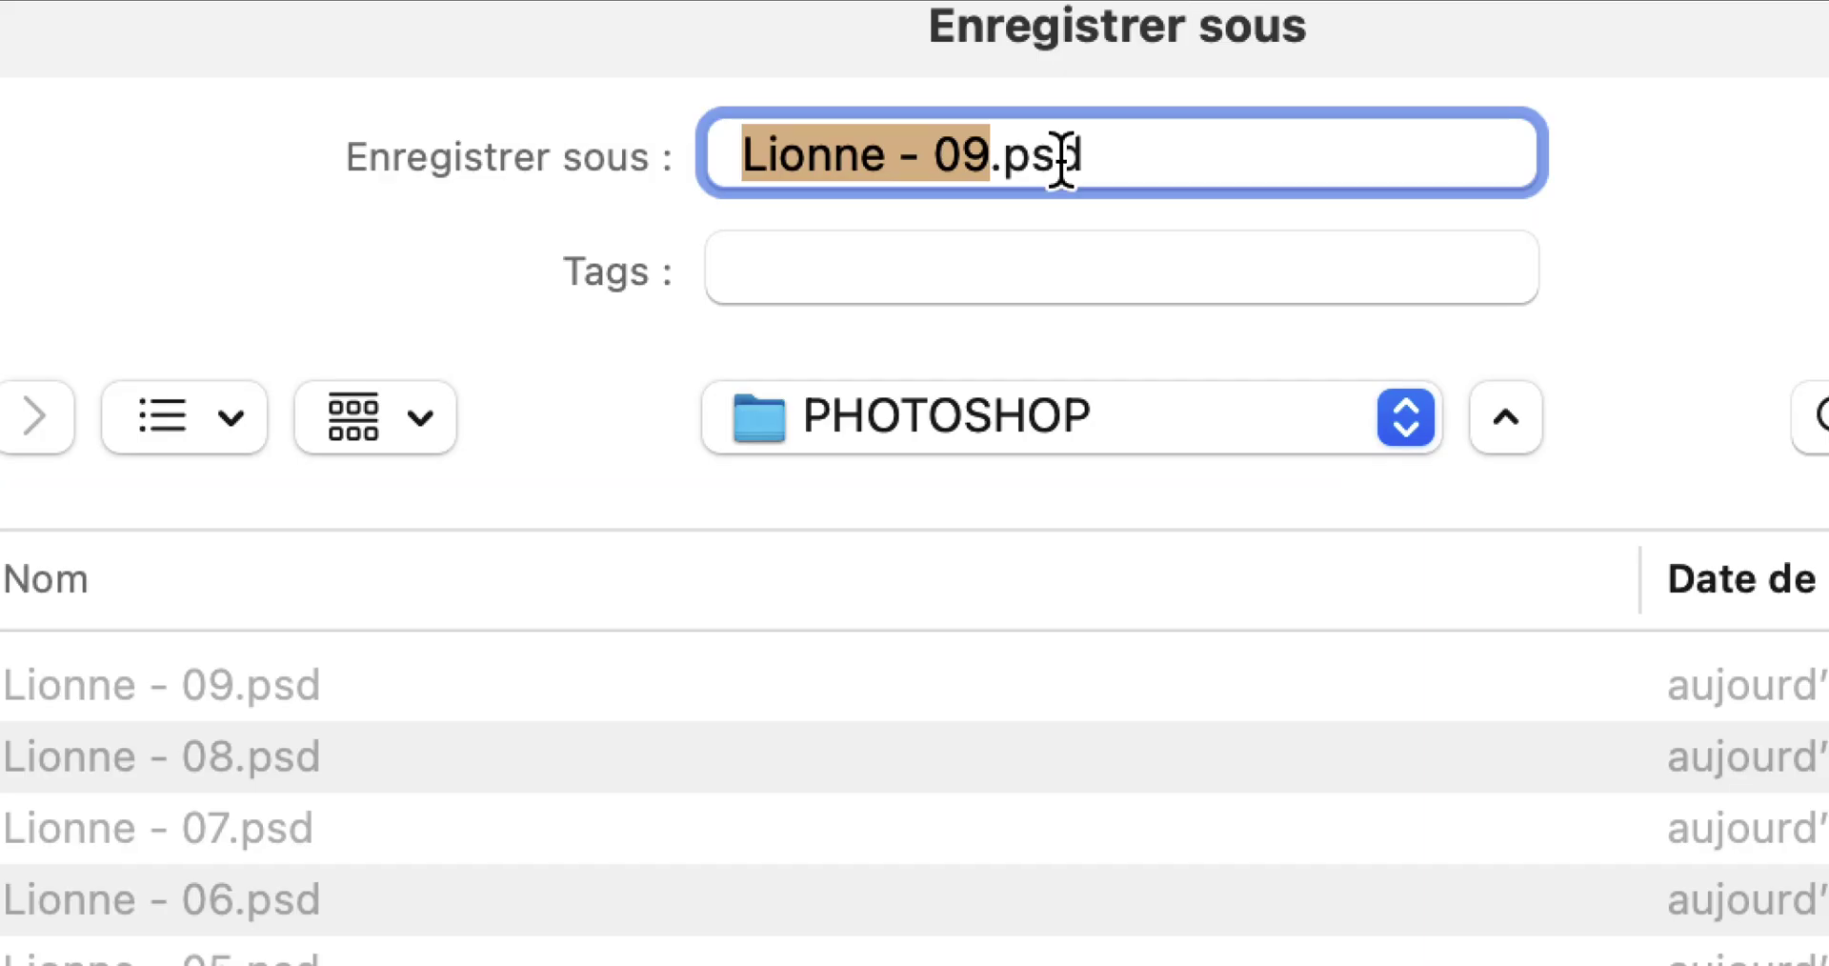
left_click(993, 160)
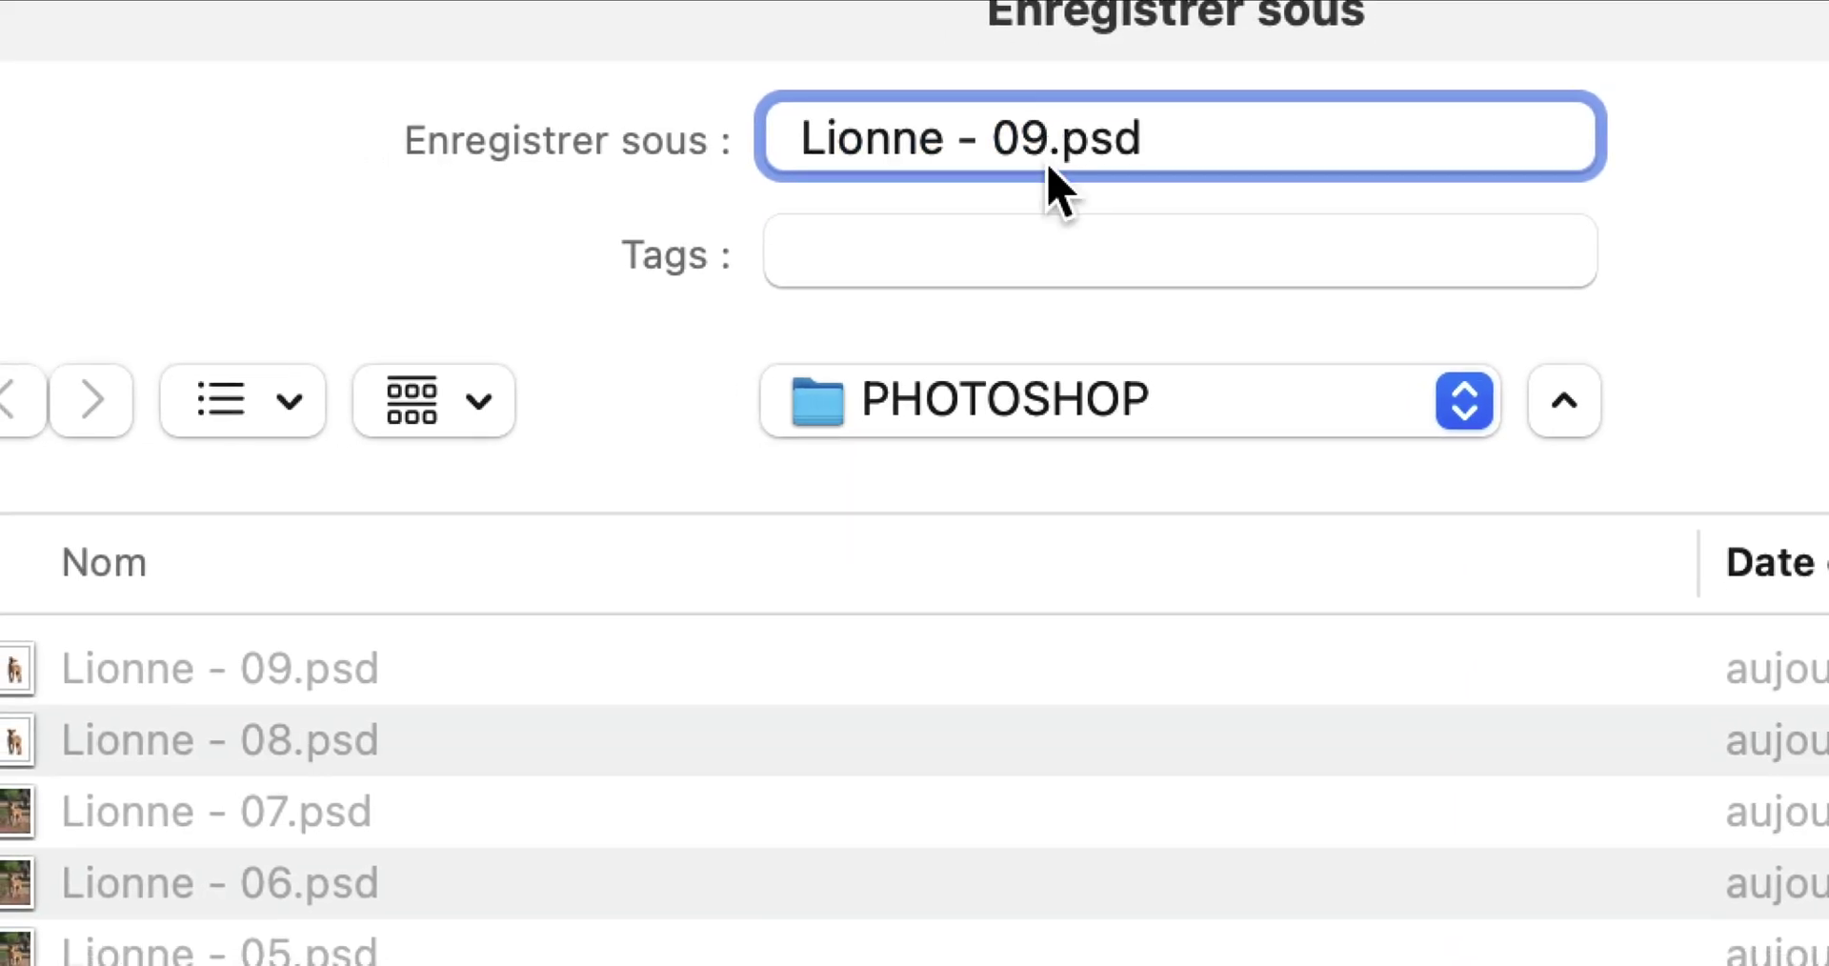
key("BackSpace")
key("BackSpace")
type("10")
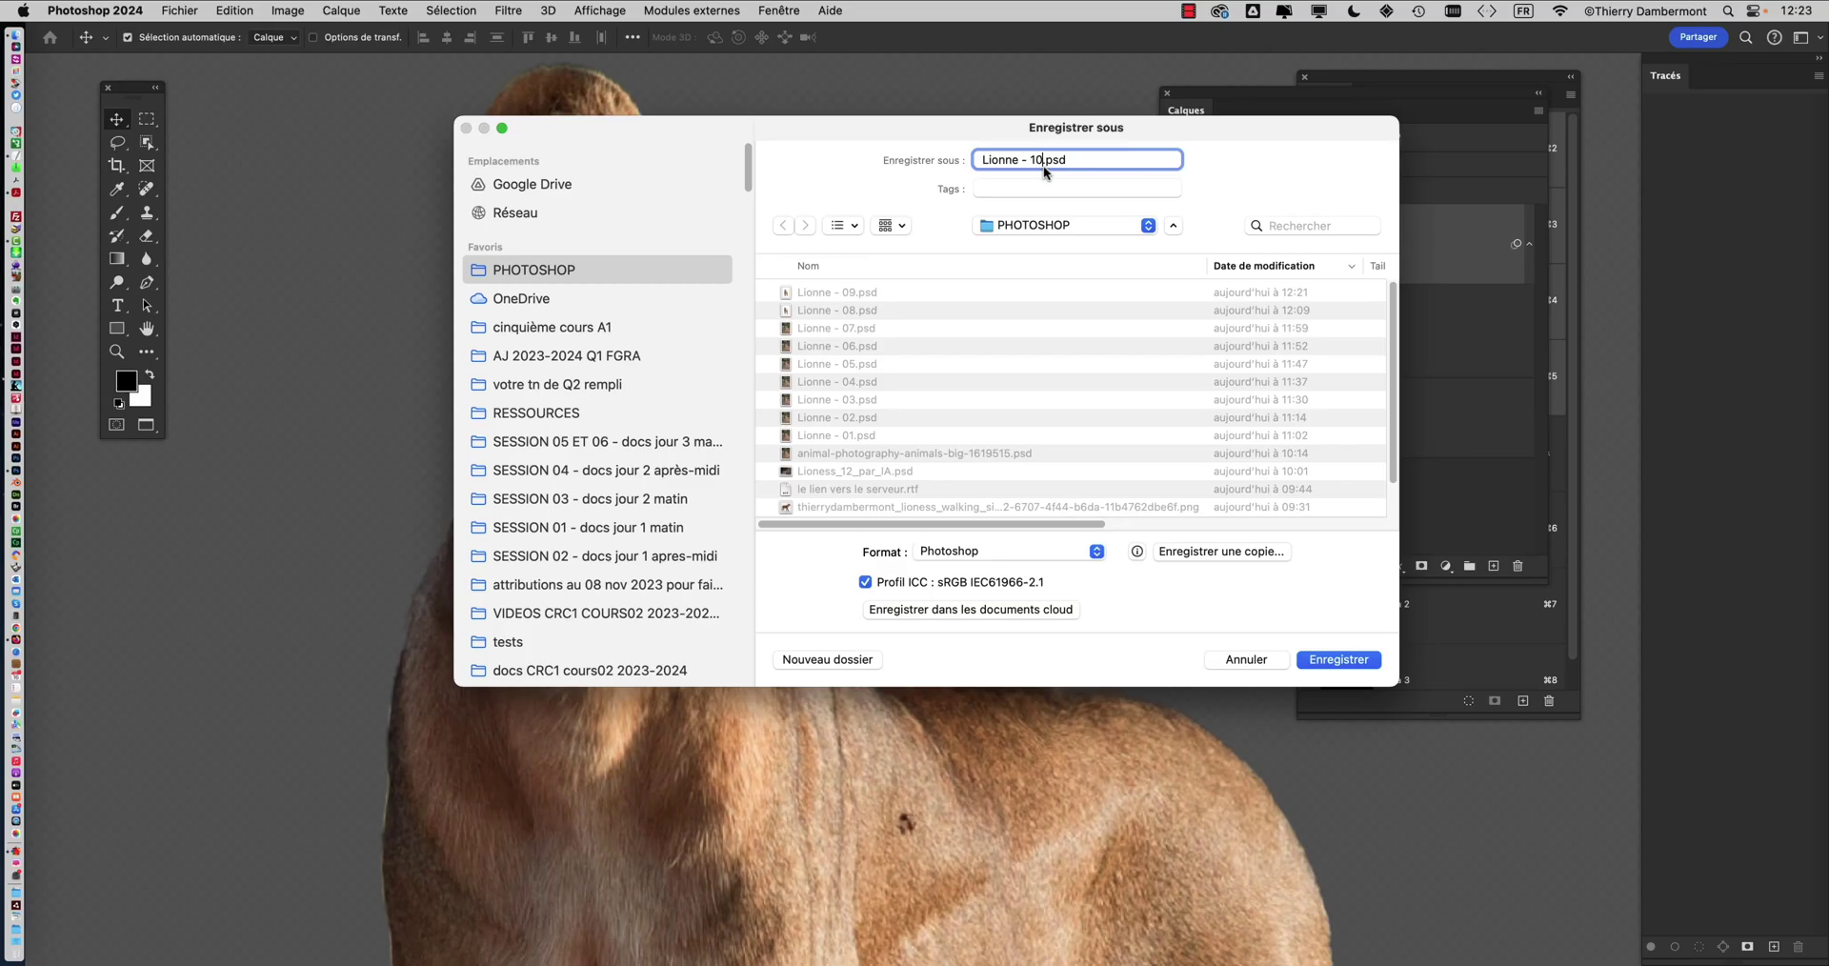
left_click(1341, 657)
Examine the bottoms of the front and hind paws and the lioness's overall warped shape, and deselect her layer
key("super+0")
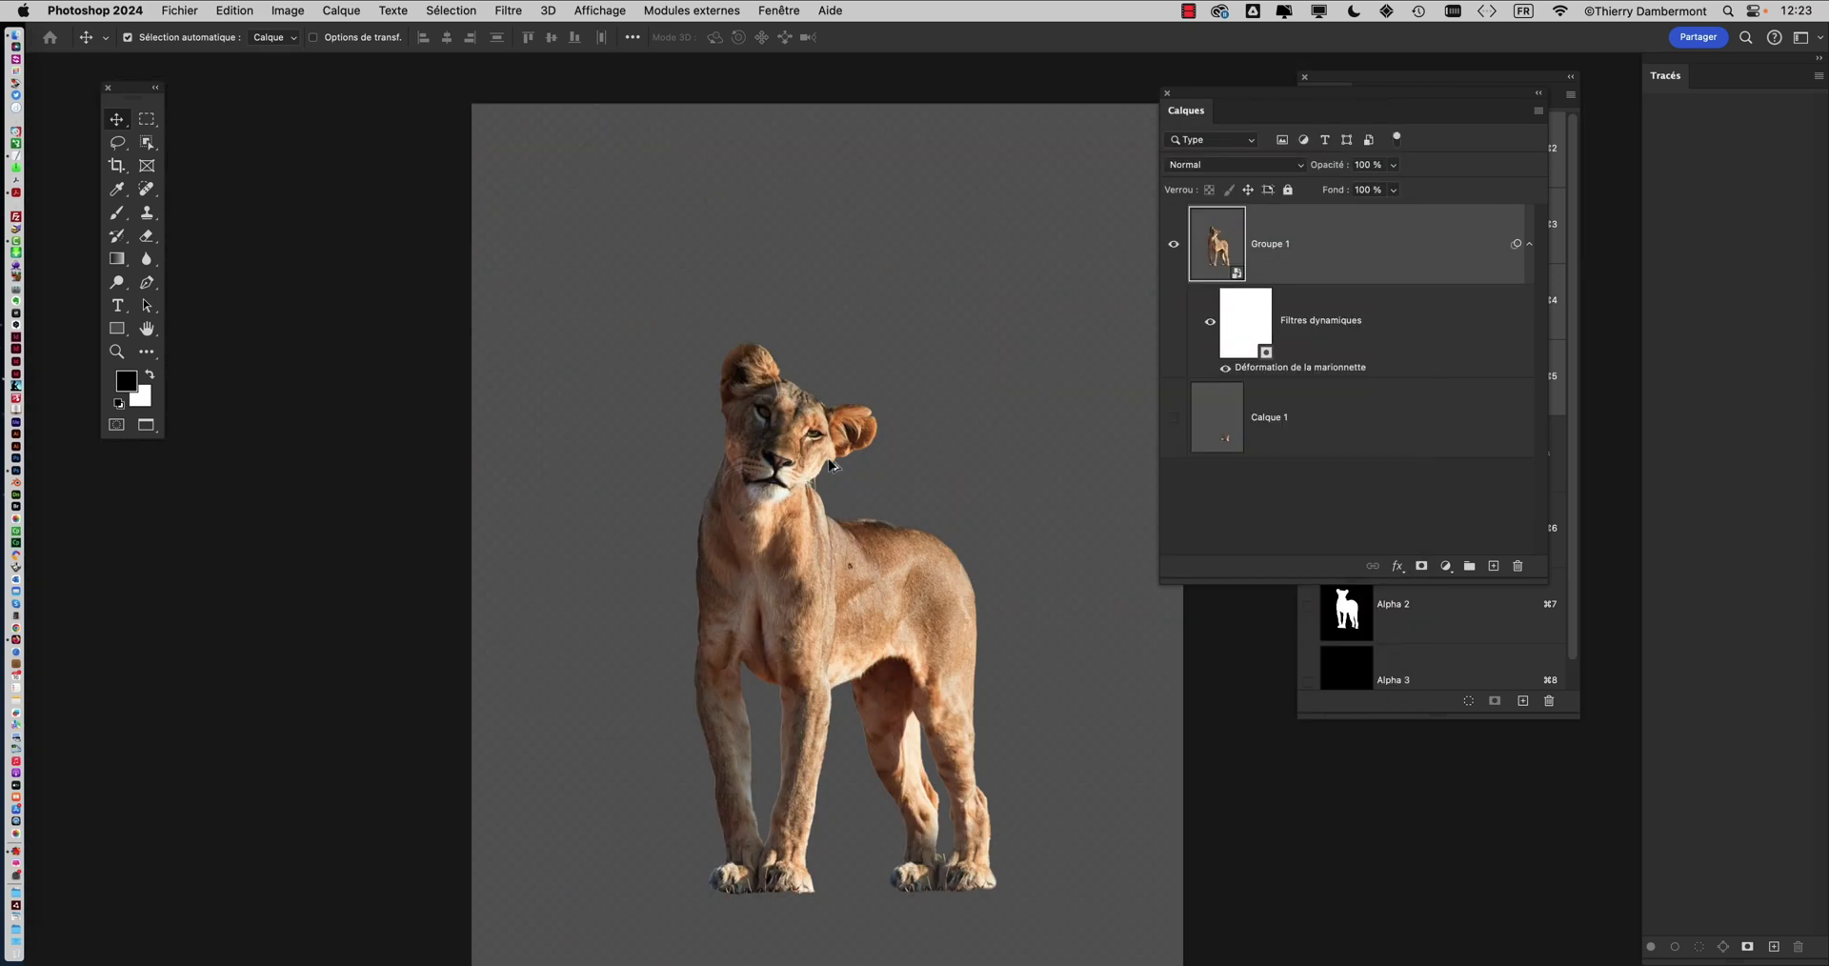
left_click_drag(762, 333, 580, 332)
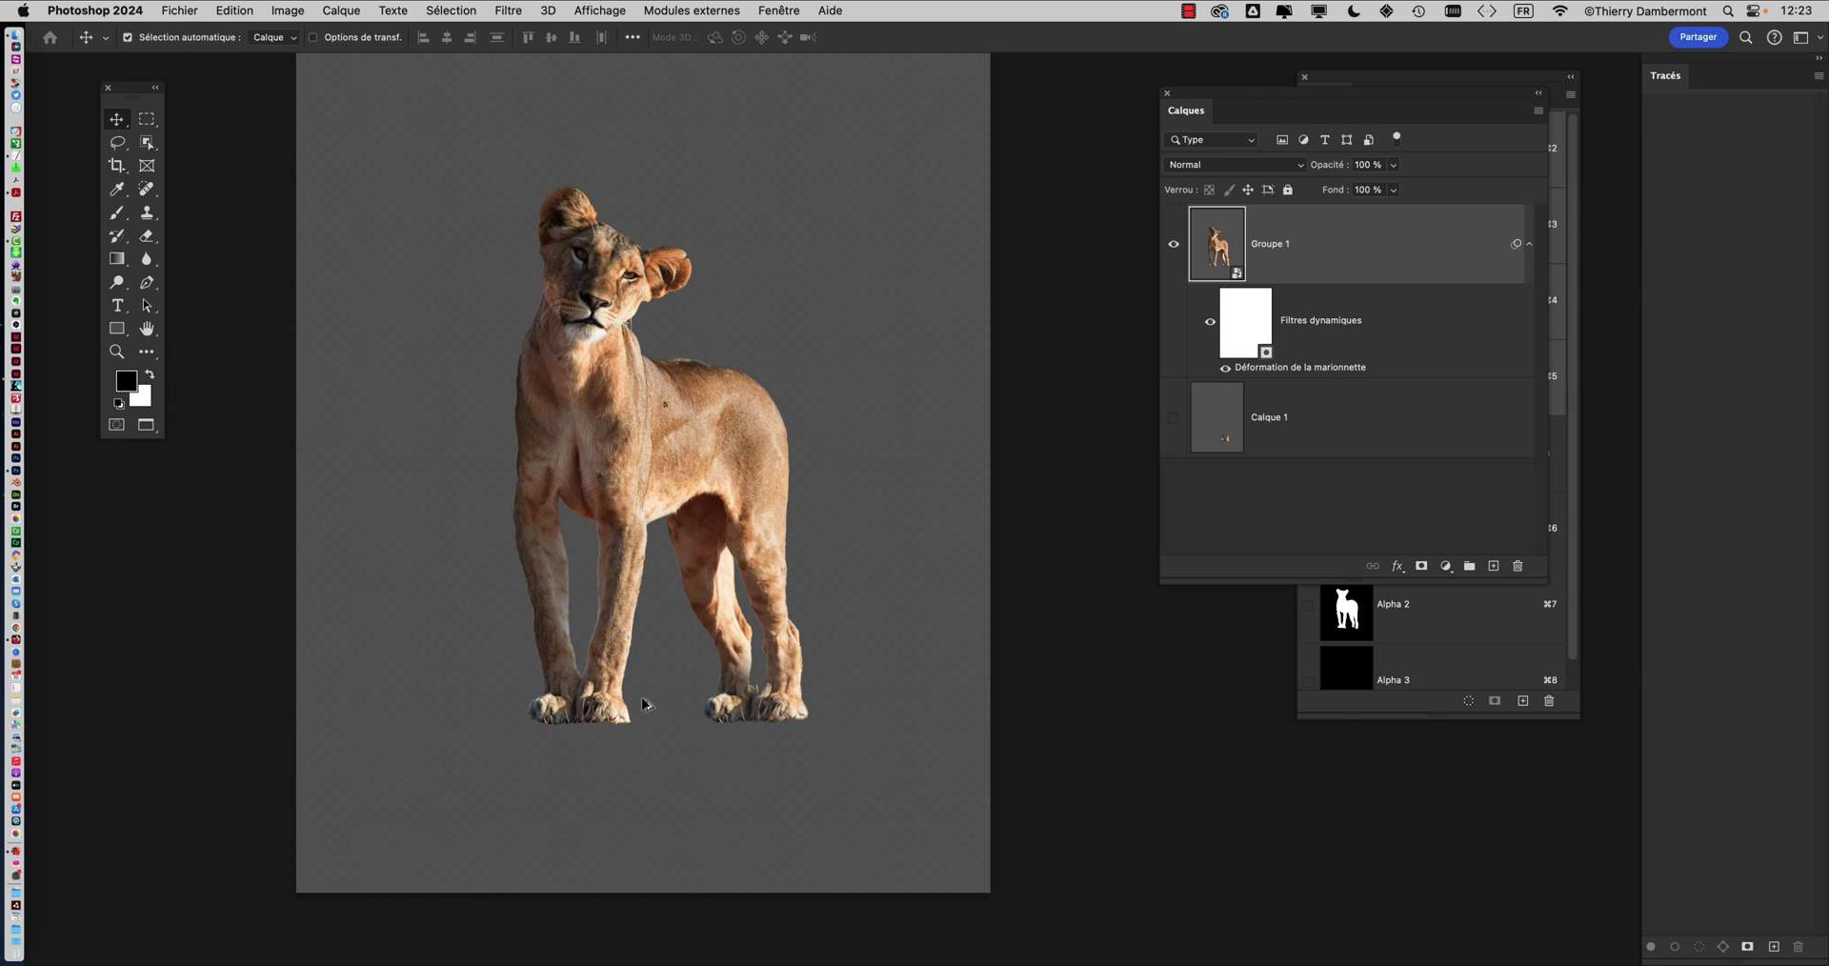
scroll(628, 741, "up", 5)
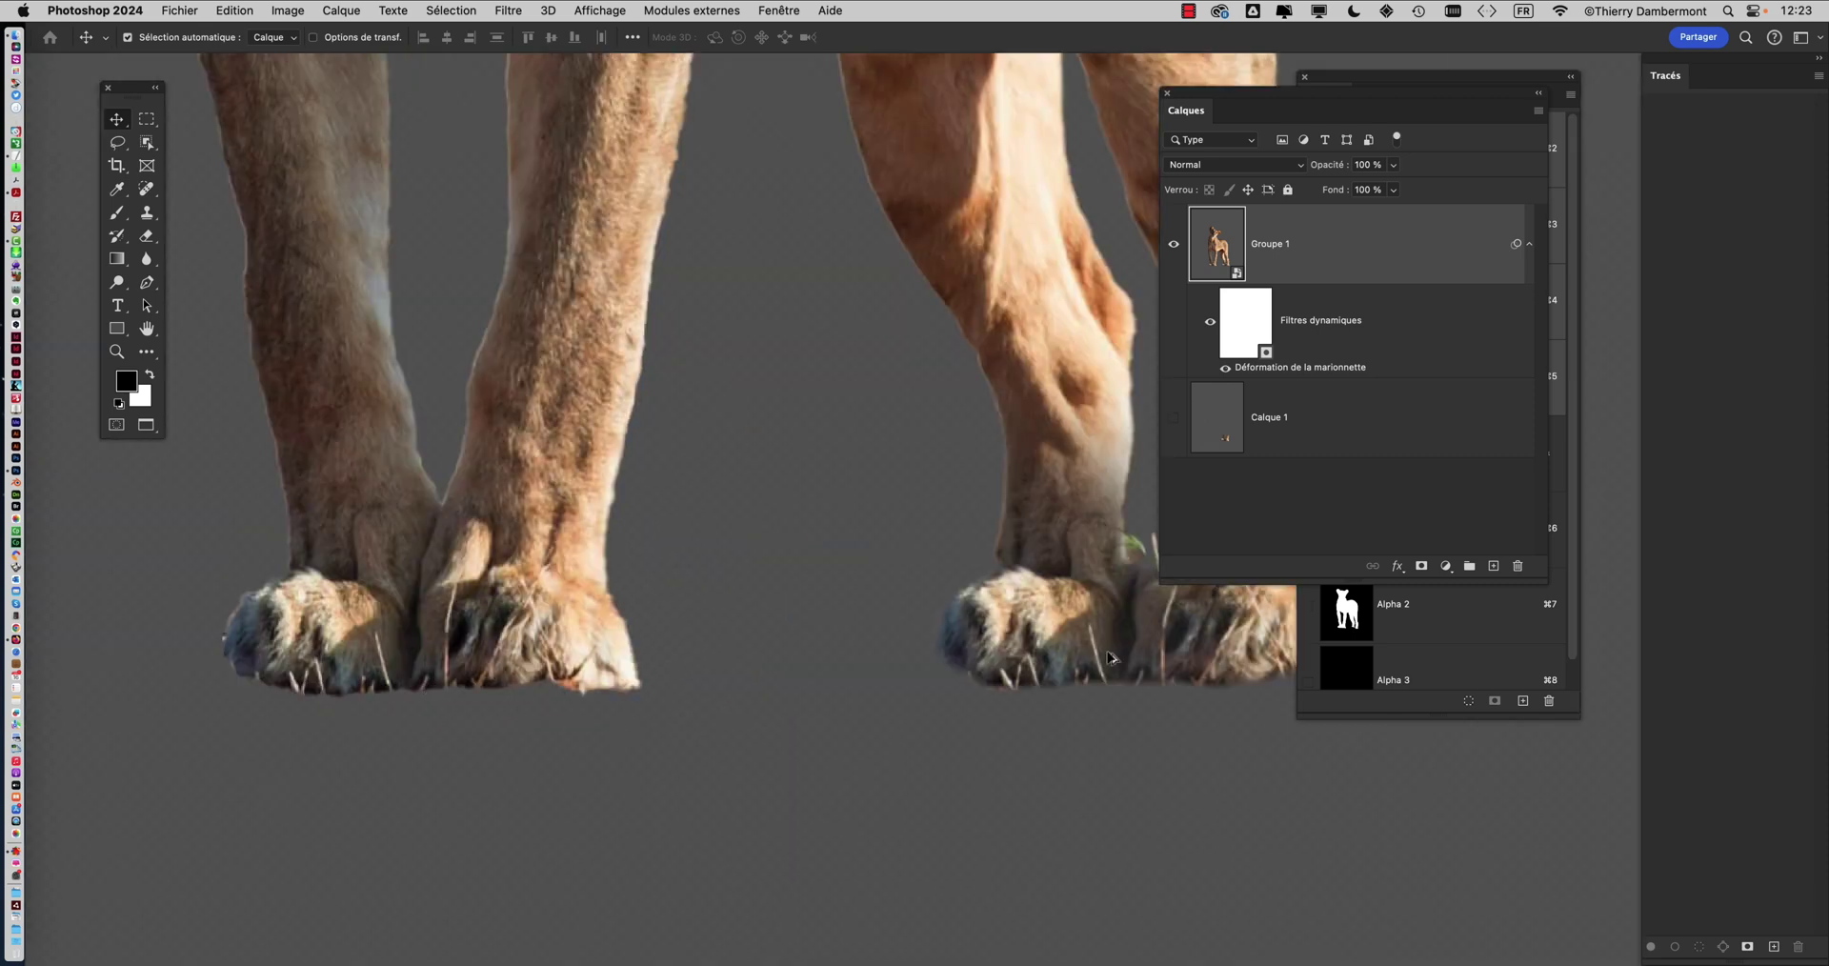
scroll(790, 702, "down", 5)
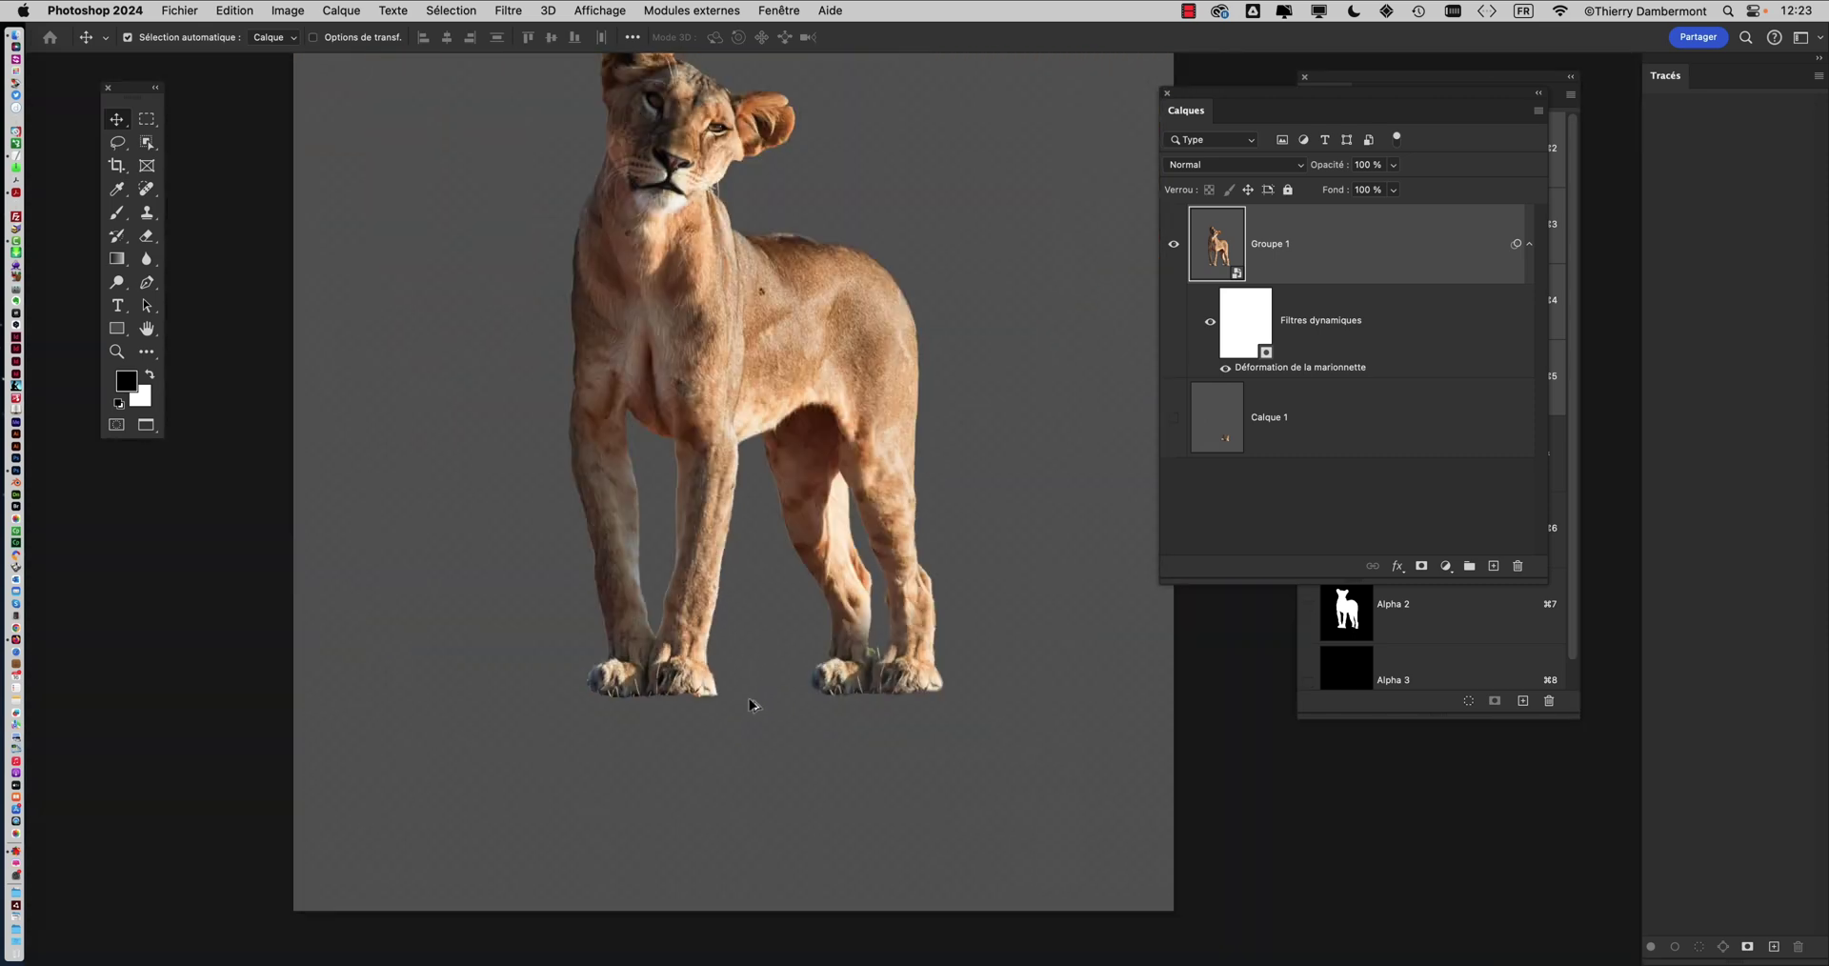
scroll(897, 684, "up", 8)
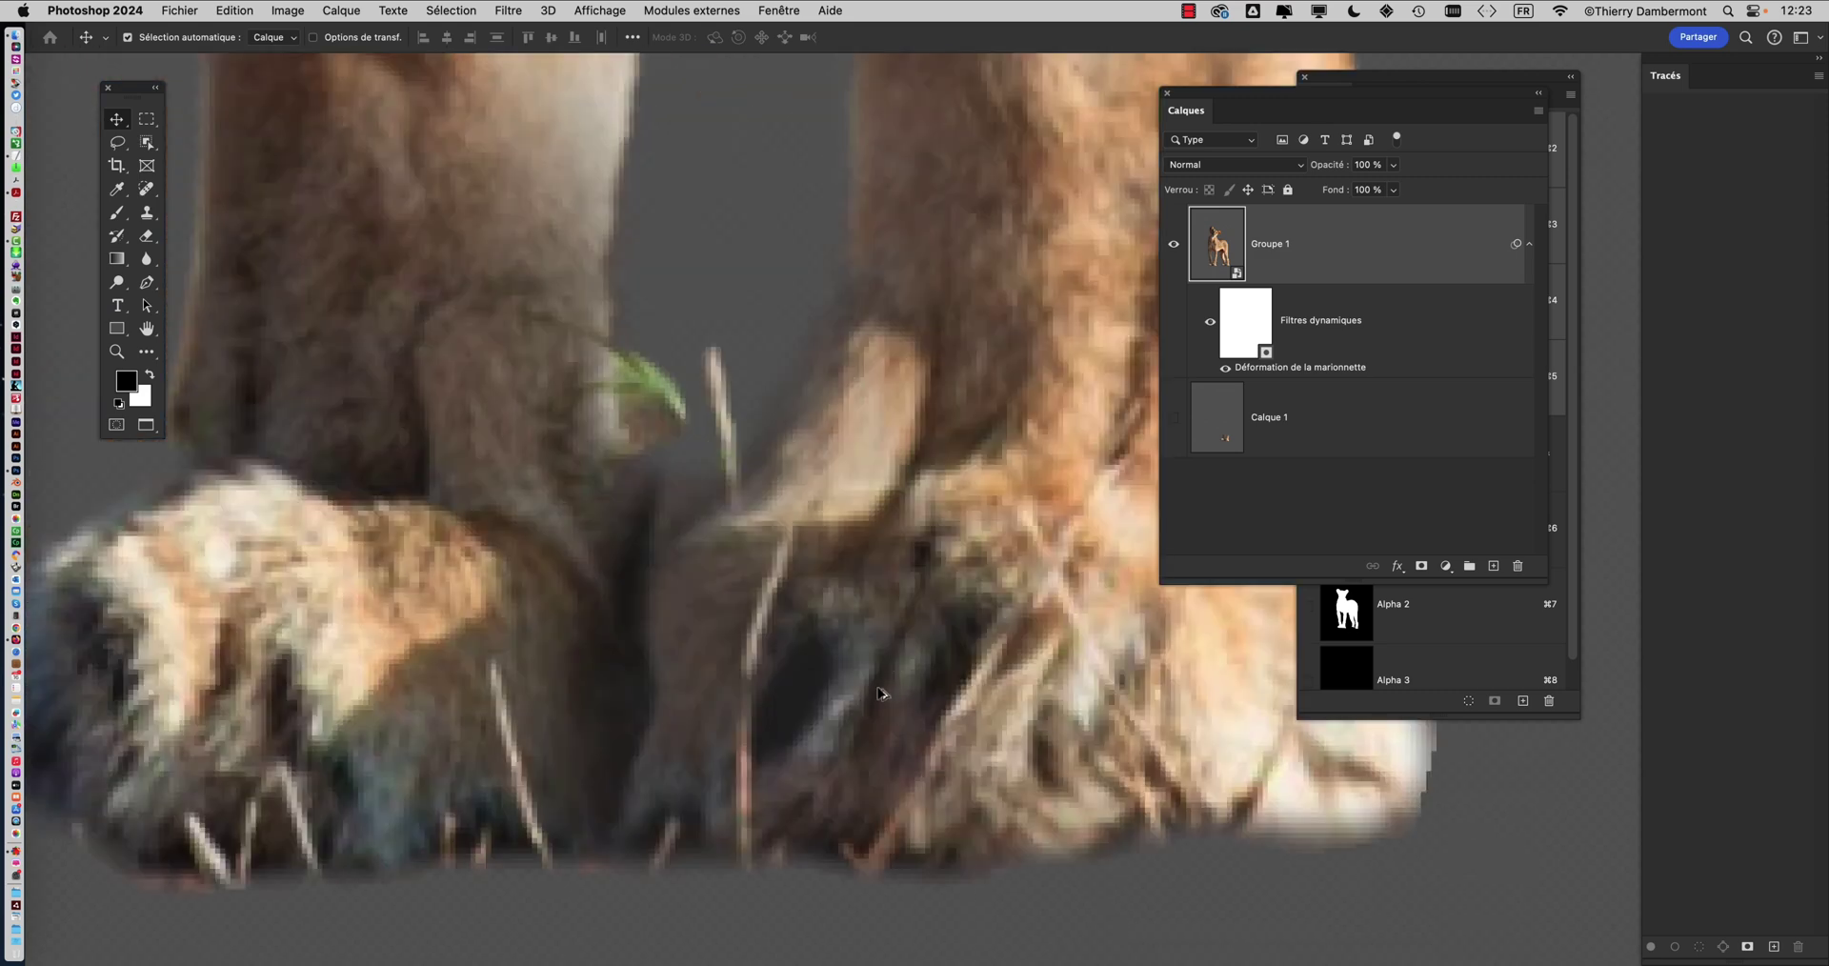
scroll(878, 694, "down", 4)
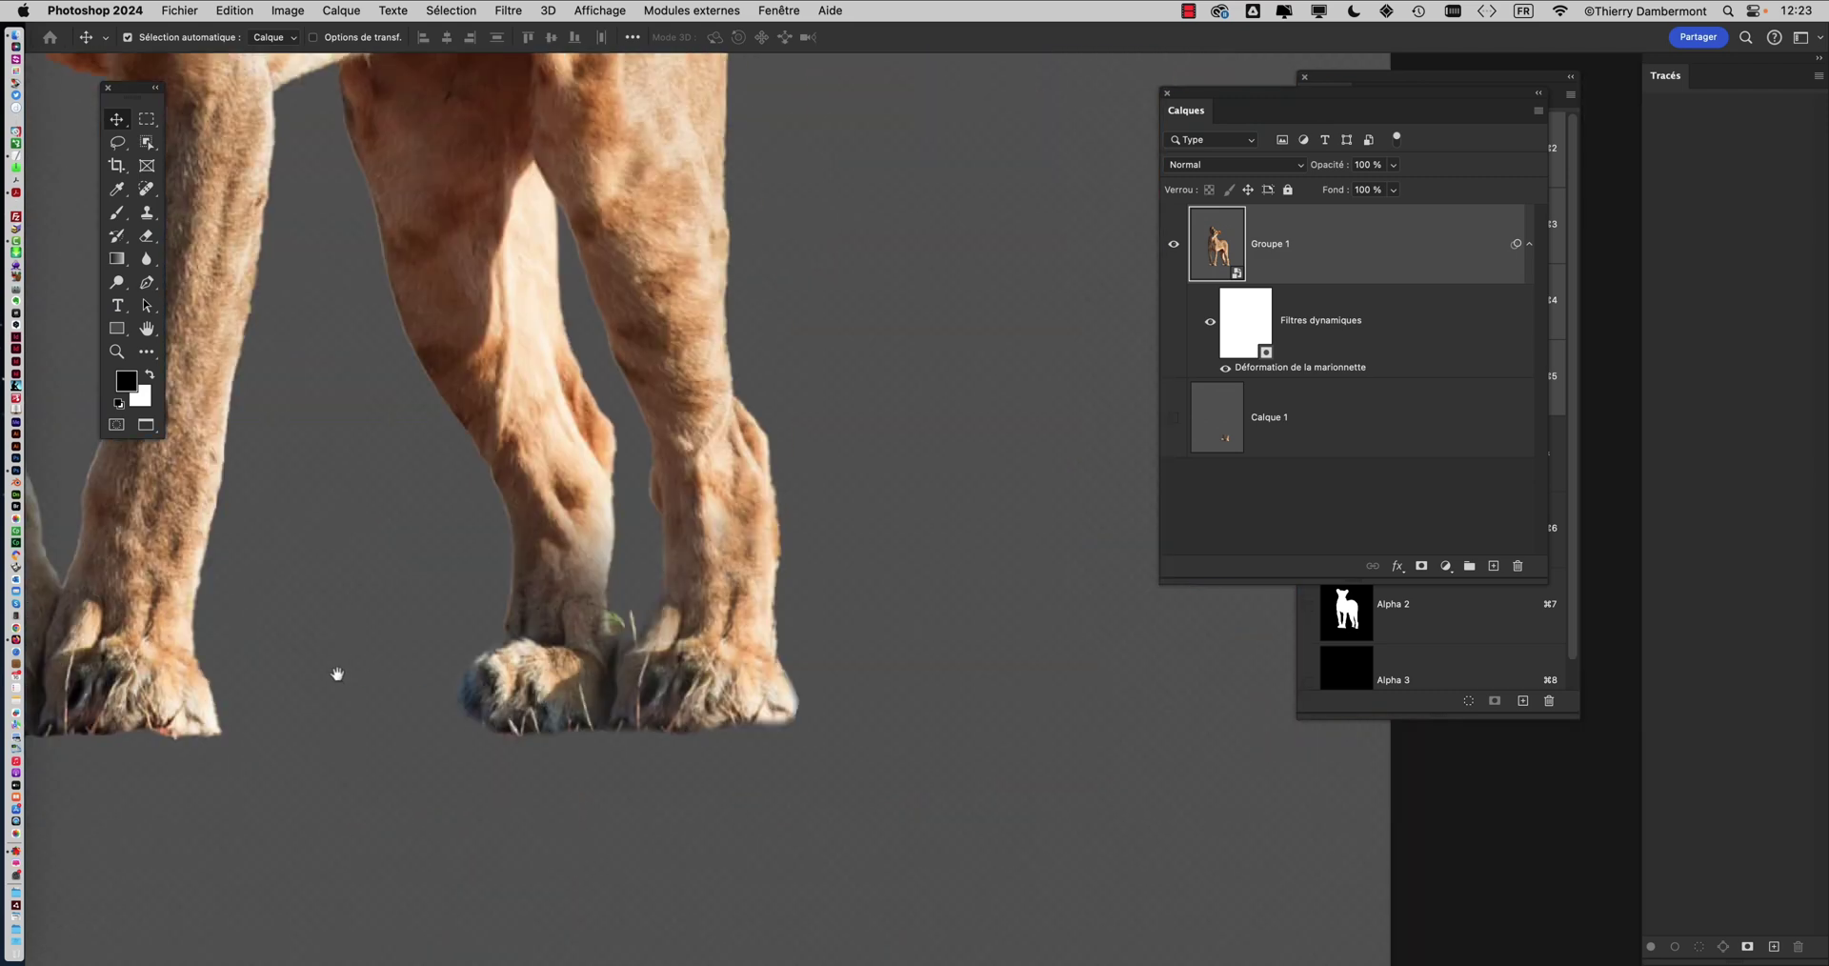
left_click_drag(338, 674, 676, 661)
scroll(614, 662, "down", 6)
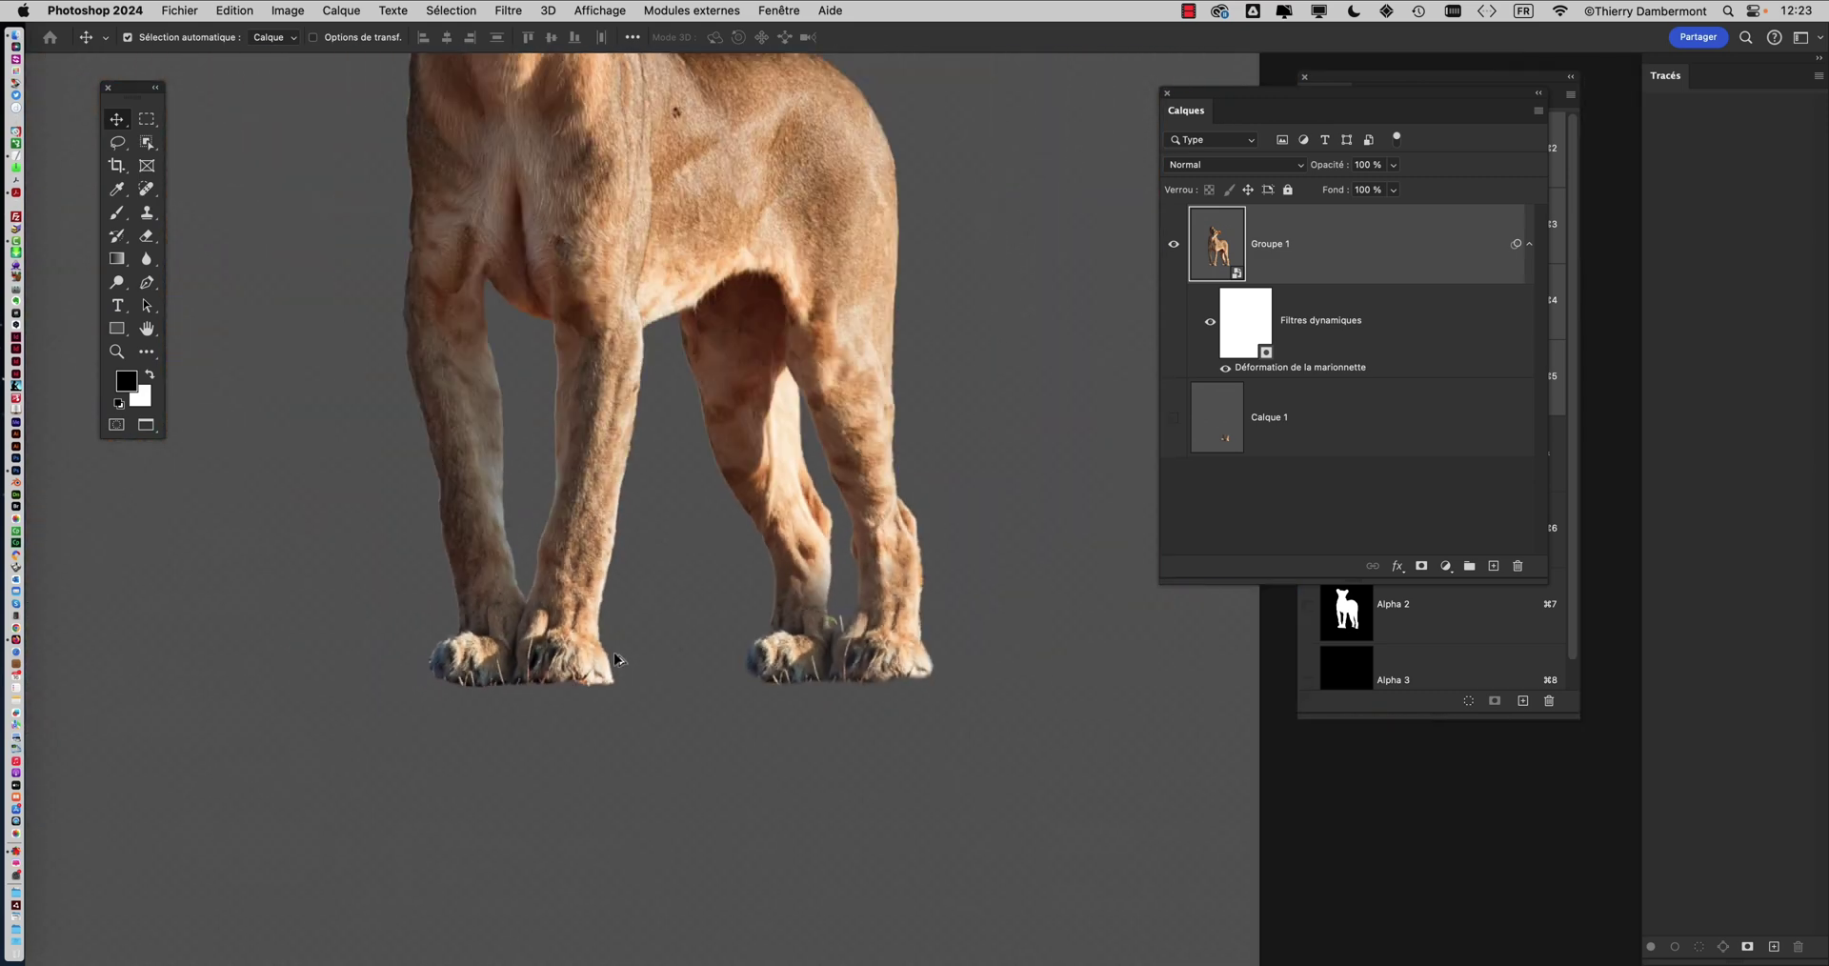
left_click_drag(599, 553, 494, 516)
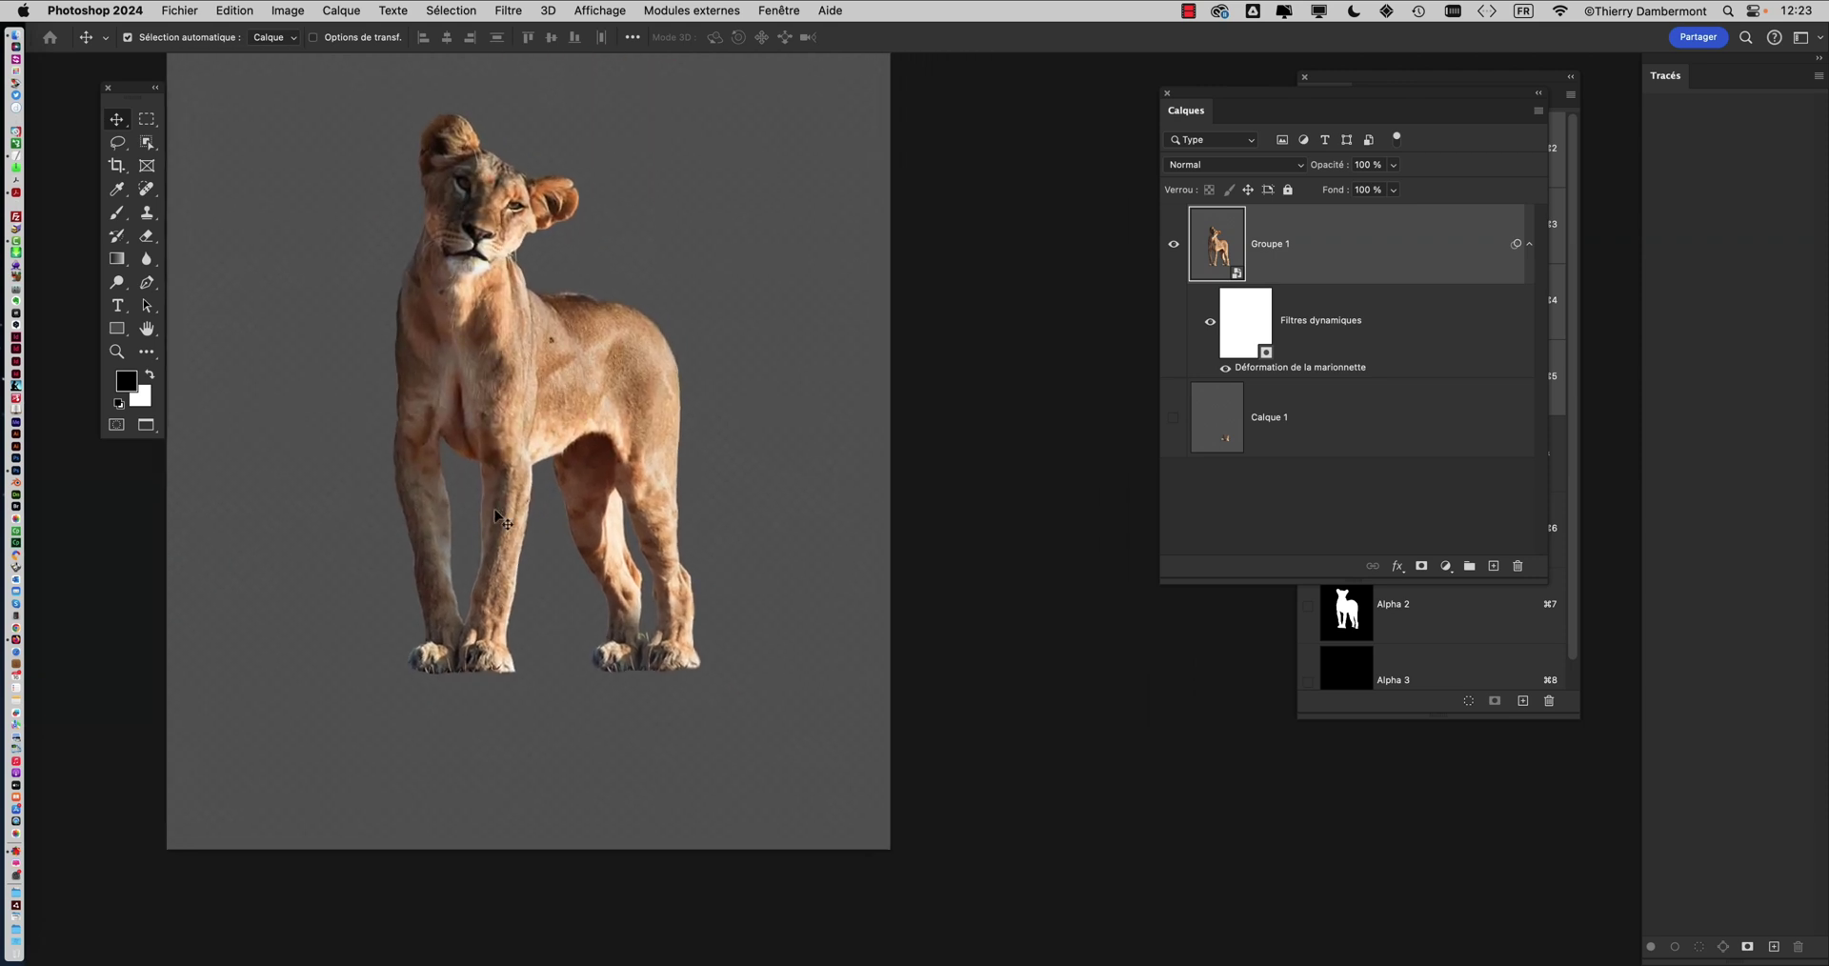
scroll(515, 509, "up", 2)
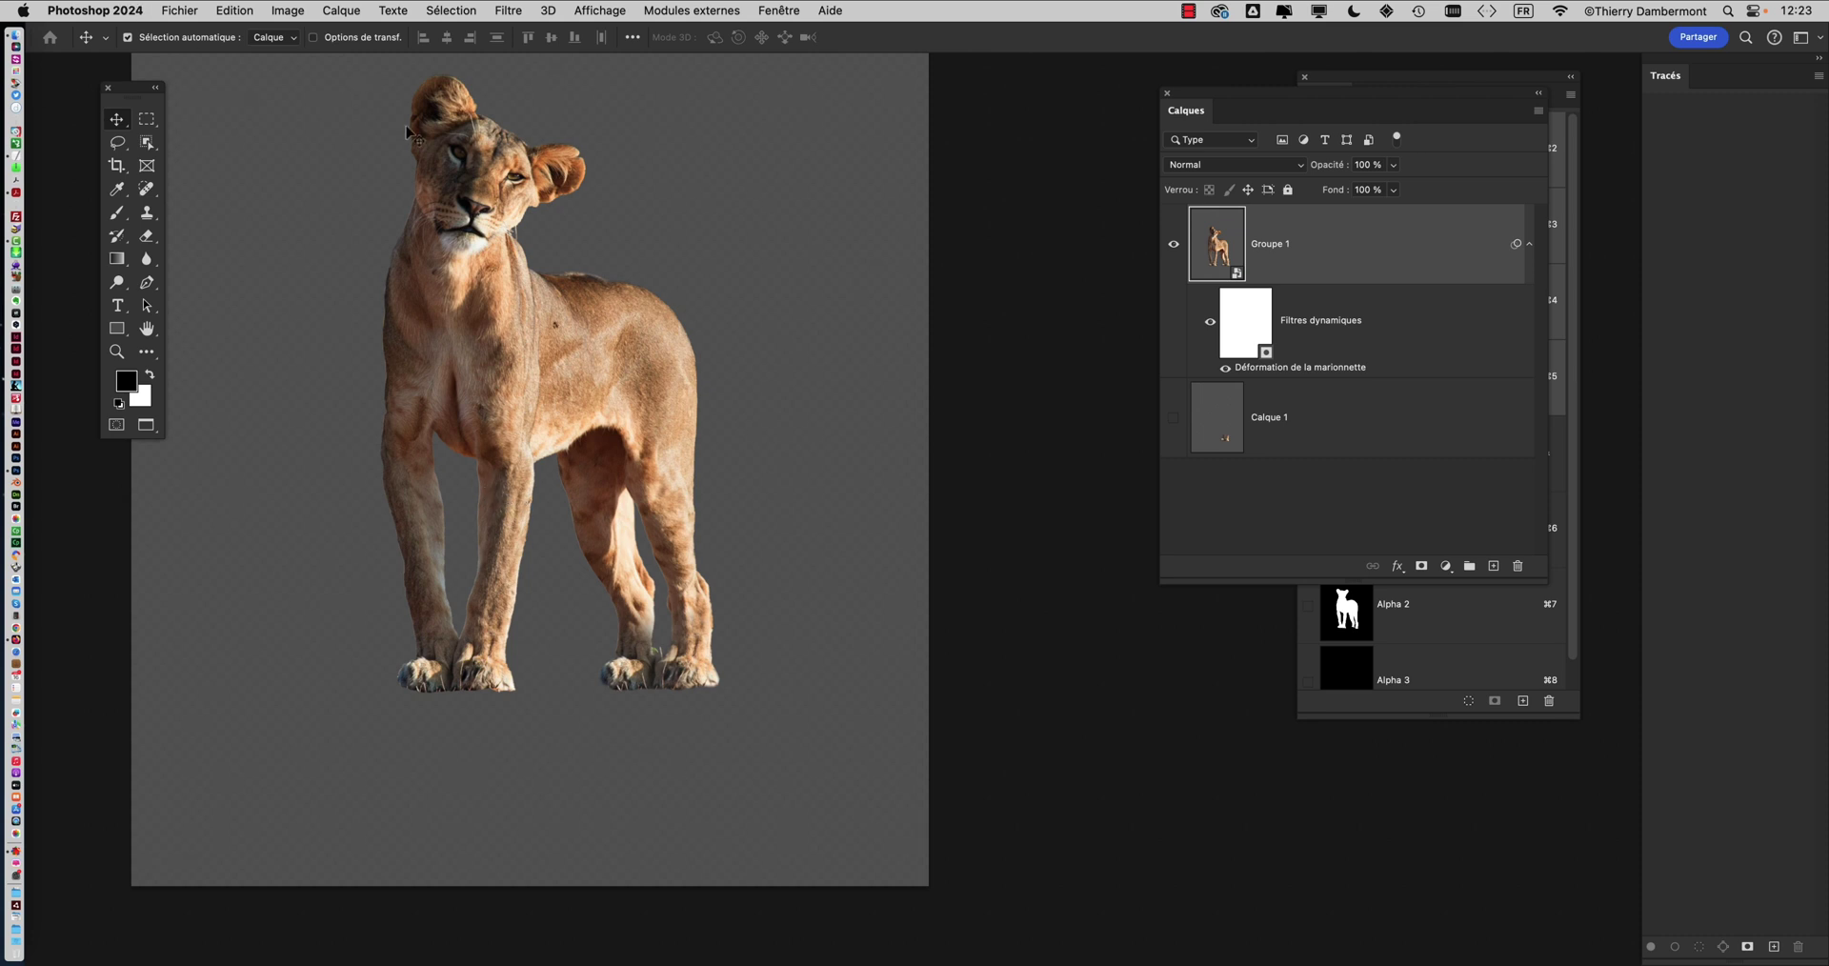
left_click(1003, 305)
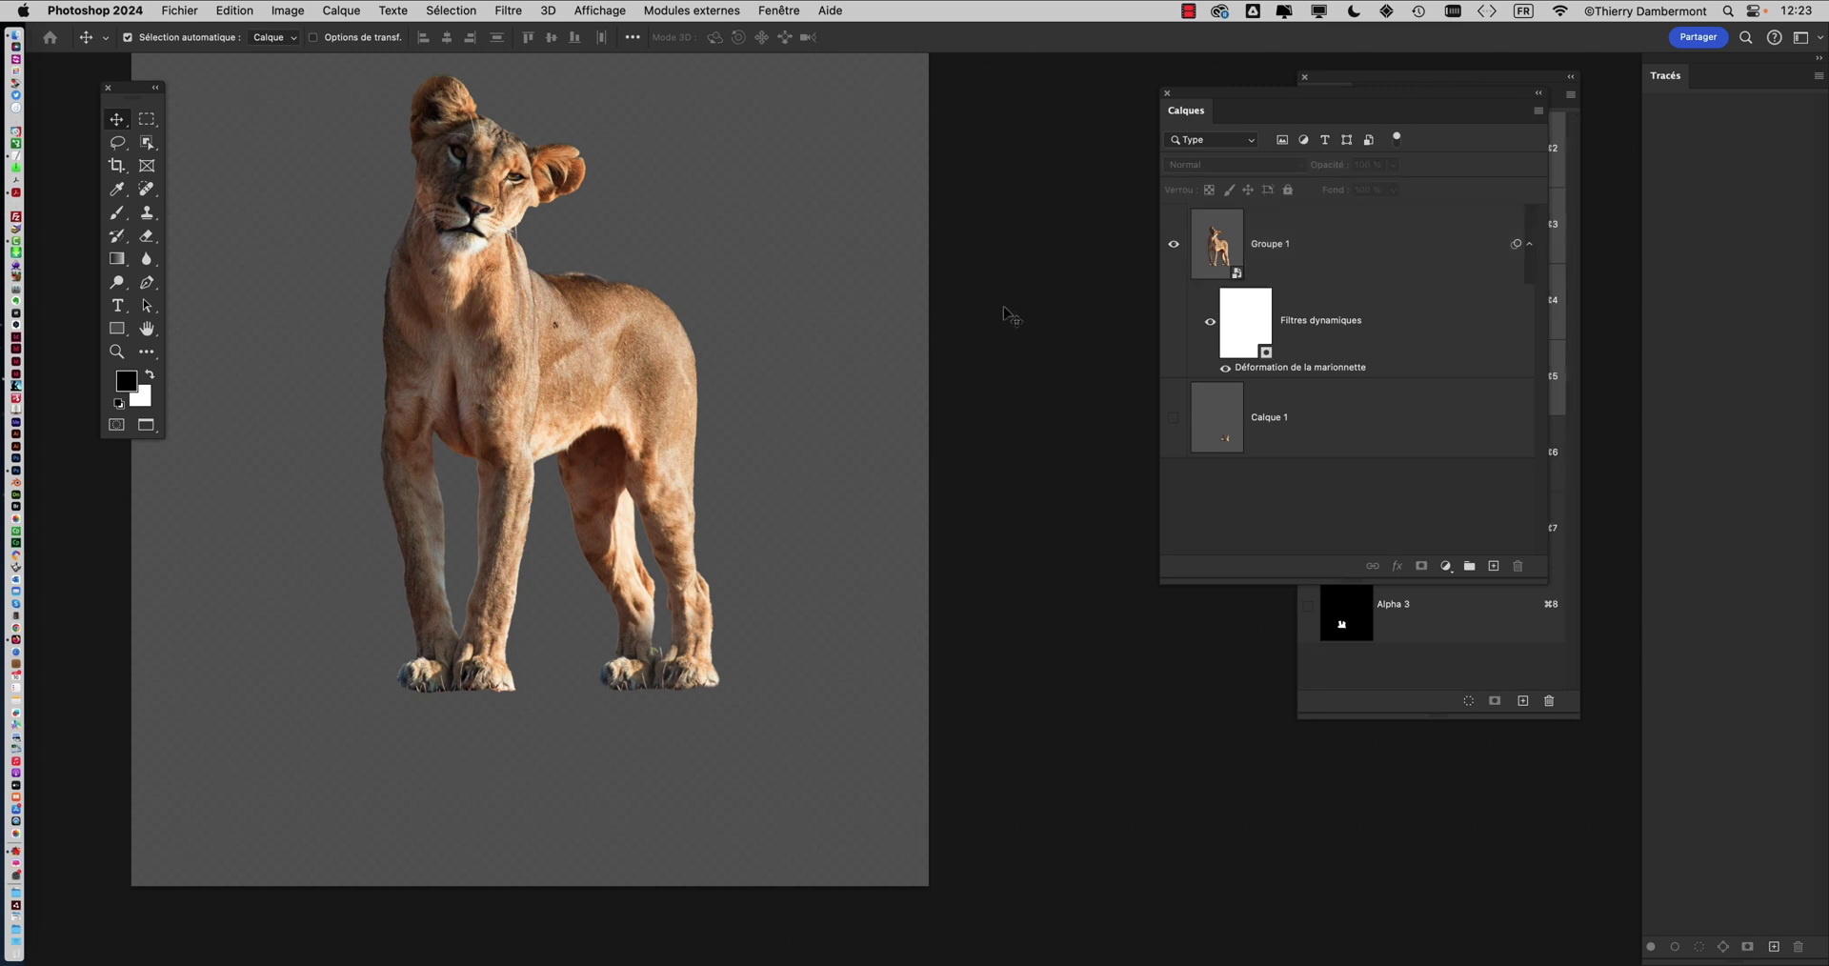